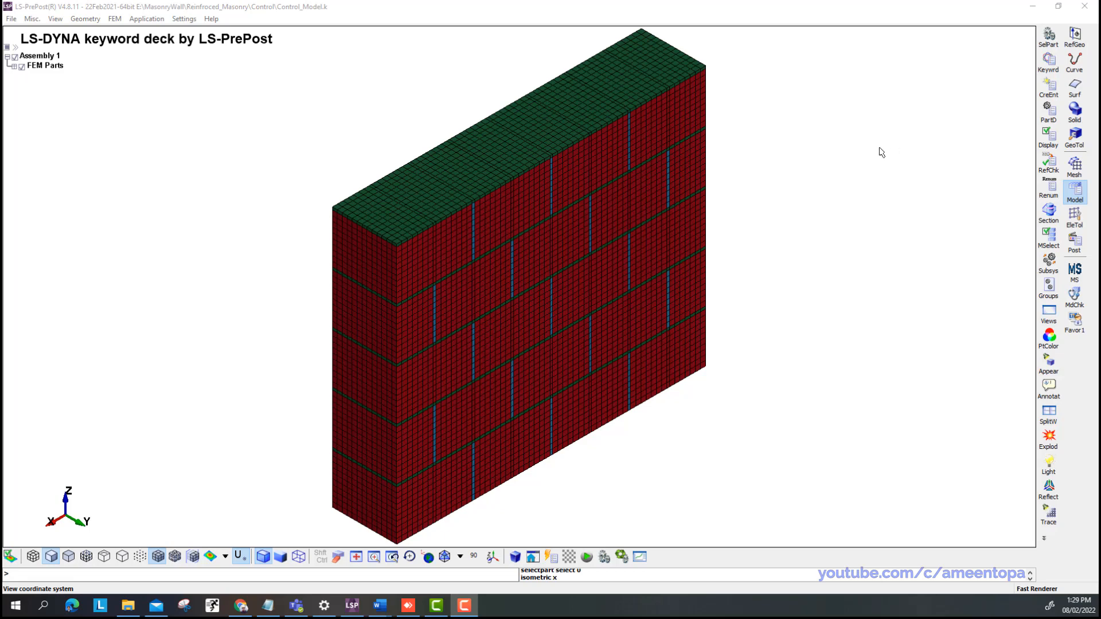
Start creating a *SET_NODE node set with ID 1 and the title "Bottom Nodes".
scroll(876, 153, "down", 1)
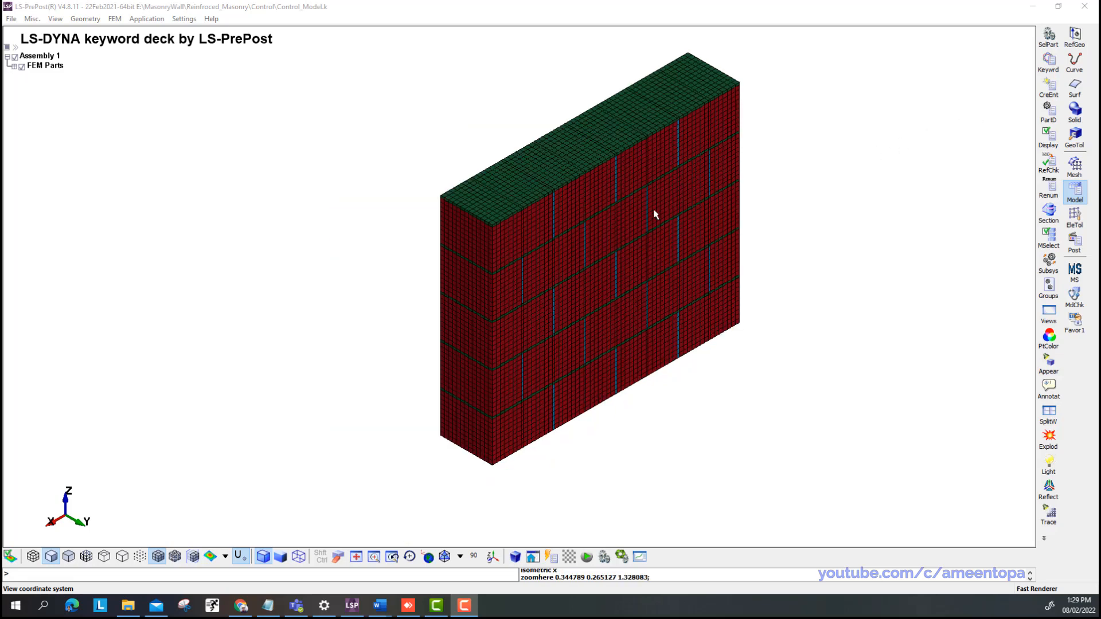
middle_click_drag(671, 305, 602, 310, "ctrl")
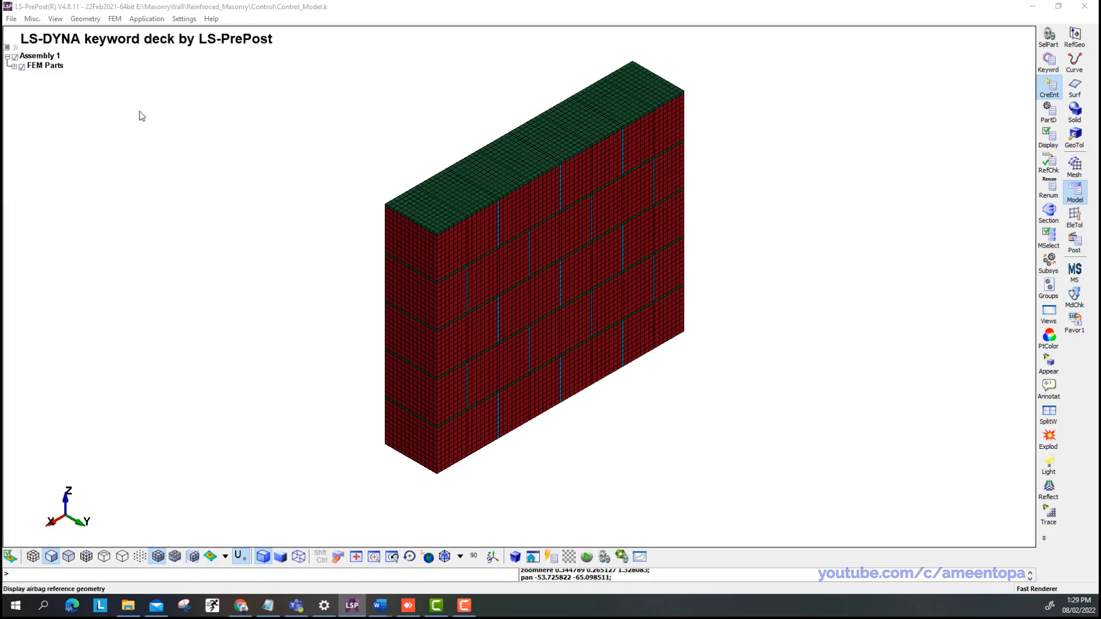
left_click_drag(341, 2, 219, 81)
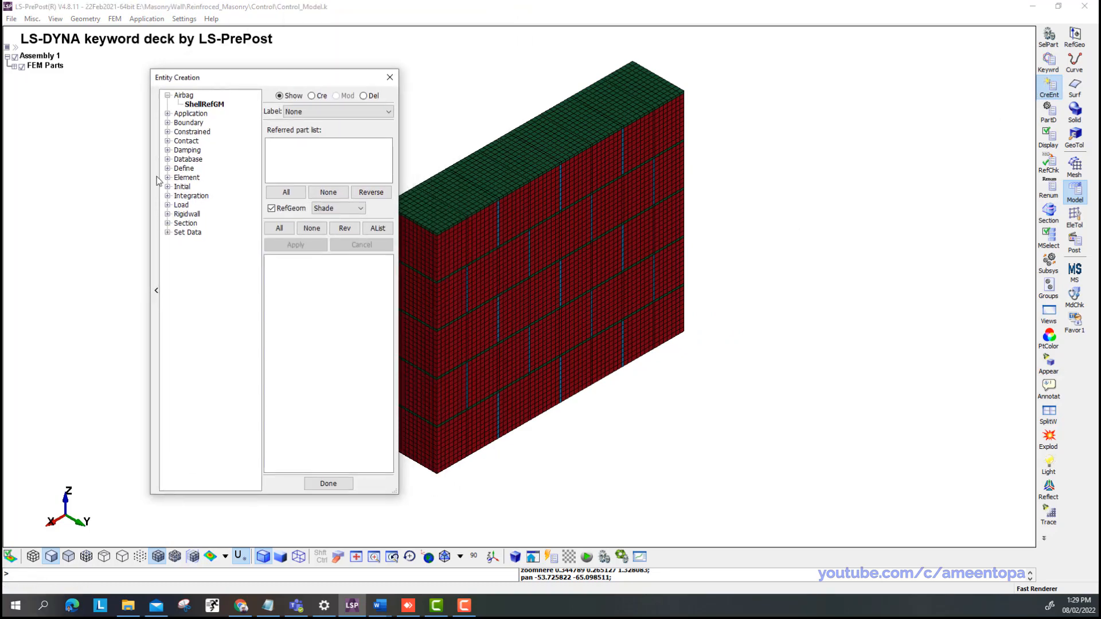
left_click(167, 233)
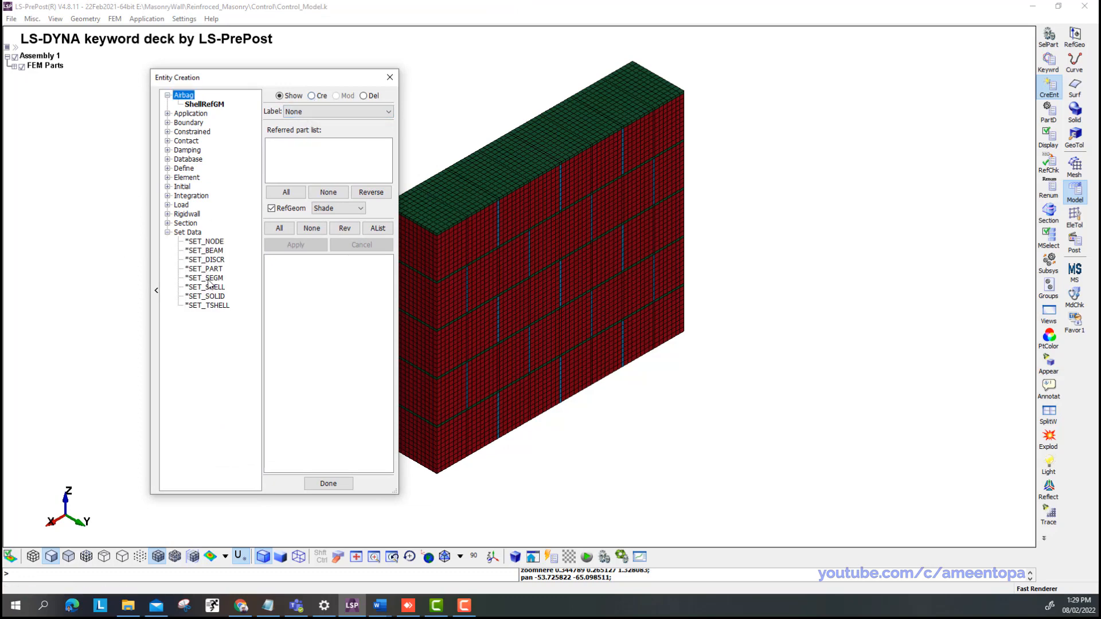
left_click(206, 241)
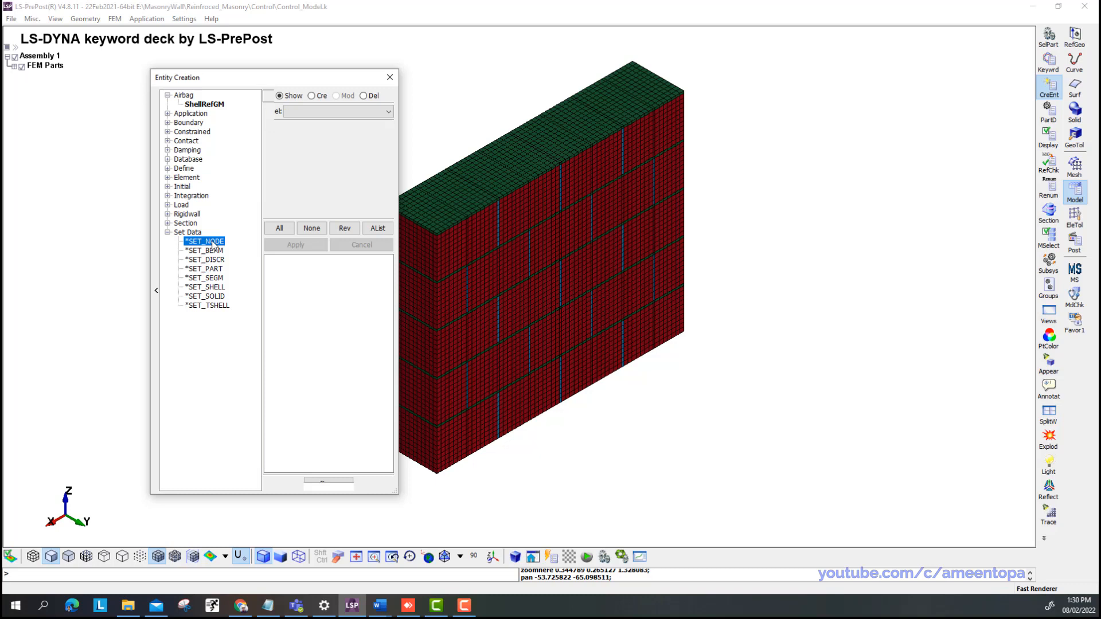
left_click(311, 96)
left_click(308, 140)
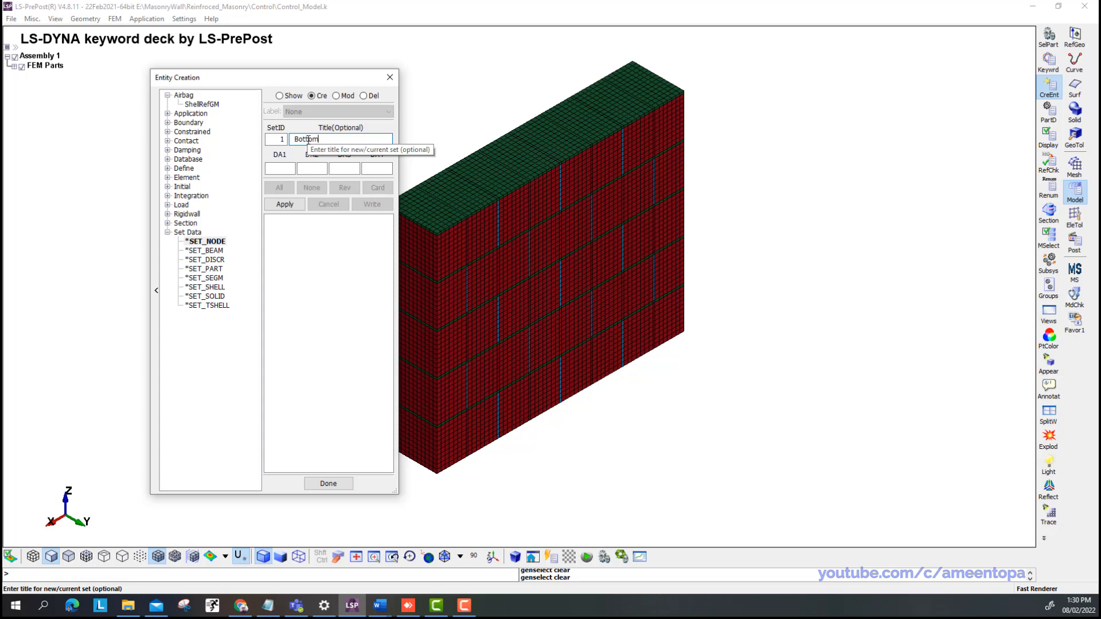
type("Bottom Nodes")
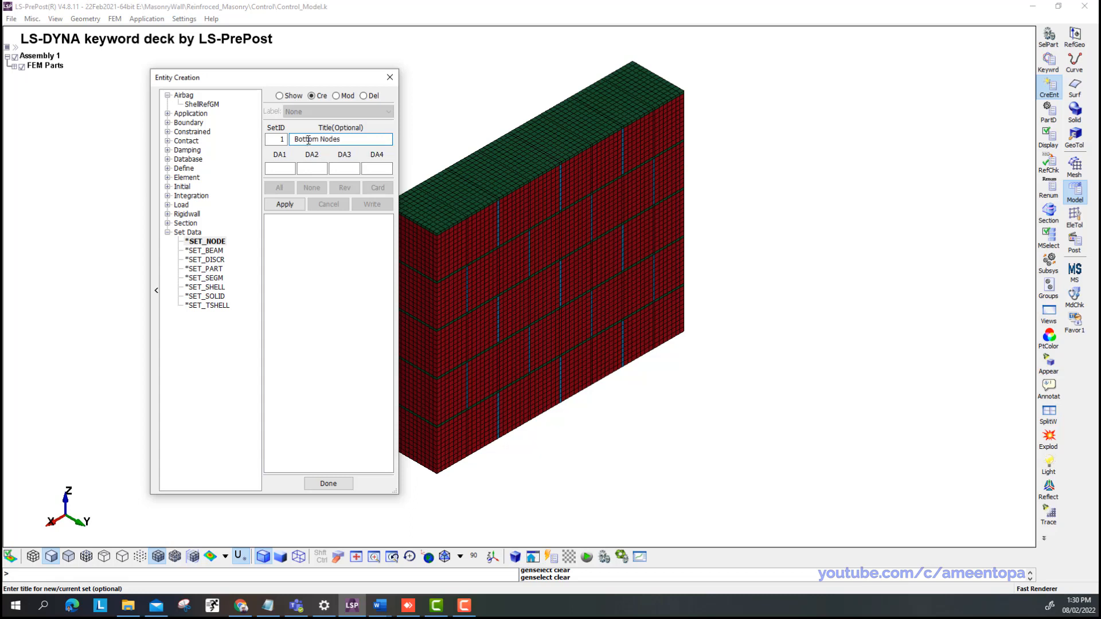
Select all nodes on the wall's bottom face by element with propagation, and apply them to the Bottom Nodes set.
left_click_drag(662, 336, 536, 163, "shift")
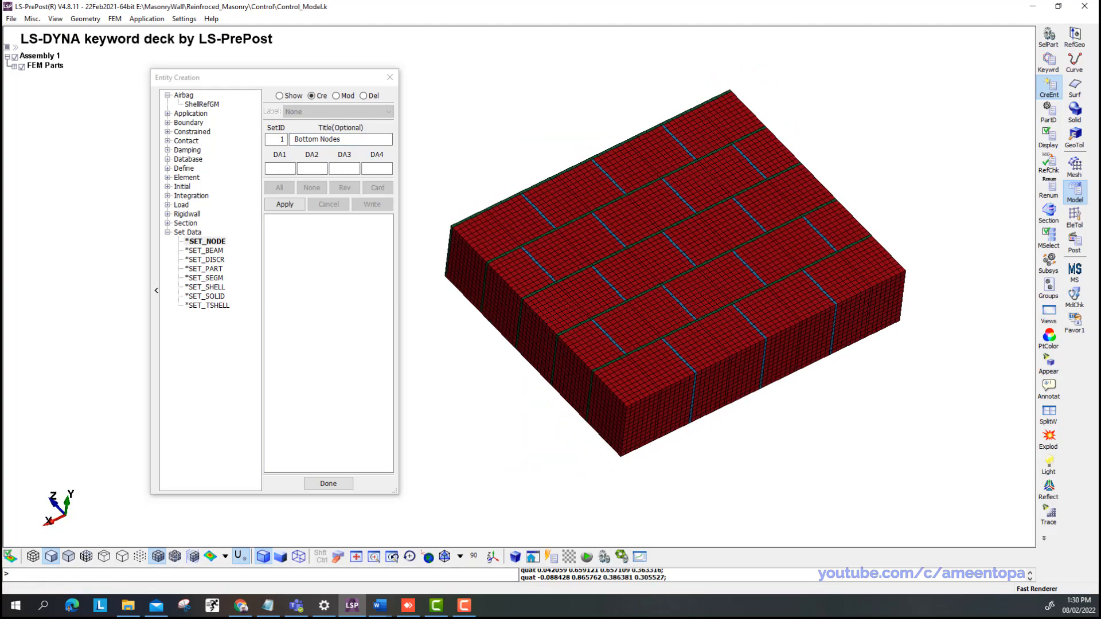
left_click_drag(0, 370, 313, 297)
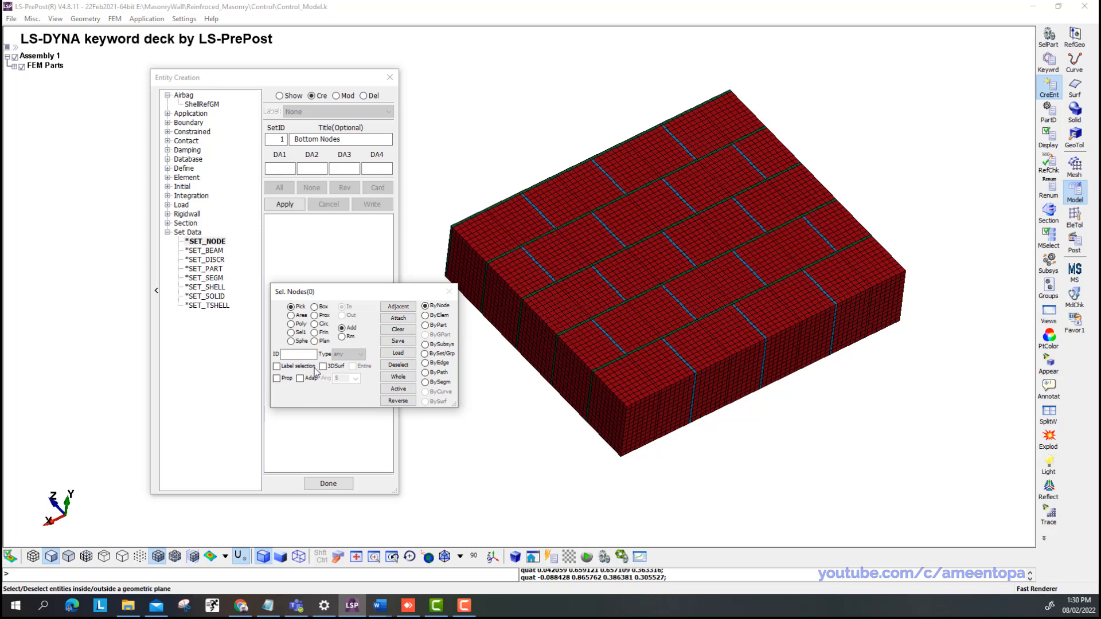
left_click(434, 316)
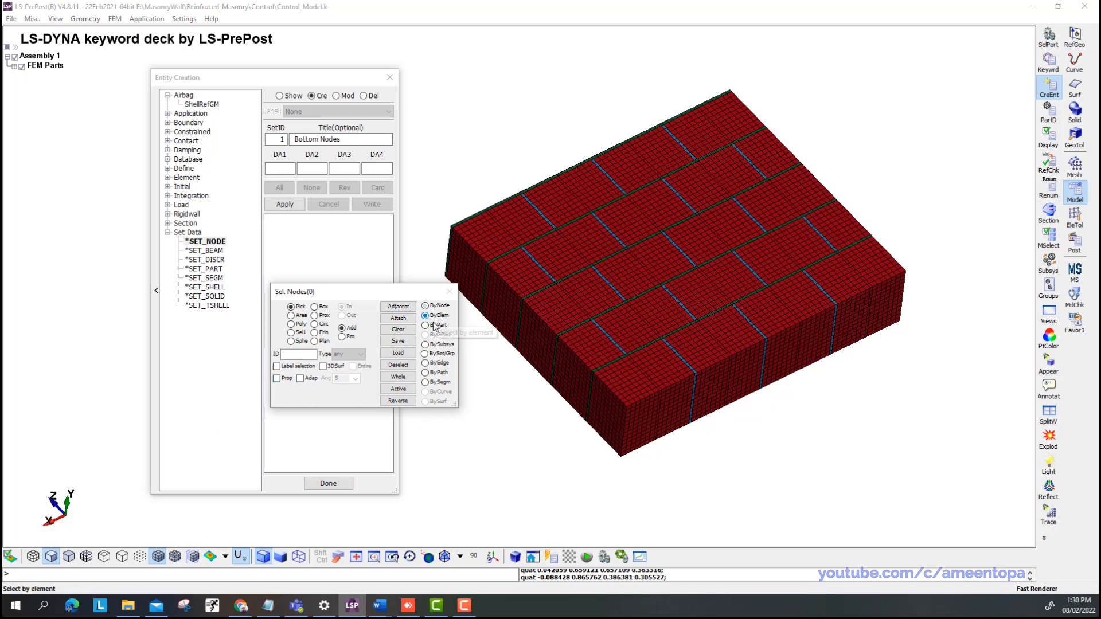
left_click(284, 379)
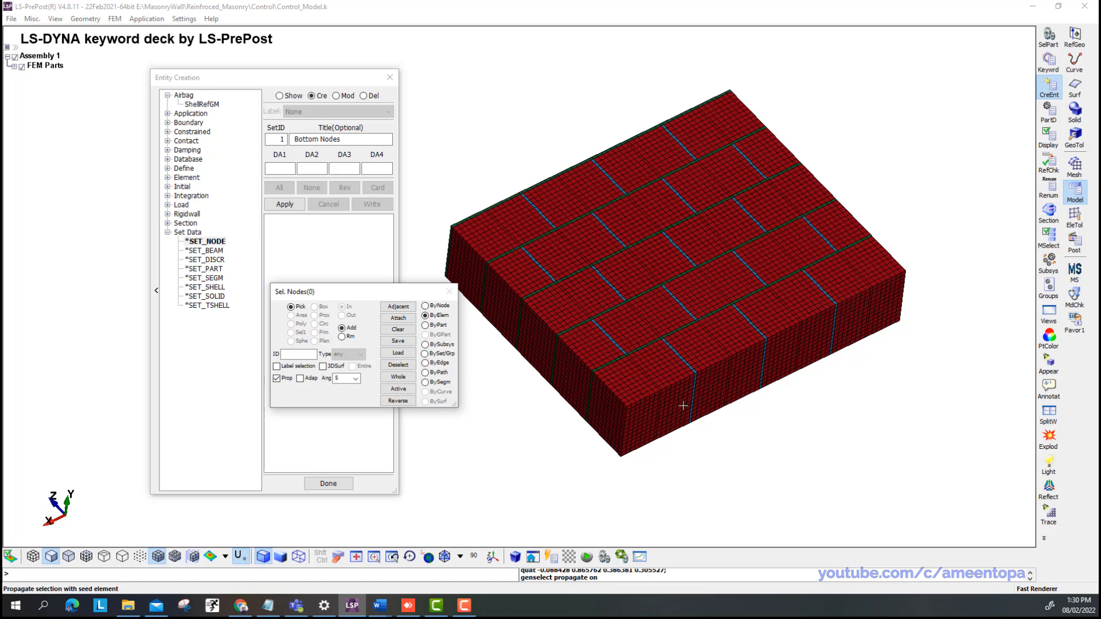
left_click(706, 394)
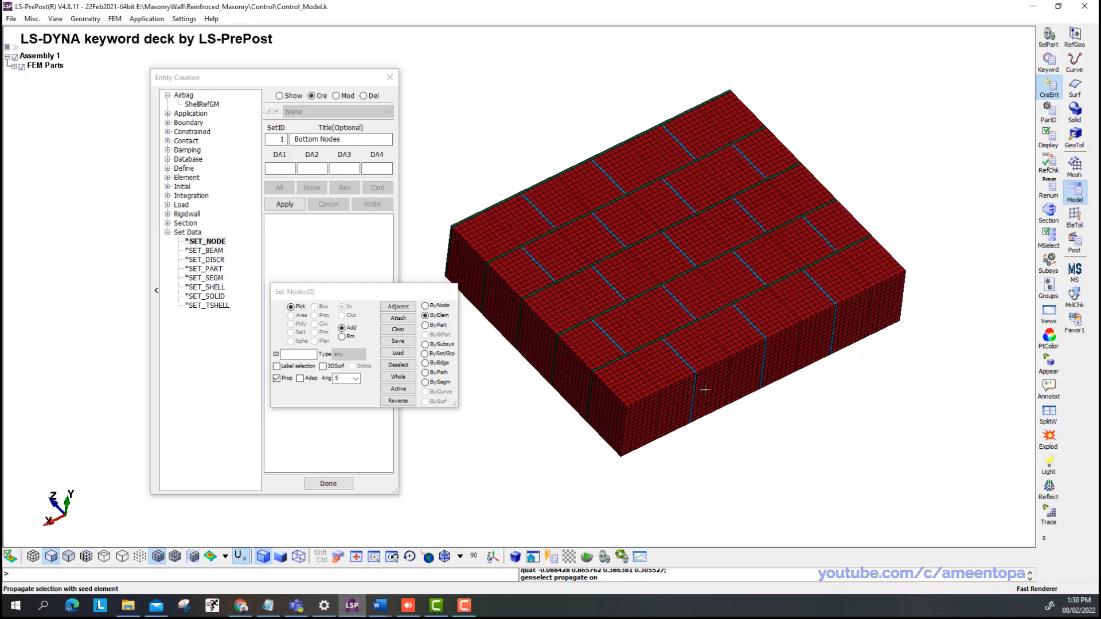
left_click(285, 204)
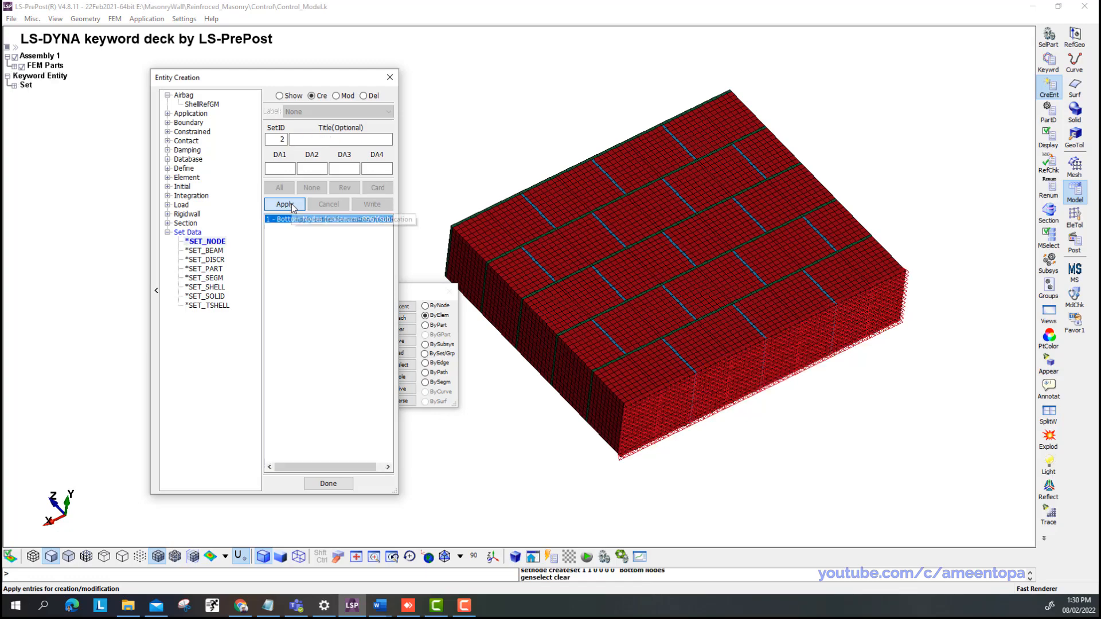
Create node set 2 titled "Top Nodes" from the wall's whole top face, and hide all node sets from the display.
left_click(320, 140)
left_click_drag(723, 234, 721, 189, "shift")
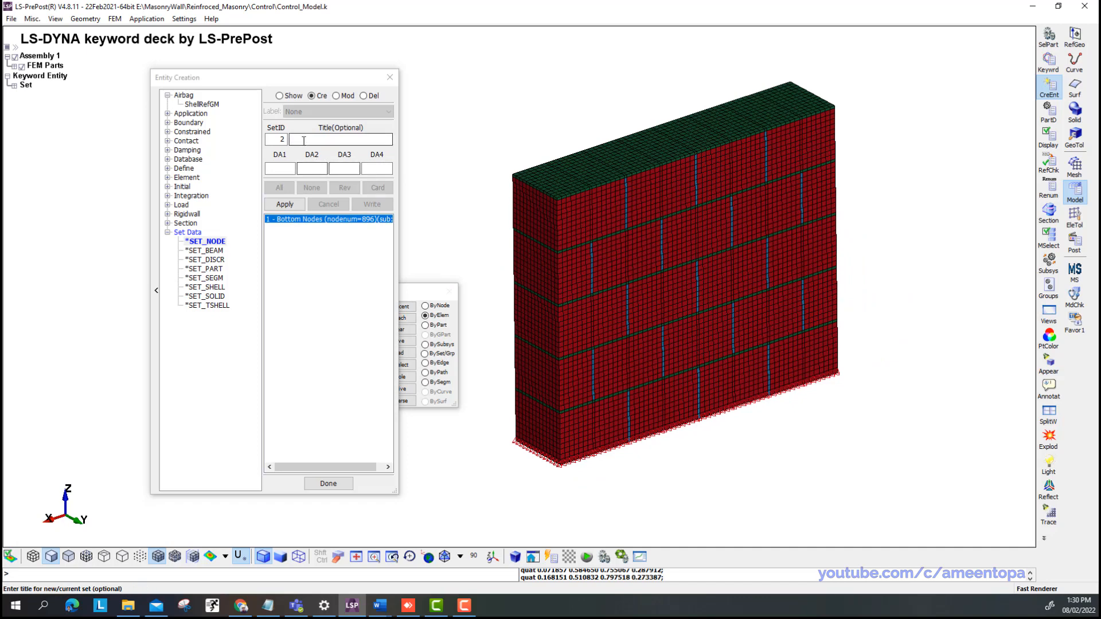
left_click(326, 142)
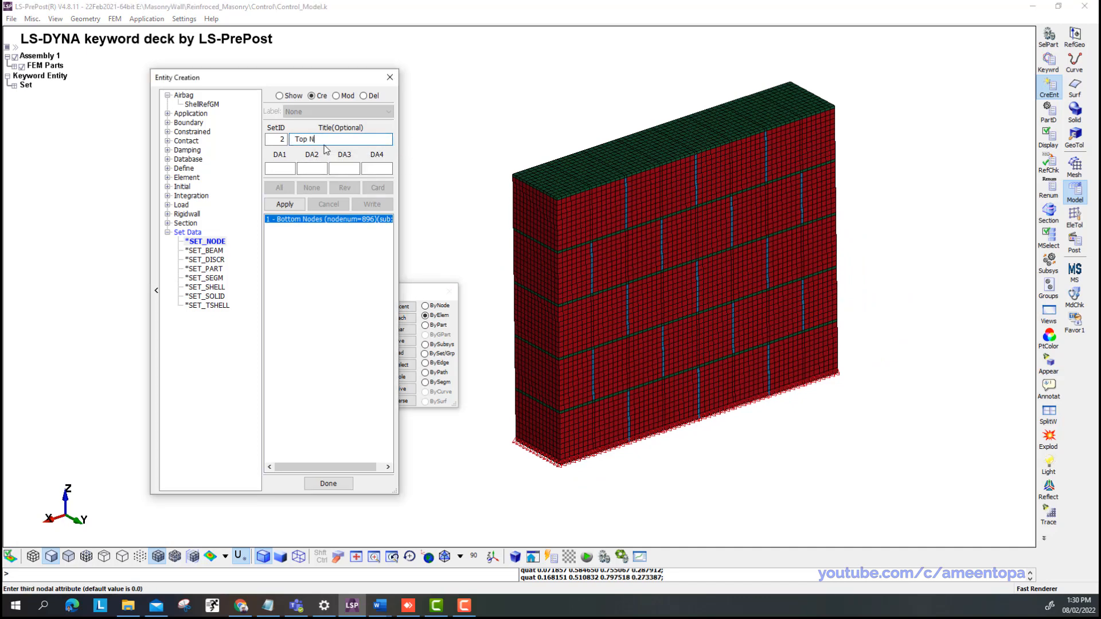
left_click(427, 295)
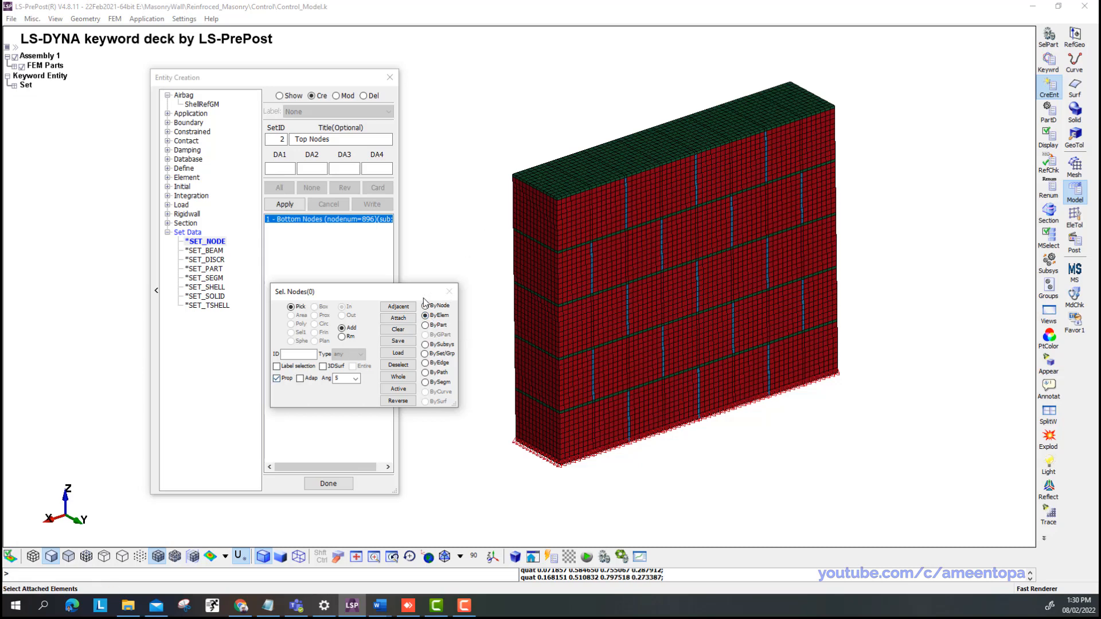
left_click(625, 163)
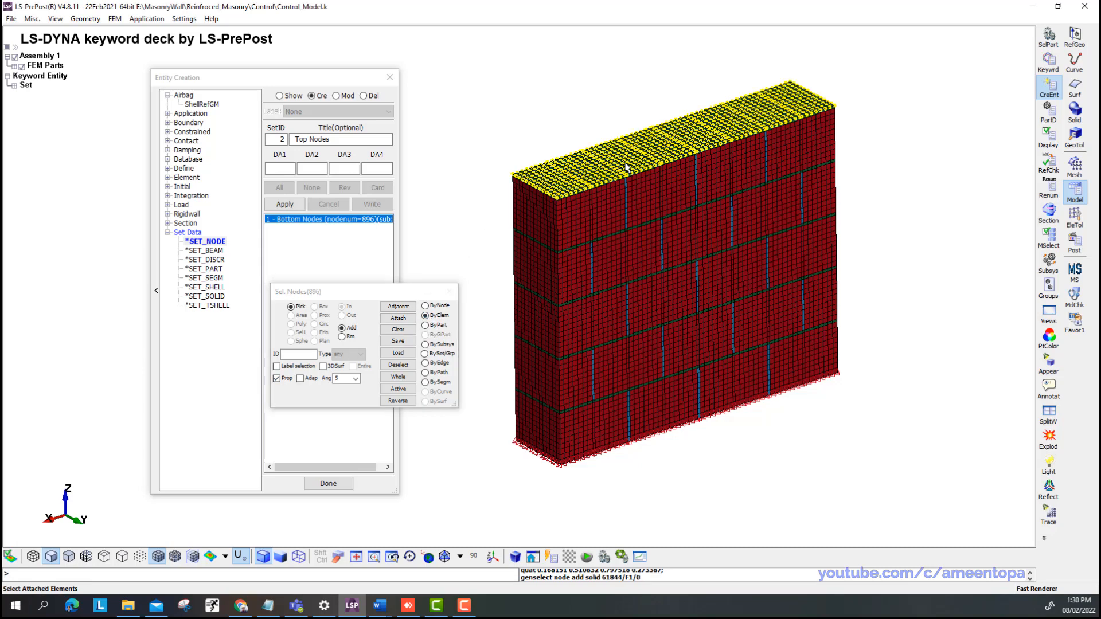
left_click_drag(354, 296, 504, 260)
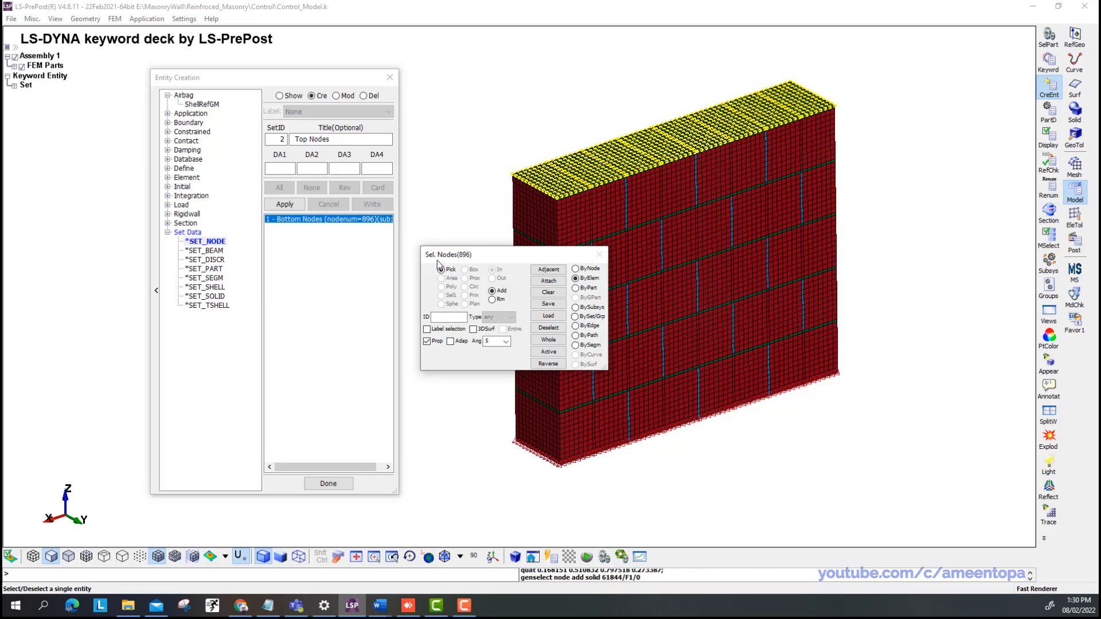
left_click(285, 204)
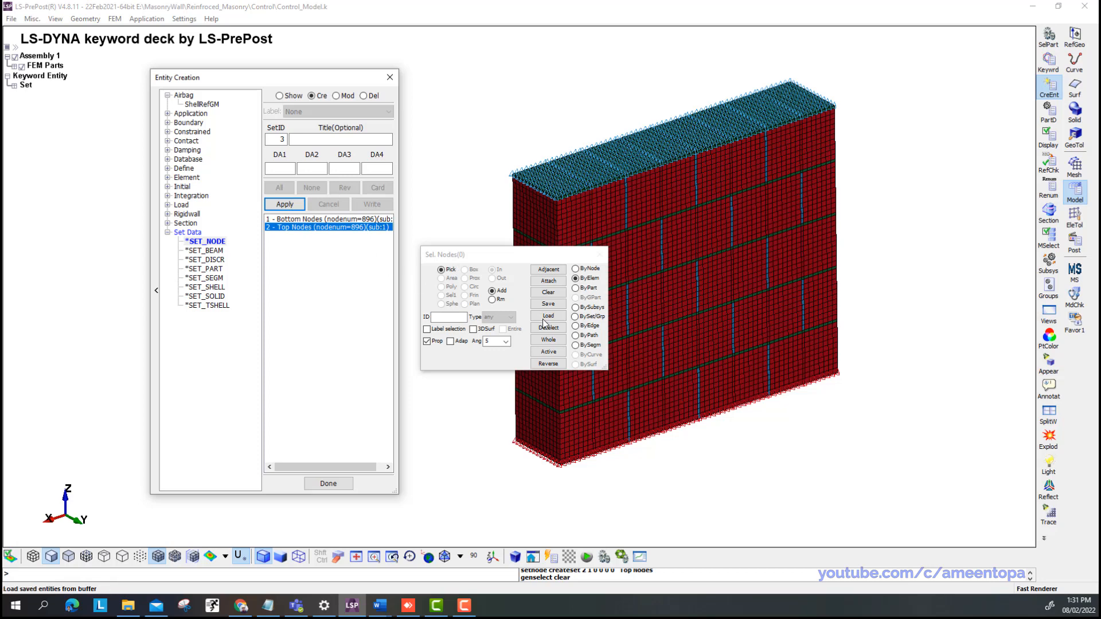
left_click(280, 95)
left_click(311, 188)
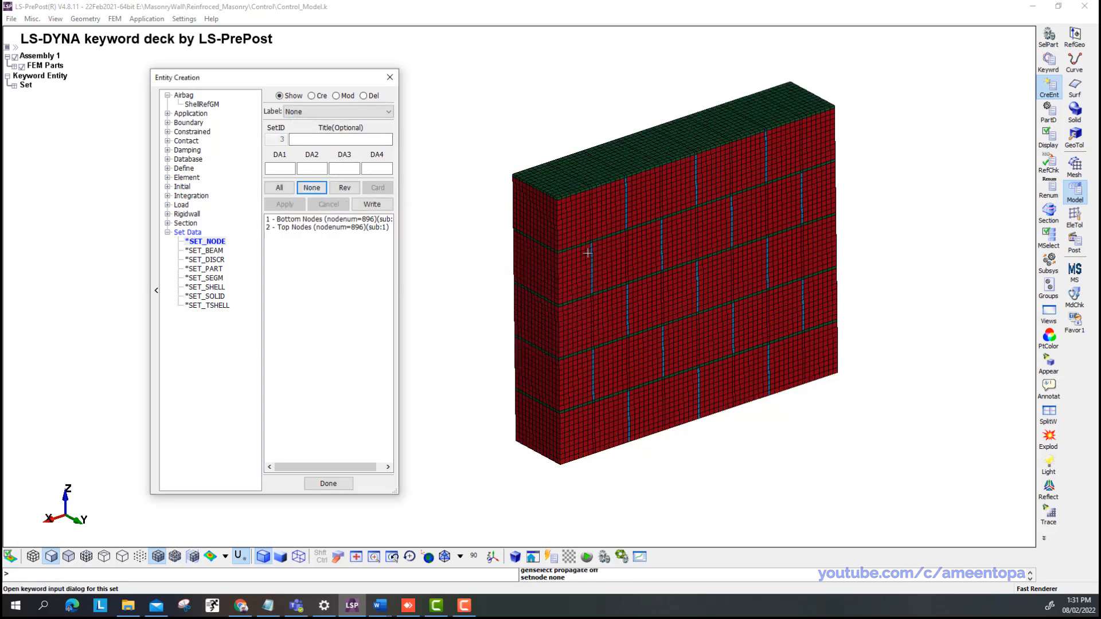
Open the input form for the BOUNDARY_SPC_SET keyword from the full list of keywords.
left_click(1049, 68)
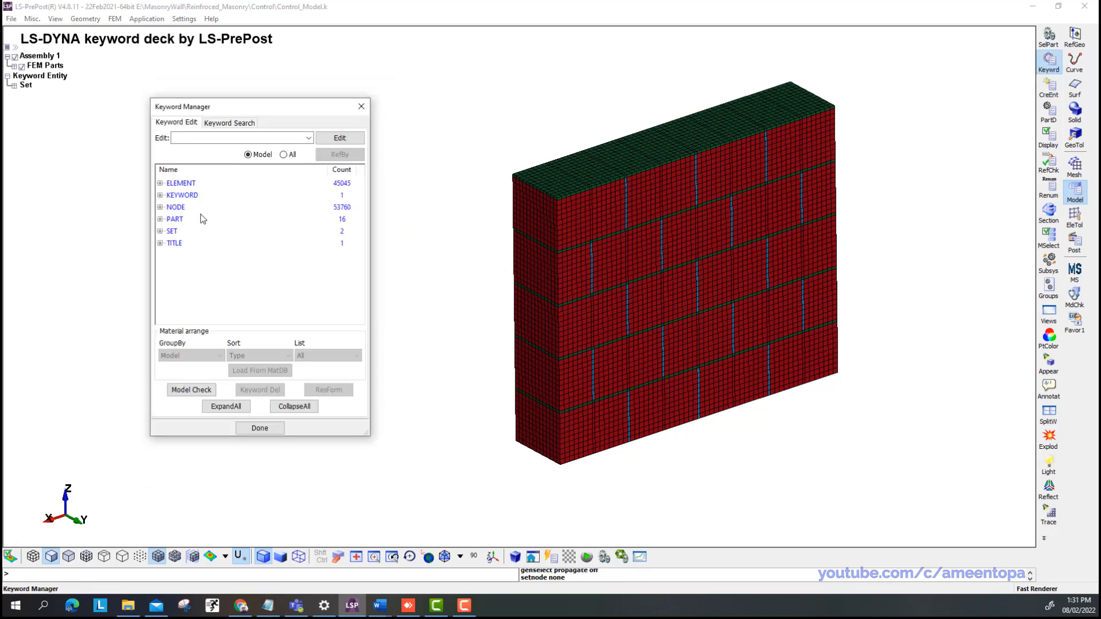
left_click(283, 155)
left_click_drag(362, 236, 361, 193)
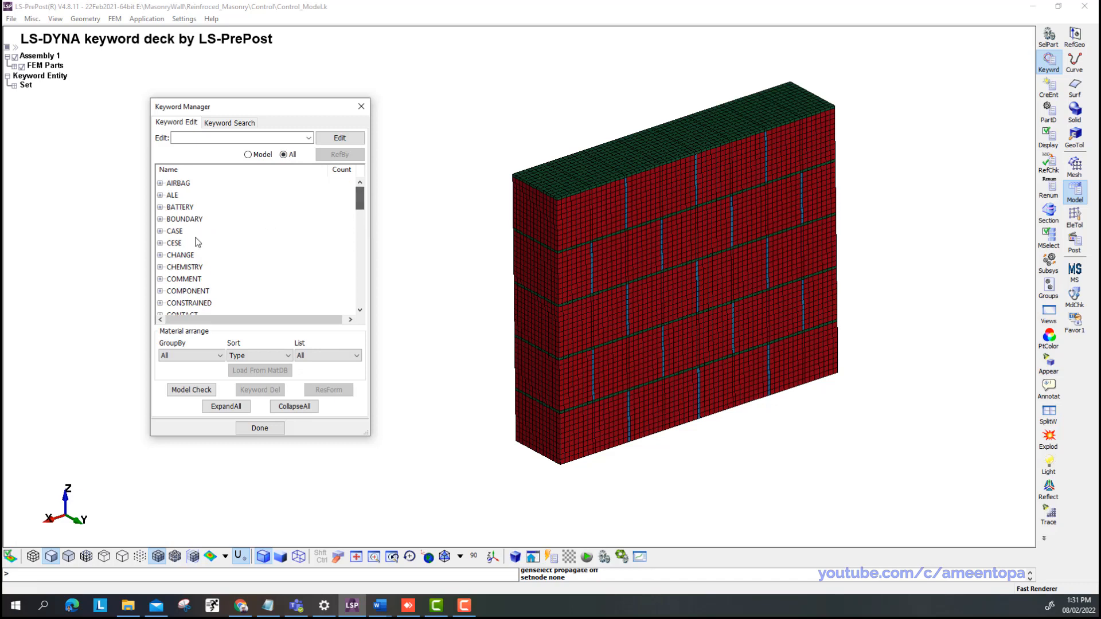
double_click(182, 219)
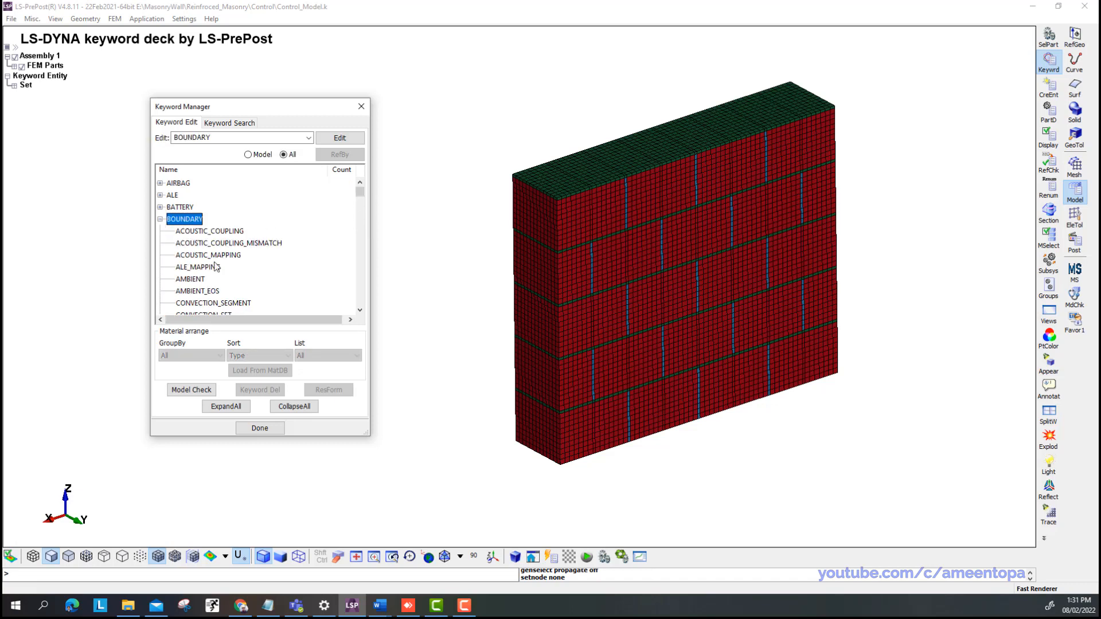
scroll(223, 269, "down", 8)
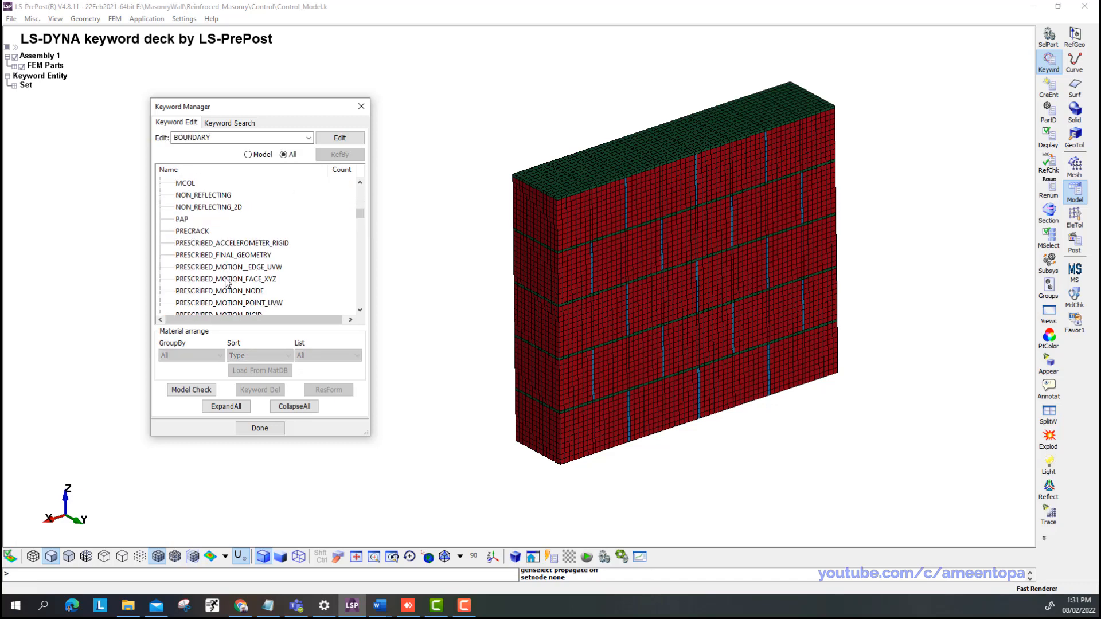
scroll(225, 281, "down", 9)
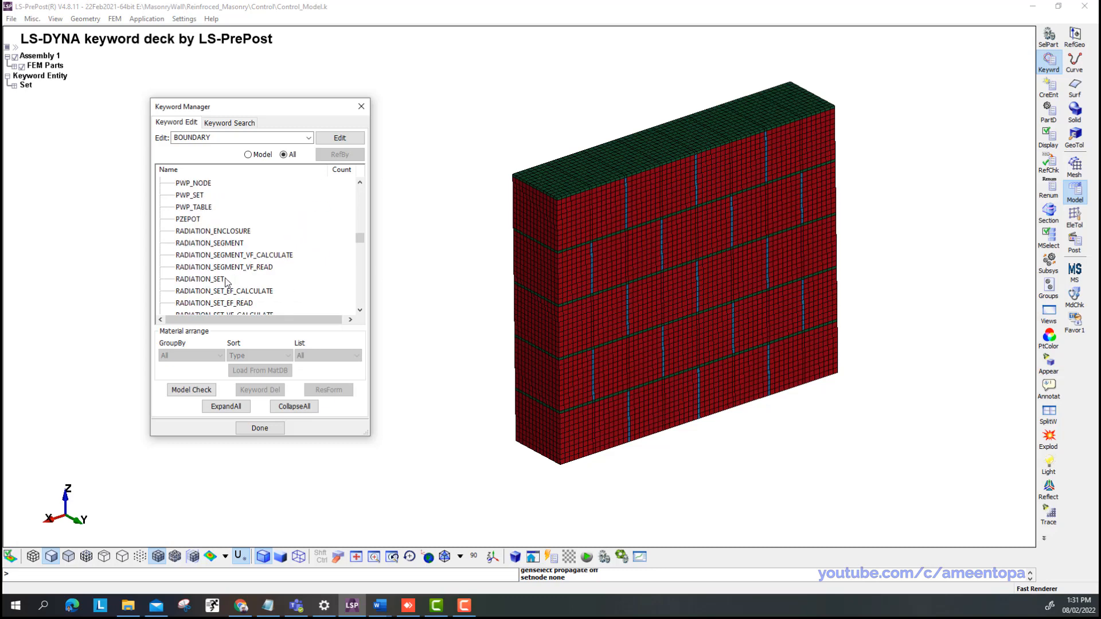
scroll(225, 281, "down", 3)
left_click(190, 304)
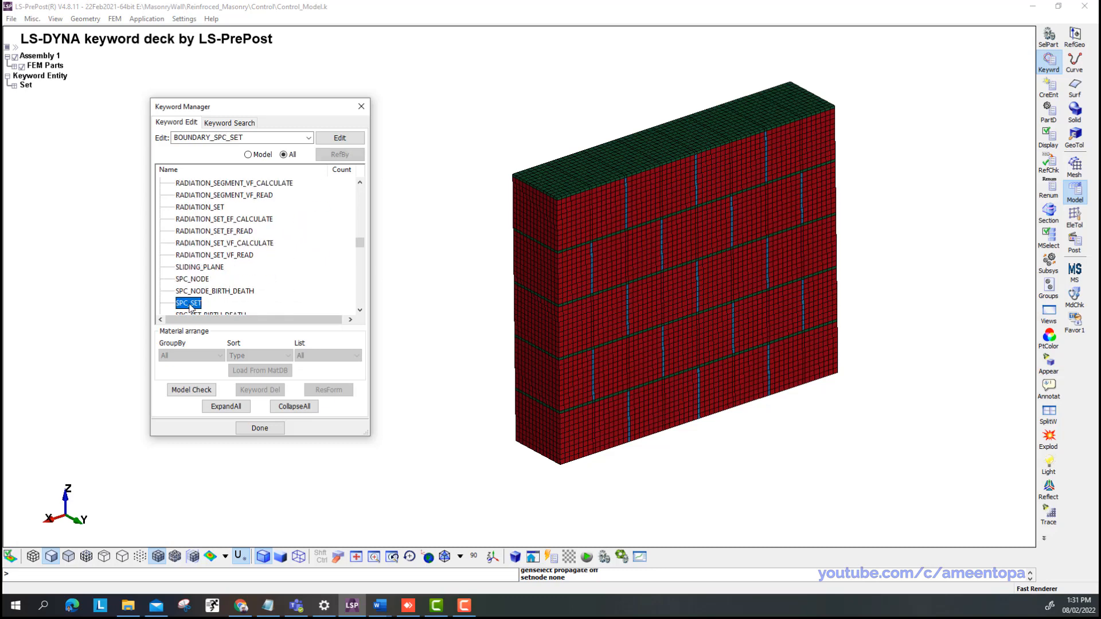
double_click(190, 304)
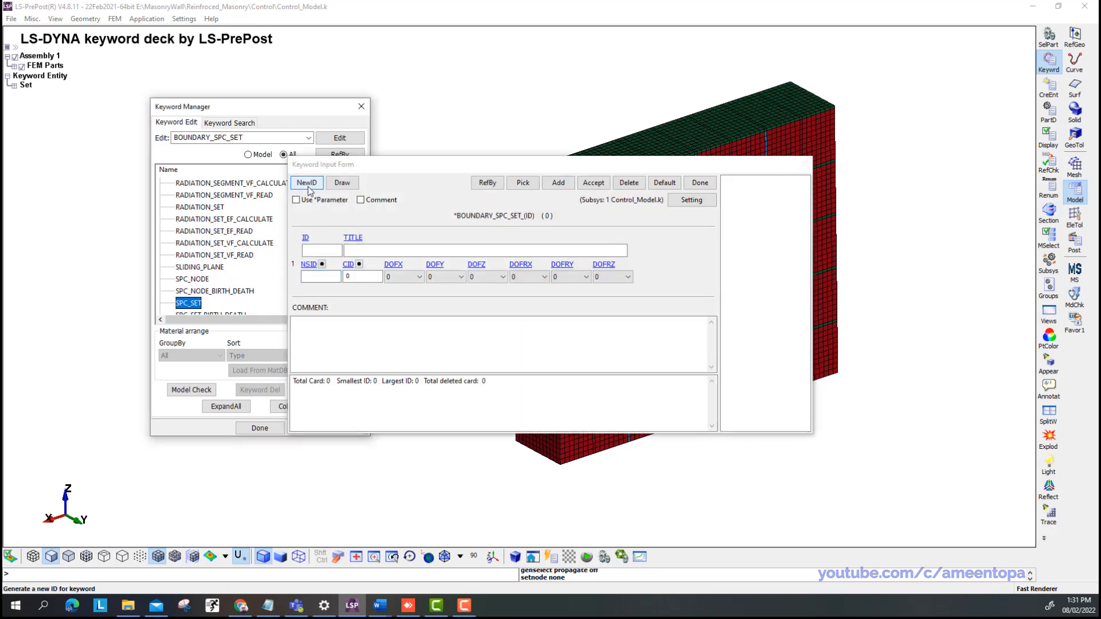
Give the constraint a new ID and the title "Fixed Bottom", and link its NSID to the Bottom Nodes set.
left_click(307, 183)
left_click(353, 250)
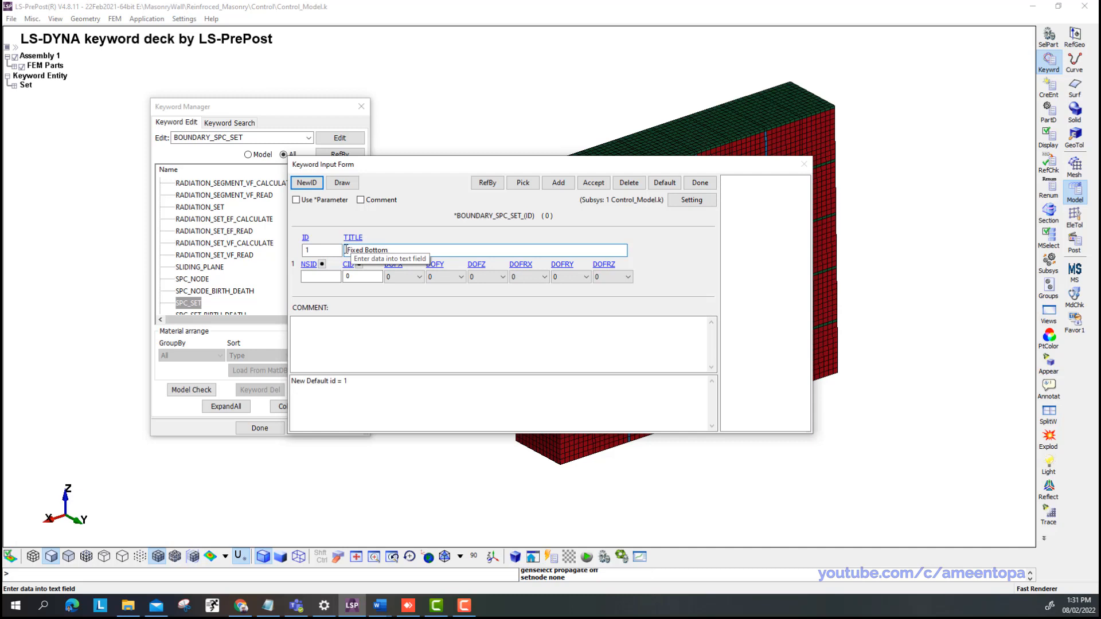
left_click(323, 264)
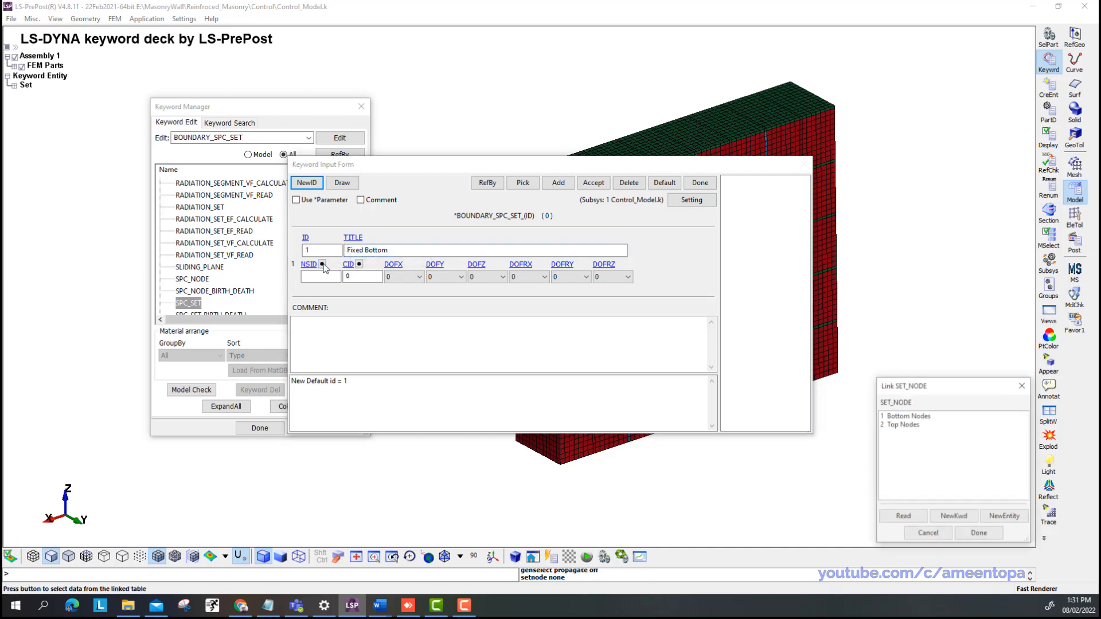
double_click(895, 416)
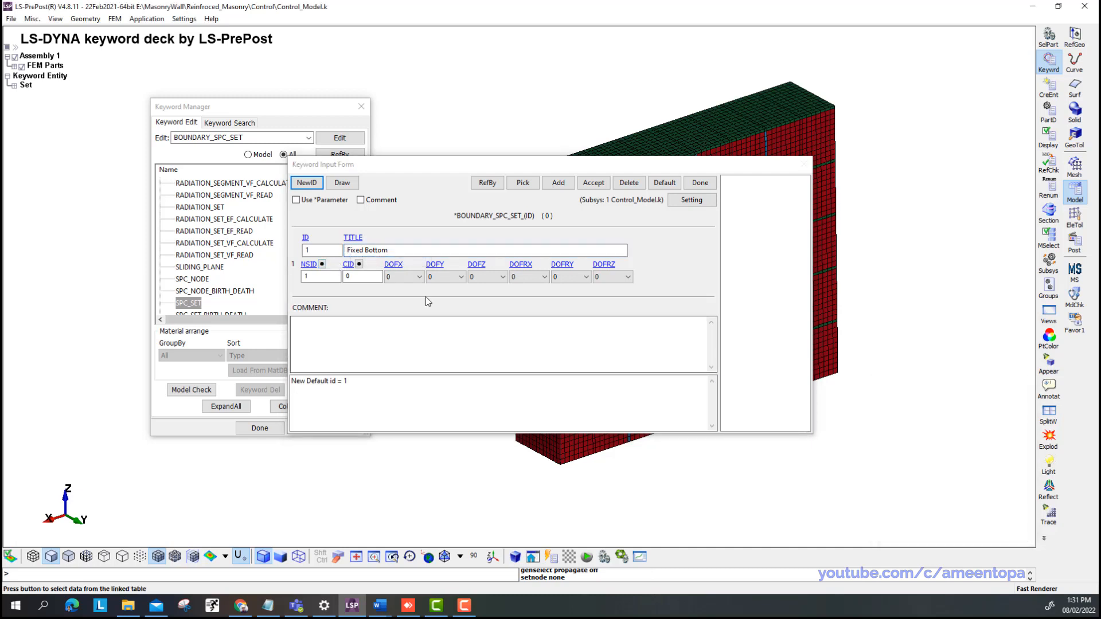
Set DOFX, DOFY, DOFZ, DOFRX, DOFRY and DOFRZ to 1 and accept the Fixed Bottom constraint.
left_click(411, 279)
left_click(411, 295)
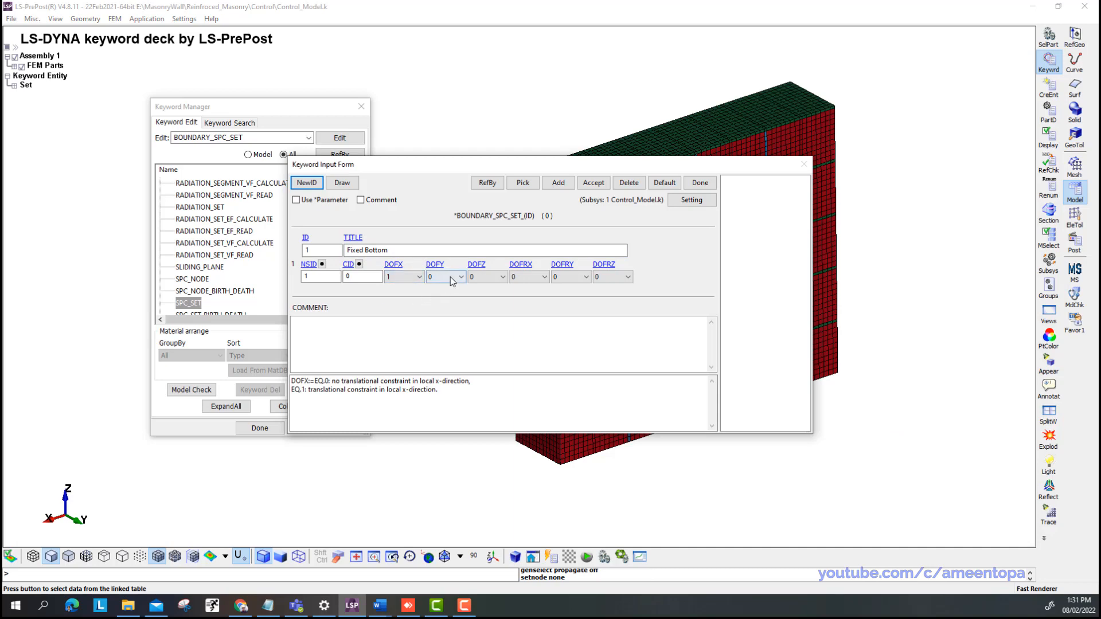
left_click(450, 277)
left_click(451, 298)
left_click(485, 277)
left_click(482, 298)
left_click(524, 278)
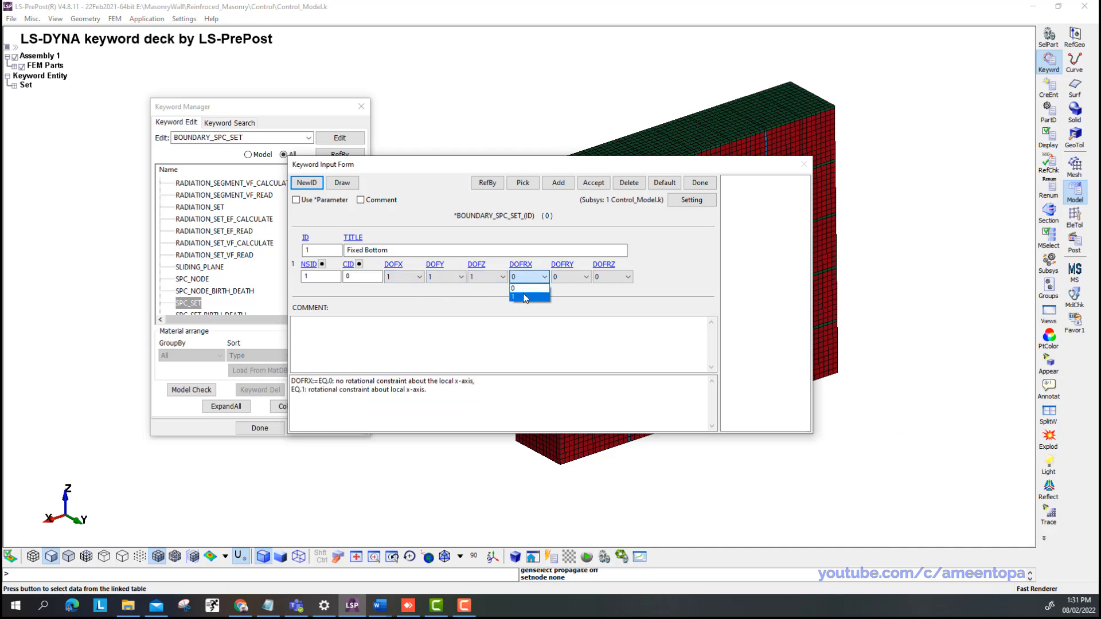
left_click(569, 277)
left_click(567, 298)
left_click(600, 297)
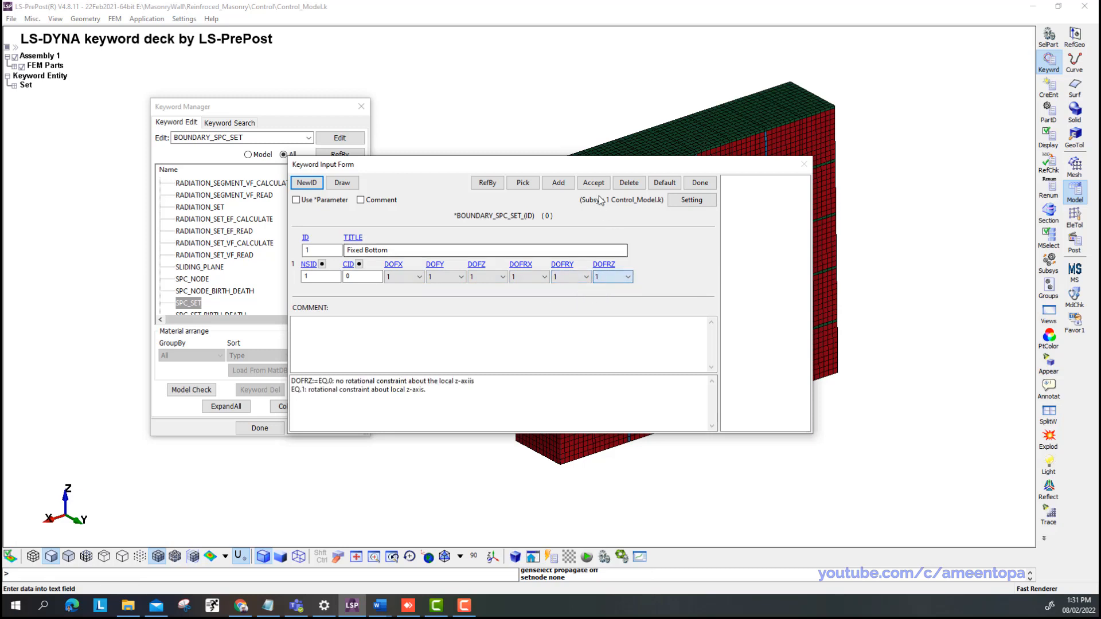
left_click(597, 183)
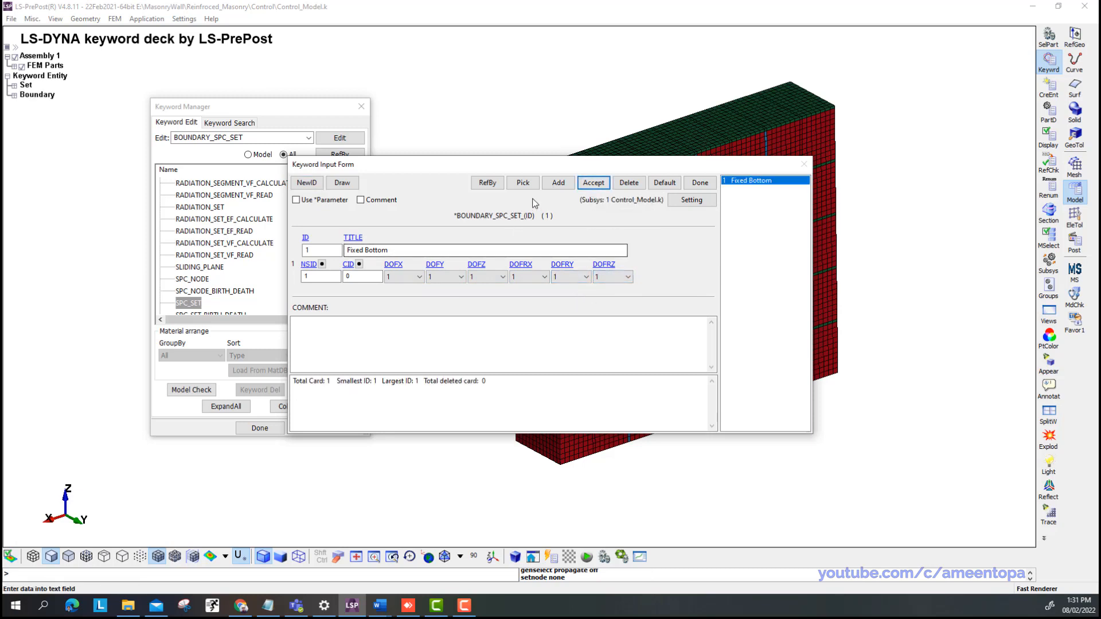
Add a second SPC set constraint with ID 2 and title "Top Nodes DOF", and link its NSID to the Top Nodes set.
left_click(557, 182)
left_click(321, 250)
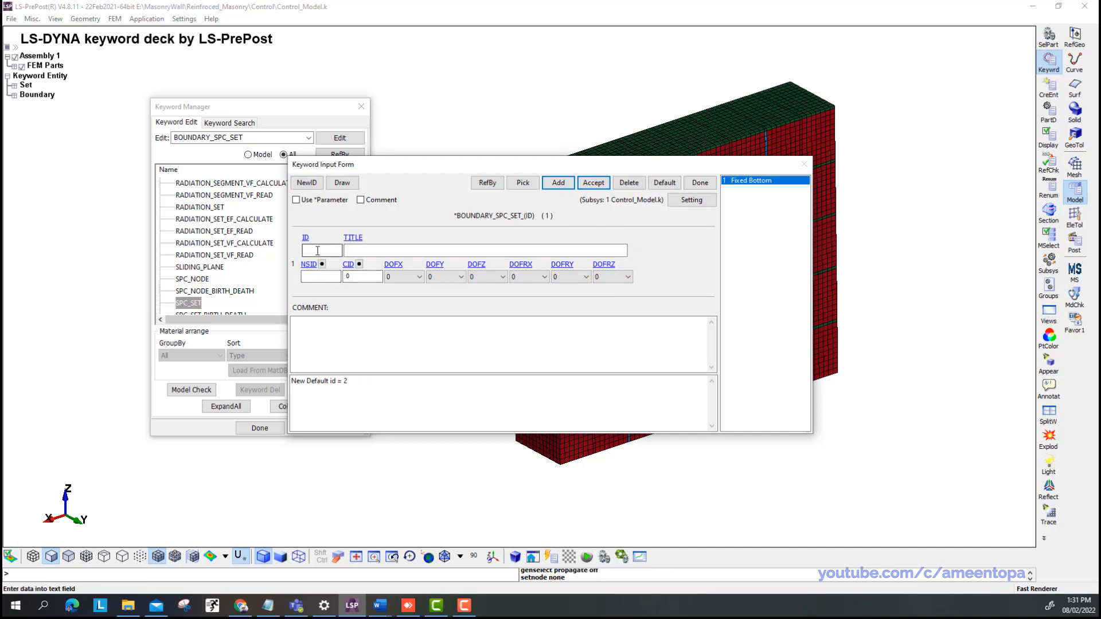
type("2")
left_click(361, 250)
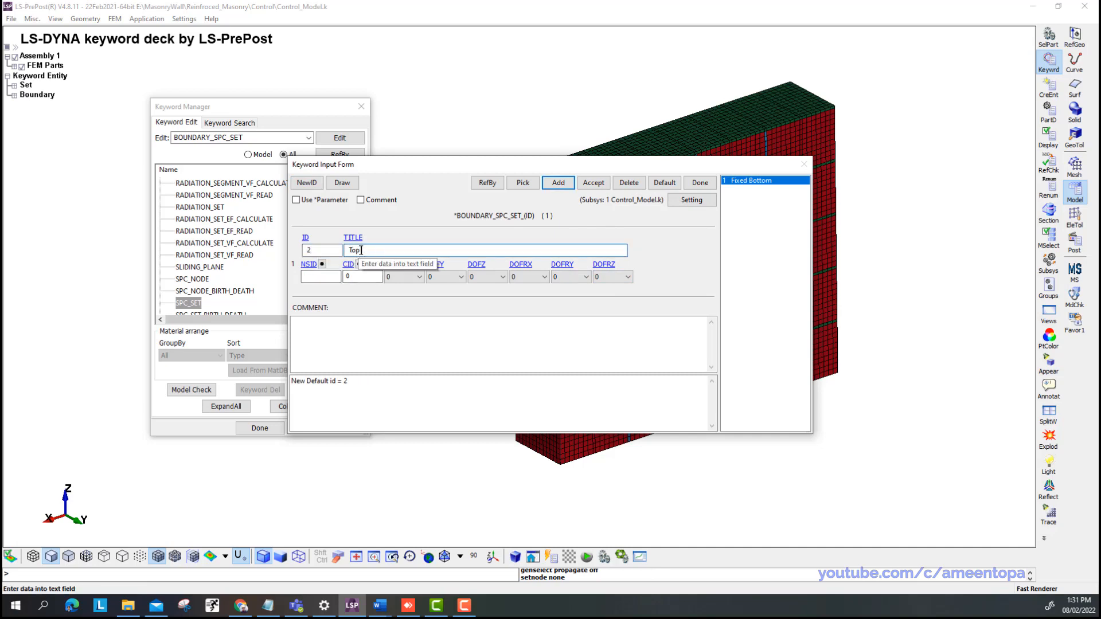
type("Top Nodes DOF")
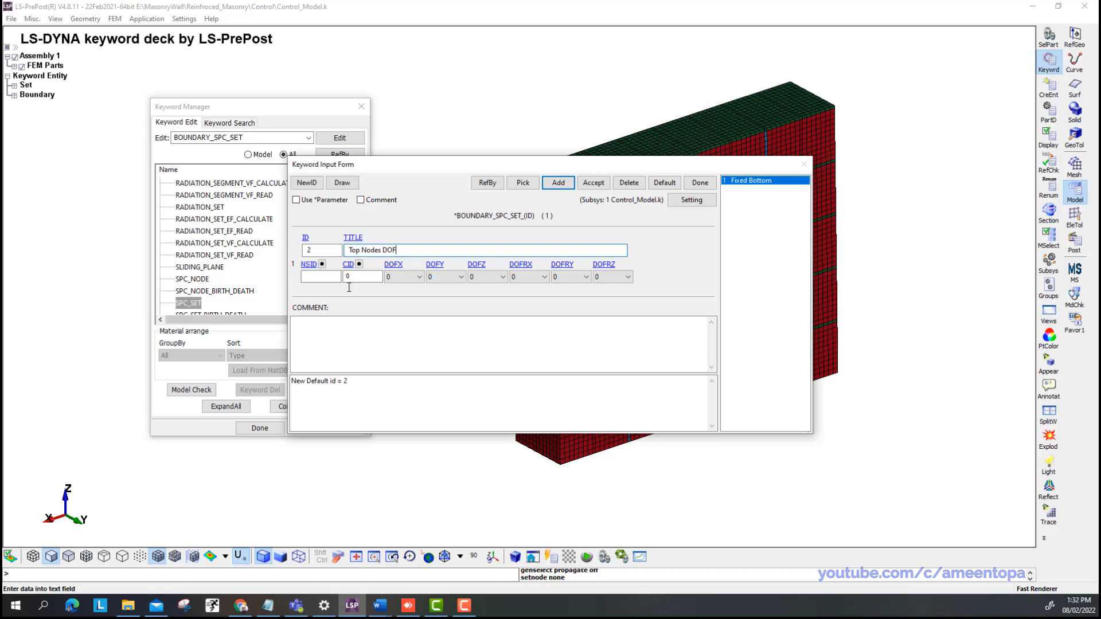
left_click(309, 264)
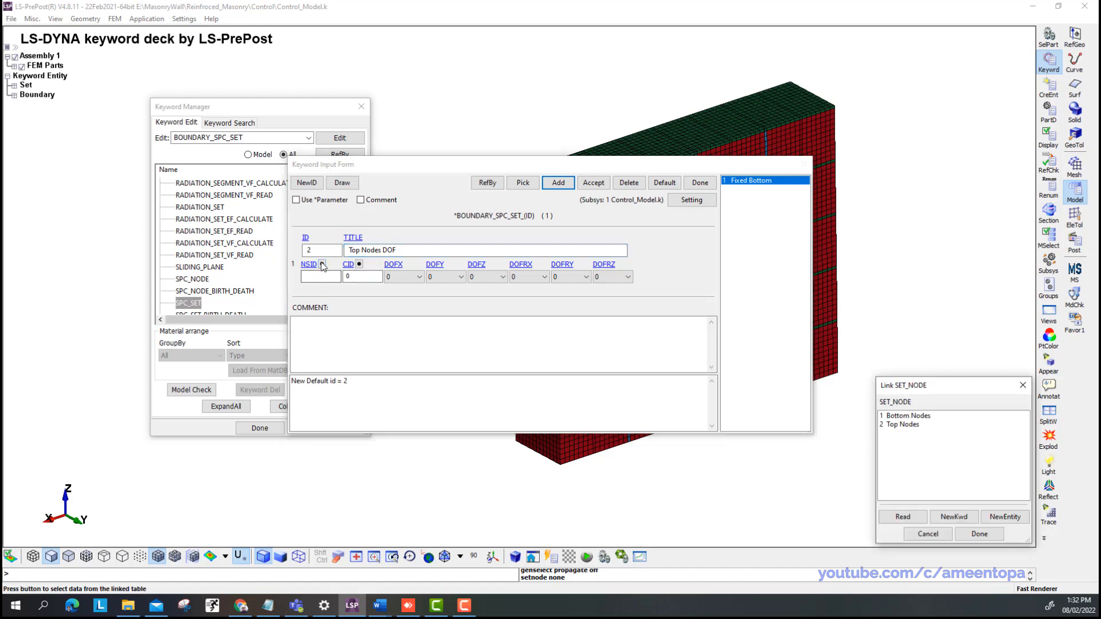
double_click(904, 426)
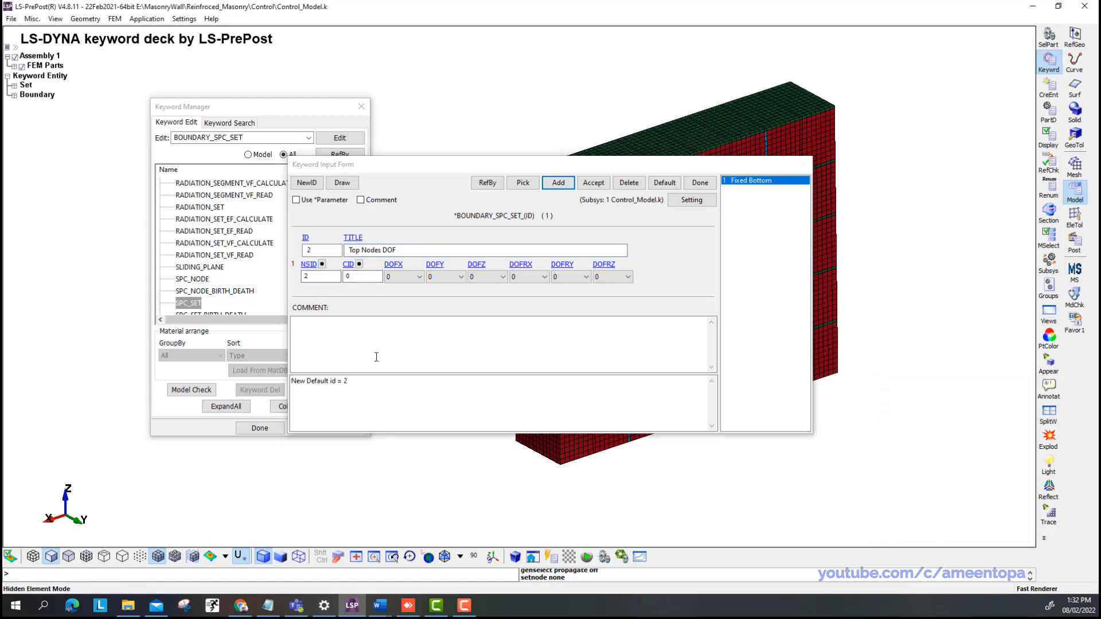
Set DOFX, DOFY, DOFRX, DOFRY and DOFRZ to 1 with DOFZ kept at 0, then accept the Top Nodes DOF constraint and close the form.
left_click(410, 278)
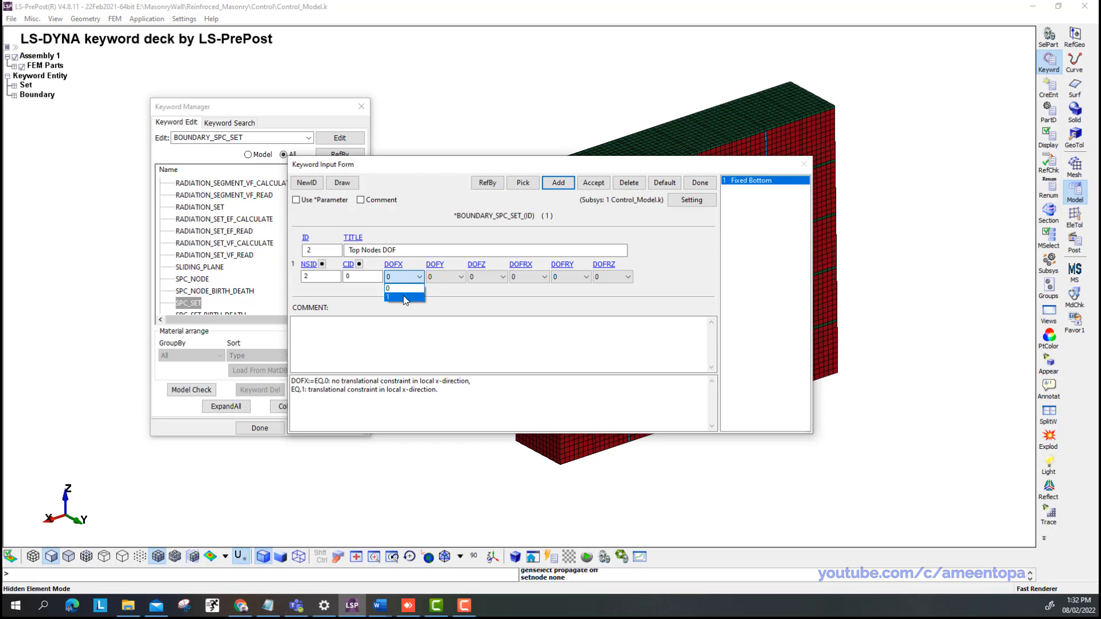
left_click(403, 295)
left_click(446, 278)
left_click(444, 297)
left_click(518, 277)
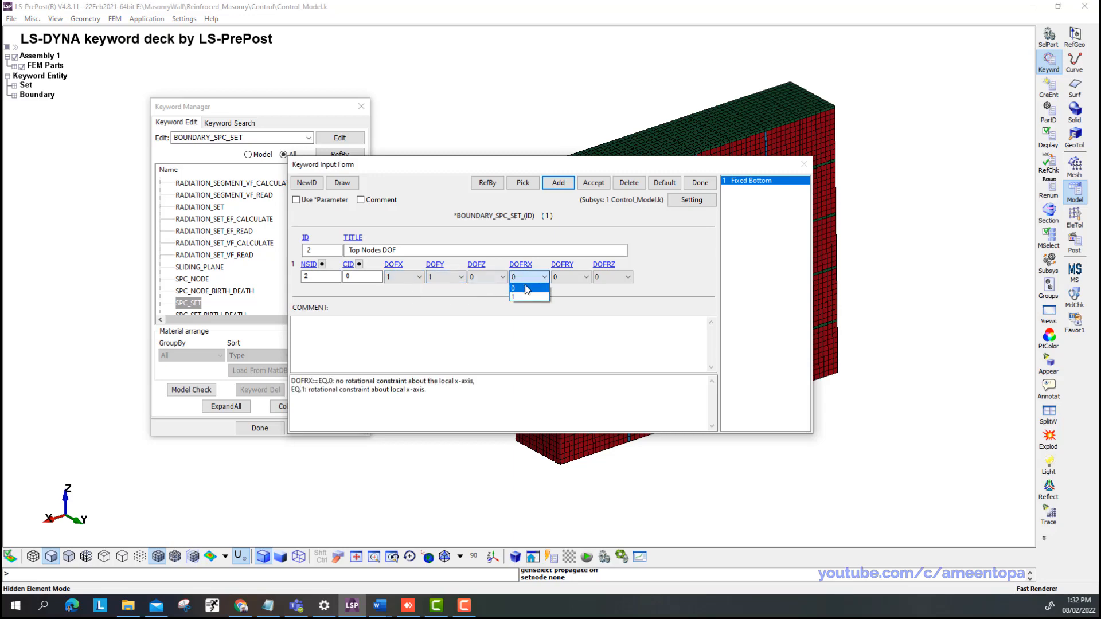
left_click(519, 297)
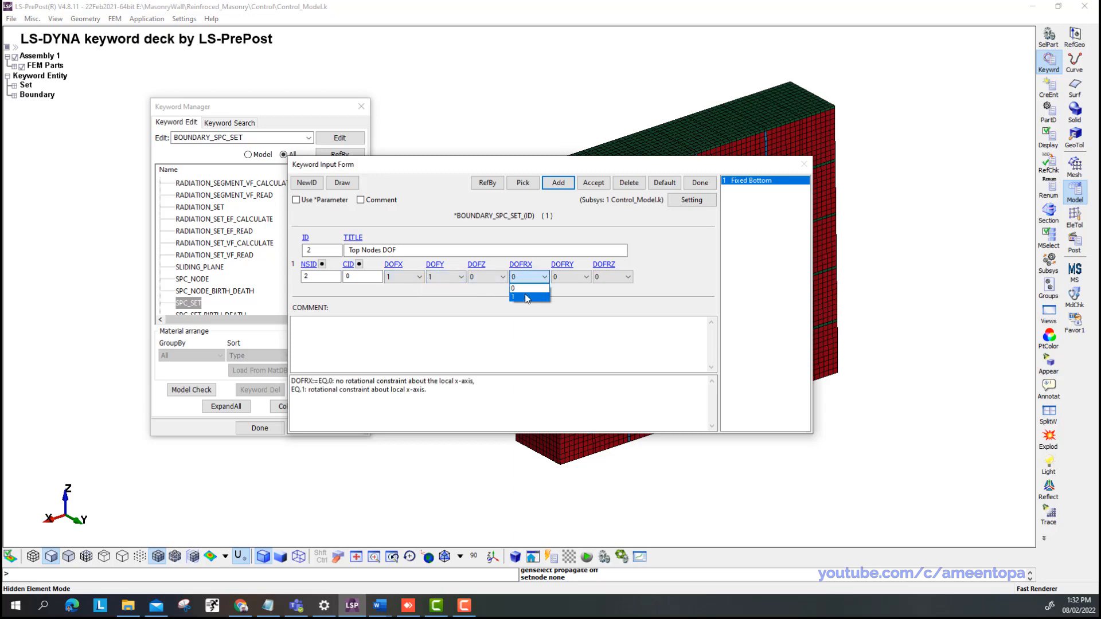
left_click(608, 279)
left_click(606, 288)
left_click(612, 278)
left_click(608, 297)
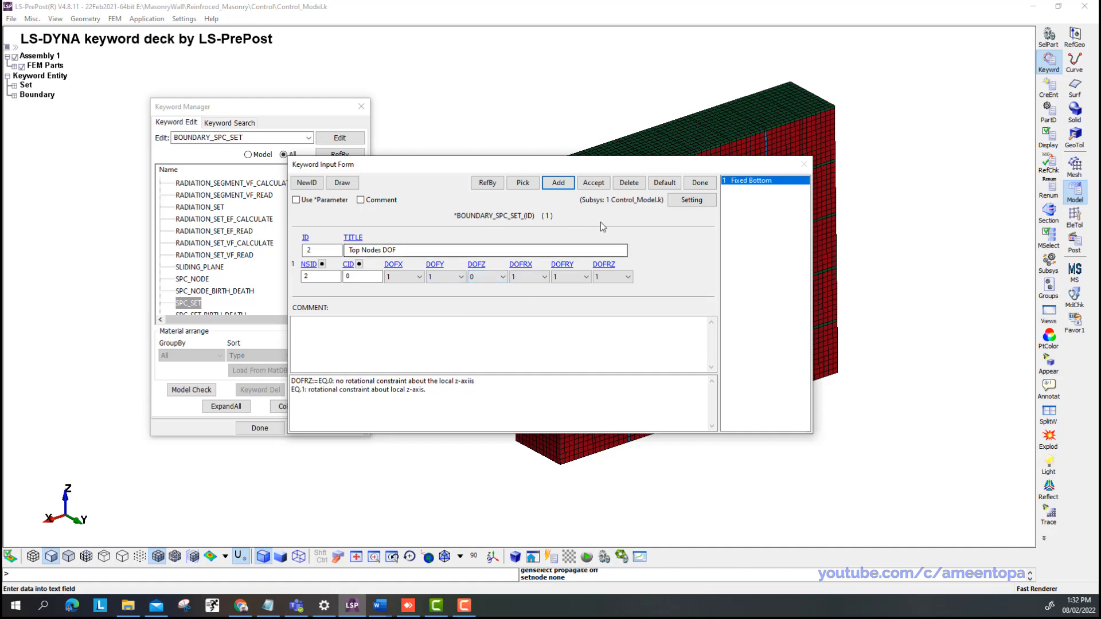
left_click(593, 183)
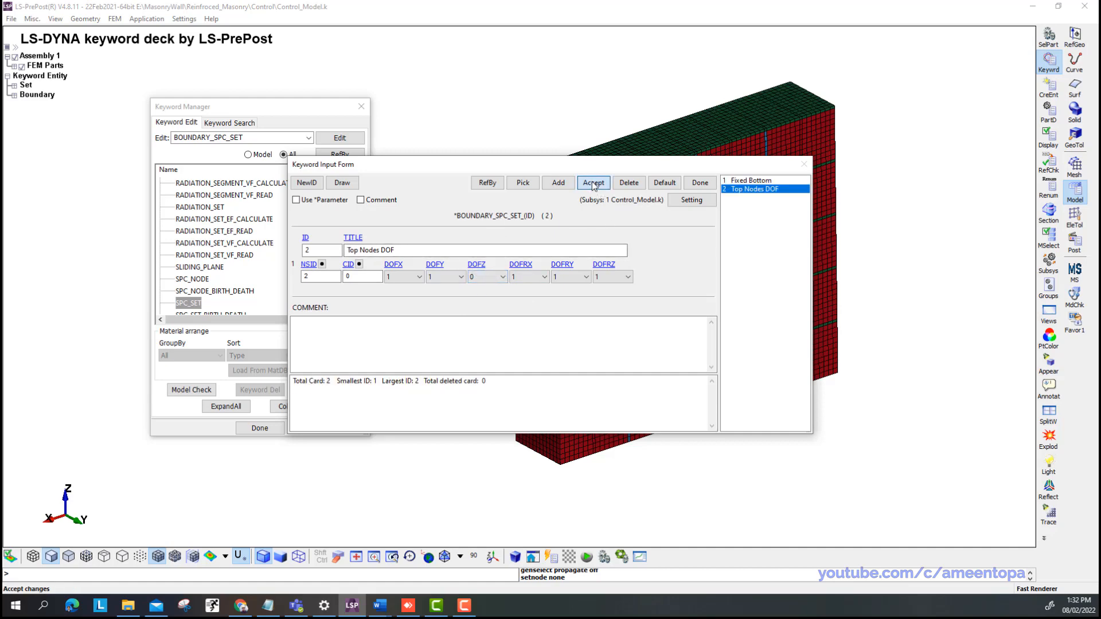
left_click(693, 183)
List only the current model's keywords, and display the SPC constraints of NSET 1 and NSET 2 on the wall in turn before hiding them.
left_click(249, 155)
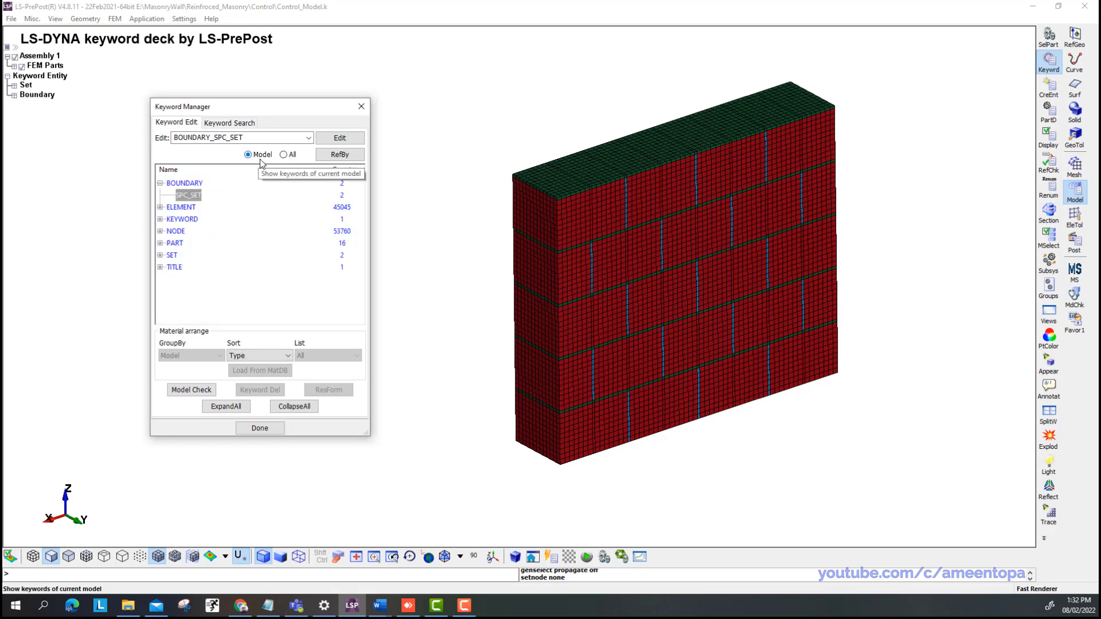
left_click(14, 96)
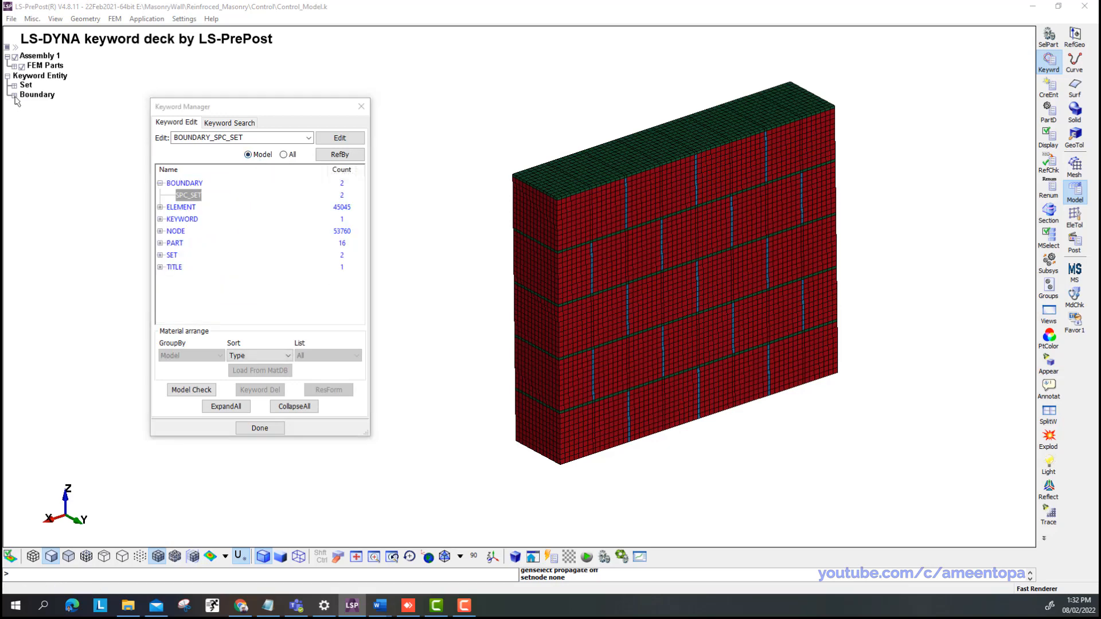
left_click(21, 106)
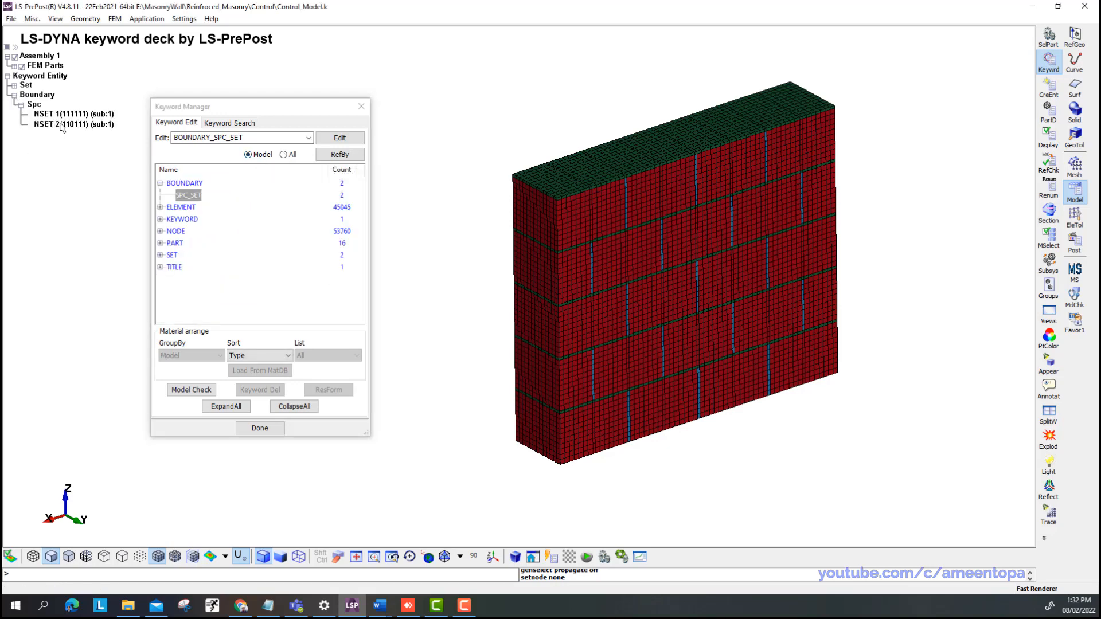
left_click(58, 115)
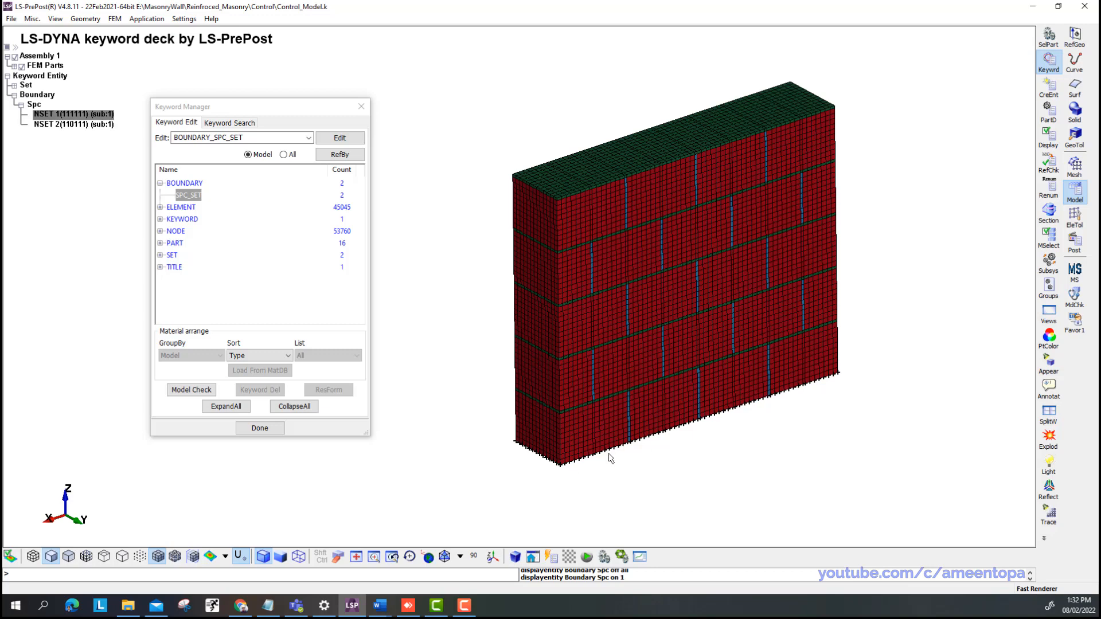
middle_click_drag(608, 452, 592, 448, "ctrl")
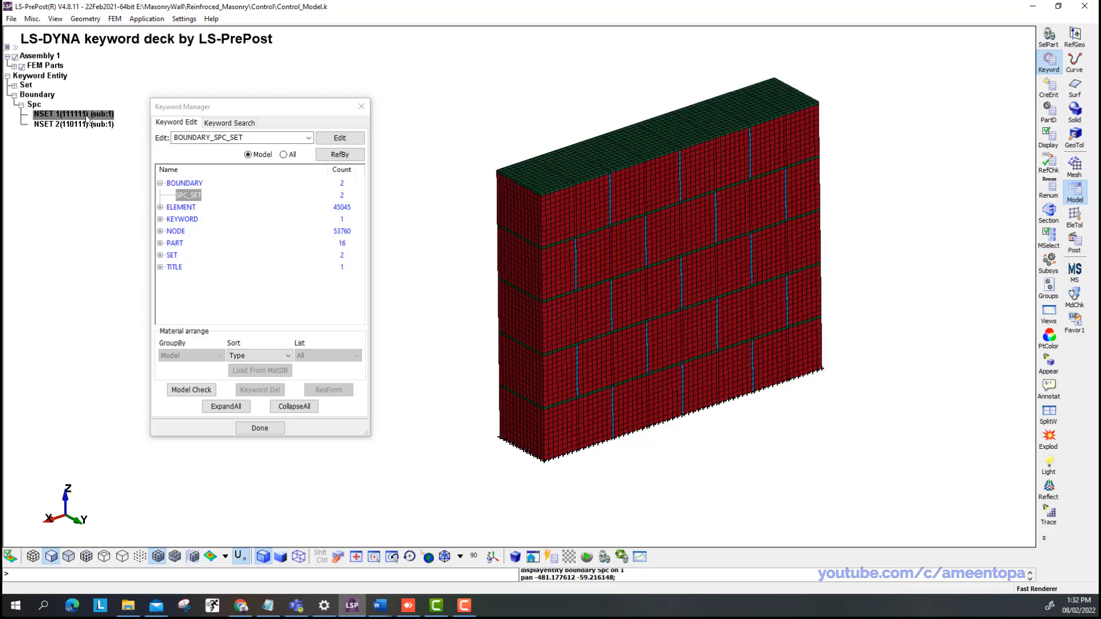
left_click(84, 125)
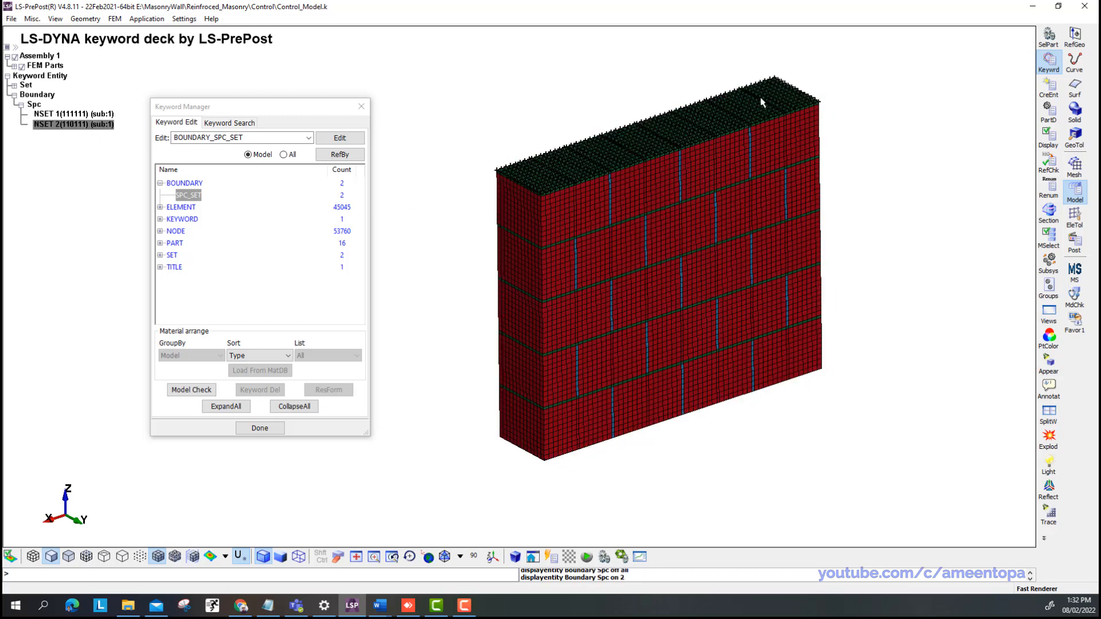
left_click(72, 126)
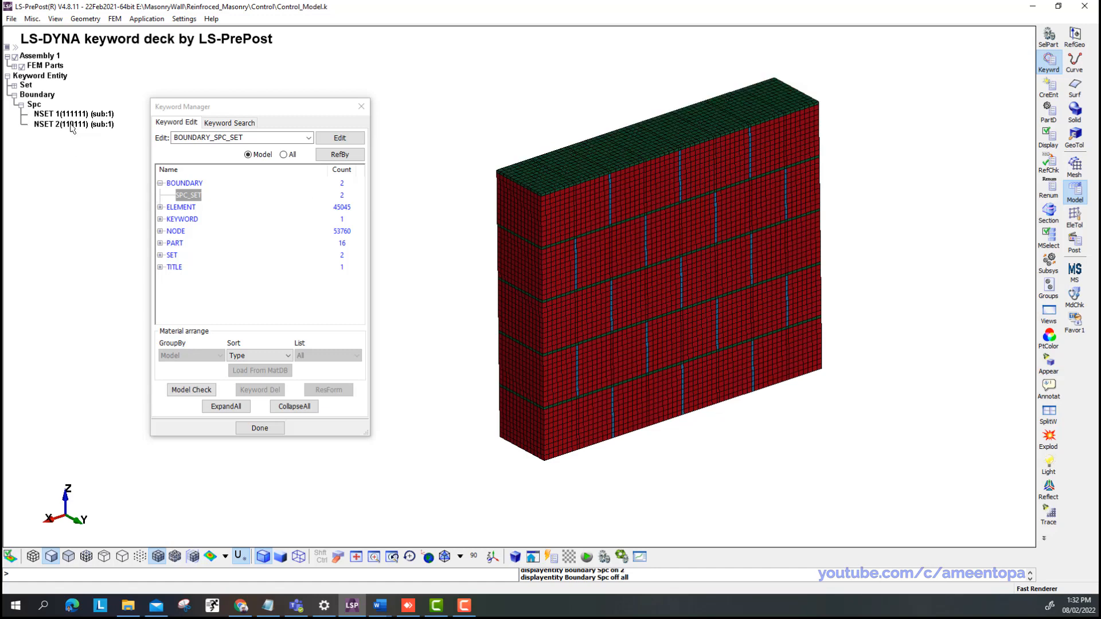
Open the input form for the DEFINE_CURVE keyword from the full list of keywords.
left_click(161, 184)
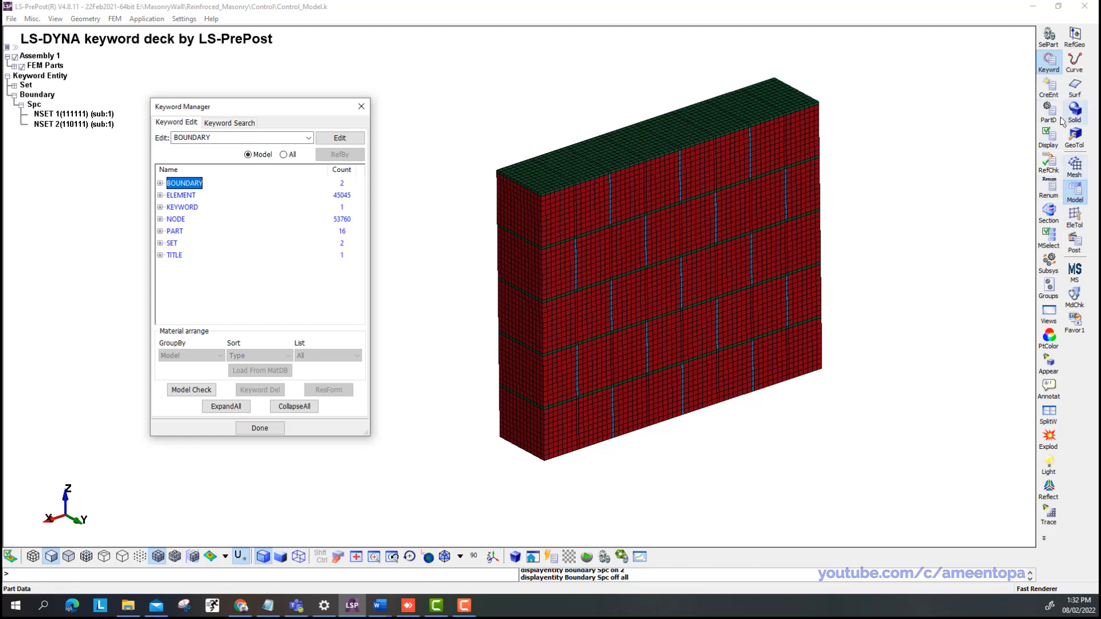
left_click(283, 154)
scroll(197, 227, "up", 1)
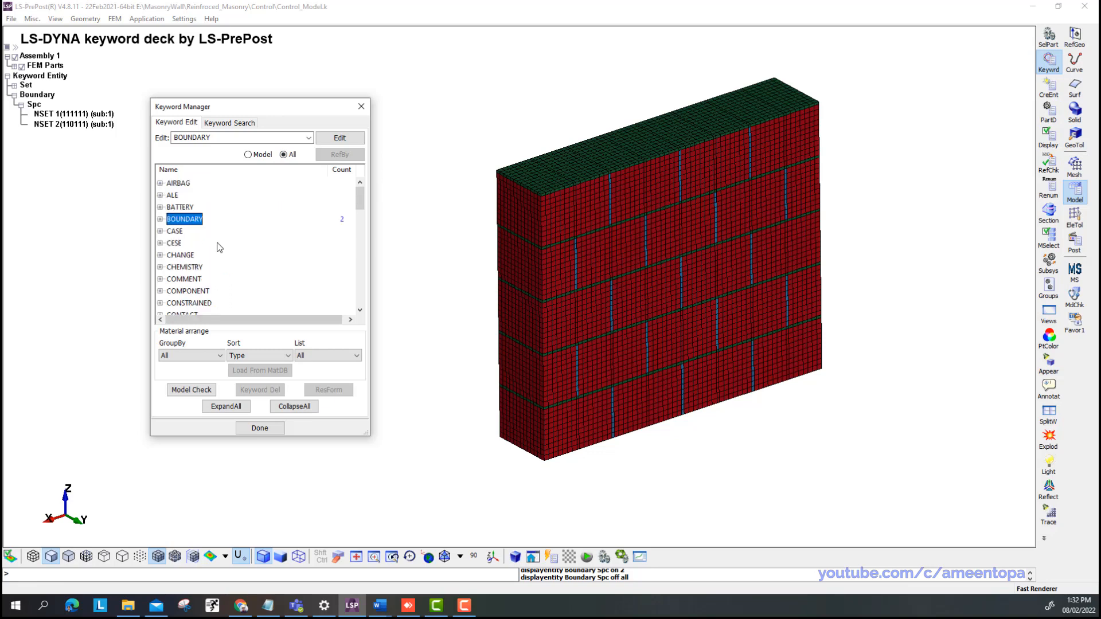
scroll(191, 249, "down", 1)
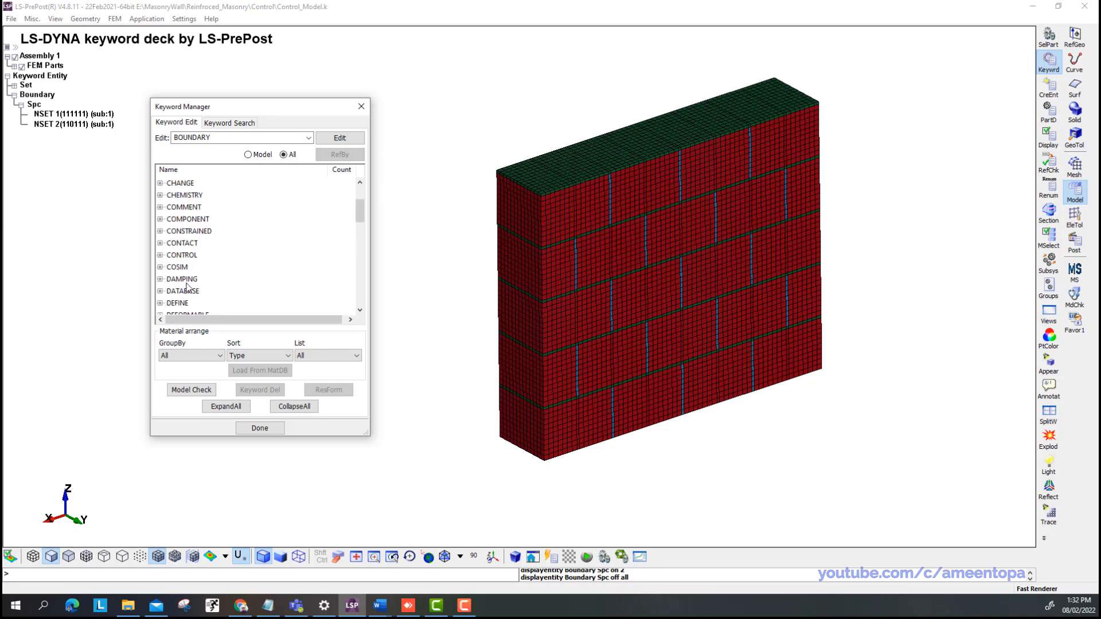
scroll(190, 281, "down", 1)
double_click(182, 267)
scroll(210, 271, "down", 2)
scroll(210, 271, "down", 9)
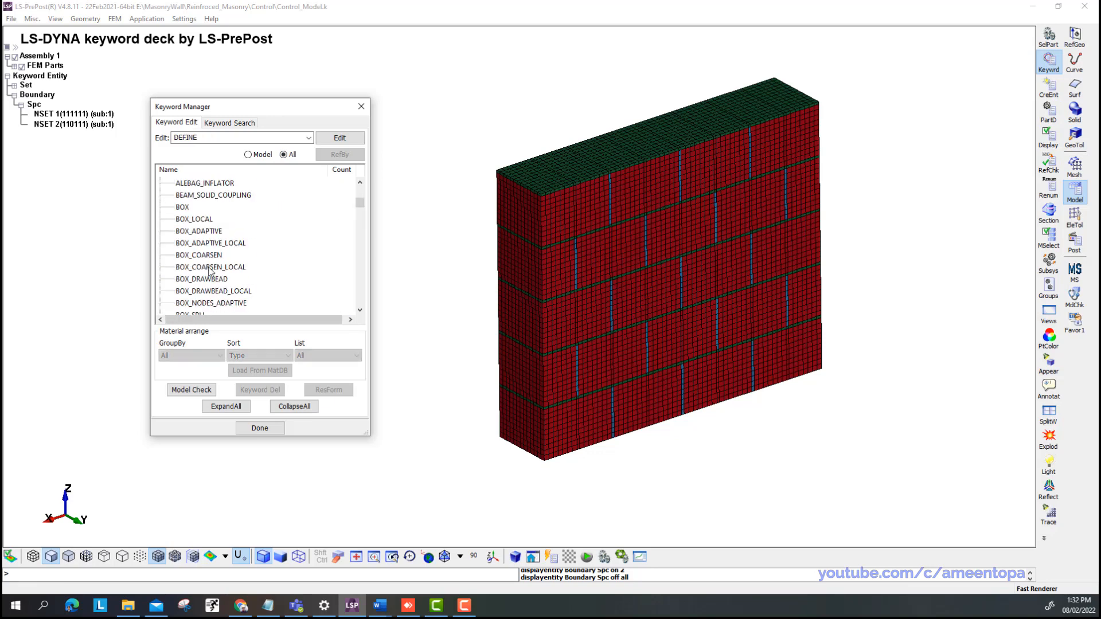
left_click(195, 256)
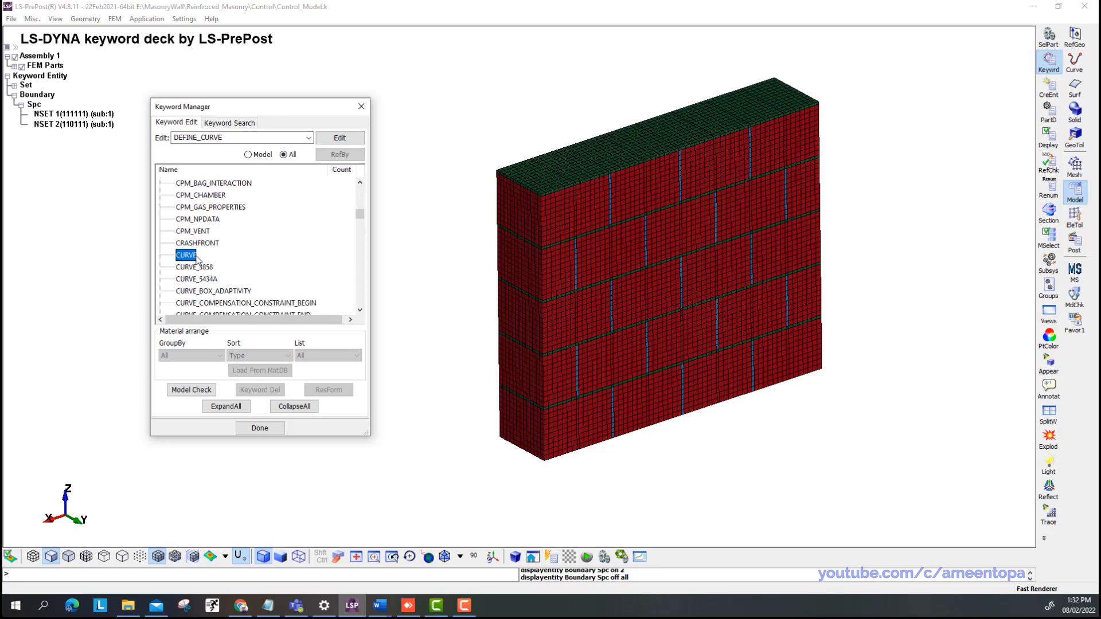
double_click(197, 256)
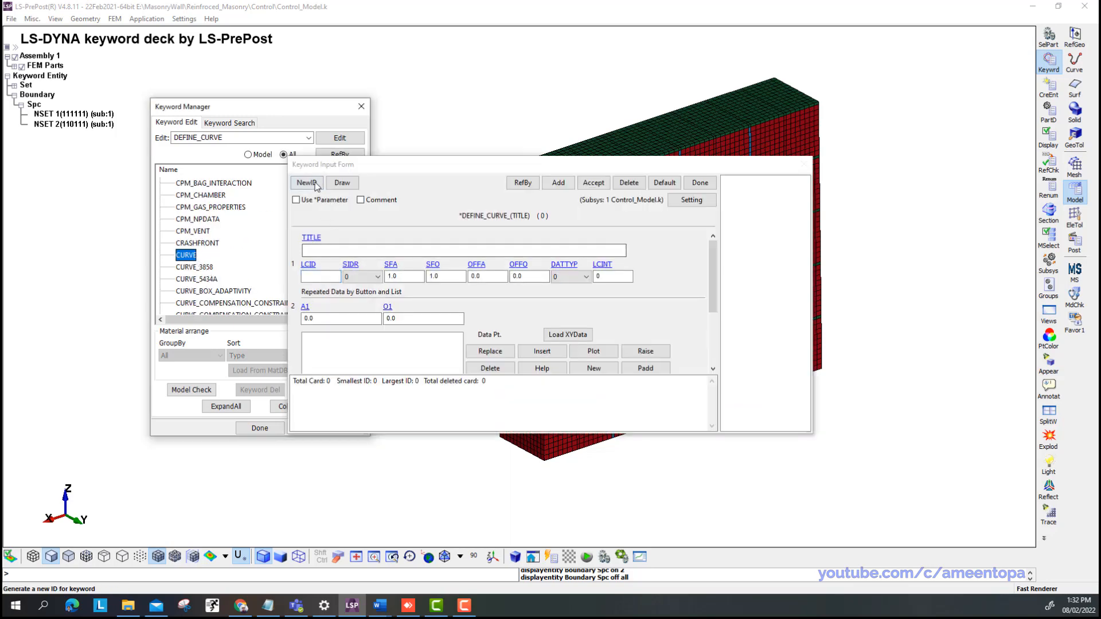
Give the curve a new ID and the title "Gravity Curve".
left_click(315, 185)
left_click(324, 251)
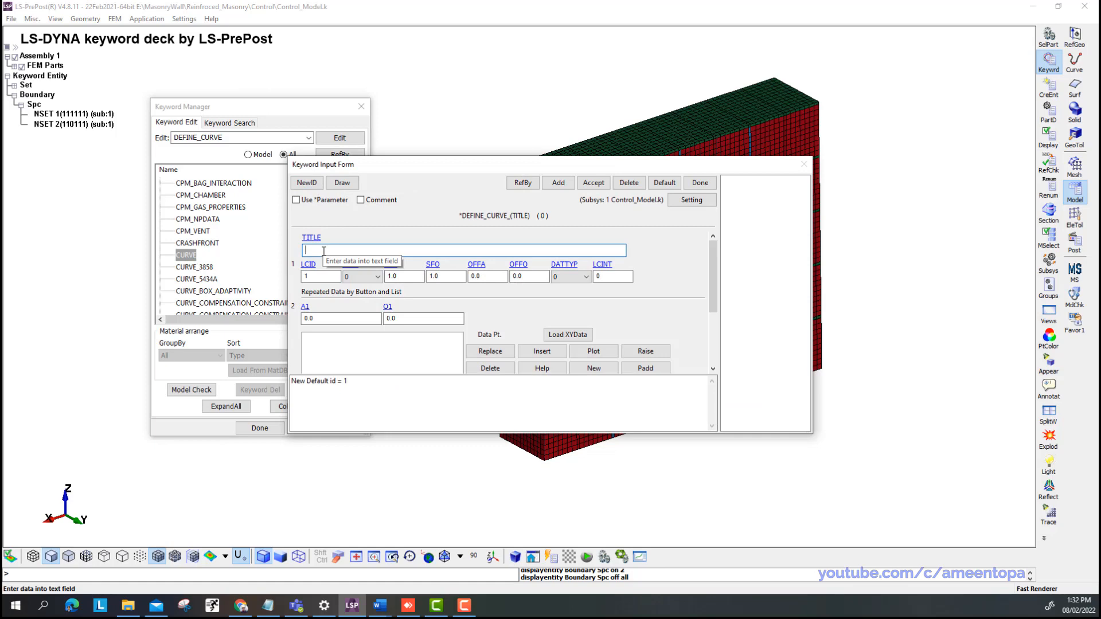
type("Gravity Cu")
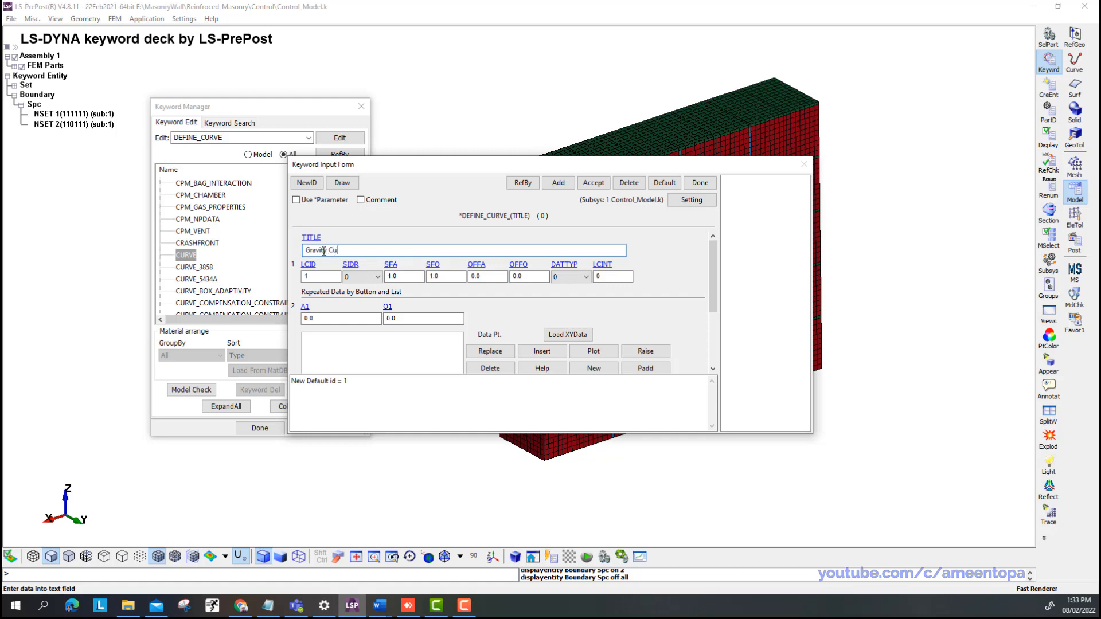
type("rve")
Insert the curve's first two data points: A1 0, O1 0 and A1 1, O1 9806.
left_click(339, 318)
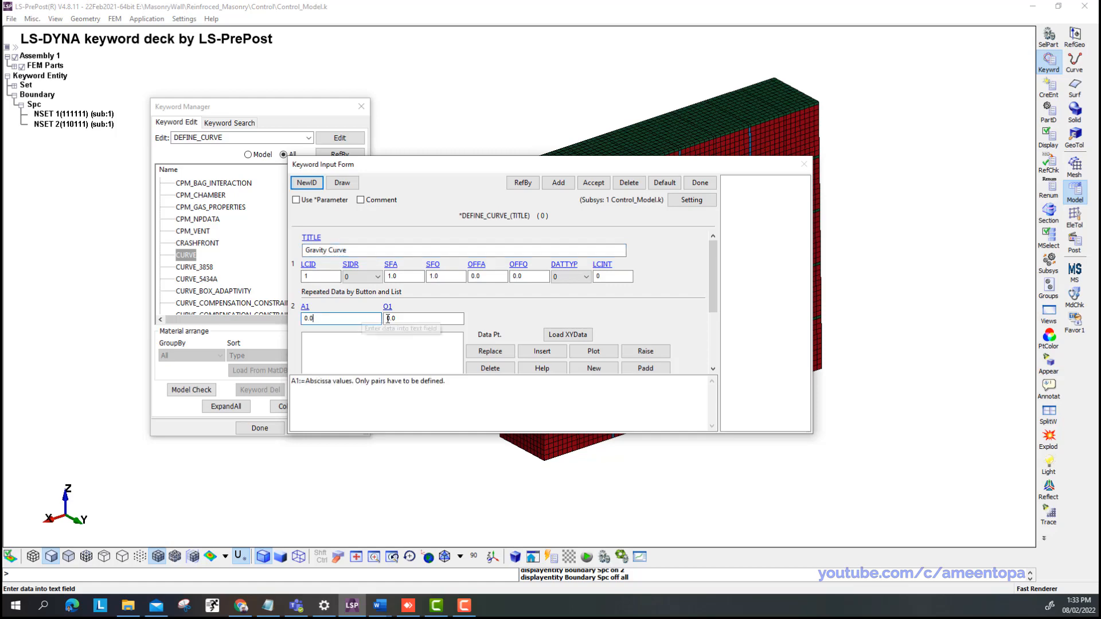
left_click(403, 318)
left_click(542, 352)
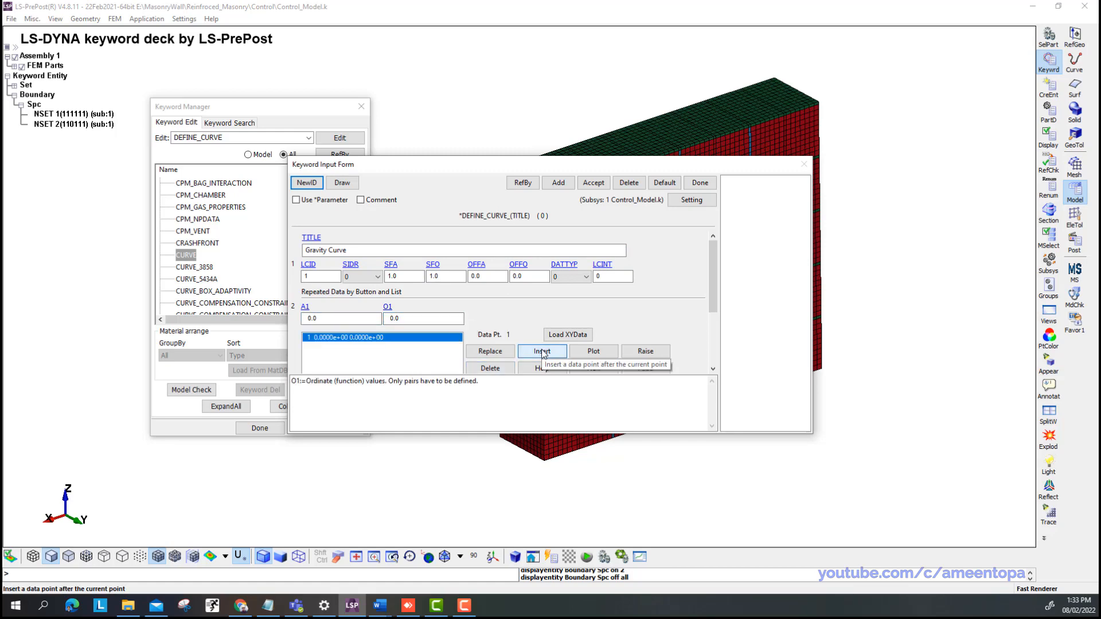
double_click(329, 318)
type("1")
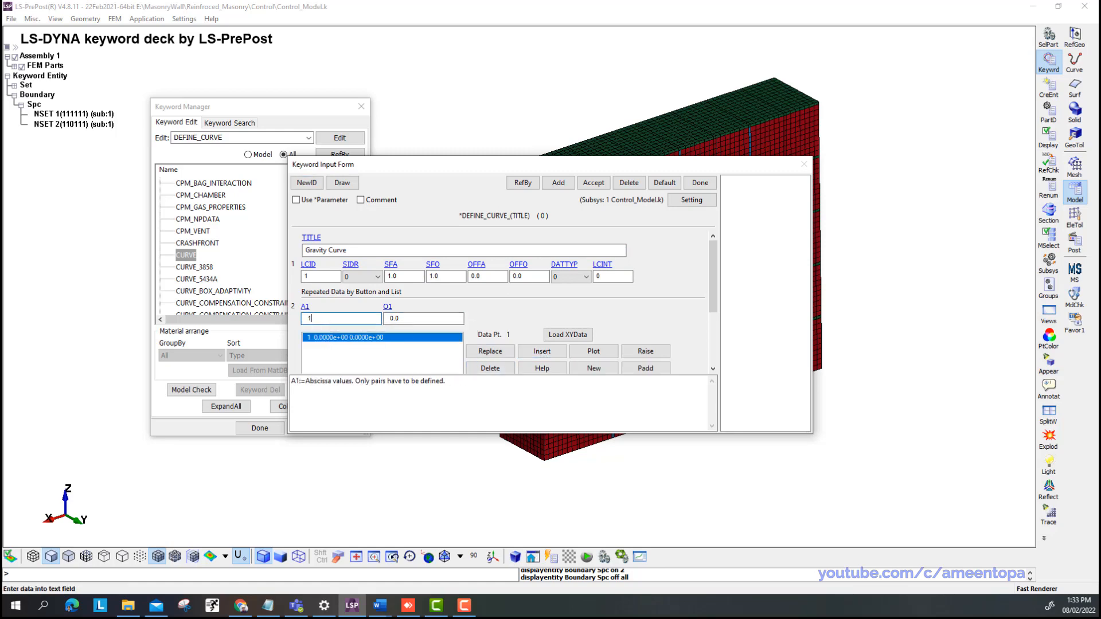
double_click(408, 320)
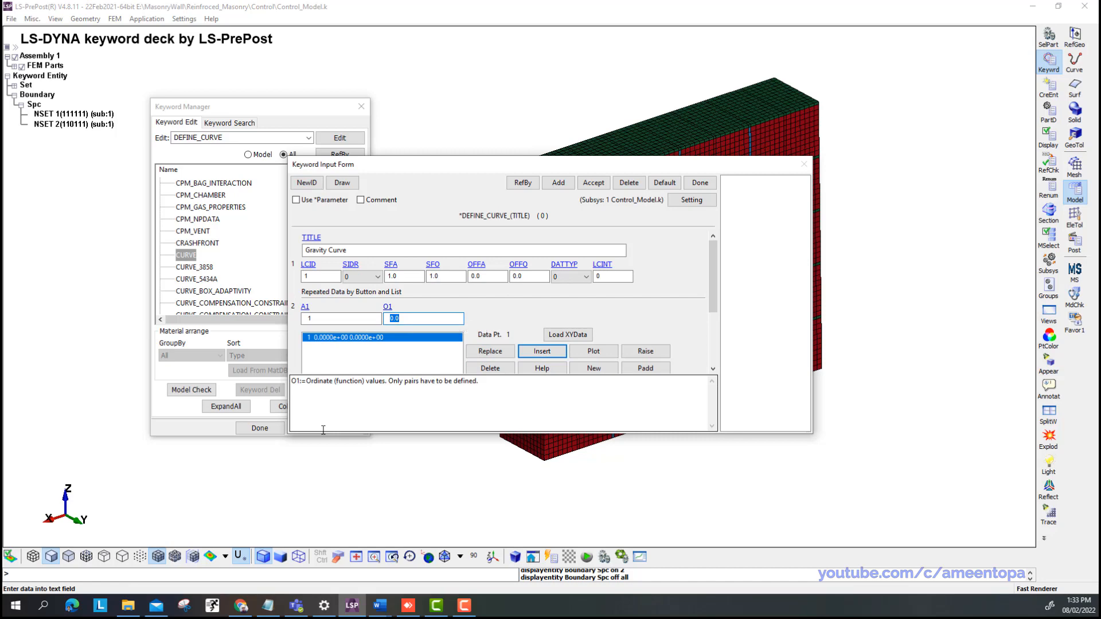
type("9806")
left_click(538, 351)
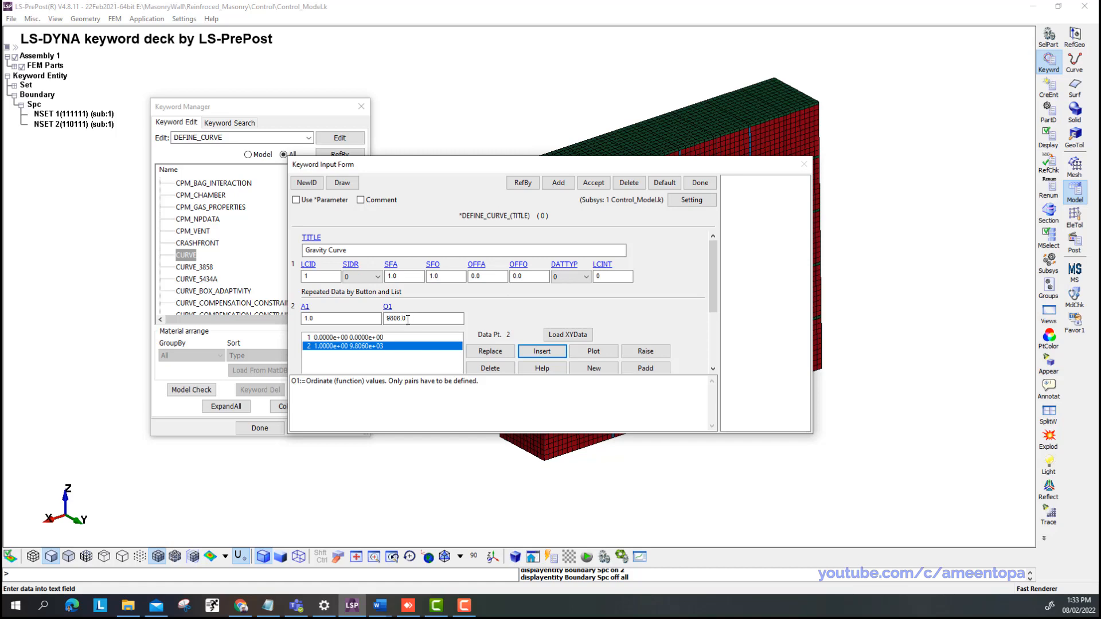
Insert a third data point with A1 30 and O1 9806, and accept the Gravity Curve.
left_click(335, 320)
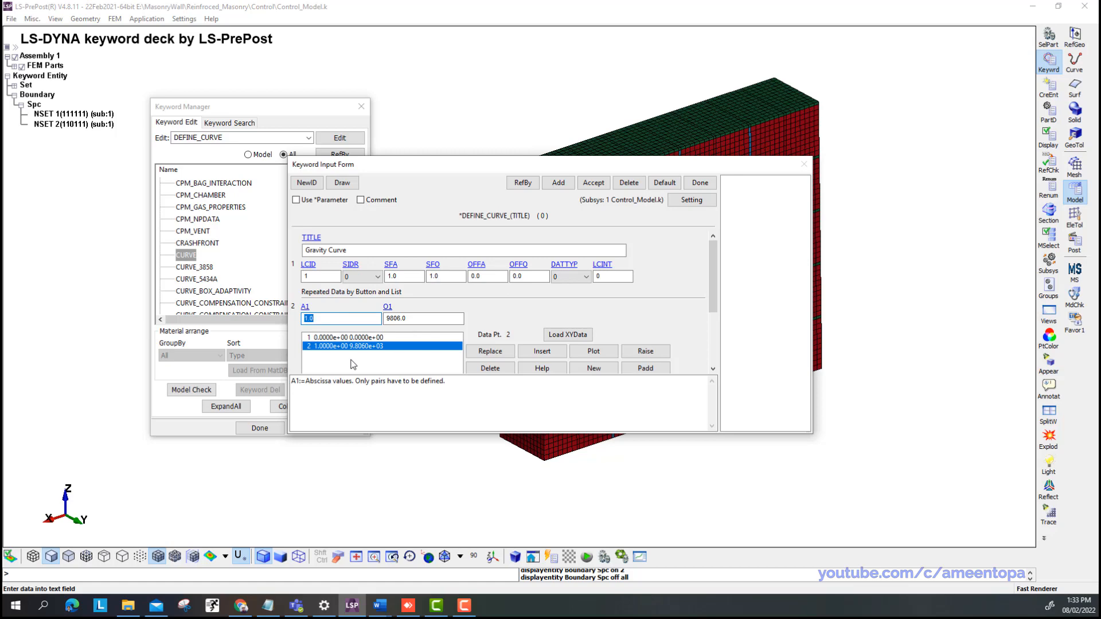
type("30")
left_click(531, 356)
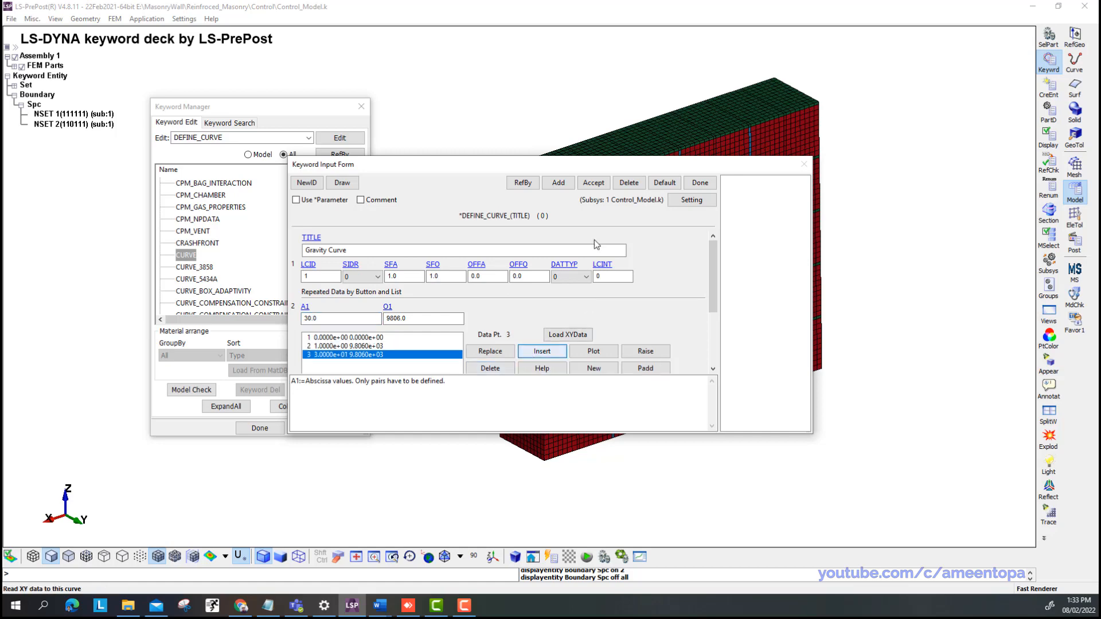
left_click(595, 184)
Plot the Gravity Curve, and resize and move its plot window so the whole graph fits on screen for checking.
left_click(593, 352)
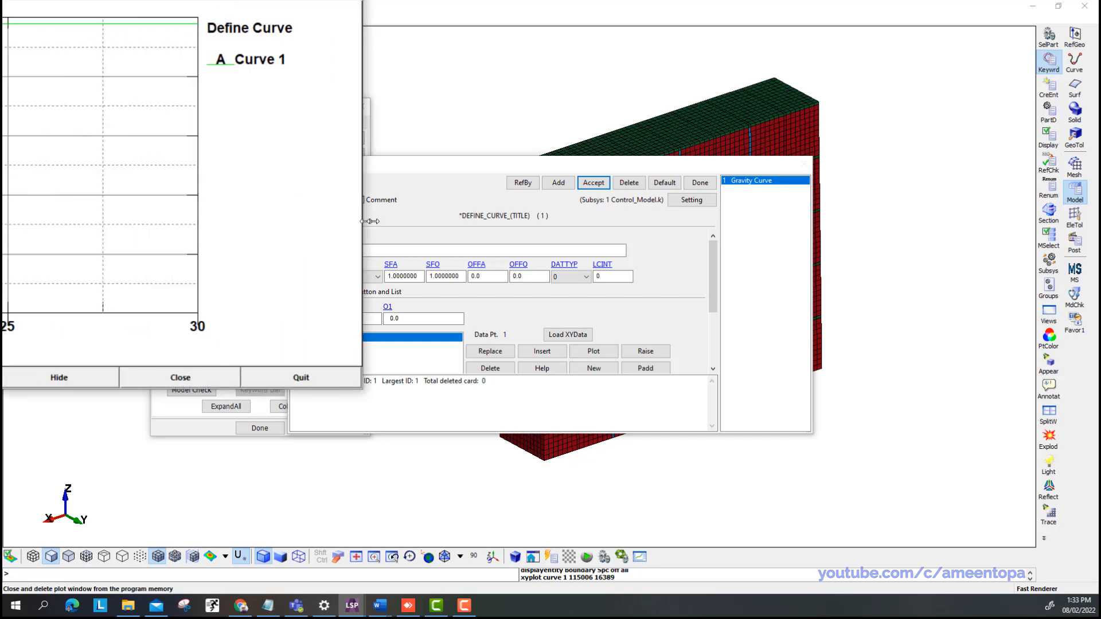
left_click_drag(229, 108, 1100, 99)
left_click_drag(678, 10, 236, 102)
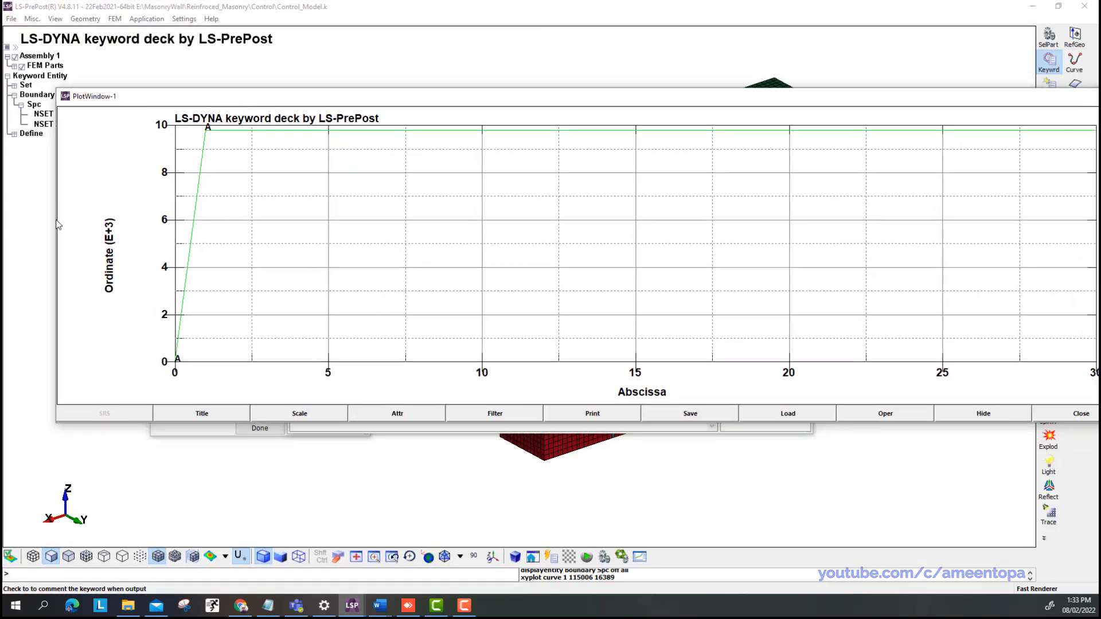
left_click_drag(57, 225, 664, 221)
left_click_drag(812, 104, 428, 110)
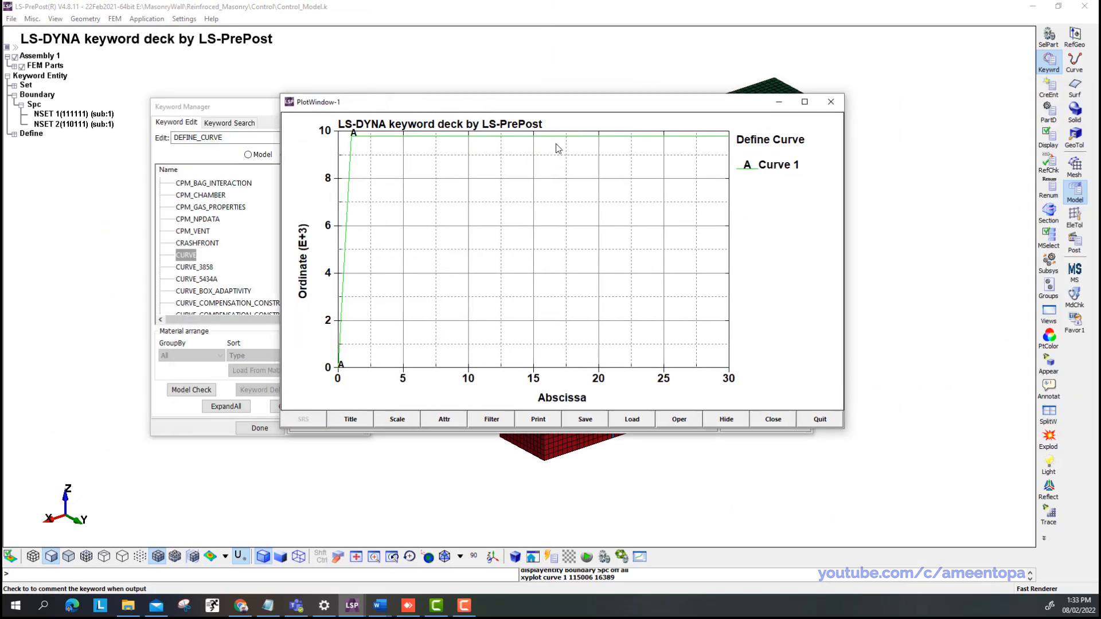
Close the gravity plot and add a second curve, ID 2, titled "Load (kg)".
left_click(832, 103)
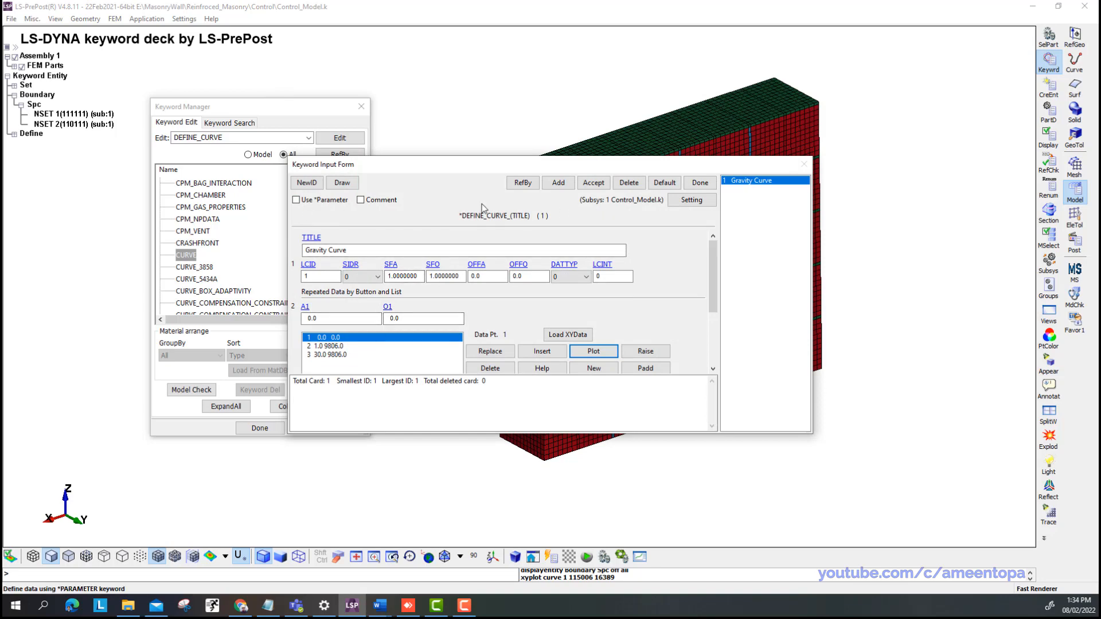
left_click(558, 184)
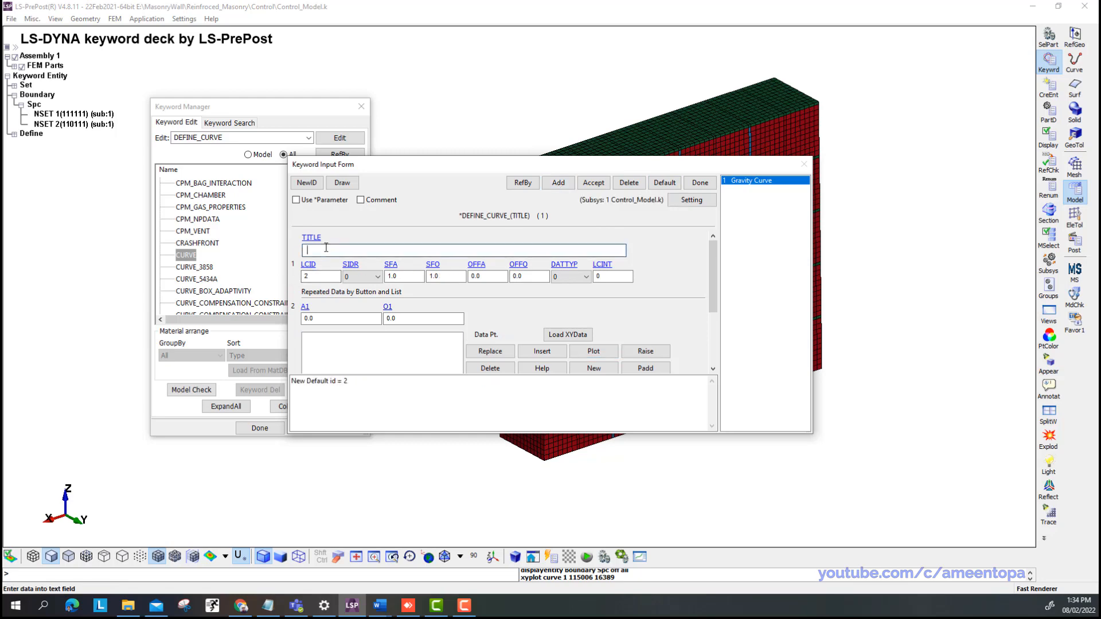
type("Load")
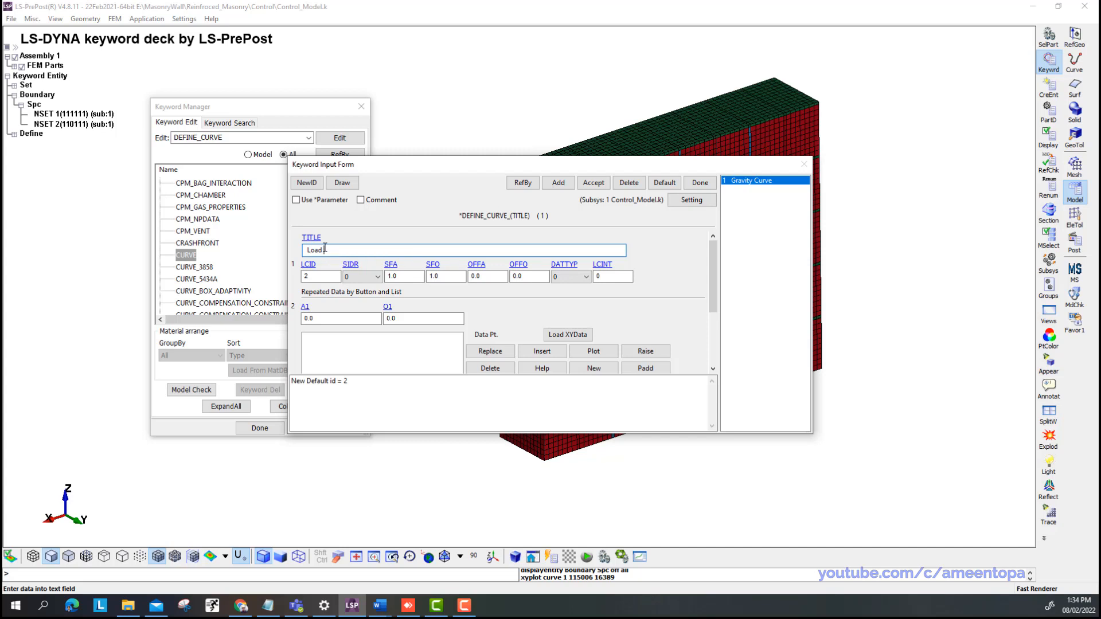
type("(kg)")
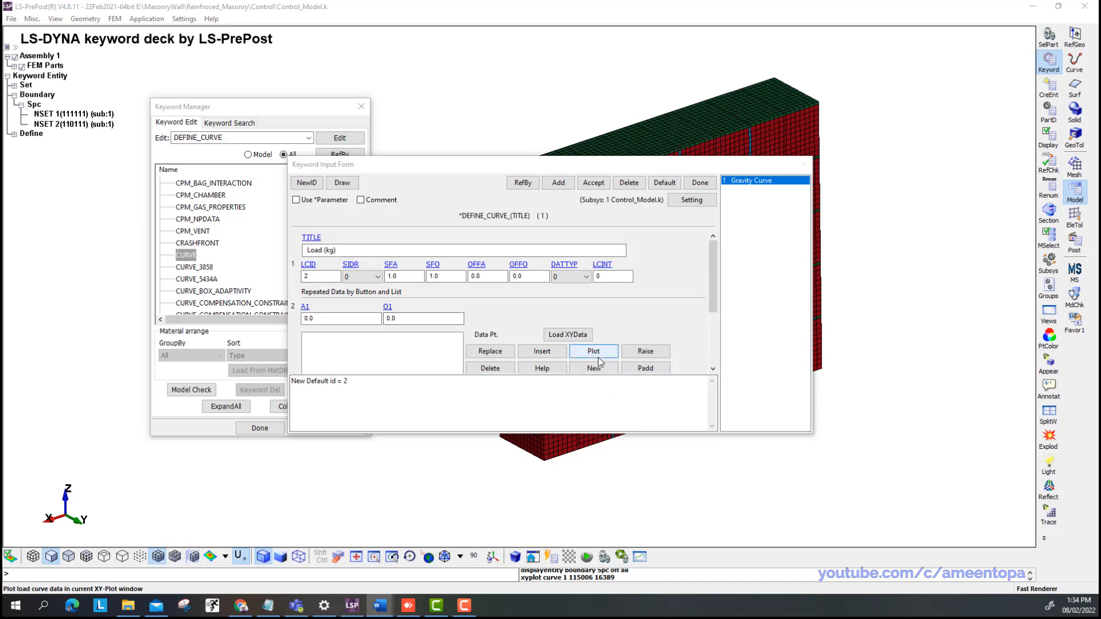
Insert the Load (kg) curve's first two data points: A1 0, O1 0 and A1 1, O1 0.
left_click(542, 351)
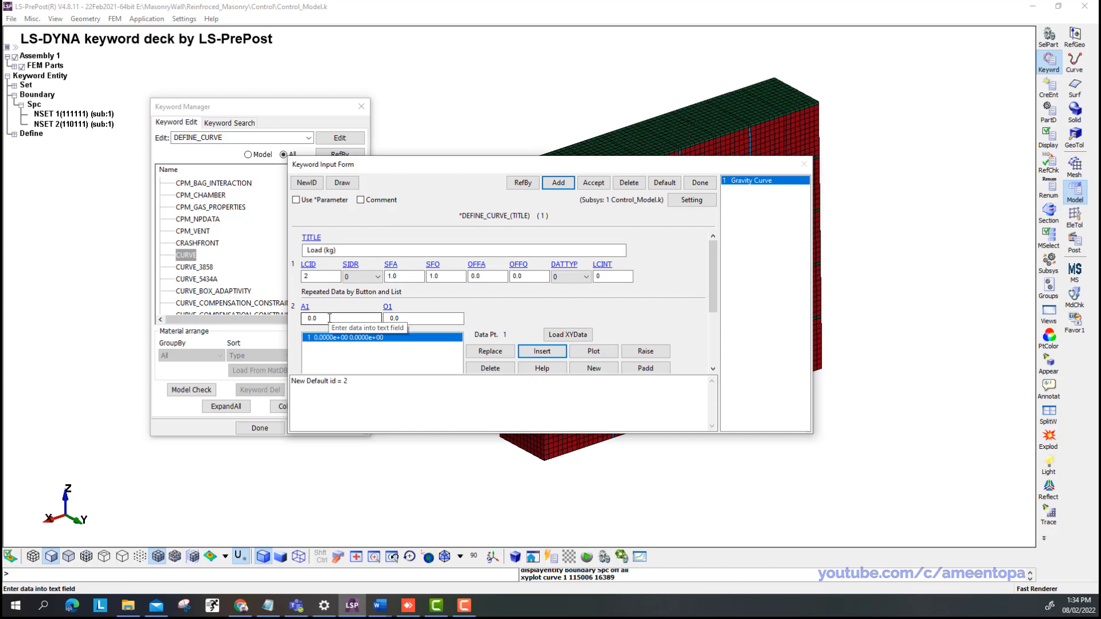
double_click(329, 317)
type("1")
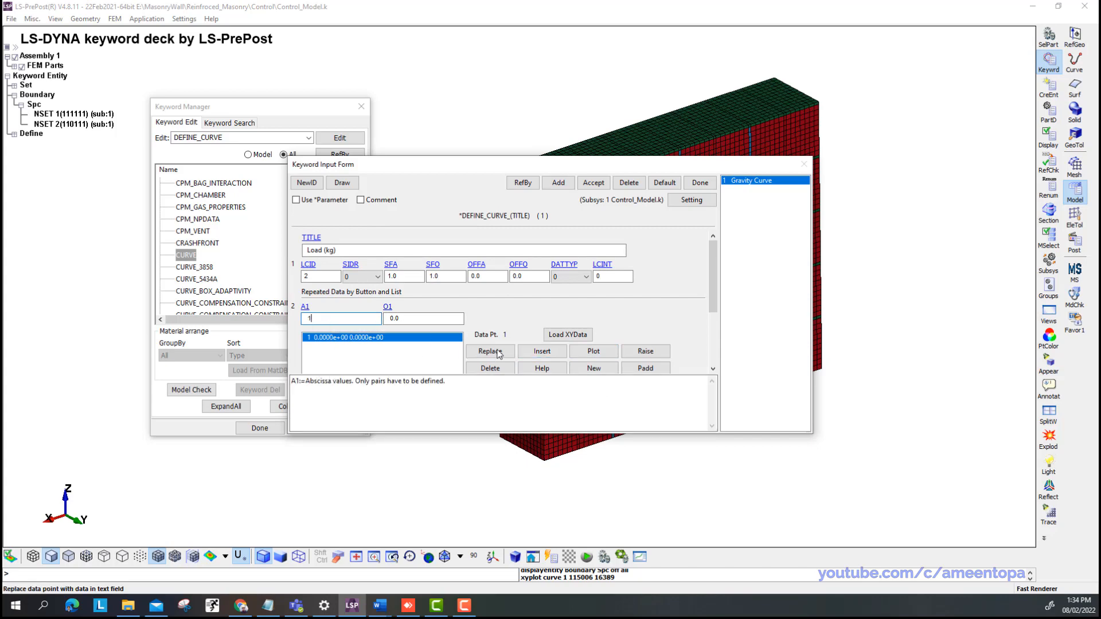
left_click(542, 352)
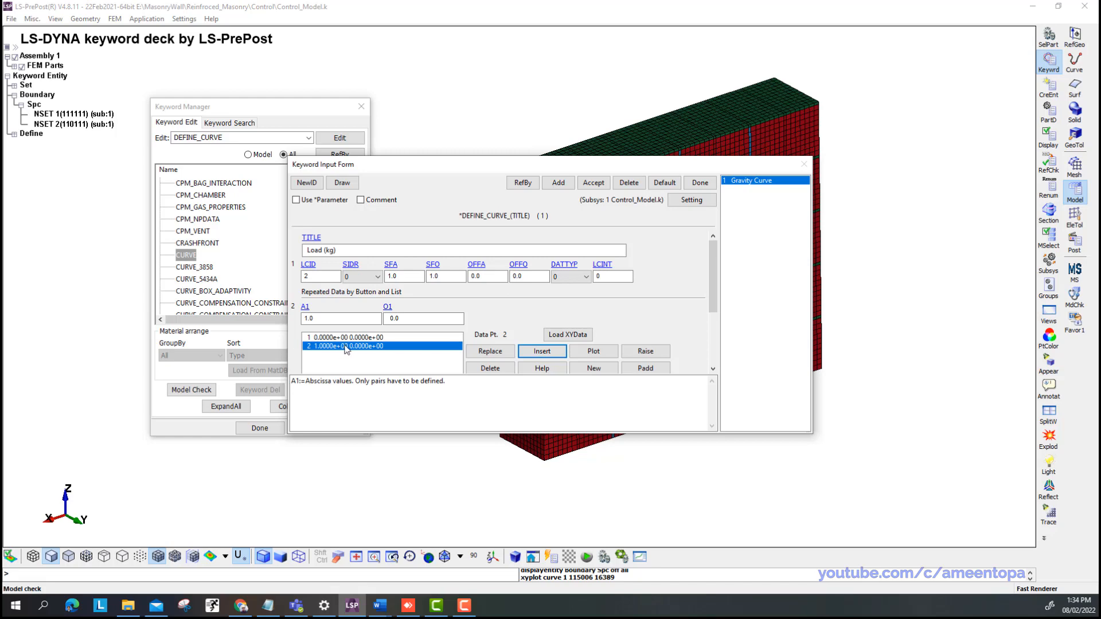
Insert a third data point in the Load (kg) curve with A1 2 and O1 8000.
left_click(333, 317)
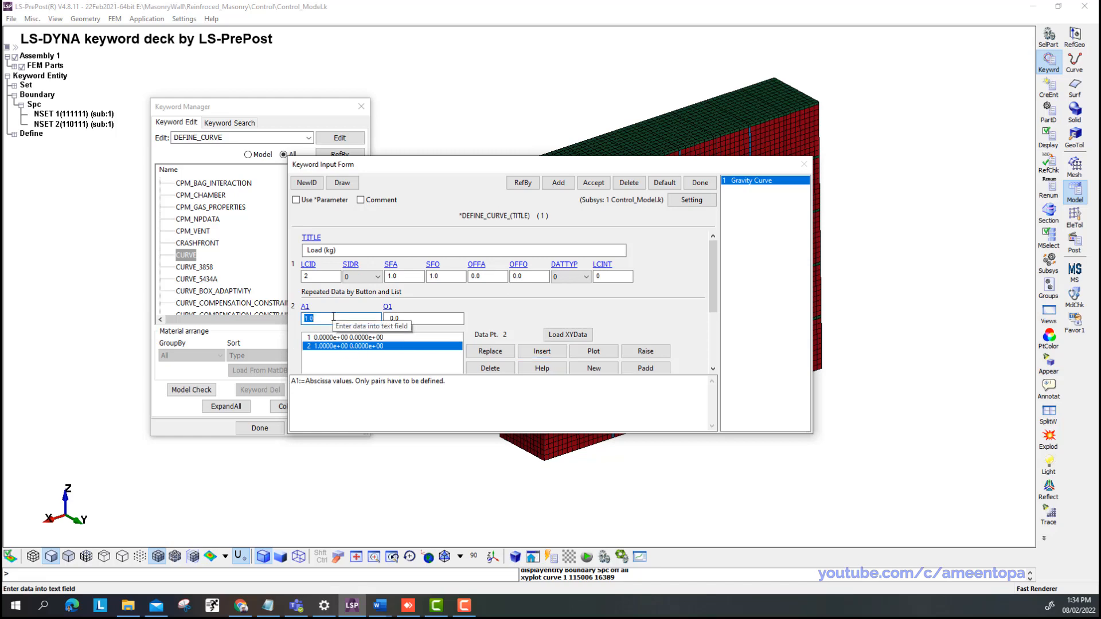
type("2")
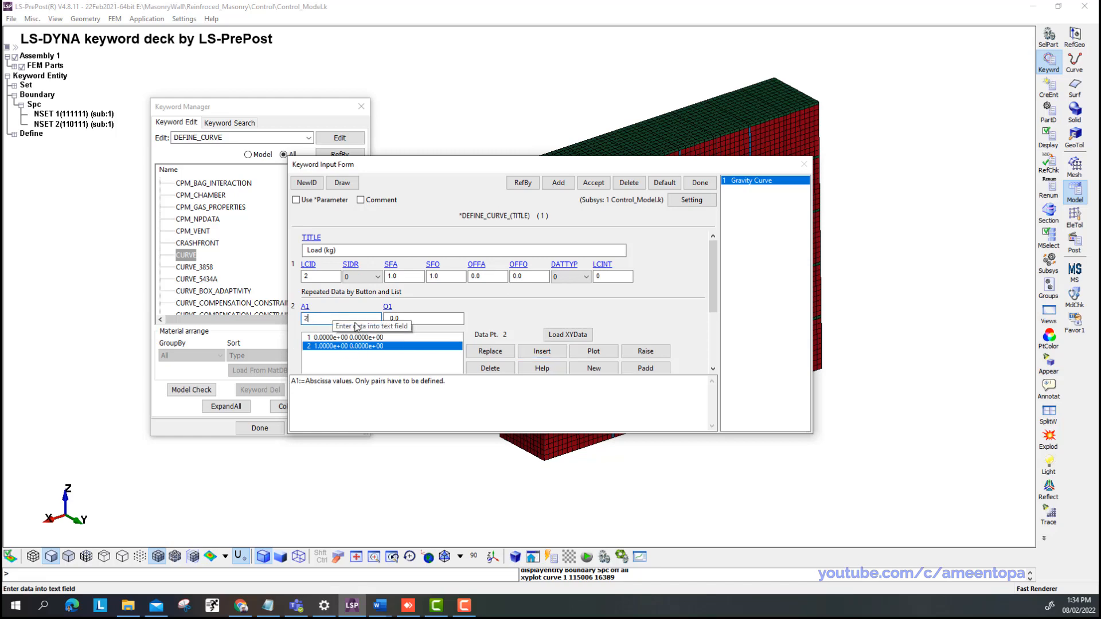
left_click(408, 318)
double_click(407, 319)
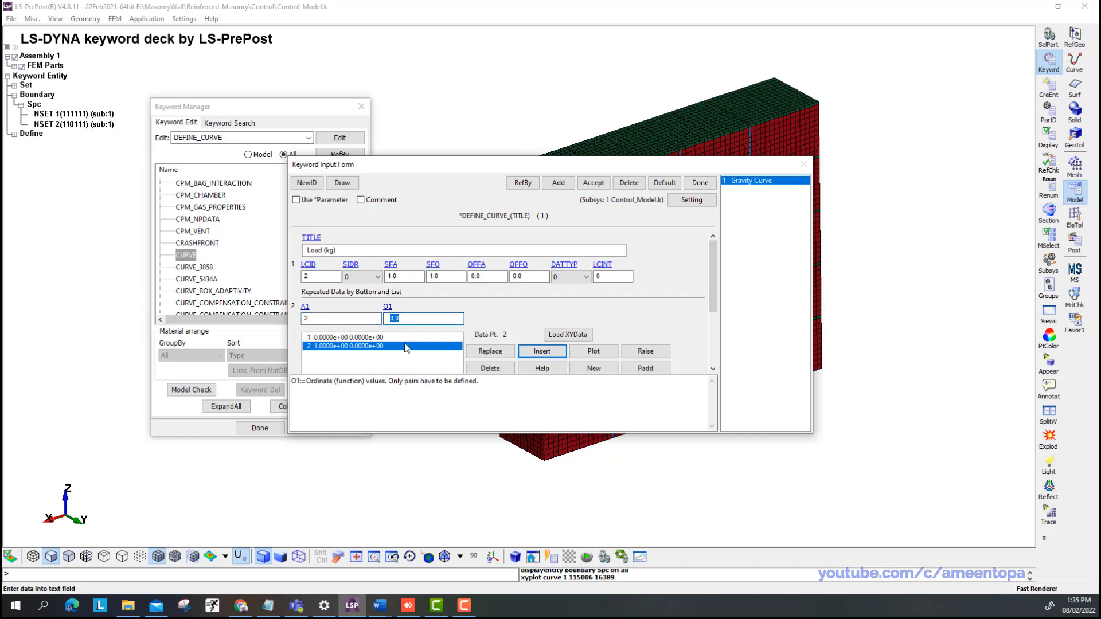
type("8000")
left_click(533, 352)
Insert a fourth data point in the Load (kg) curve with A1 3 and O1 16000.
double_click(321, 318)
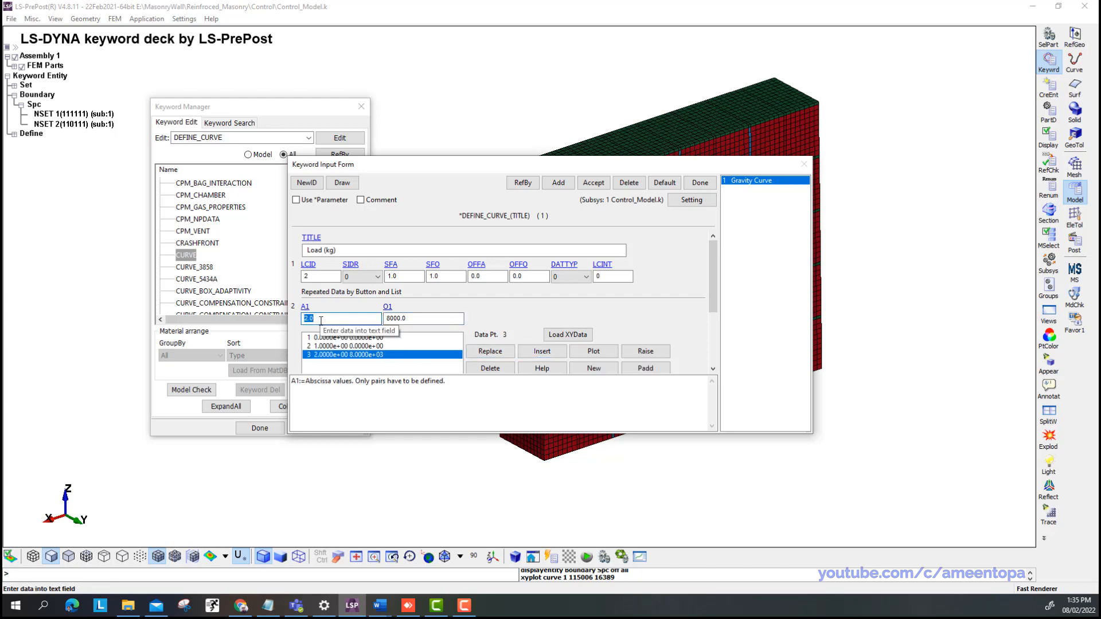
type("3")
key("Tab")
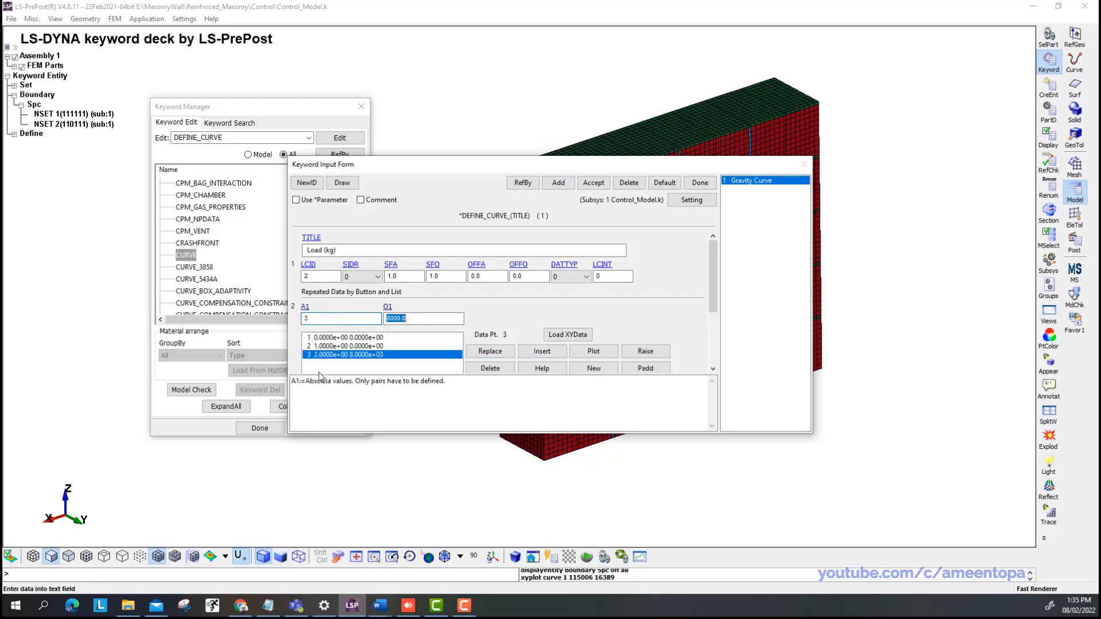
type("1600")
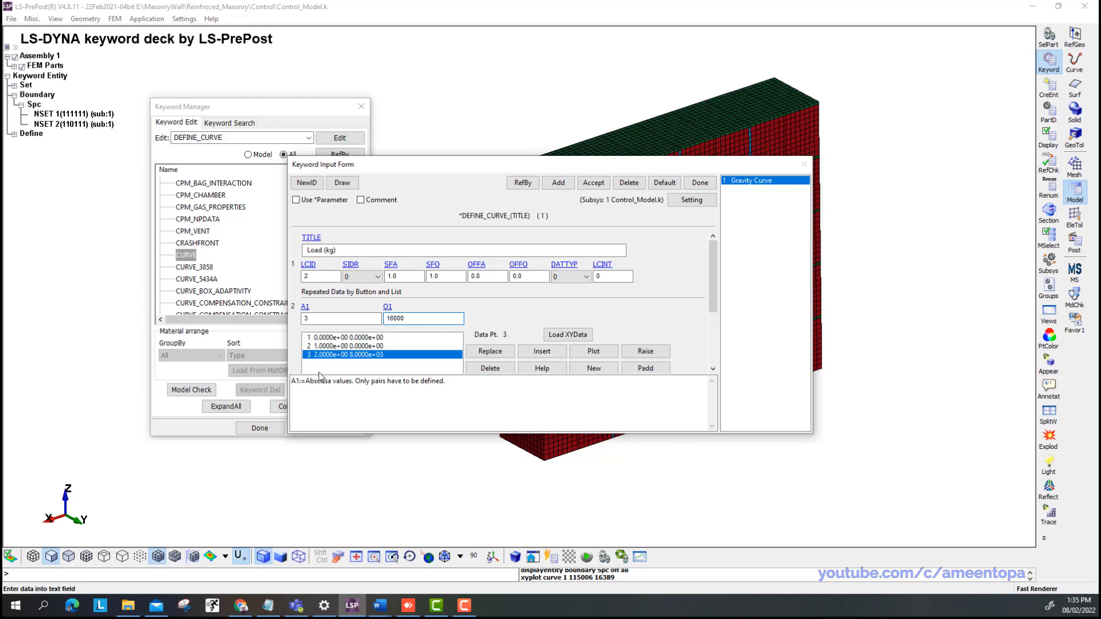
left_click(540, 351)
Insert a fifth data point in the Load (kg) curve with A1 4 and O1 24000.
double_click(326, 320)
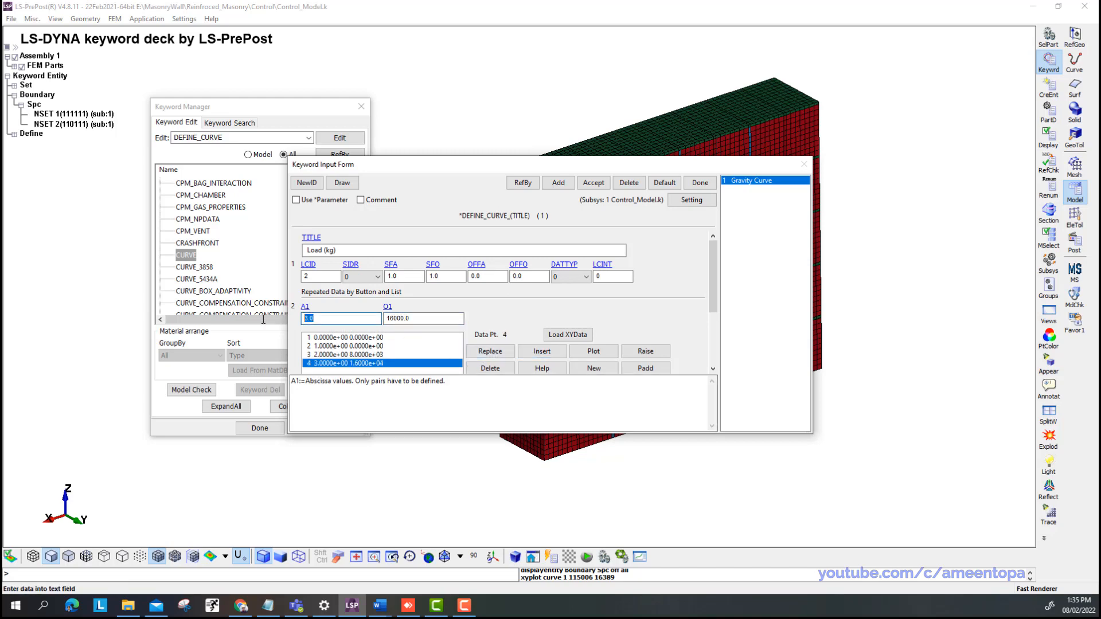
type("4")
left_click_drag(394, 320, 373, 319)
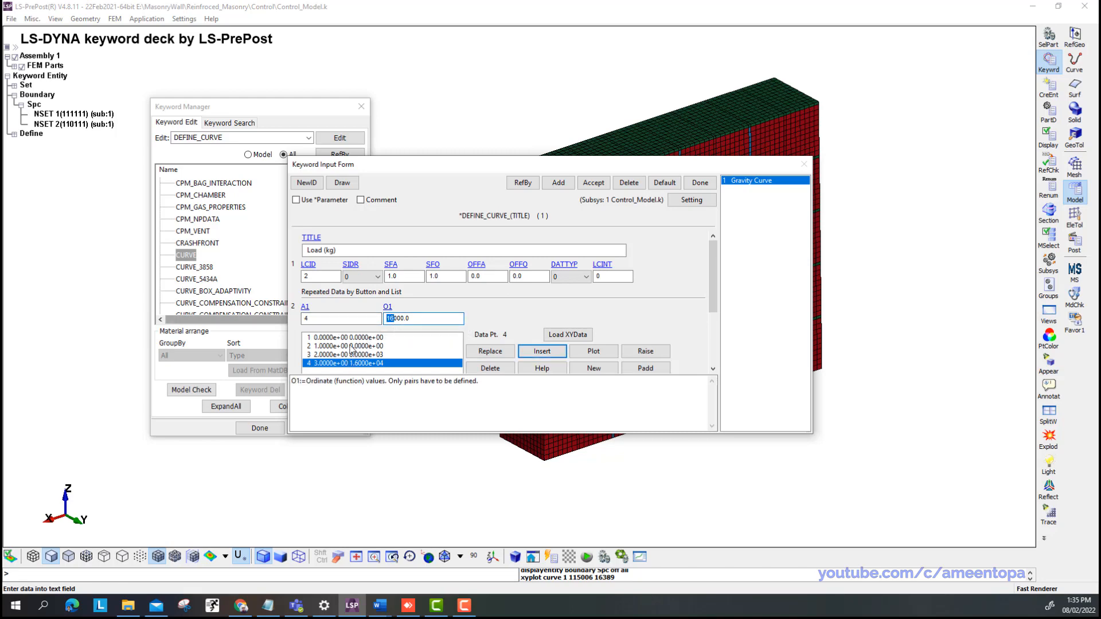
type("24")
left_click(541, 351)
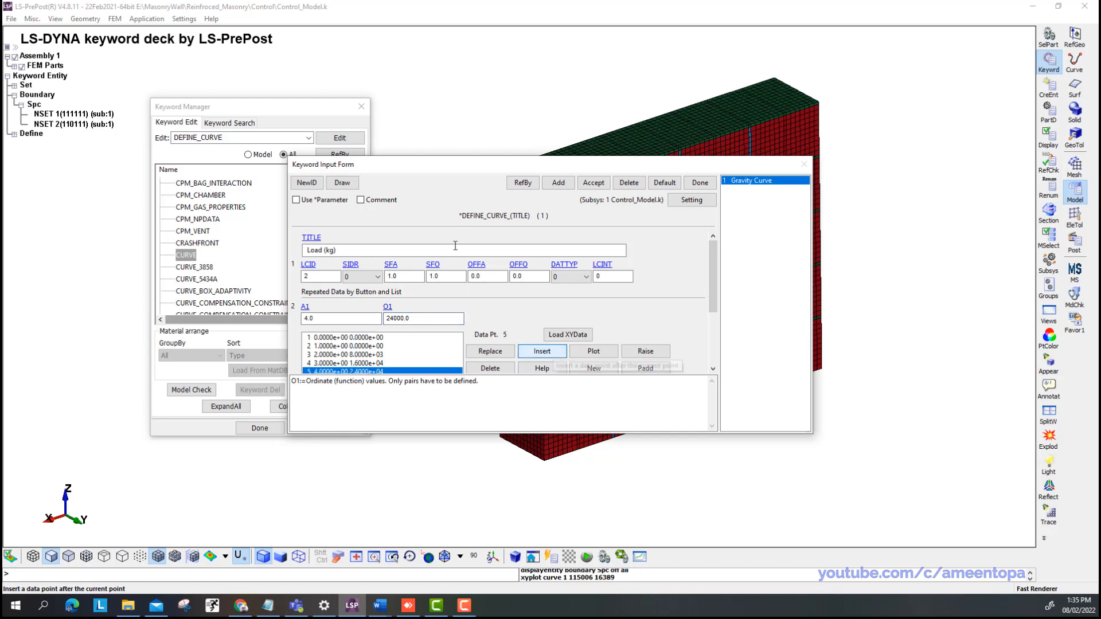
Enlarge the keyword input form to show the full point list, and insert a sixth data point with A1 5 and O1 32000.
left_click_drag(457, 157, 467, 56)
double_click(322, 219)
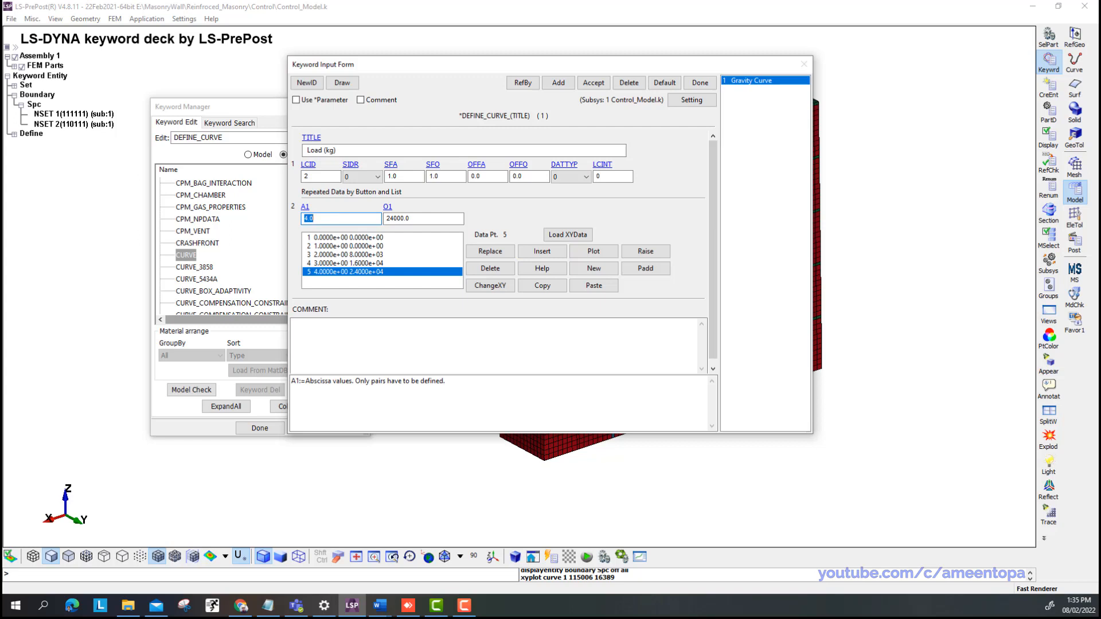
type("5")
key("Tab")
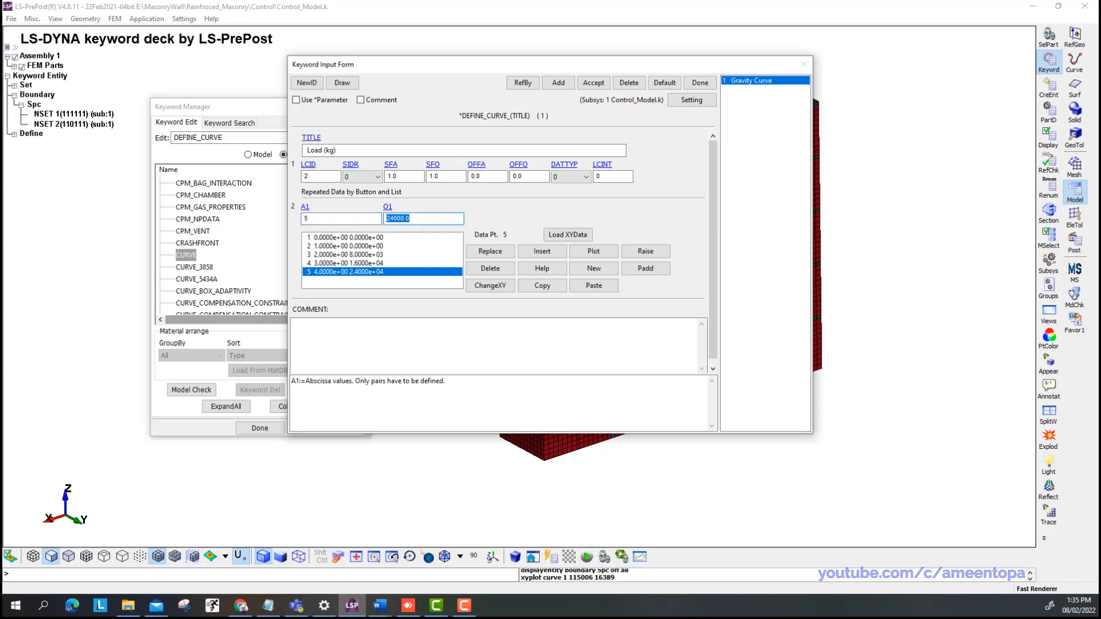
key("Left")
key("shift+Right")
key("shift+Right")
type("32")
left_click(542, 251)
Insert a seventh data point in the Load (kg) curve with A1 6 and O1 40000.
left_click(337, 220)
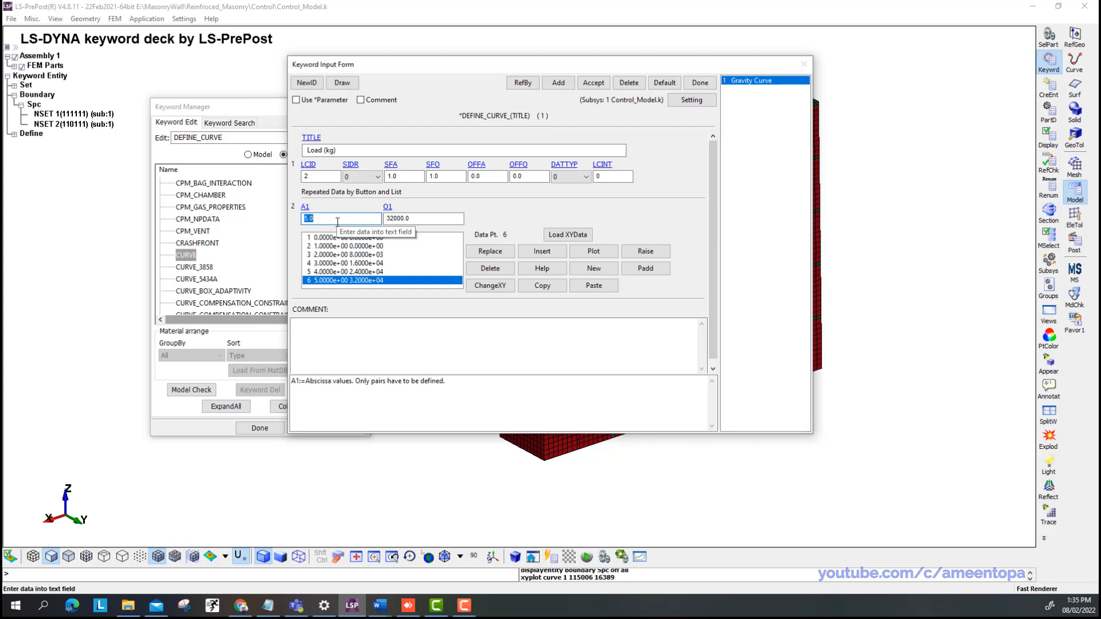
type("6")
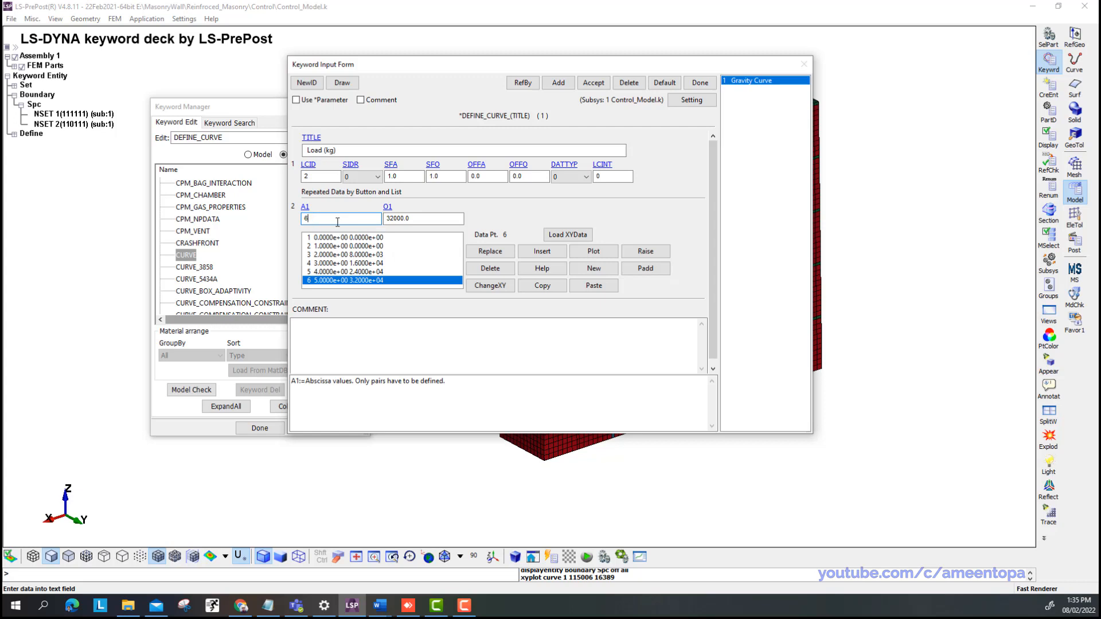
key("Tab")
type("40000")
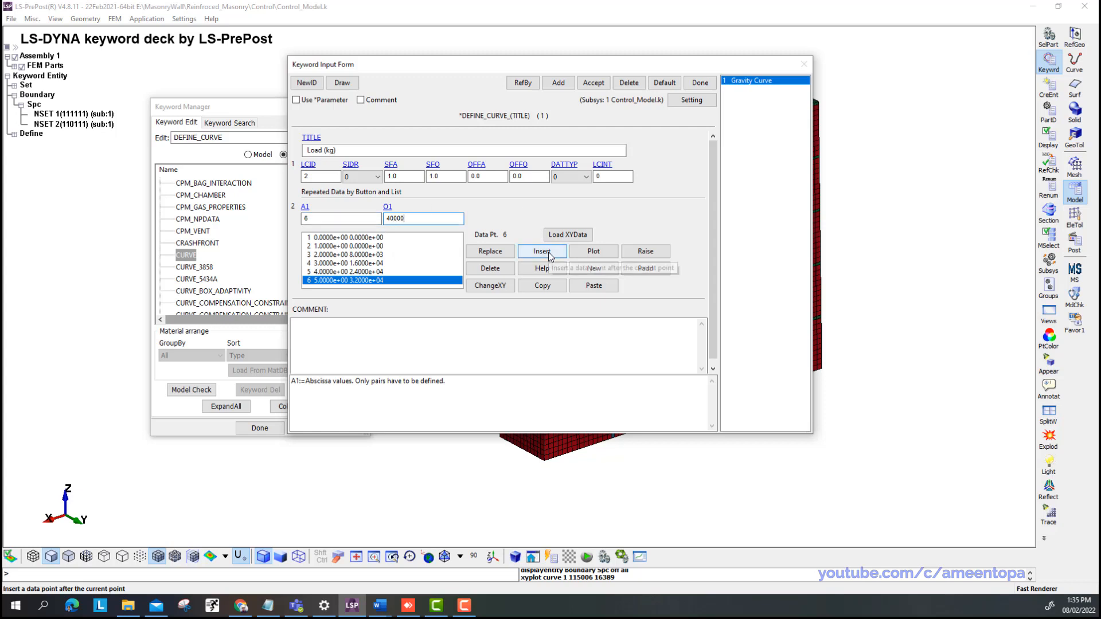
left_click(548, 253)
Insert an eighth data point in the Load (kg) curve with A1 7 and O1 48000.
double_click(338, 220)
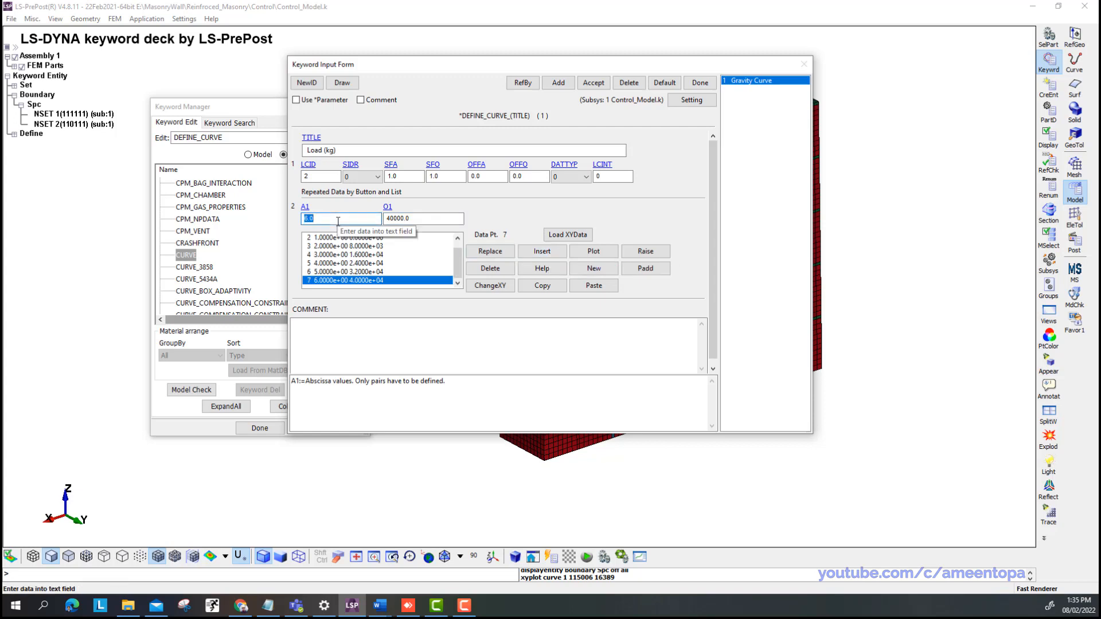
type("7")
key("Tab")
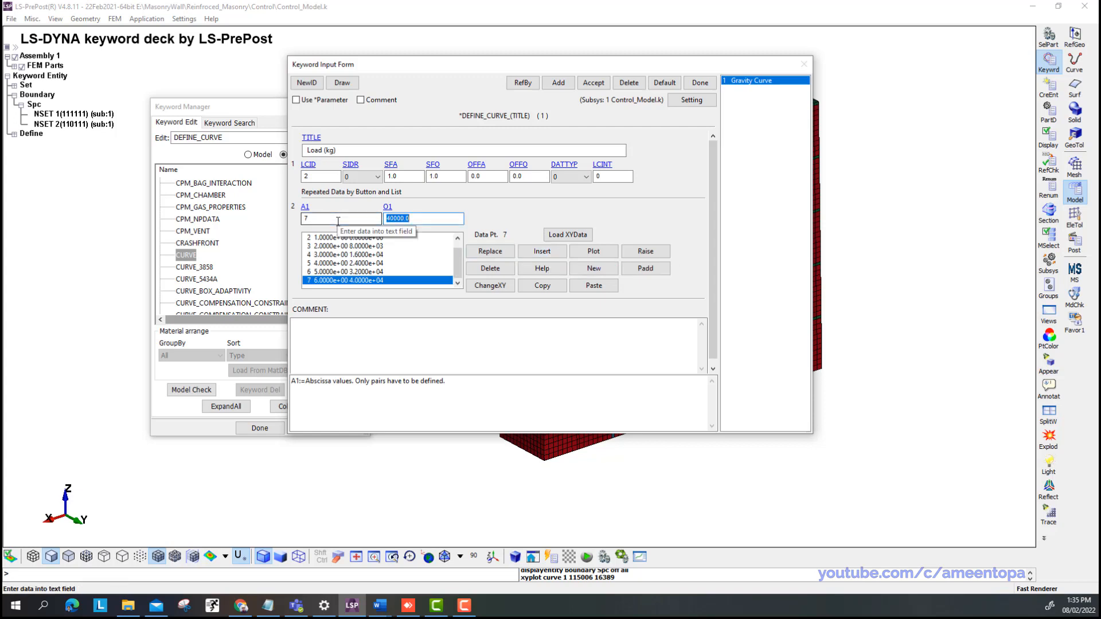
type("580")
key("shift+Home")
type("48000")
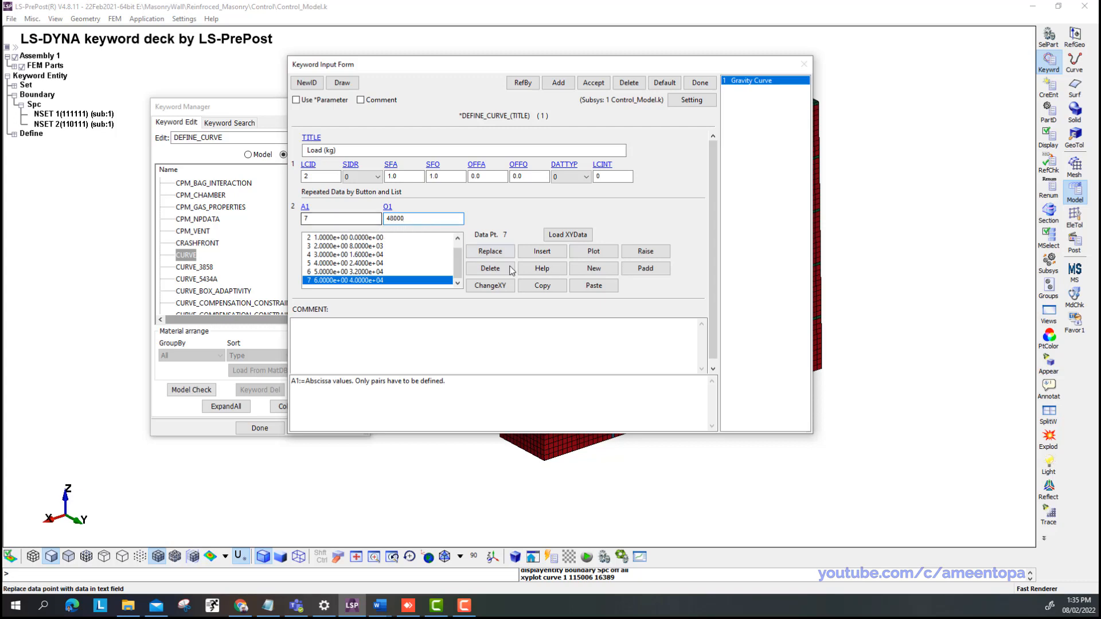
left_click(542, 252)
Insert a ninth data point in the Load (kg) curve with A1 8 and O1 56000.
double_click(323, 218)
type("8")
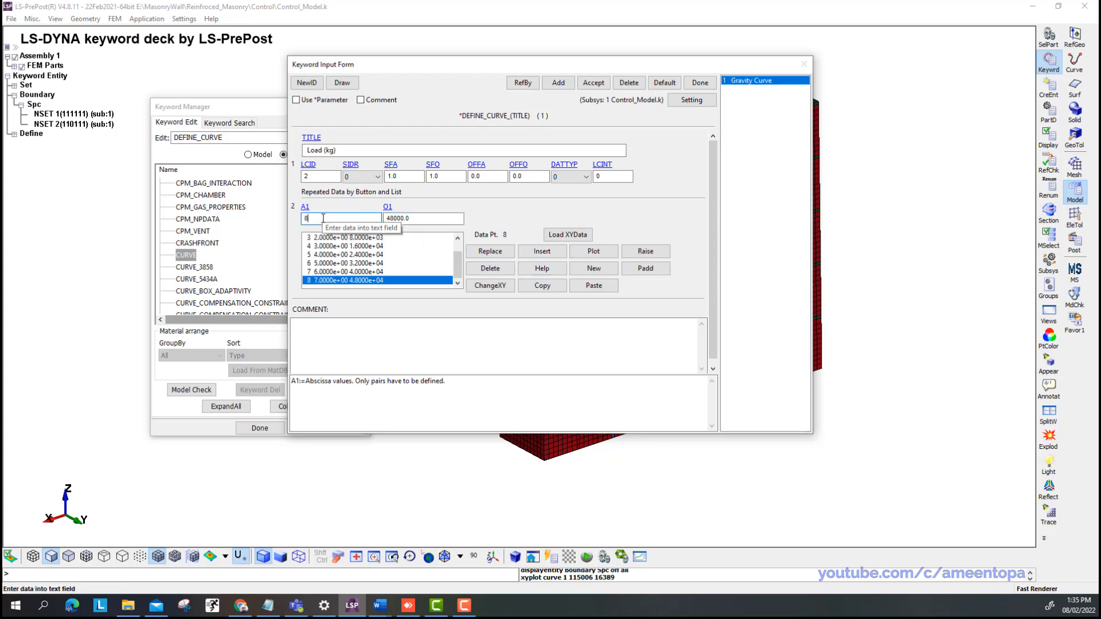
key("Tab")
type("56000")
left_click(542, 252)
Insert a tenth data point in the Load (kg) curve with A1 10 and O1 64000.
double_click(330, 220)
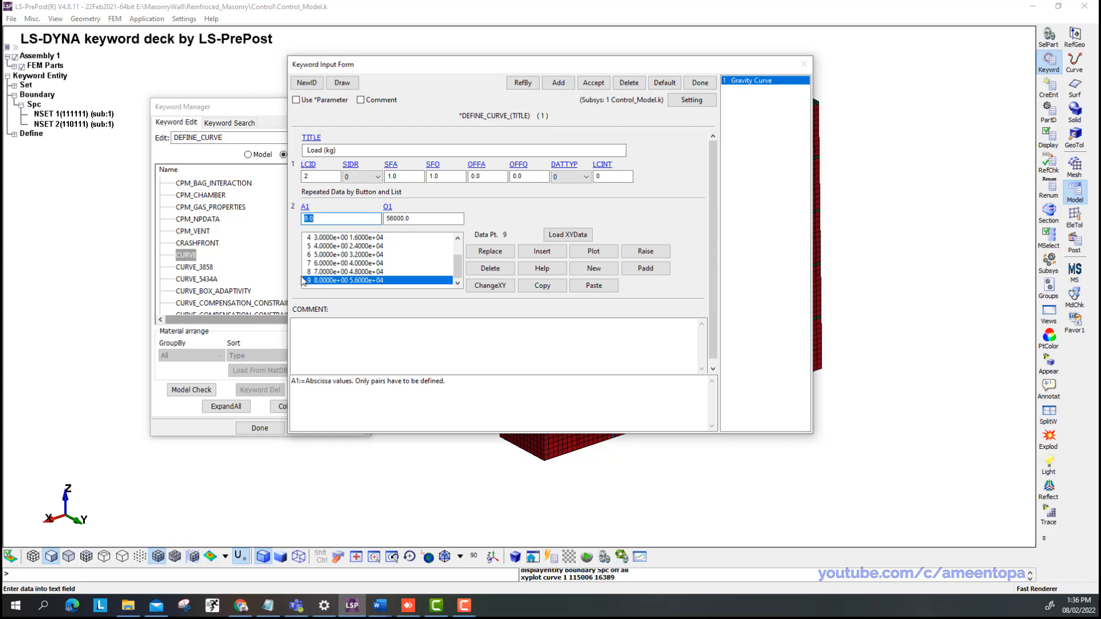
type("64000")
key("Tab")
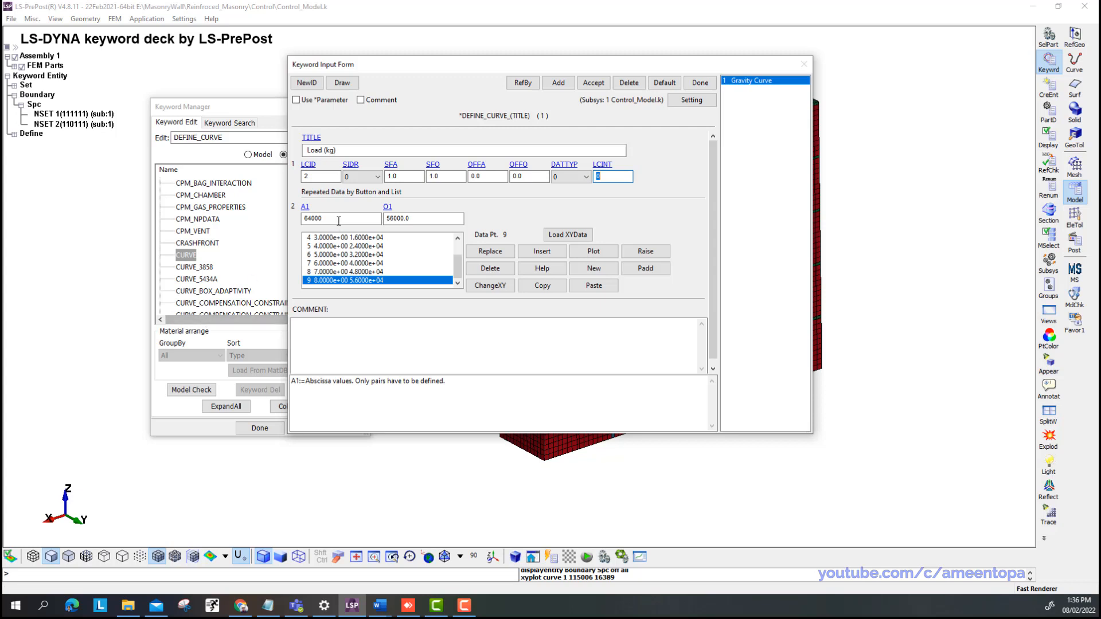
key("Tab")
type("10")
key("Tab")
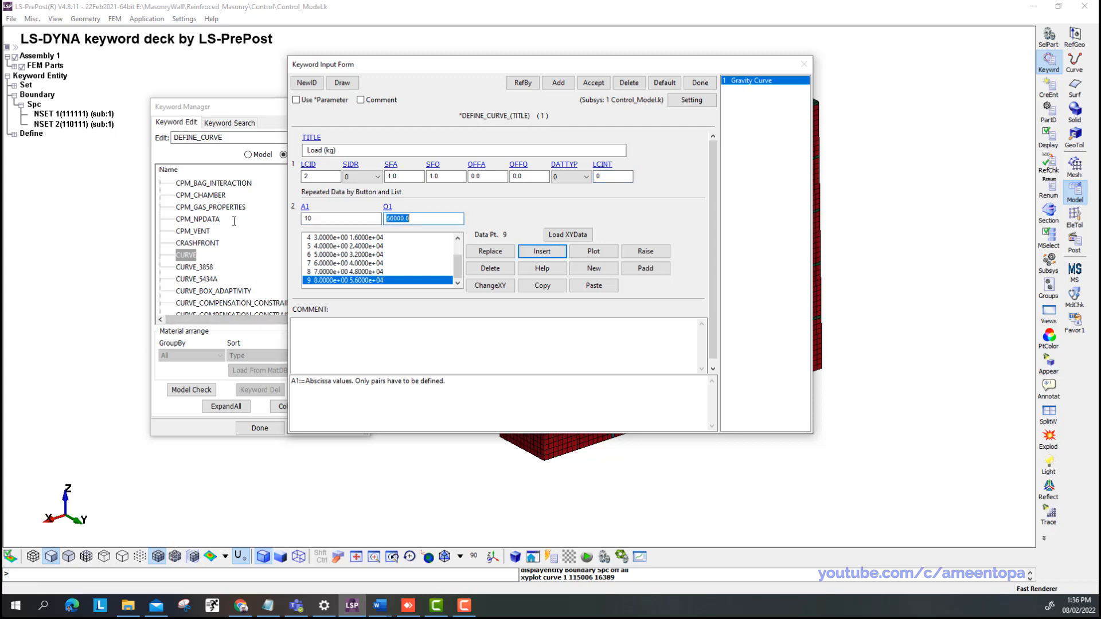
type("6")
left_click(542, 251)
Insert an eleventh data point in the Load (kg) curve with A1 11 and O1 72000.
left_click(356, 222)
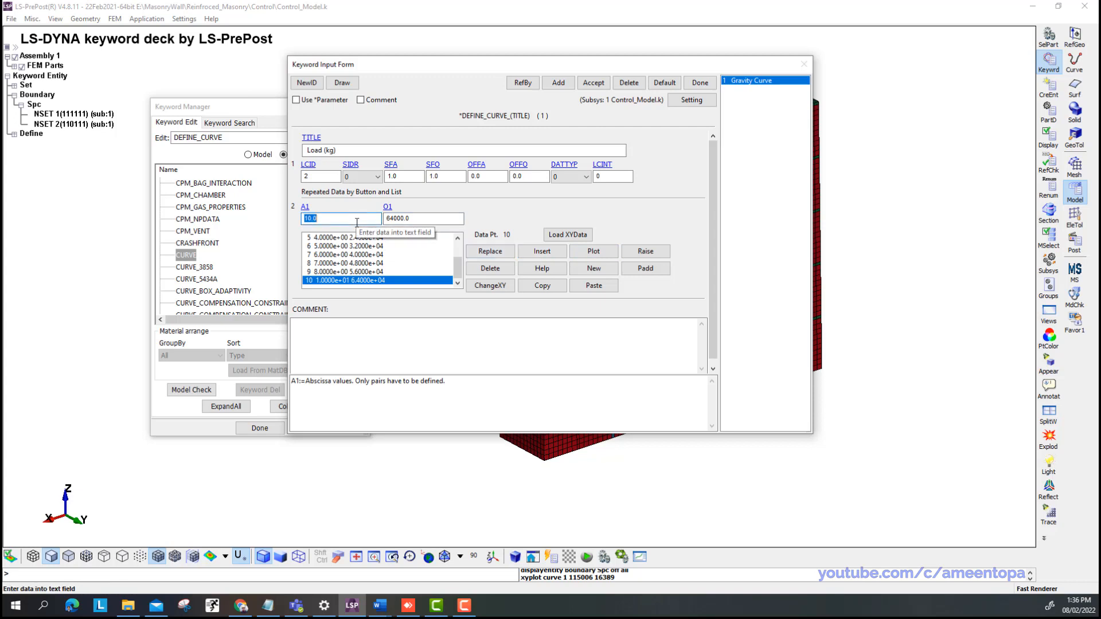
type("11")
key("Tab")
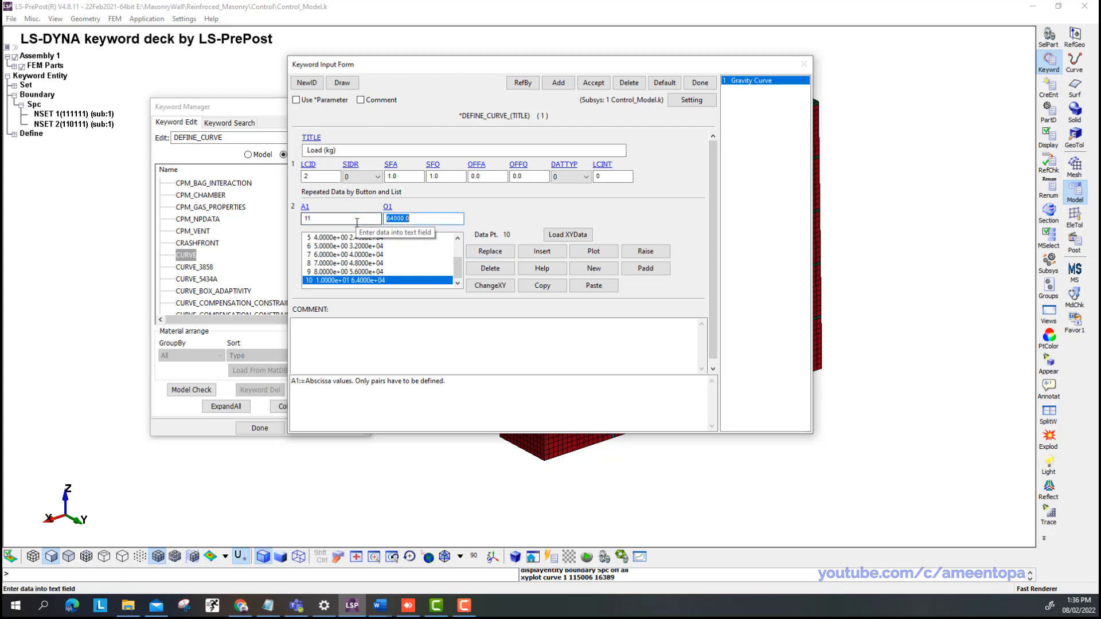
type("72000")
left_click(542, 251)
Insert a twelfth data point in the Load (kg) curve with A1 12 and O1 80000.
left_click(332, 219)
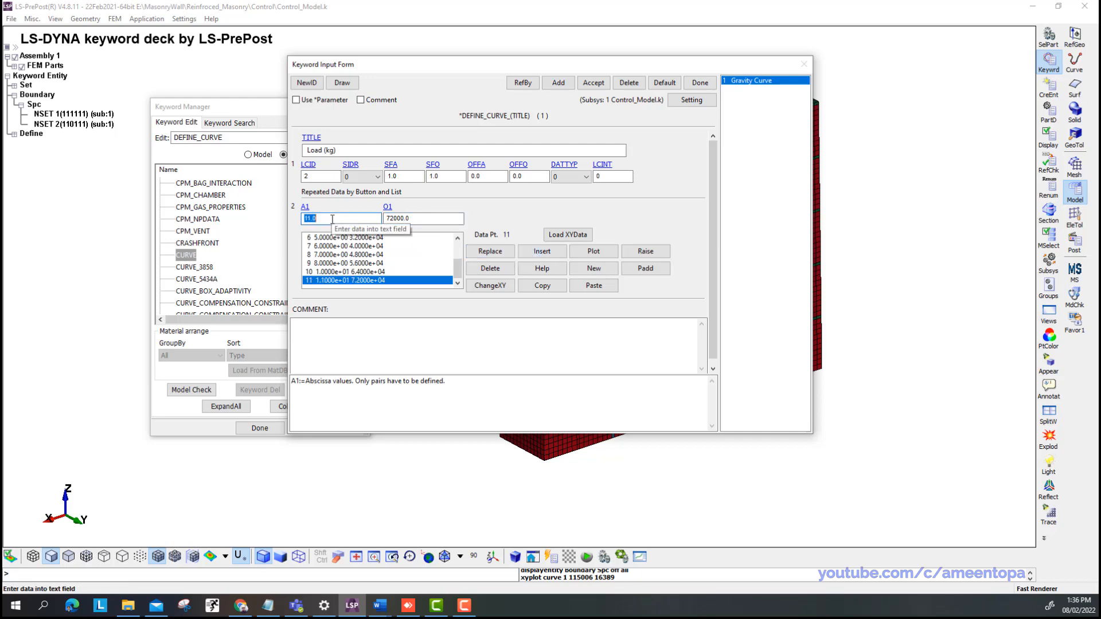
type("12")
key("Tab")
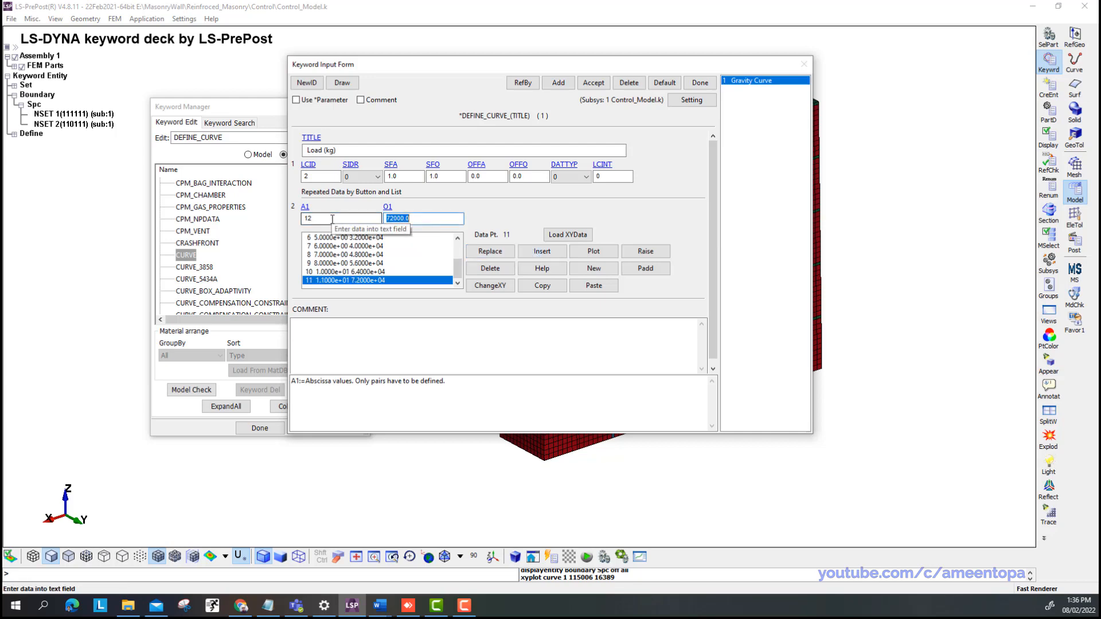
type("8000")
left_click(538, 252)
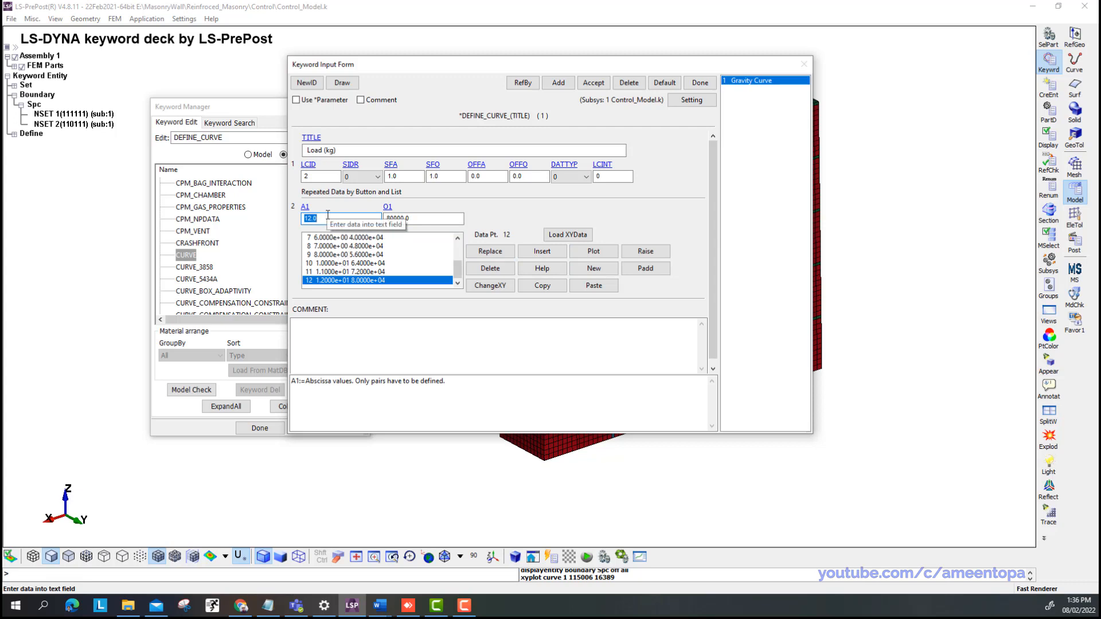
Insert a thirteenth data point in the Load (kg) curve with A1 13 and O1 88000.
type("13")
left_click(387, 219)
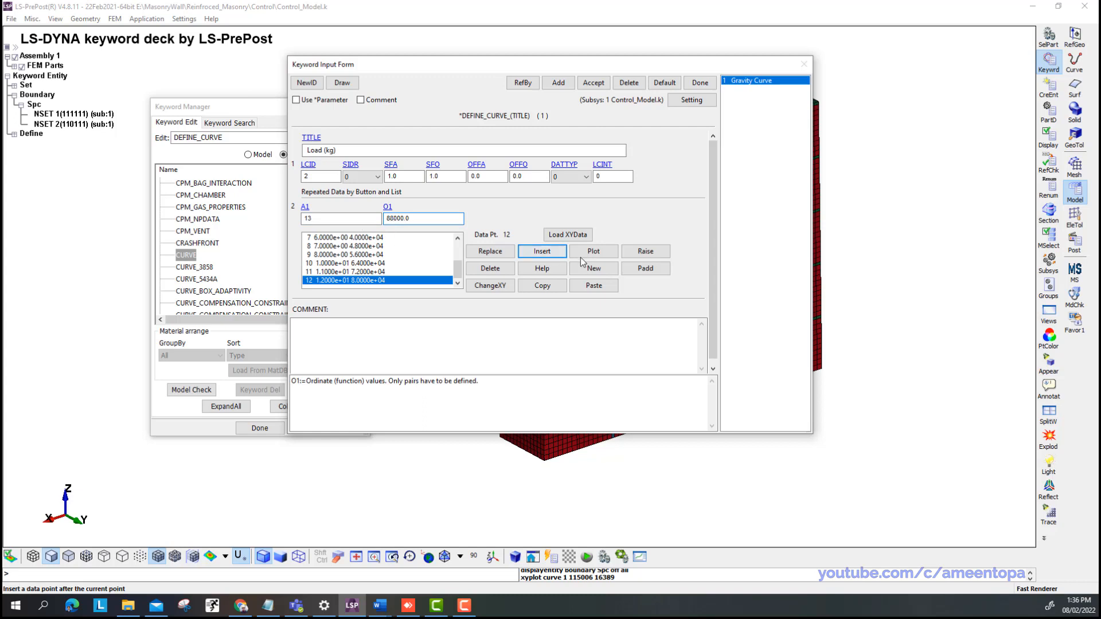
left_click(542, 251)
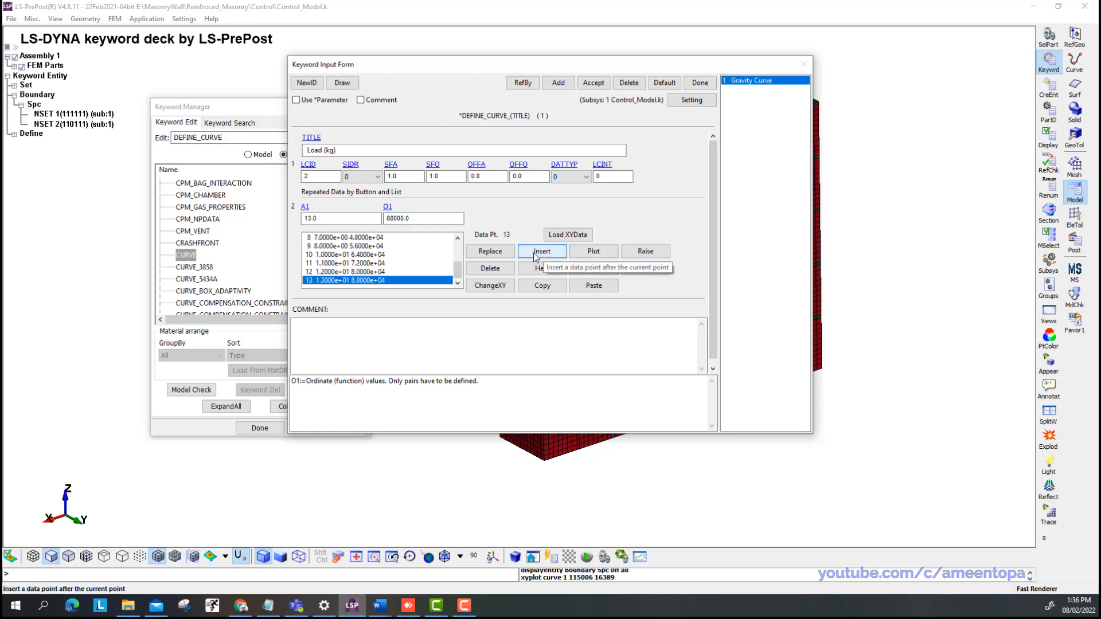
left_click(332, 222)
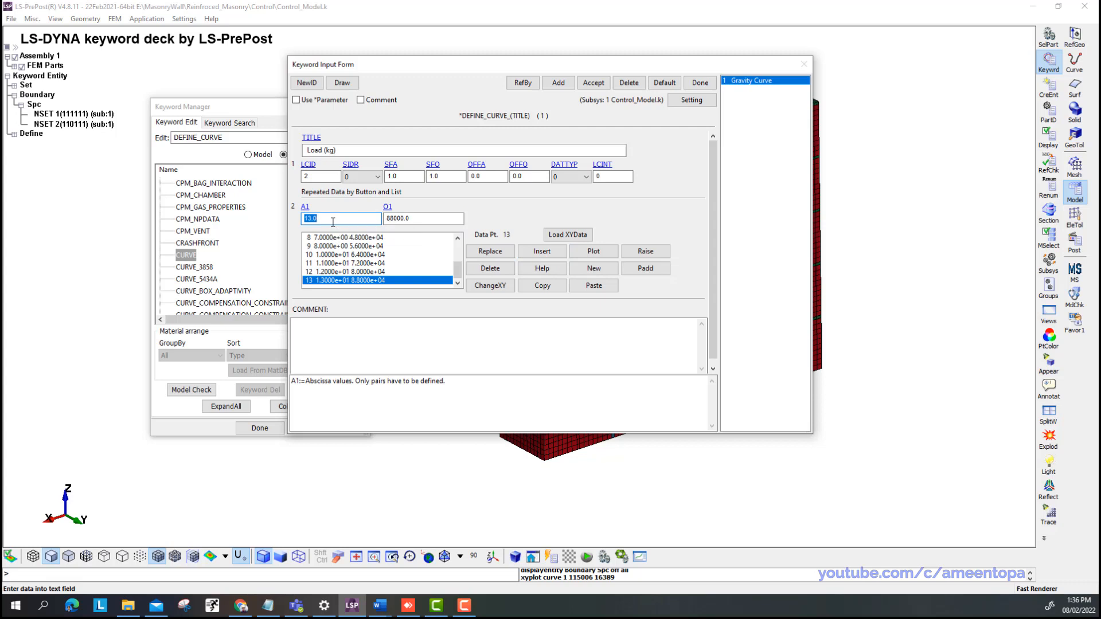
left_click(333, 221)
double_click(333, 221)
type("15")
left_click(347, 263)
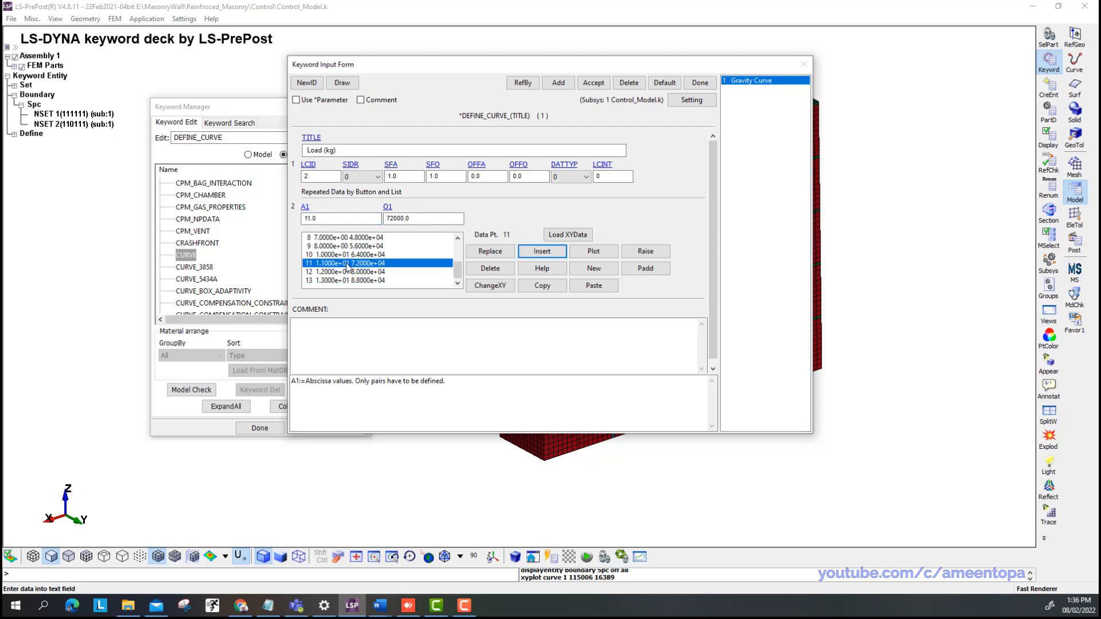
Insert a fourteenth data point in the Load (kg) curve with A1 16 and O1 120000, and accept the curve.
left_click(339, 281)
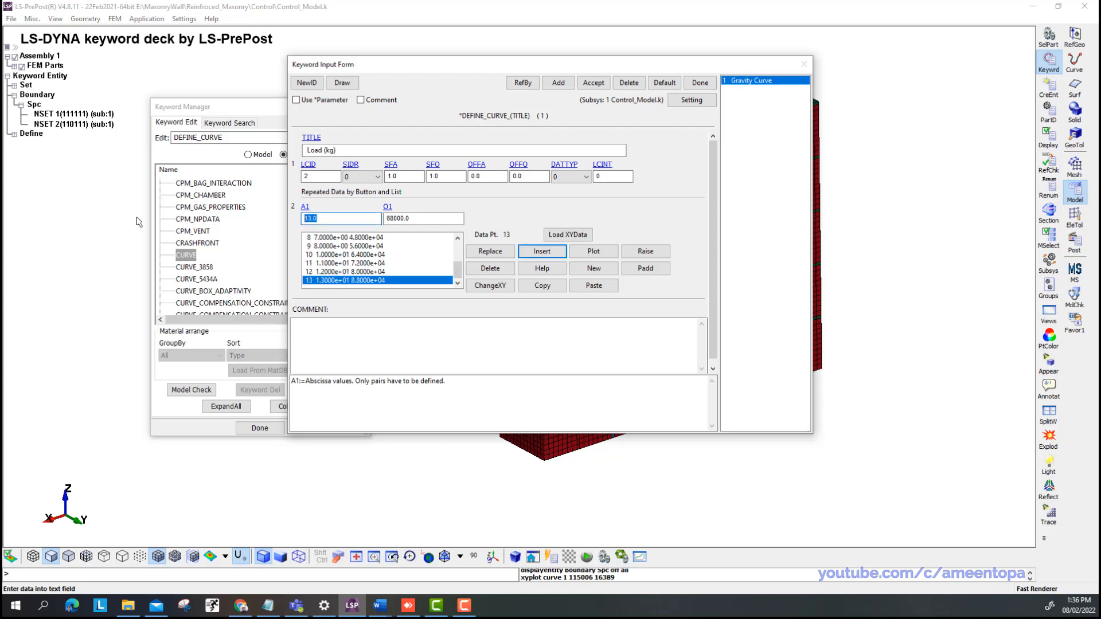
type("16")
key("Tab")
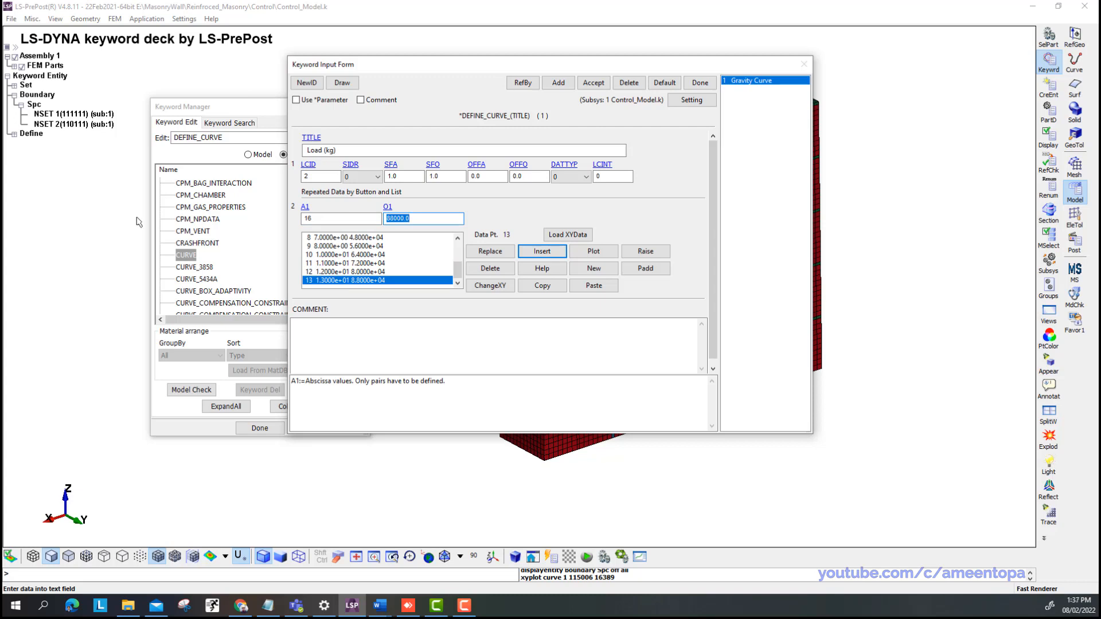
type("120000")
left_click(542, 251)
left_click(594, 83)
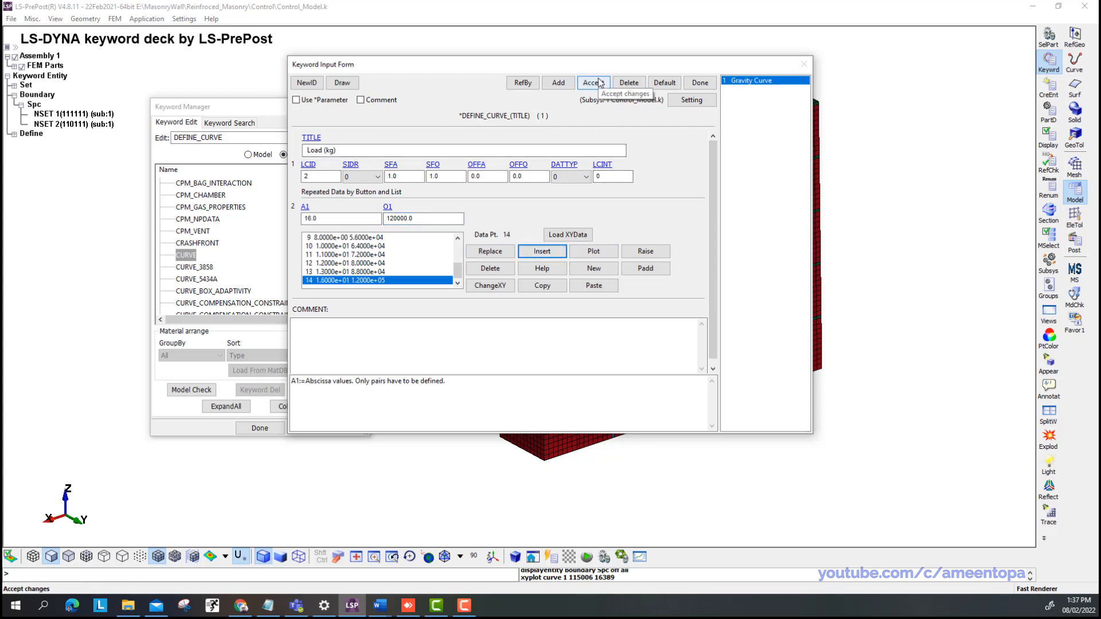
Plot the Load (kg) curve and read the coordinates of its points at the slope changes and at the end.
left_click(594, 251)
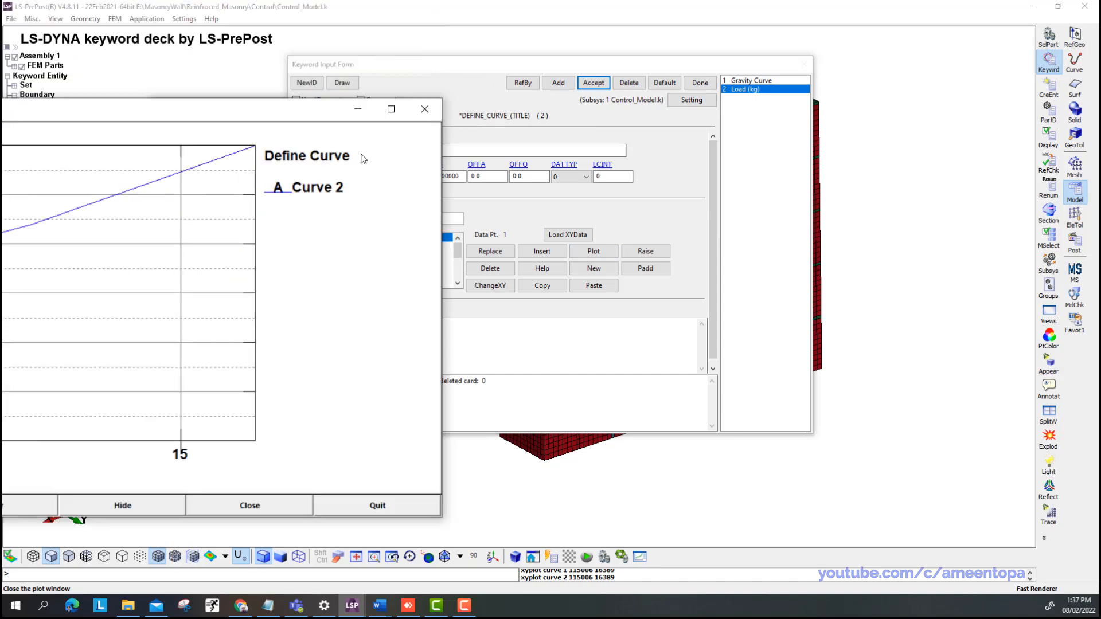
left_click_drag(256, 113, 812, 113)
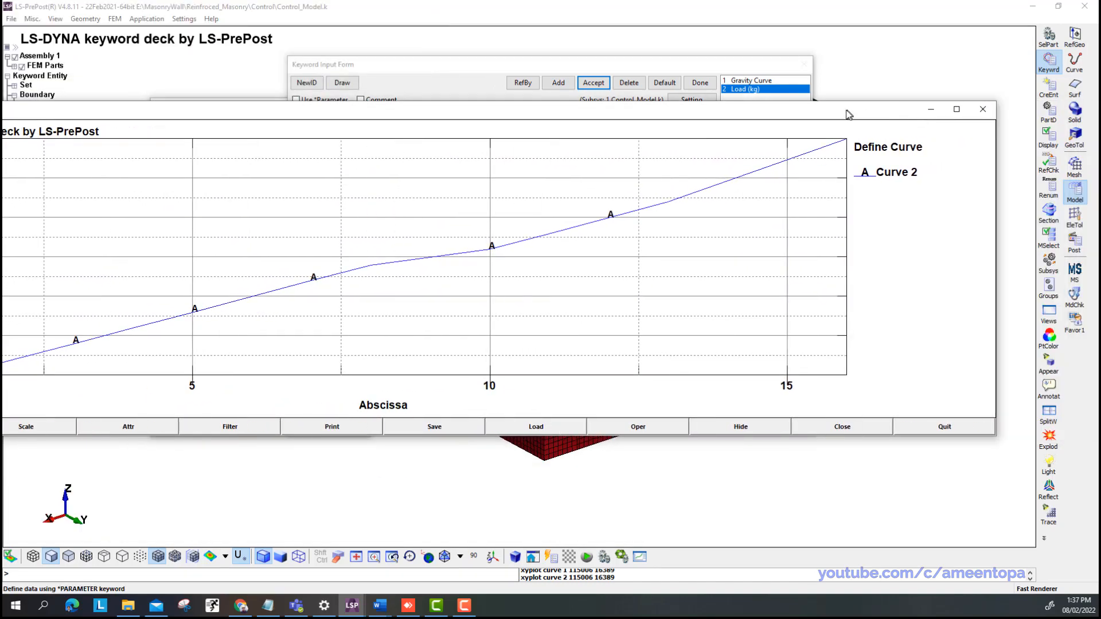
left_click_drag(995, 202, 334, 201)
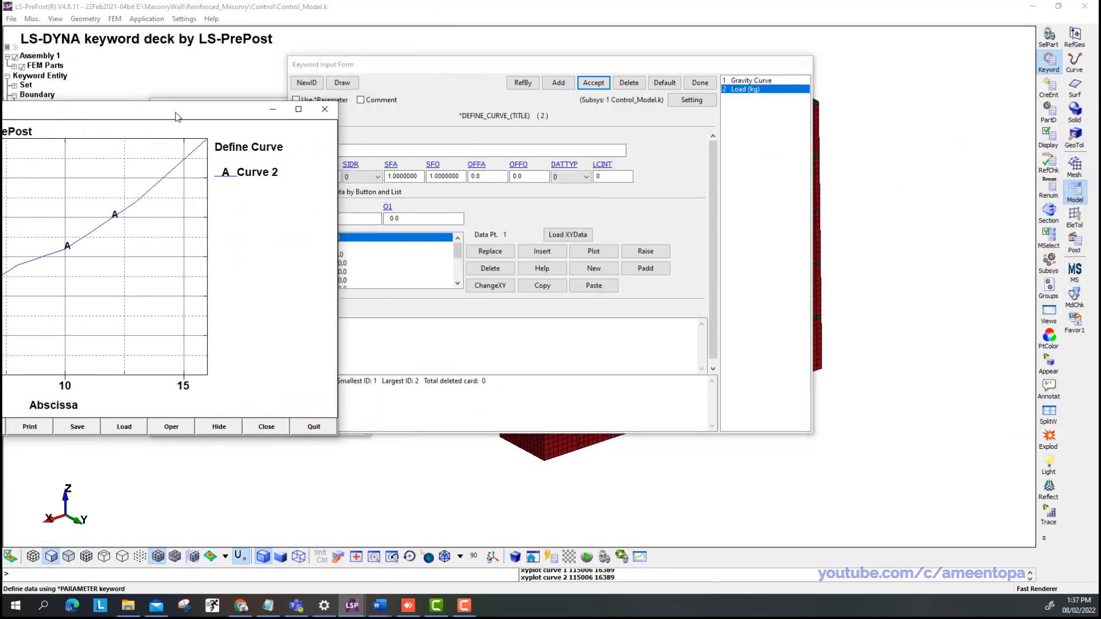
left_click_drag(175, 114, 823, 144)
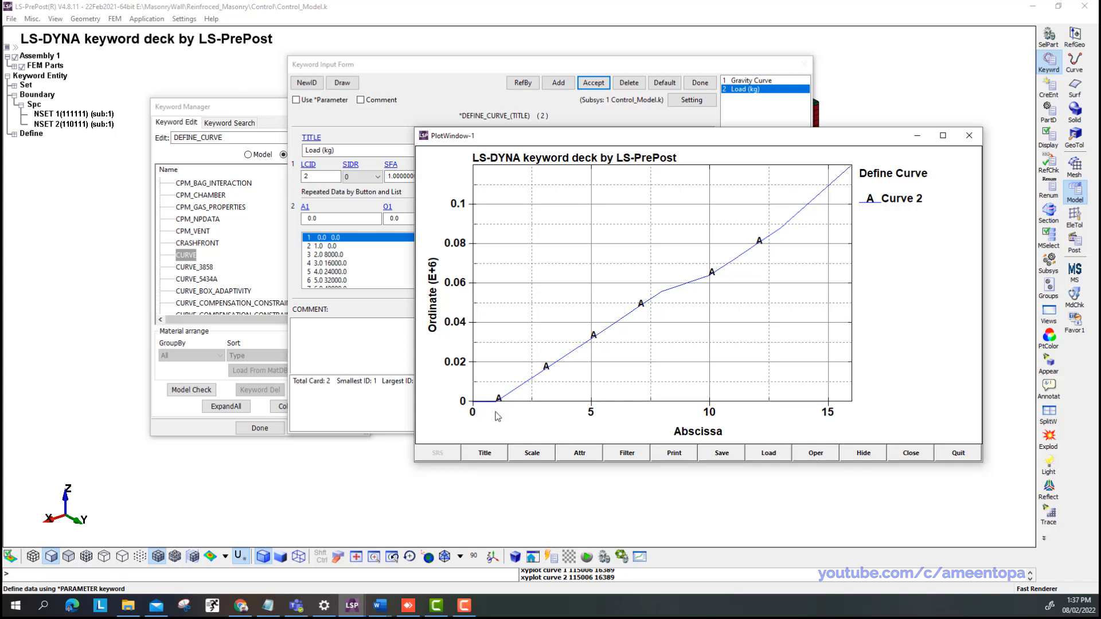
left_click(717, 277)
left_click(781, 229)
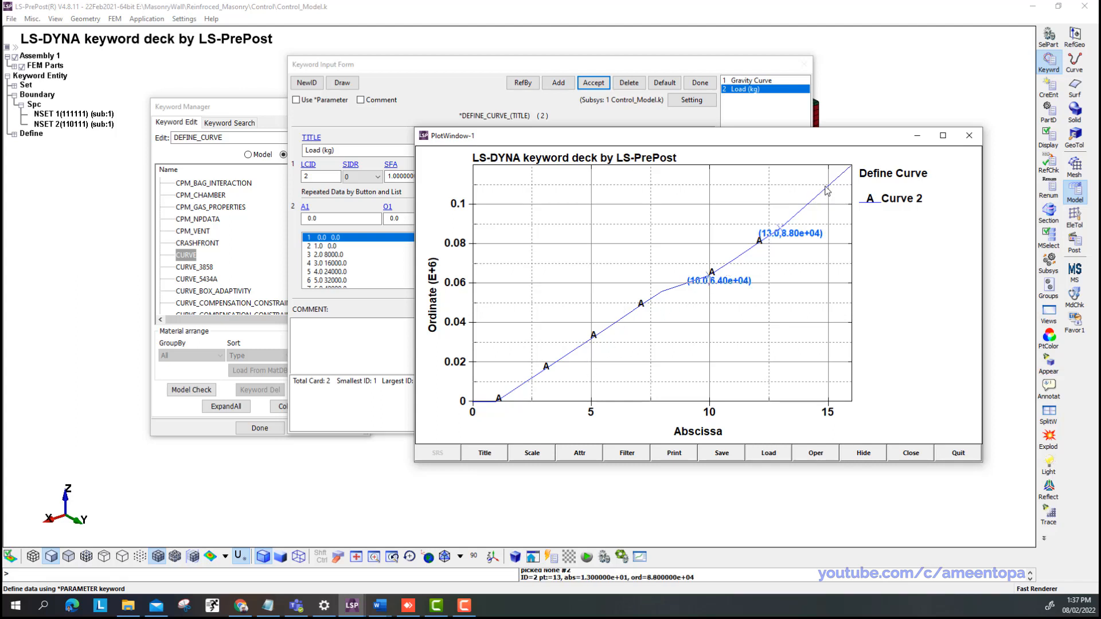
left_click(851, 166)
right_click(774, 232)
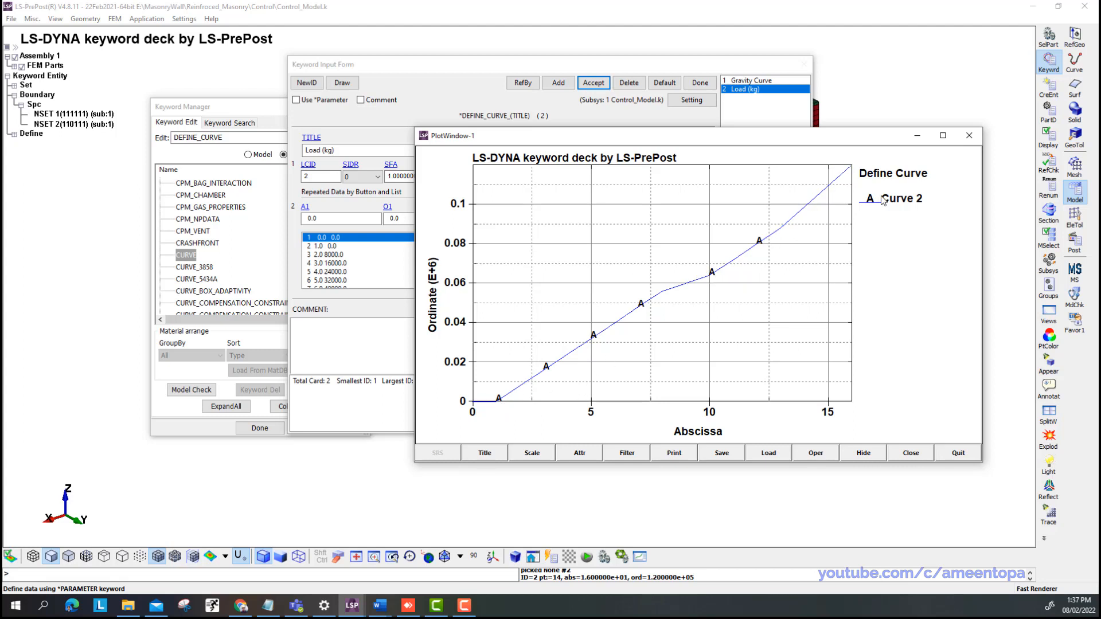
left_click(969, 135)
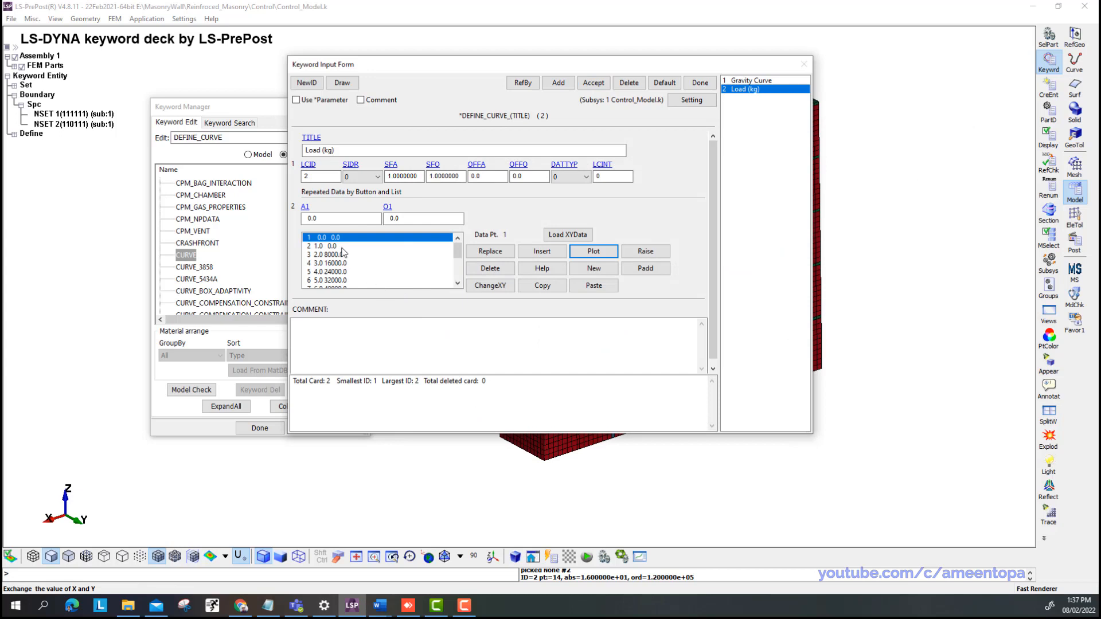
Replace the A1 value of the tenth data point in the Load (kg) curve with 9.
key("Down")
key("Down")
key("Down")
key("Down")
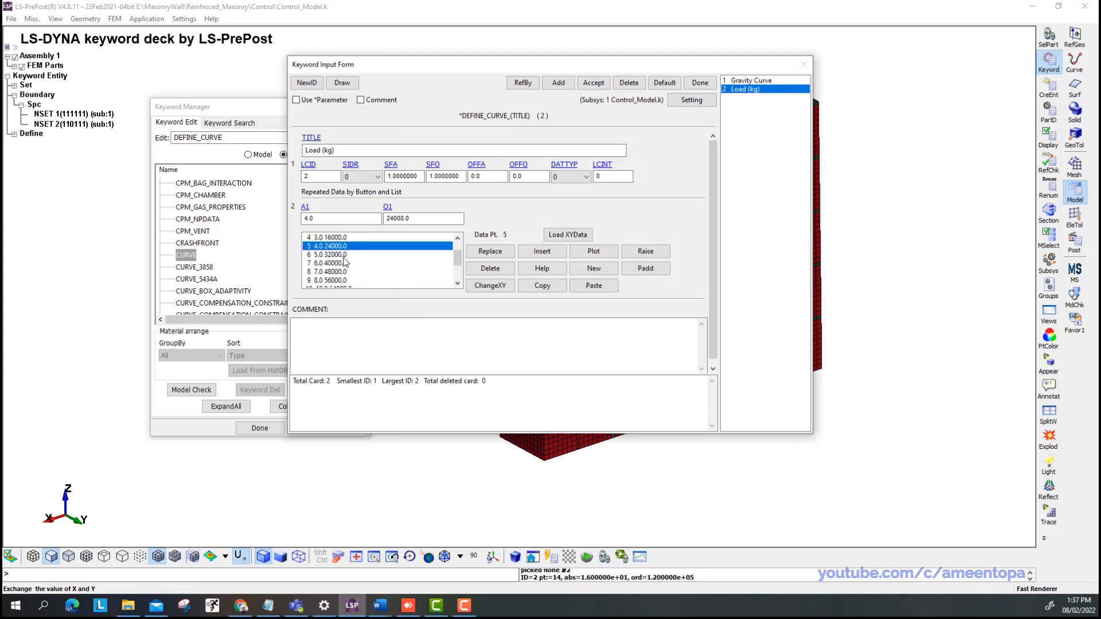
key("Down")
key("Down")
key("Down")
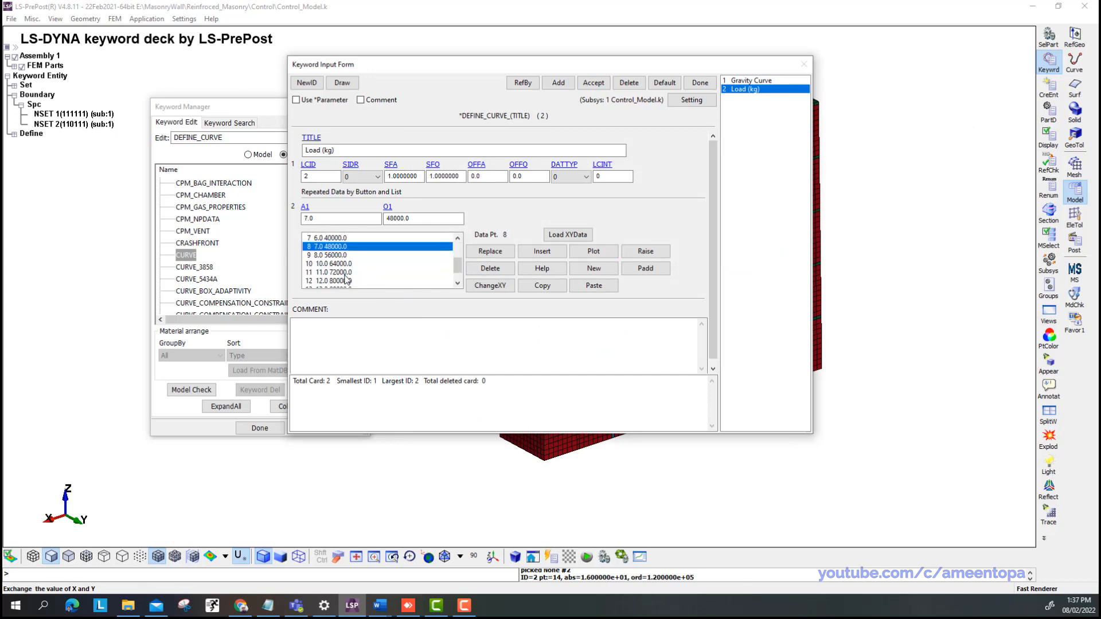
key("Down")
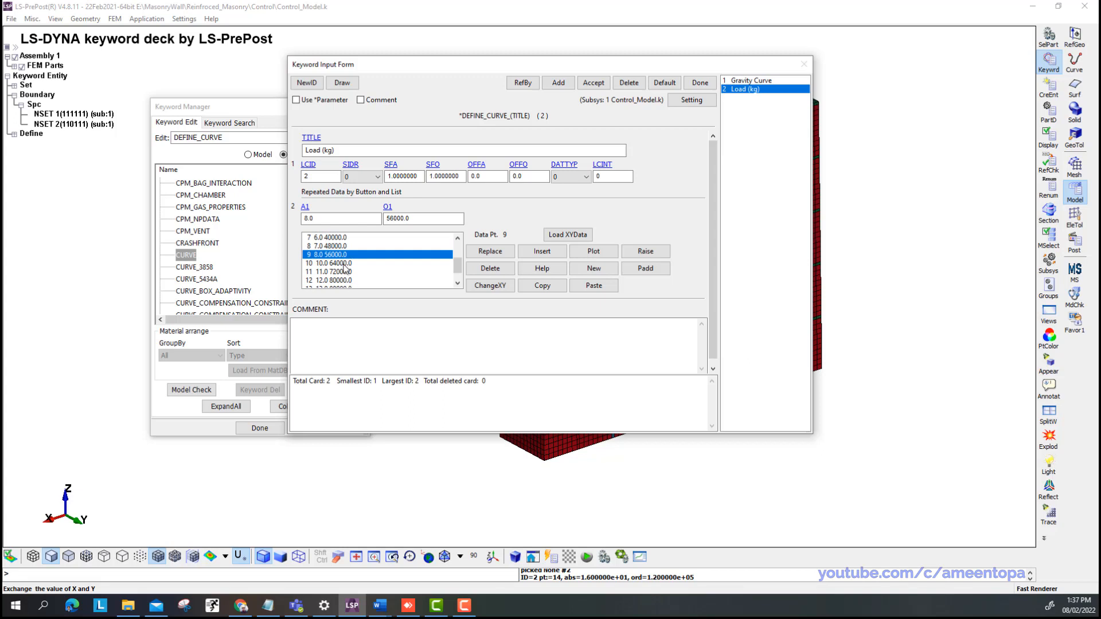
left_click(342, 264)
left_click(314, 218)
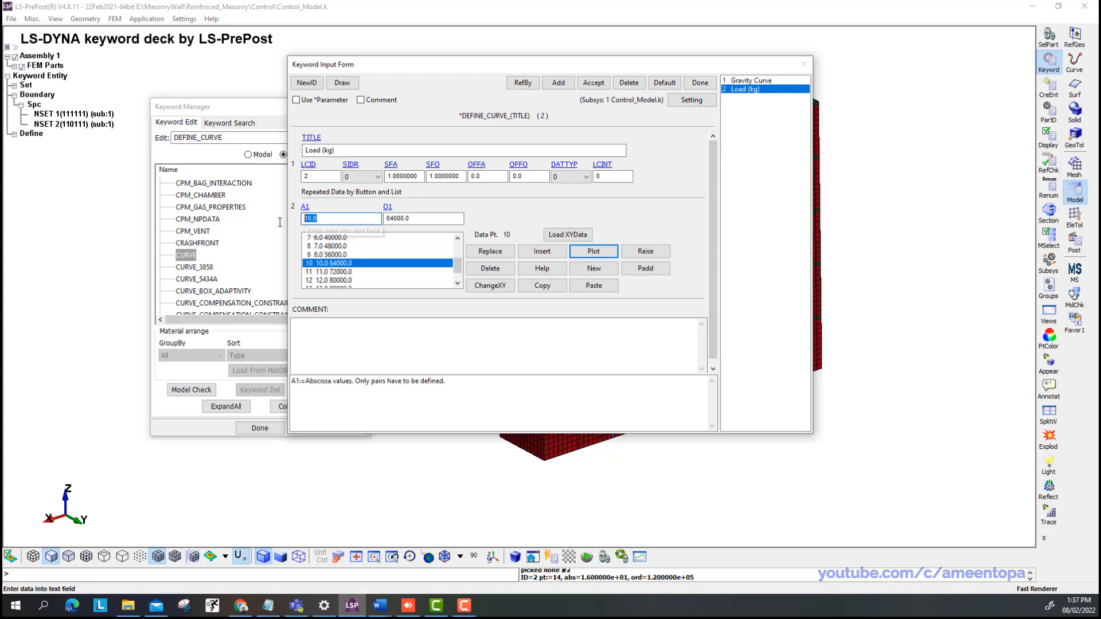
type("9")
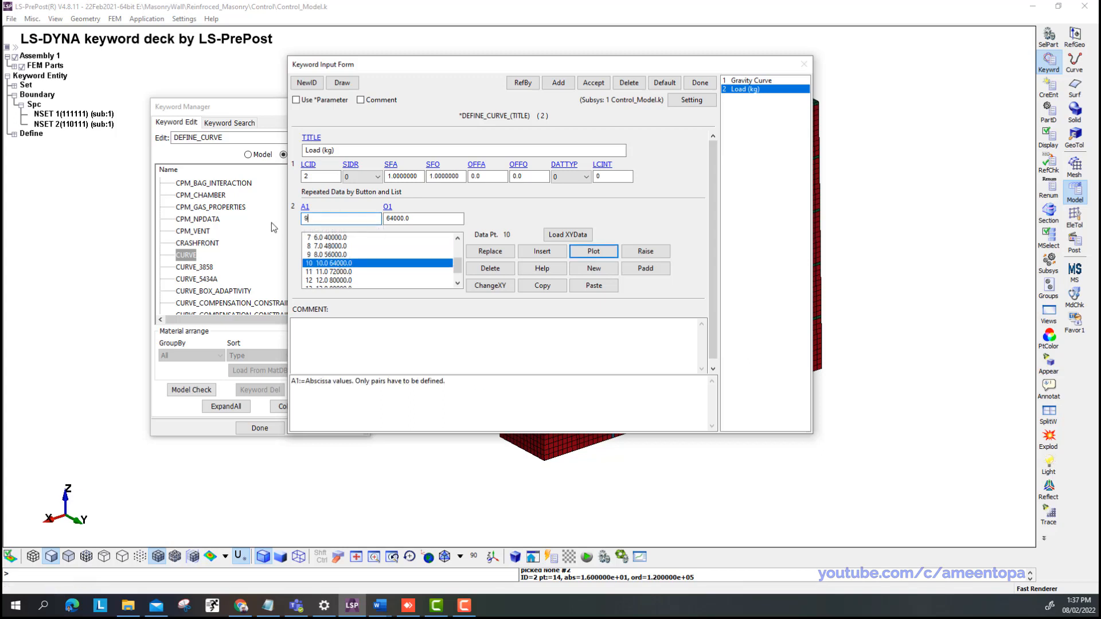
left_click(496, 255)
Replace the A1 value of the eleventh data point in the Load (kg) curve with 10.
left_click(344, 270)
left_click(326, 220)
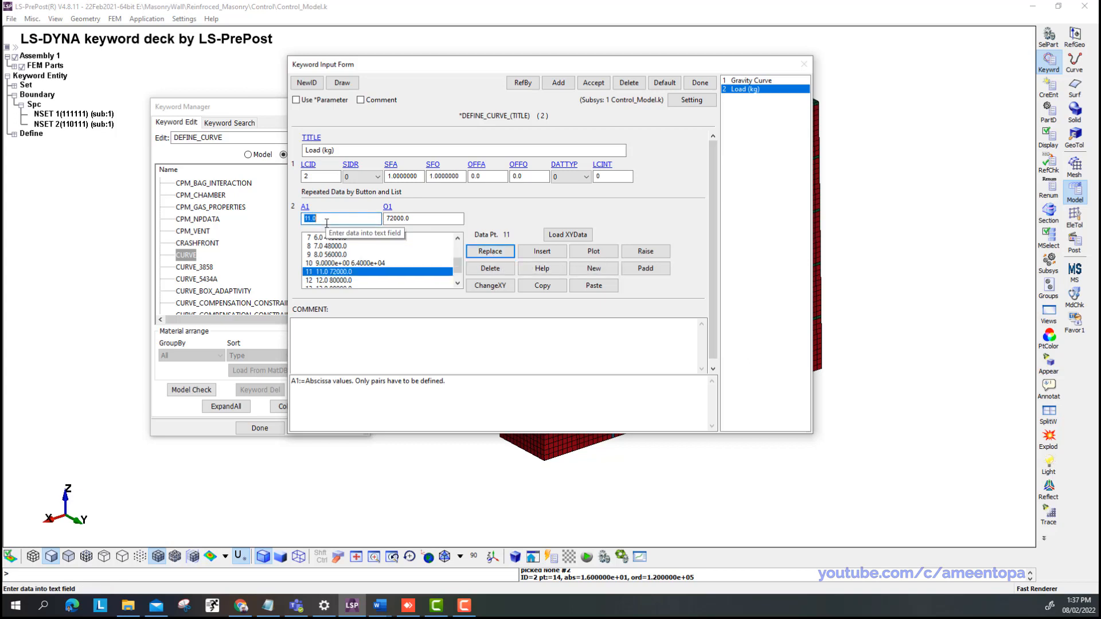
type("10")
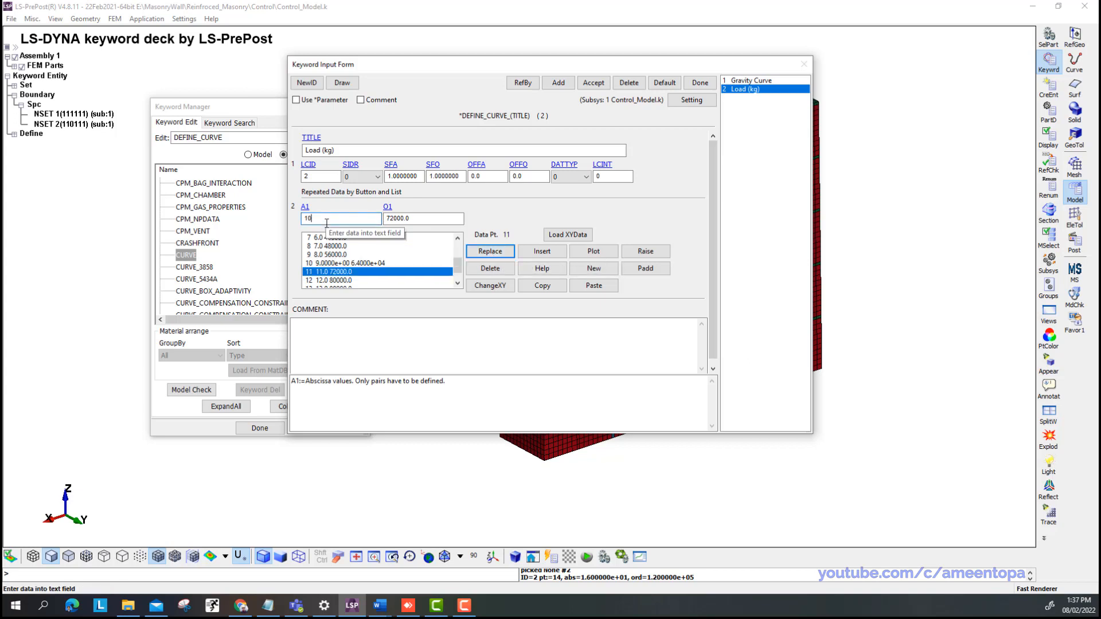
left_click(502, 256)
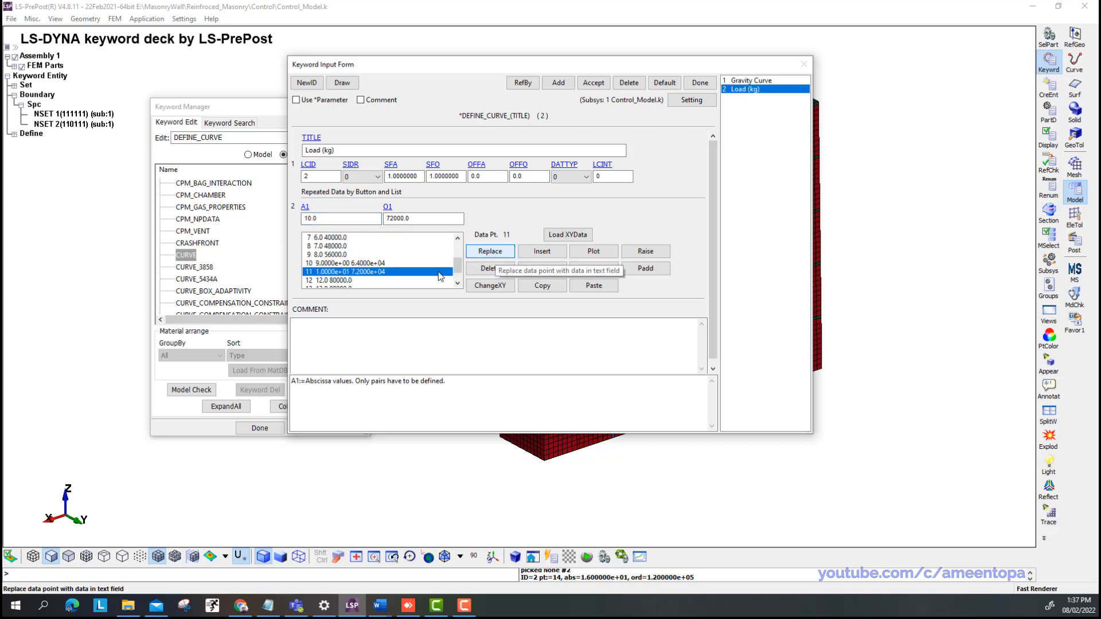
Replace the A1 value of the twelfth data point in the Load (kg) curve with 11.
left_click(334, 280)
double_click(322, 218)
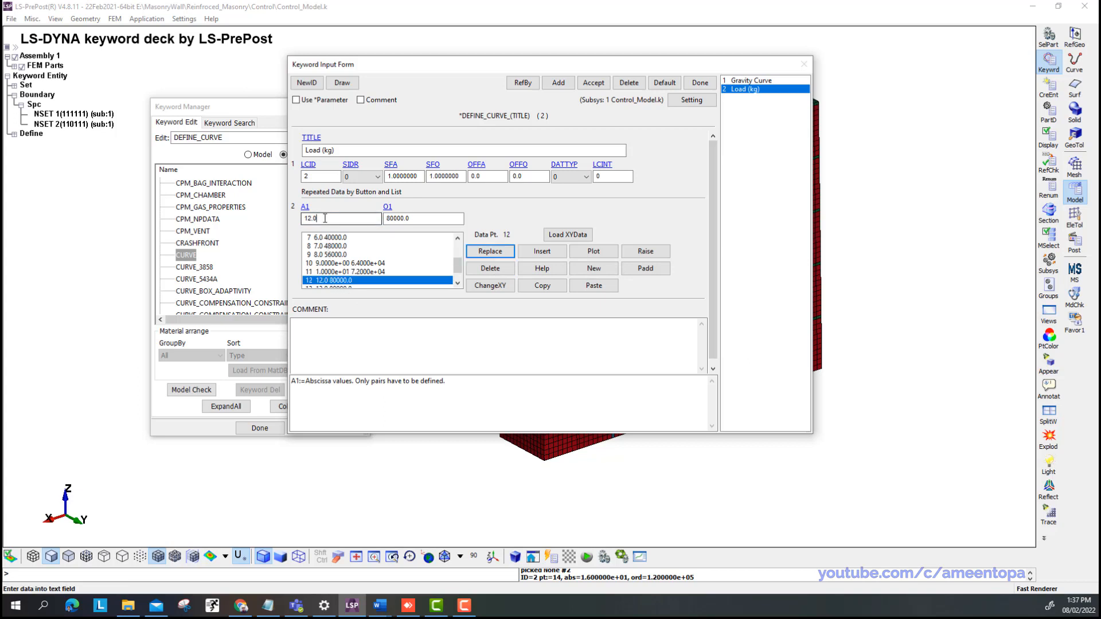
type("11")
left_click(481, 255)
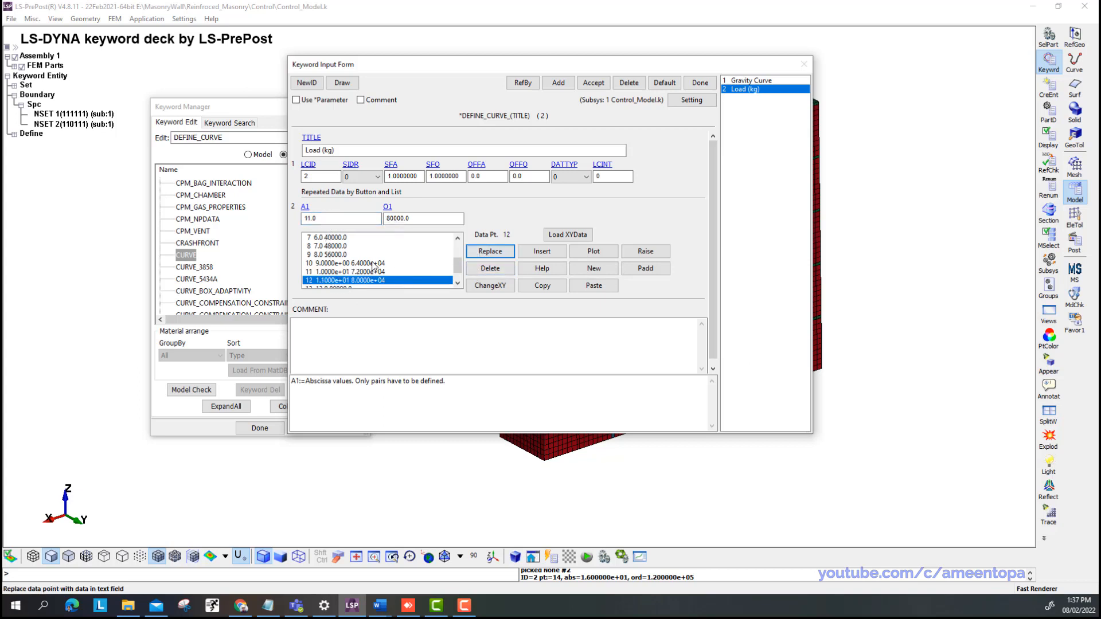
Replace the A1 value of the thirteenth data point with 12 and accept the changes to the Load (kg) curve.
left_click(344, 281)
double_click(332, 218)
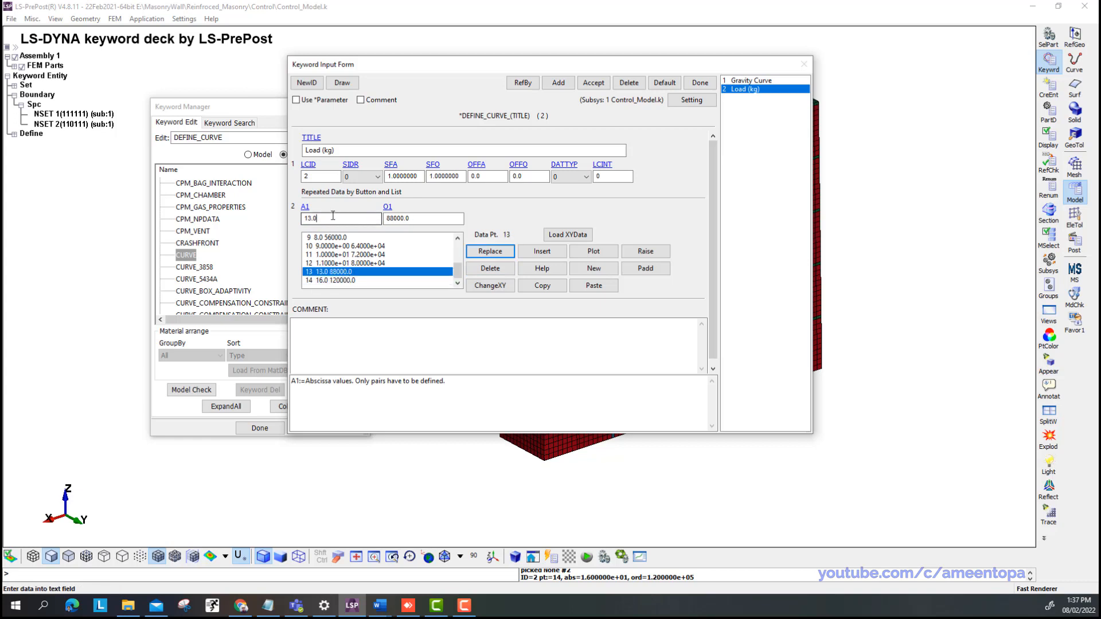
type("12")
left_click(481, 255)
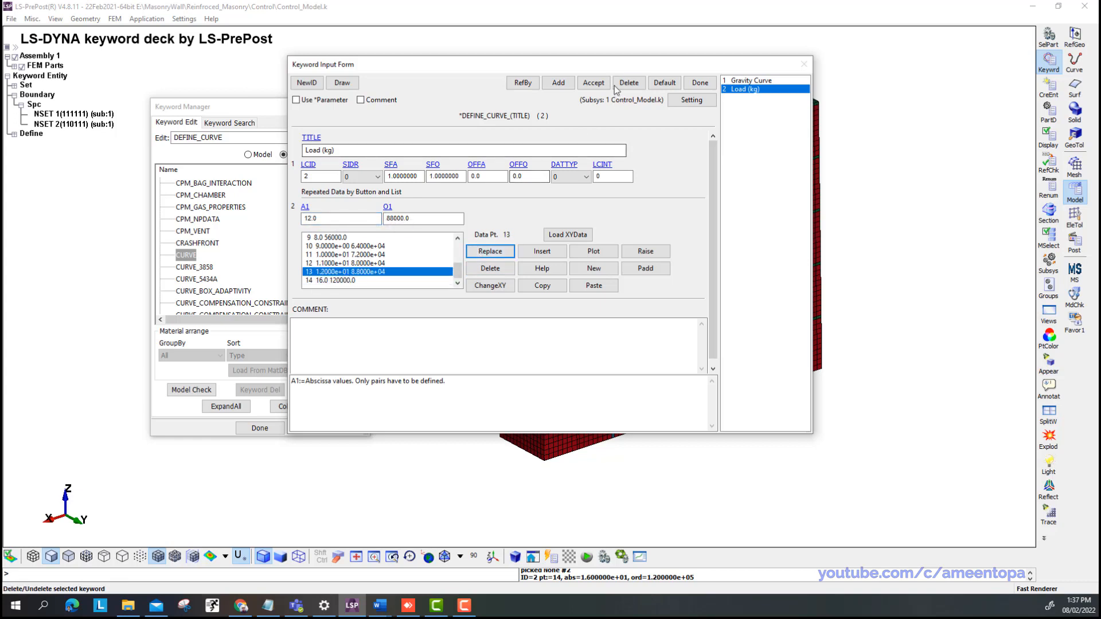
left_click(593, 83)
Plot the corrected Load (kg) curve to check its slope, and look through the list of data points.
left_click(593, 254)
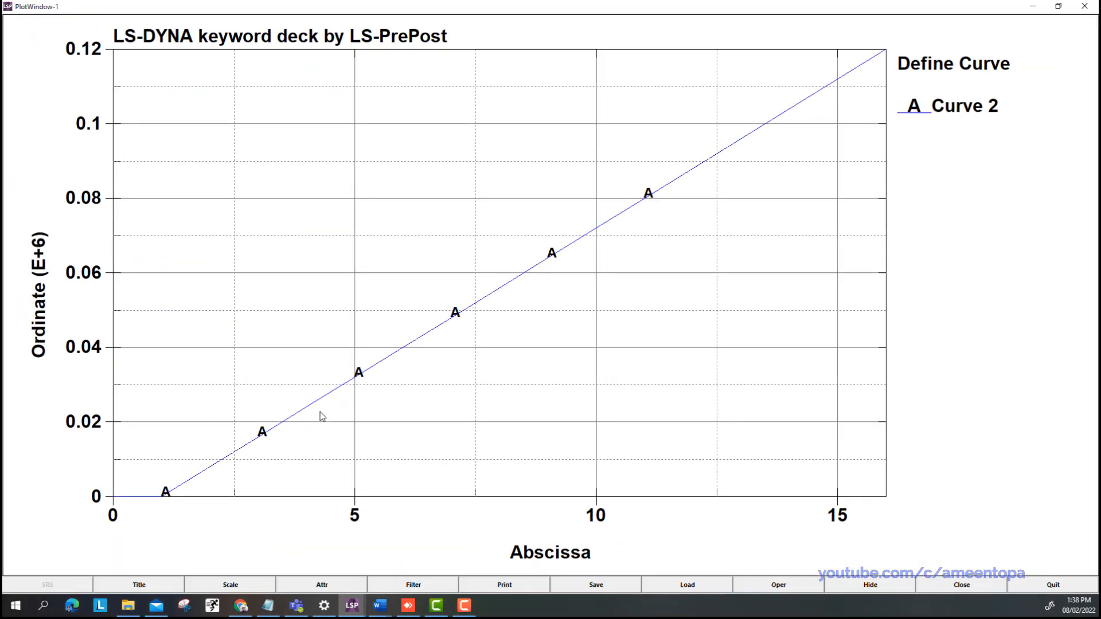
left_click(1085, 6)
scroll(360, 262, "down", 1)
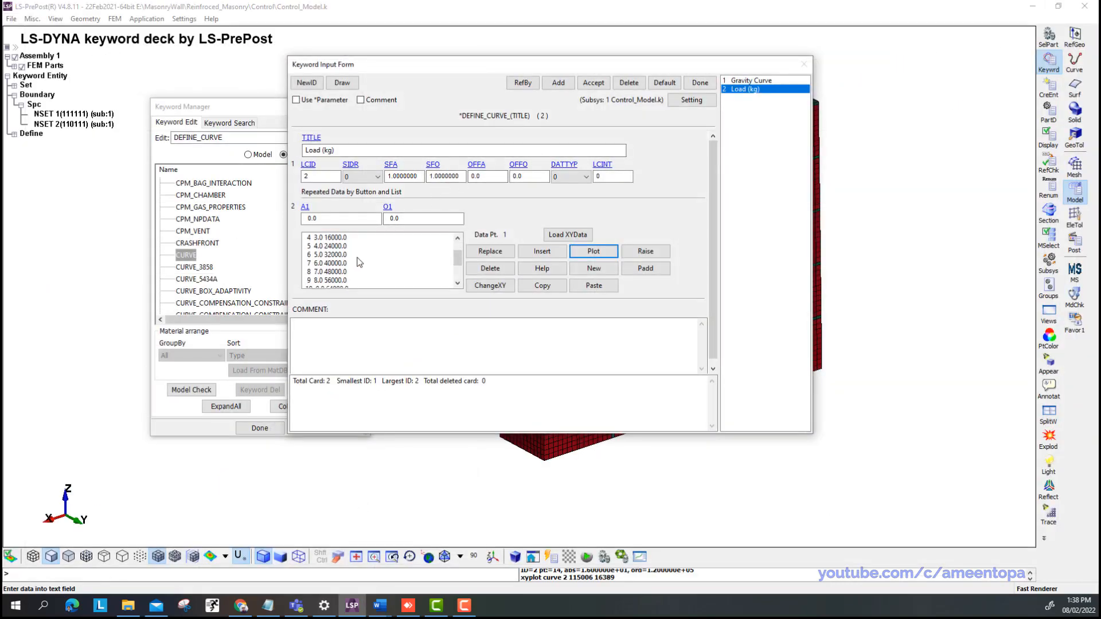
scroll(359, 262, "down", 2)
left_click(350, 281)
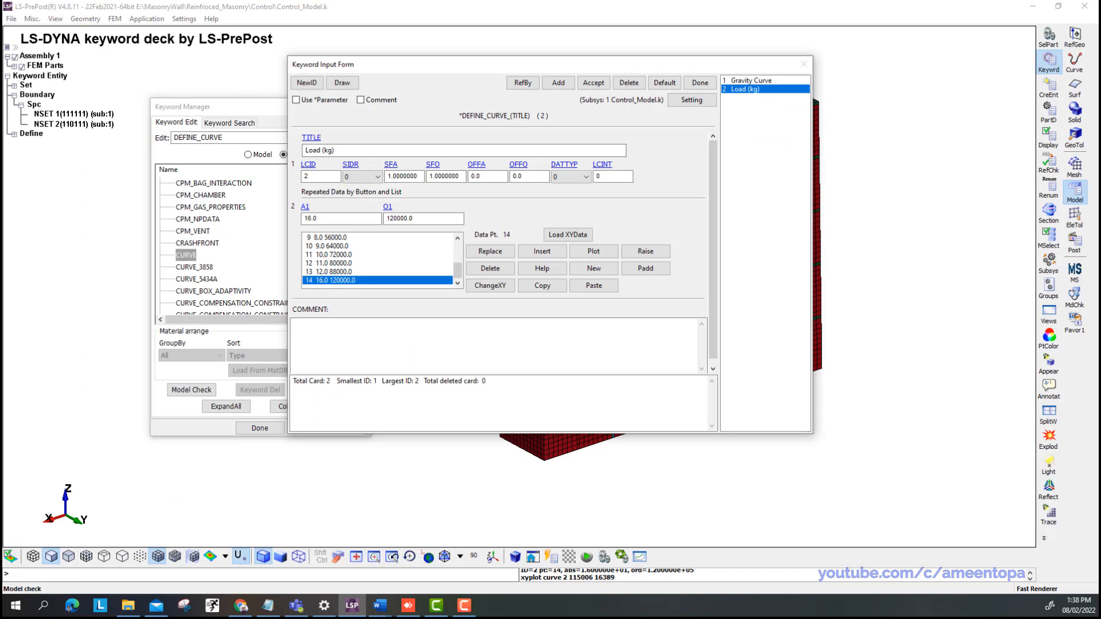
scroll(350, 268, "up", 3)
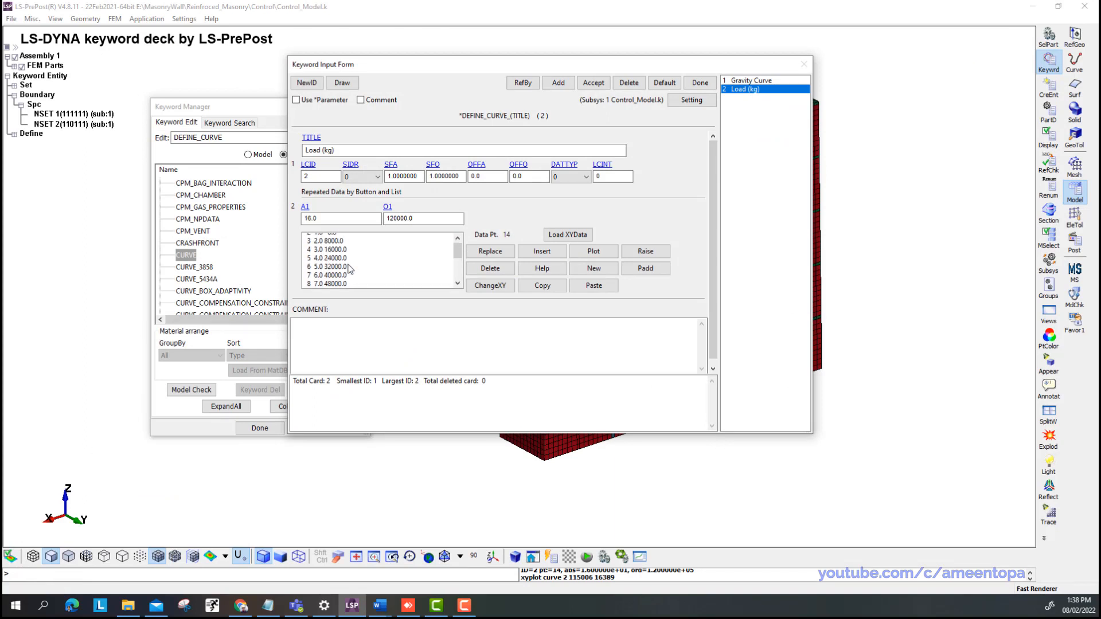
Delete the ten data points of the Load (kg) curve between the point at A1 2 and the point at A1 16.
left_click(340, 254)
left_click(340, 263)
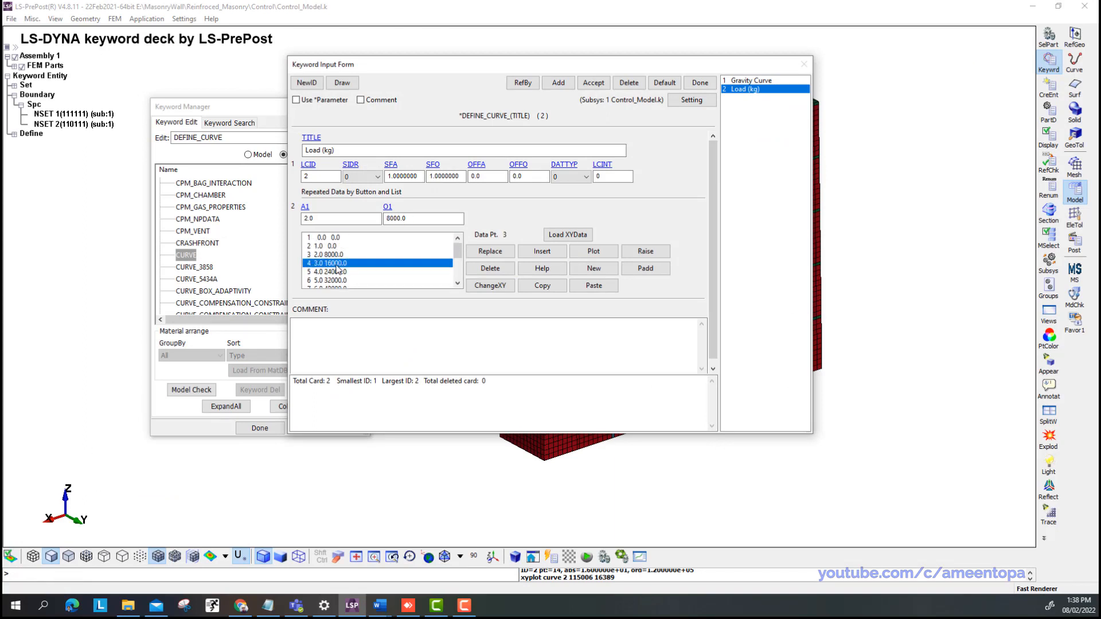
left_click(482, 273)
left_click(482, 272)
left_click(481, 273)
left_click(482, 273)
left_click(482, 273)
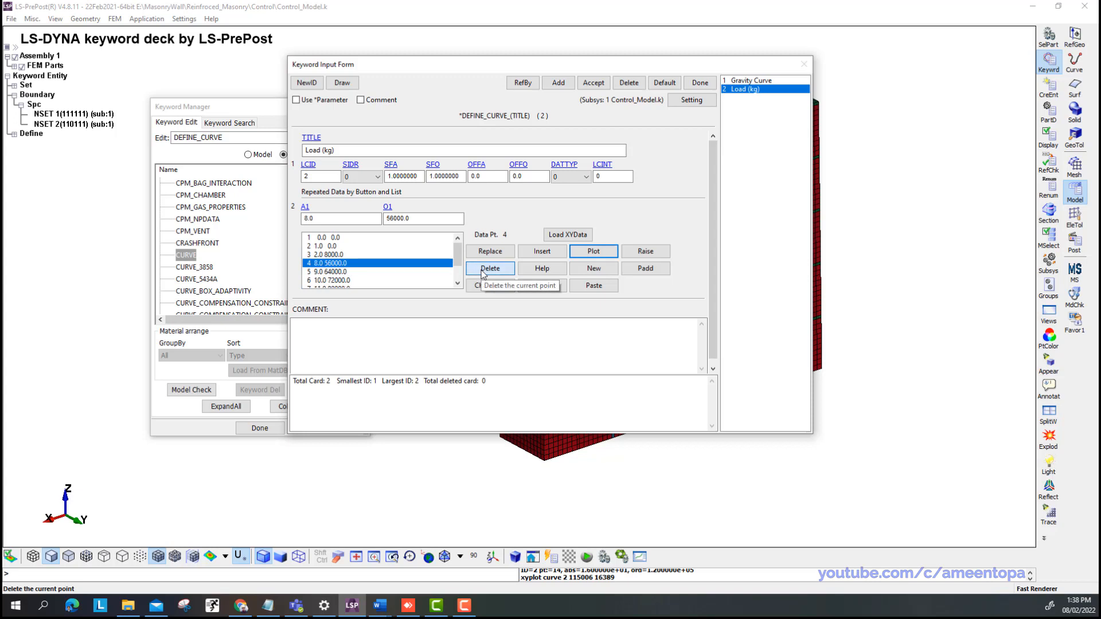
left_click(481, 273)
left_click(482, 273)
left_click(482, 273)
left_click(481, 274)
left_click(483, 272)
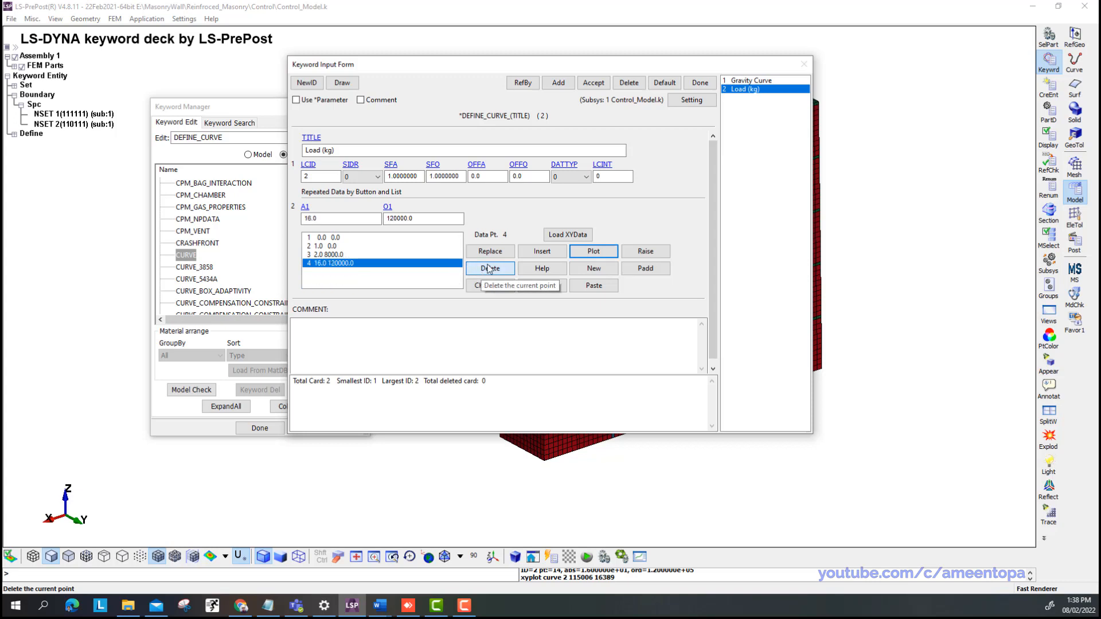
Accept the reduced Load (kg) curve and check its shape in a plot.
left_click(595, 84)
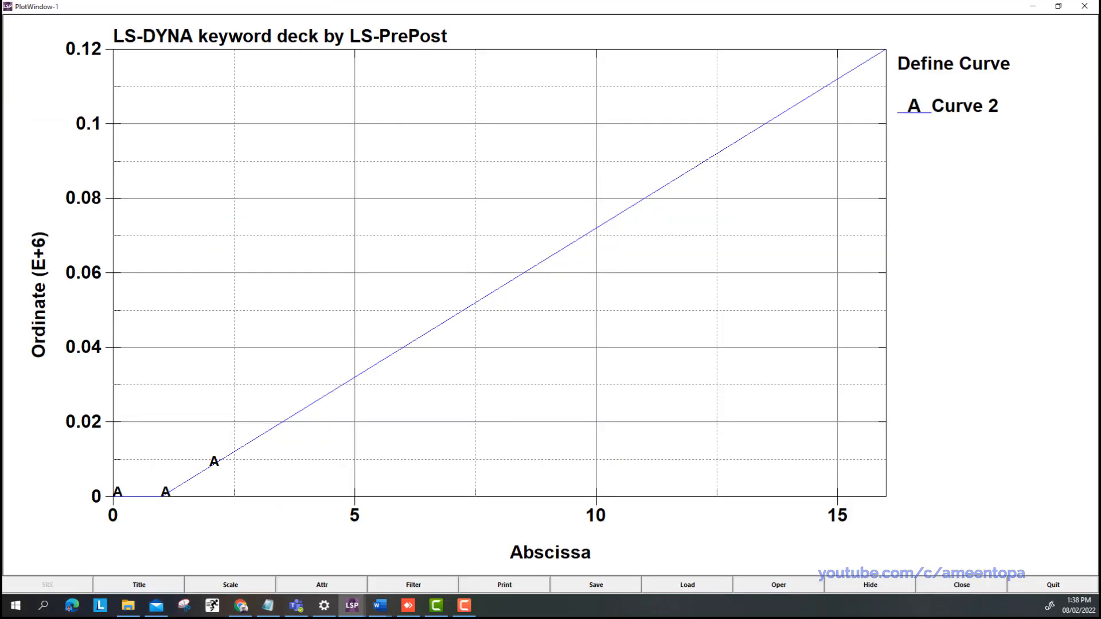
left_click(1087, 8)
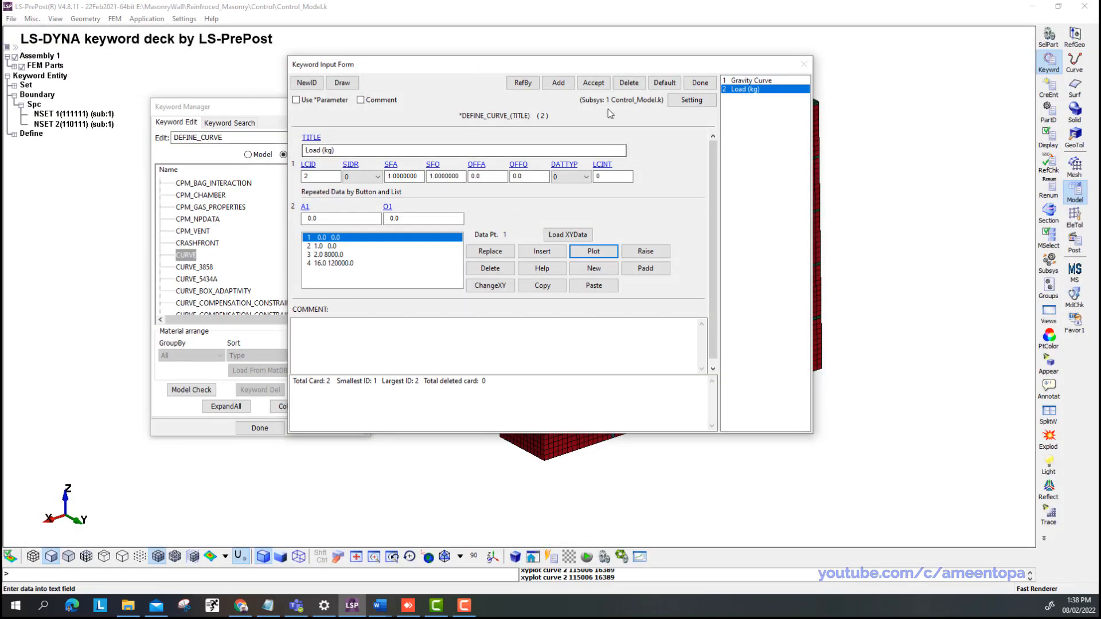
left_click(593, 83)
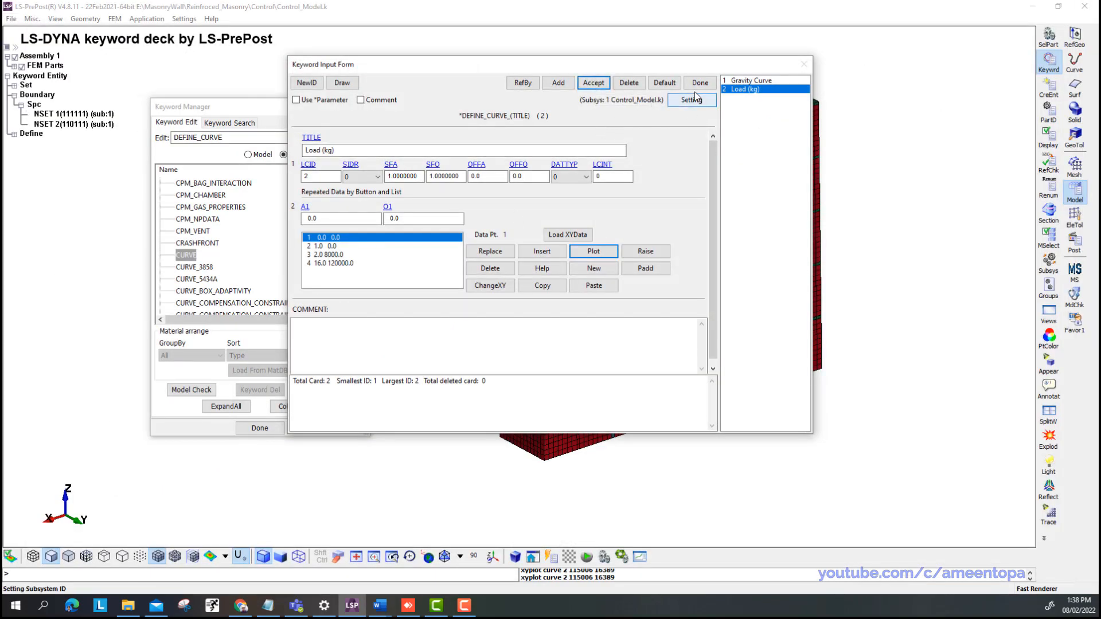
Set the ordinate scale factor SFO of the Load (kg) curve to 0.001 and accept the change.
left_click(346, 255)
left_click(344, 262)
left_click(340, 258)
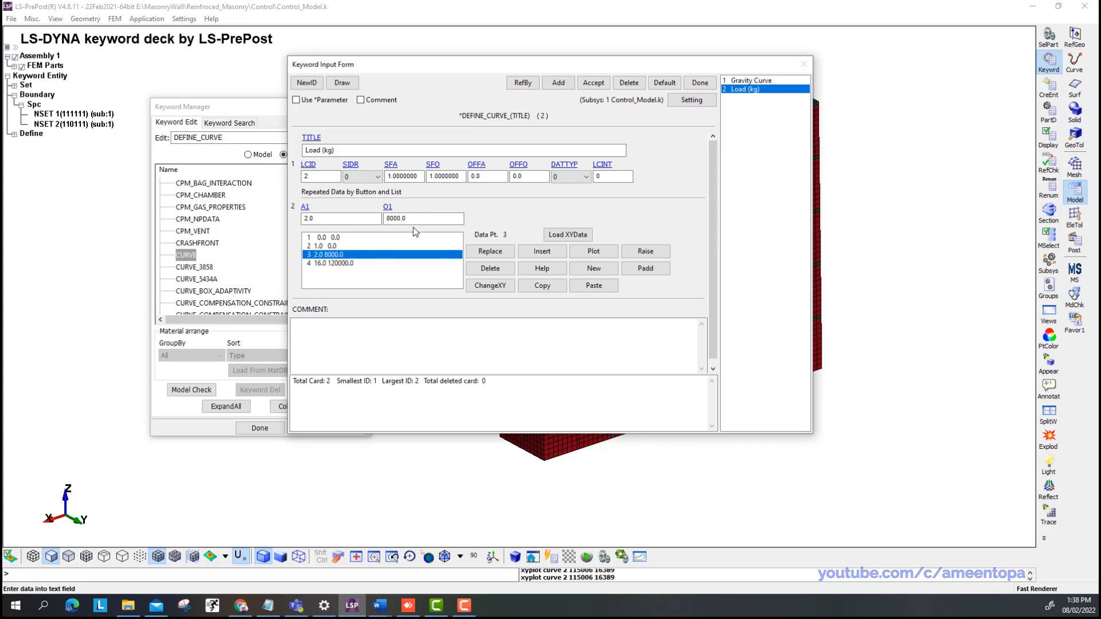
left_click(435, 179)
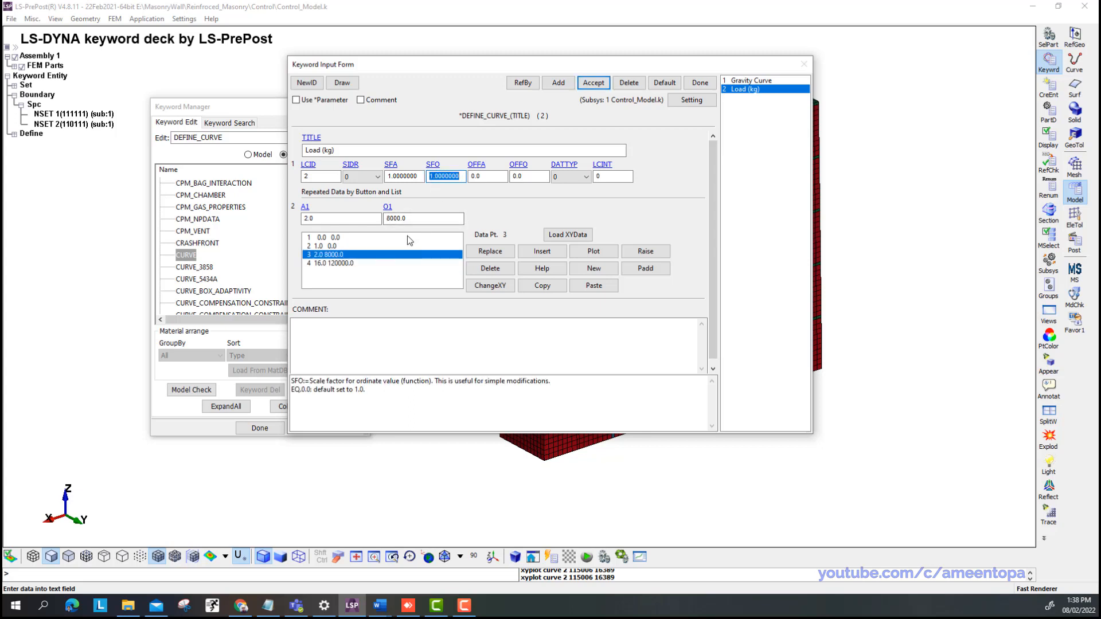
type("0.001")
left_click(599, 85)
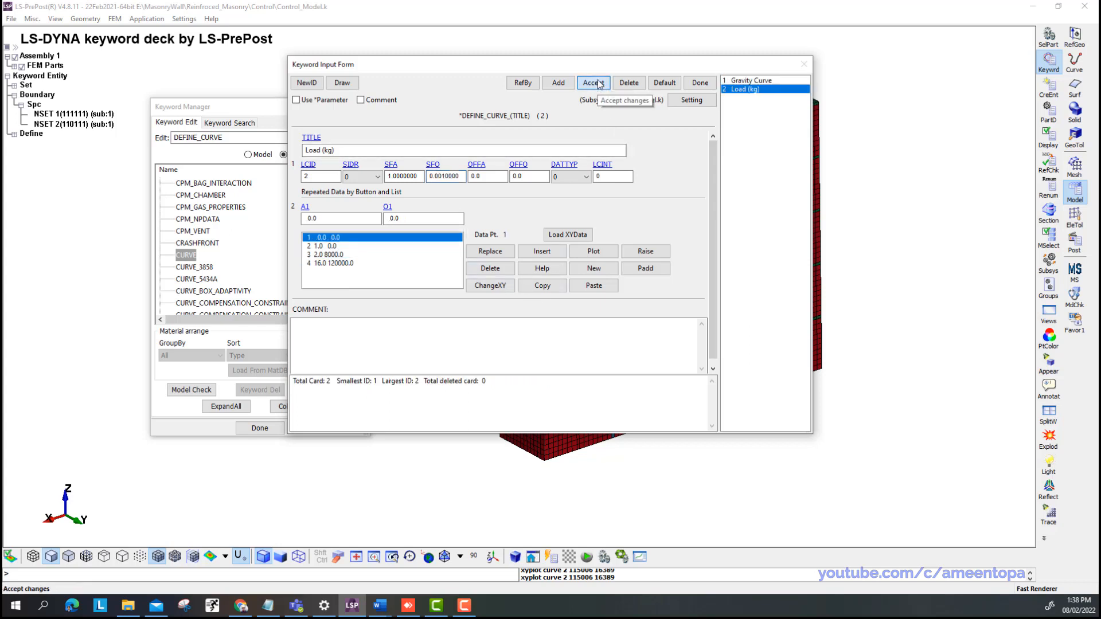
Plot the scaled Load (kg) curve to check its ordinate values, and close the plot.
left_click(599, 253)
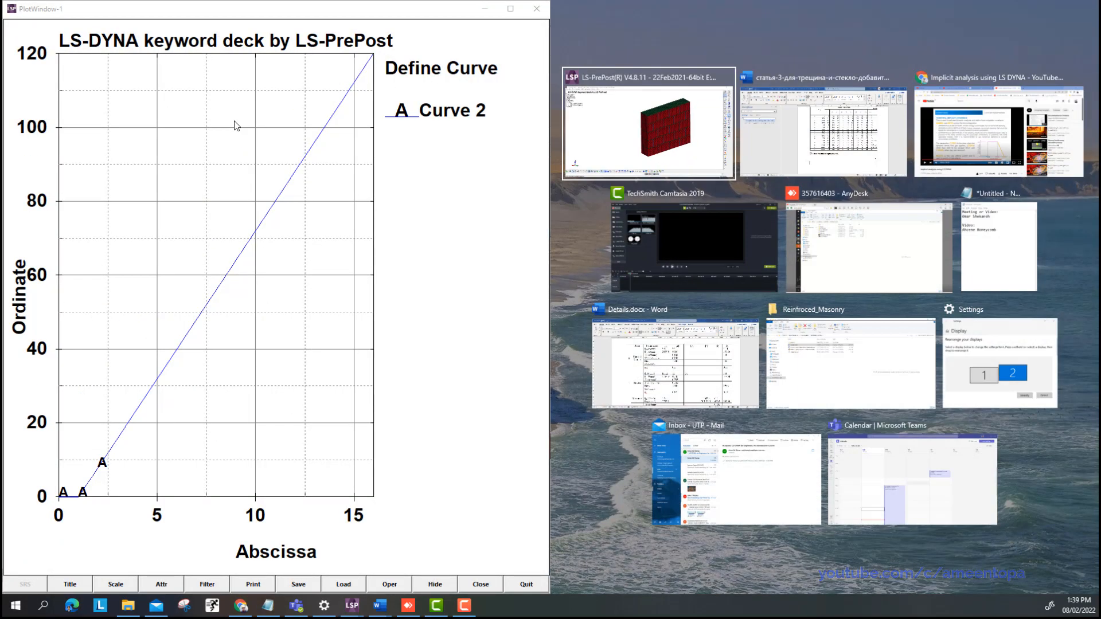
left_click(171, 125)
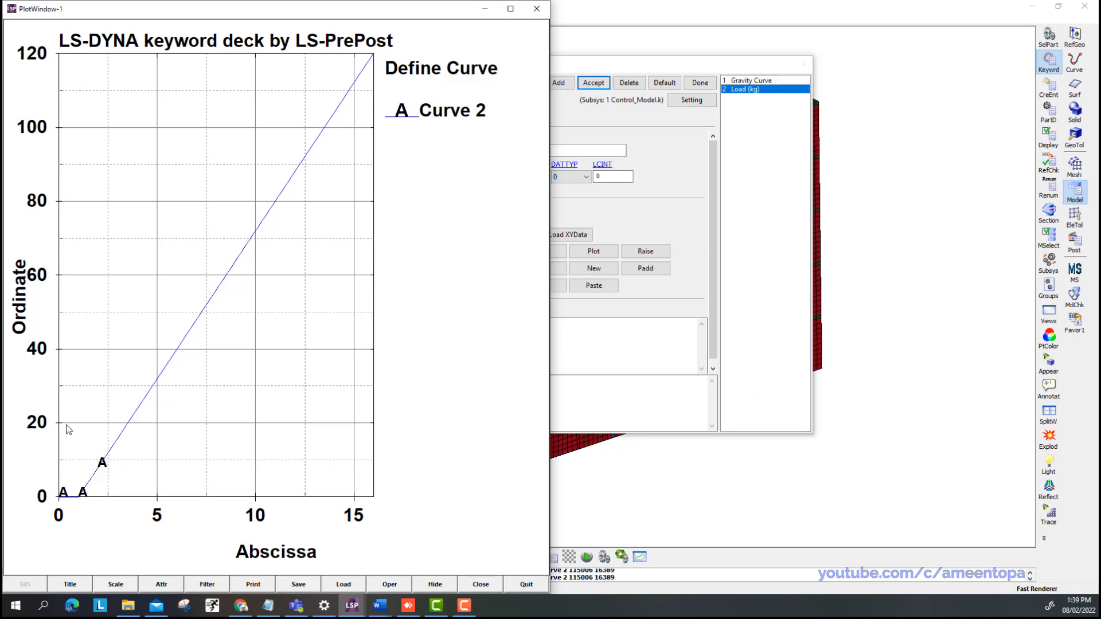
left_click(536, 9)
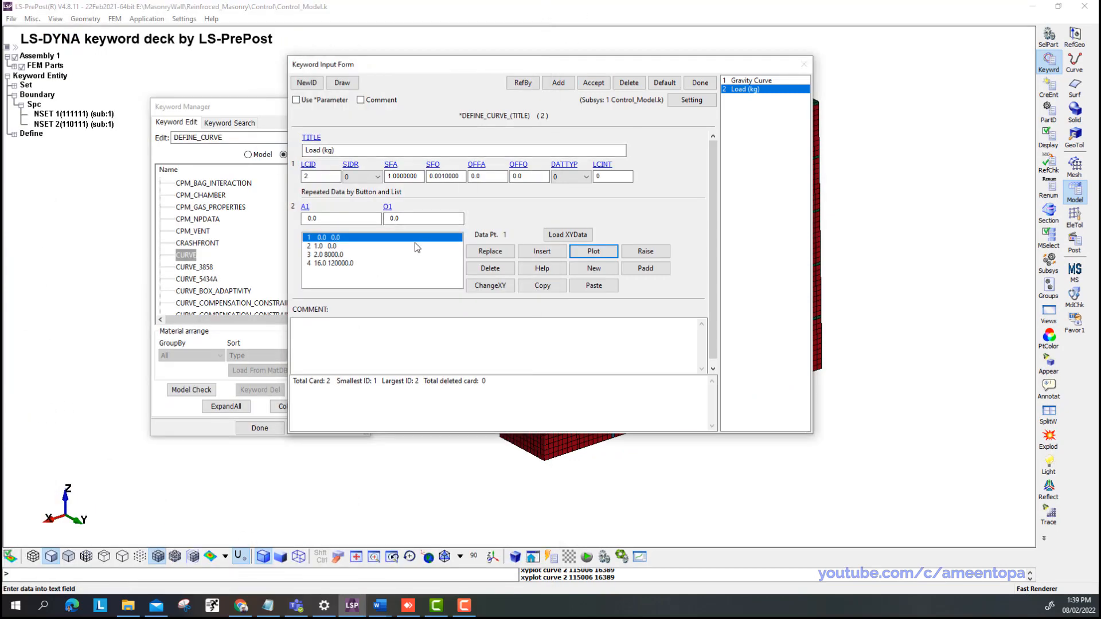
Open Calculator, multiply 9806 by 0.001 and copy the result.
left_click(443, 178)
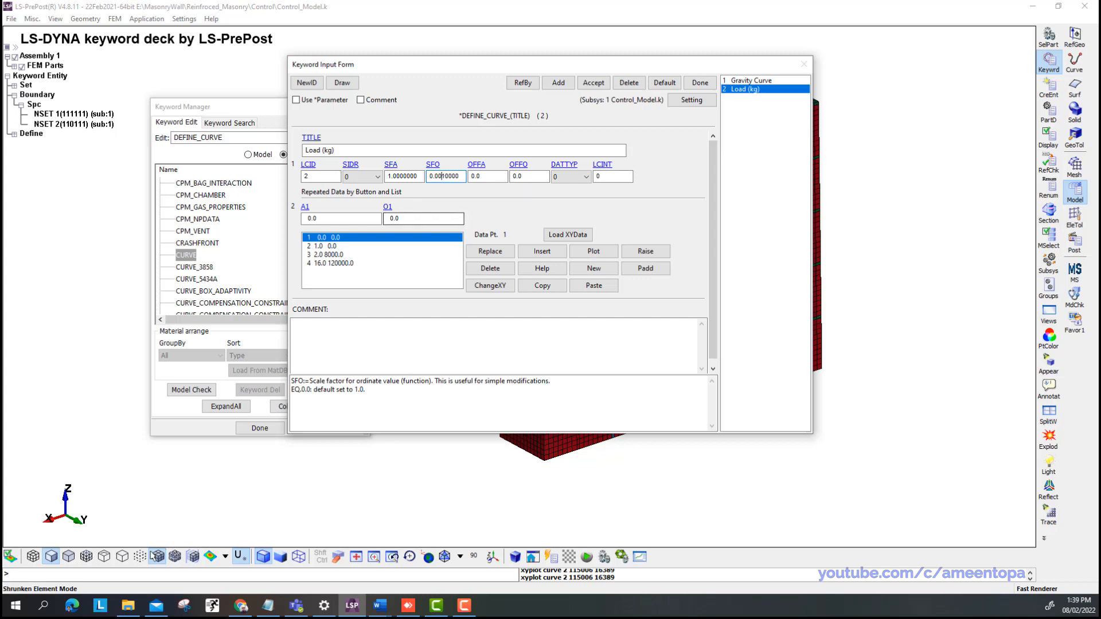
left_click(43, 605)
type("calc")
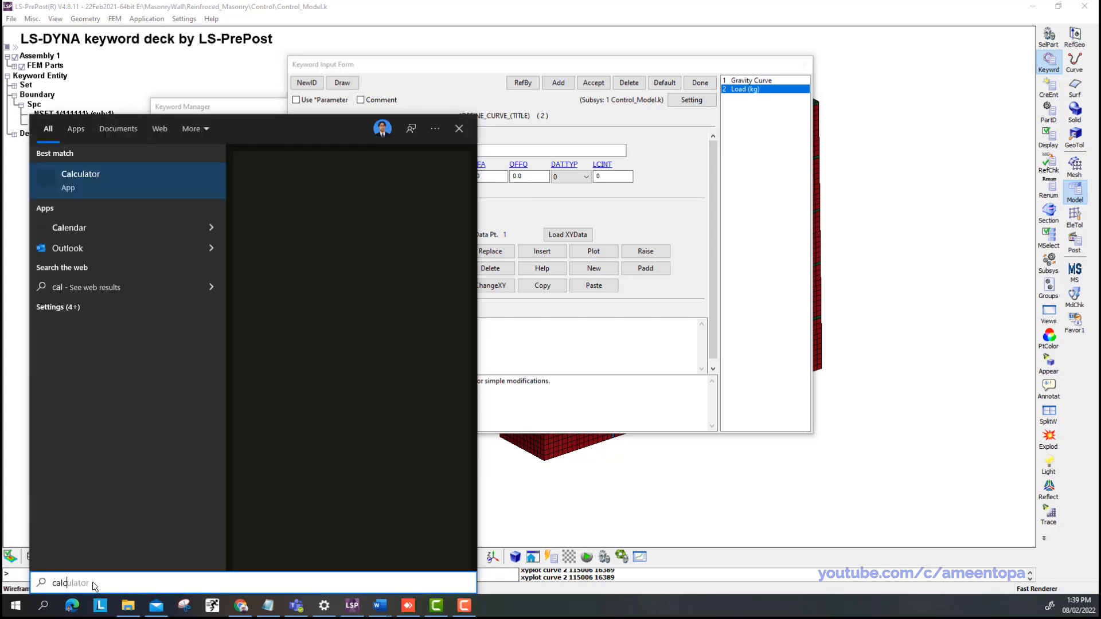
left_click(129, 181)
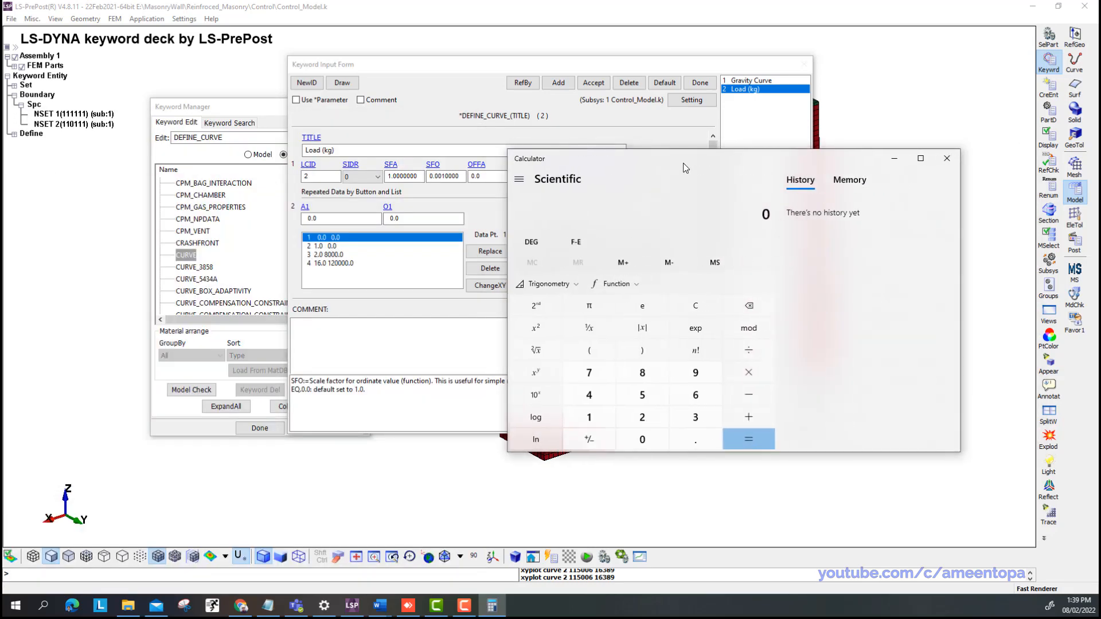
type("9806")
type("*.")
type("01")
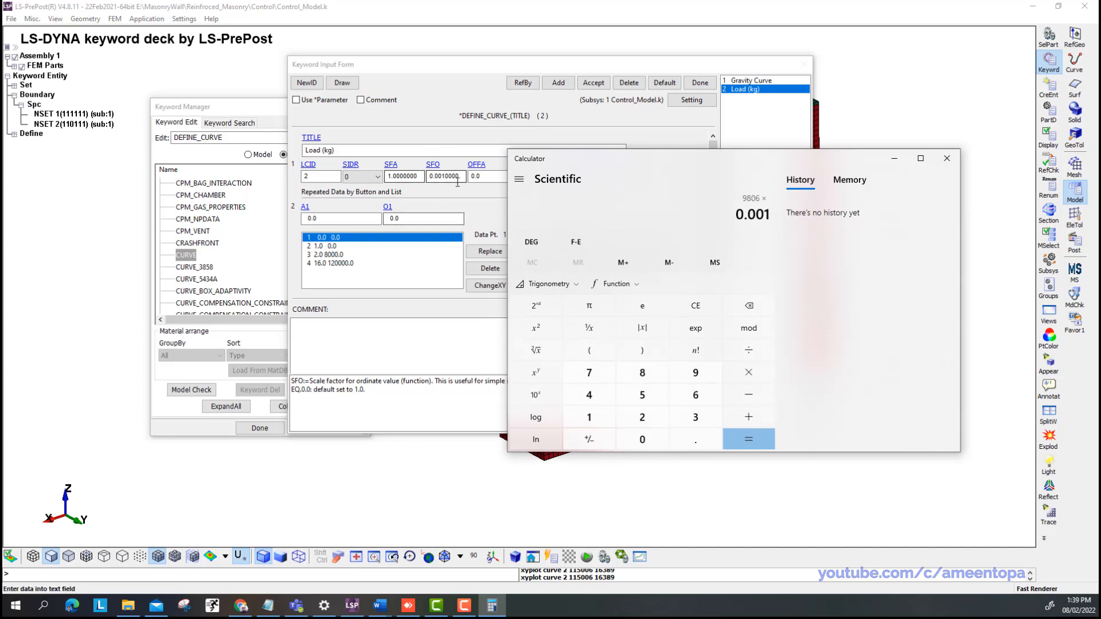
key("Return")
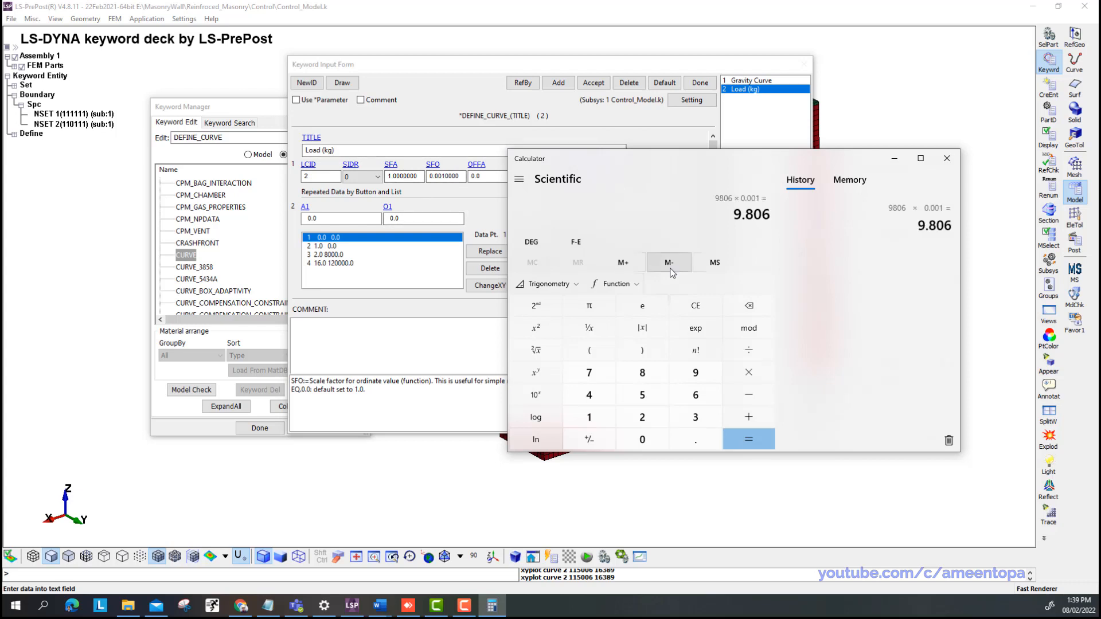
left_click_drag(735, 219, 783, 217)
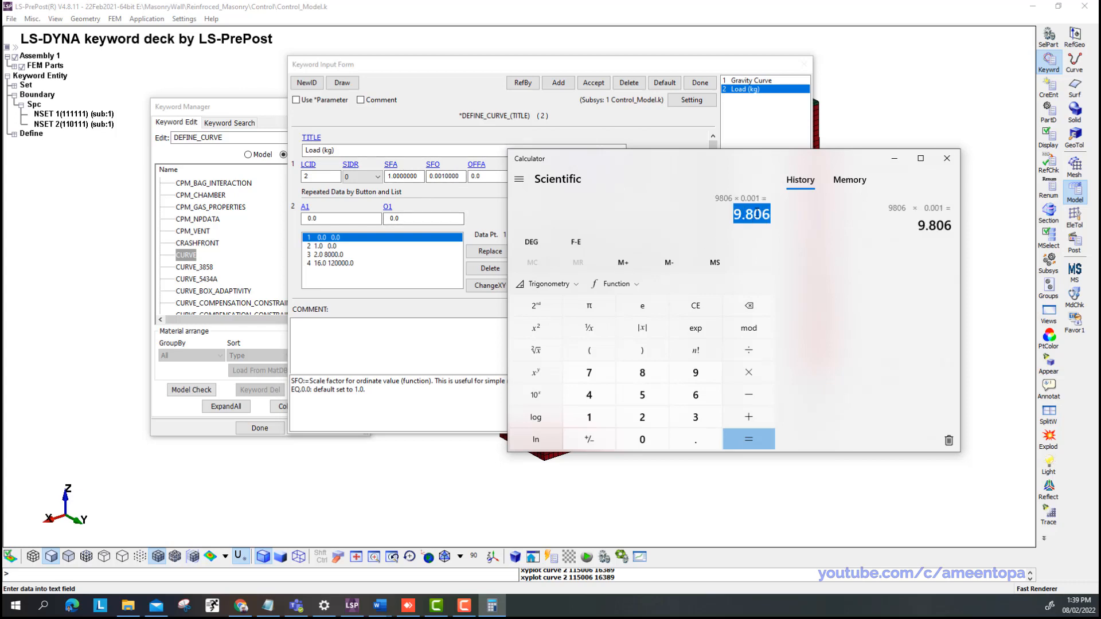
right_click(748, 216)
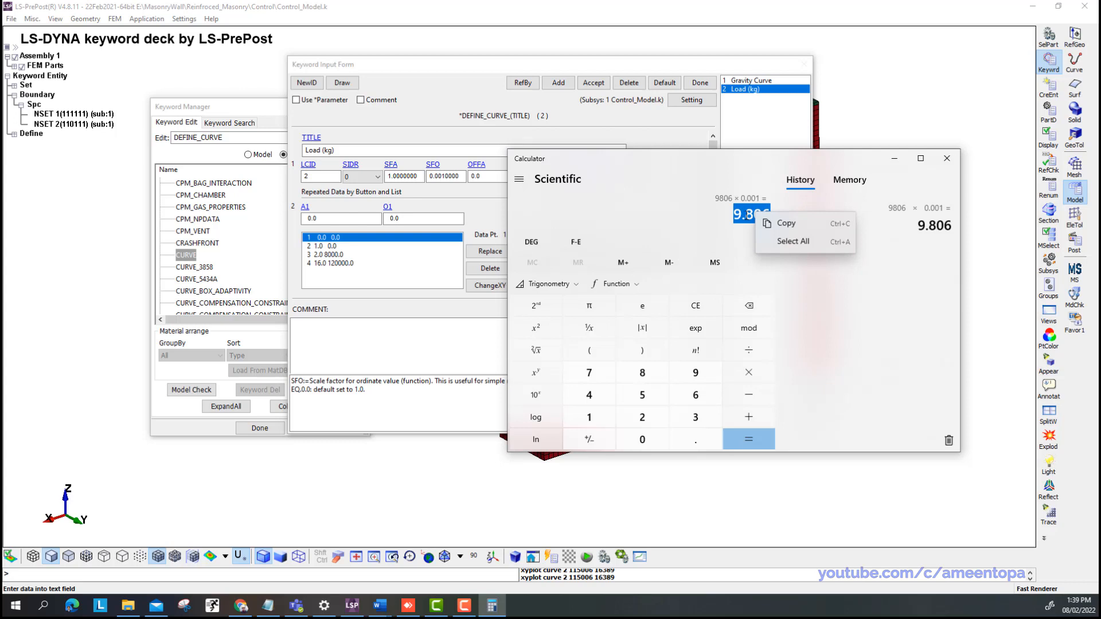
left_click(781, 222)
Replace the Load (kg) curve's ordinate scale factor SFO with the copied 9.806 and accept the change.
left_click(442, 176)
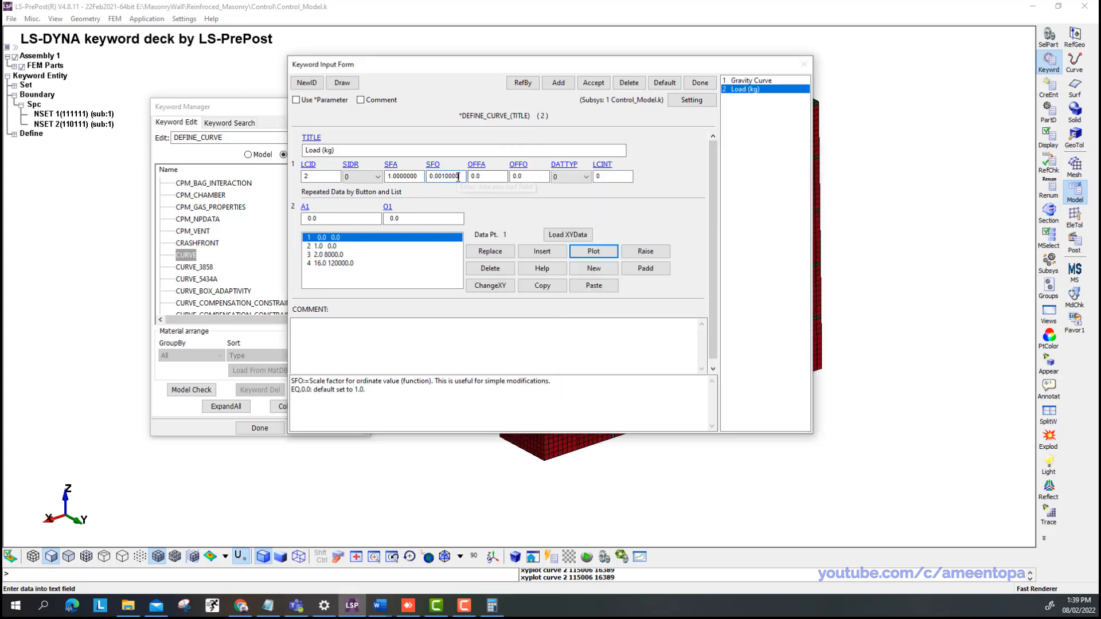
key("ctrl+a")
key("ctrl+v")
left_click(591, 86)
Retitle the Load (kg) curve as Load (N) and accept the change.
left_click(330, 150)
double_click(330, 151)
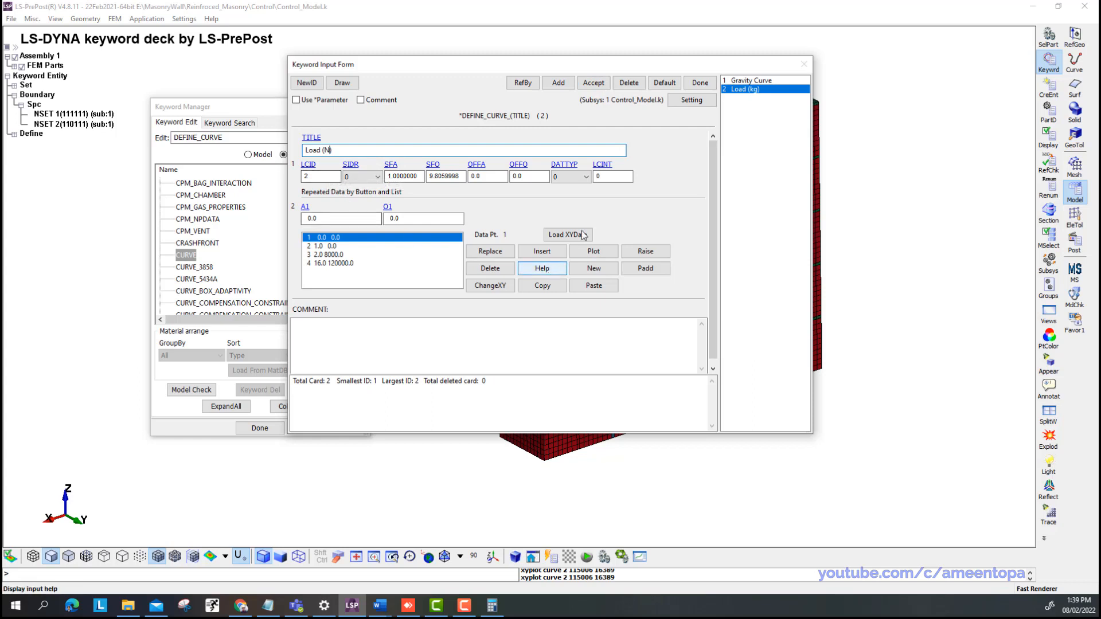
left_click(596, 85)
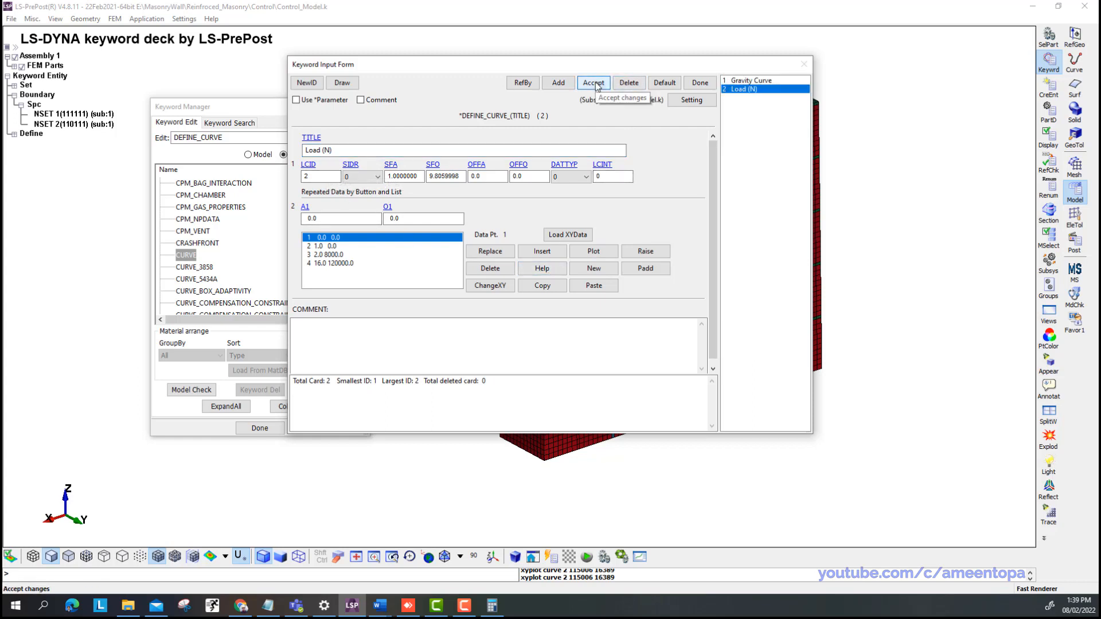
Plot the Load (N) curve to check its values, and close the plot and the curve definition form.
left_click(583, 253)
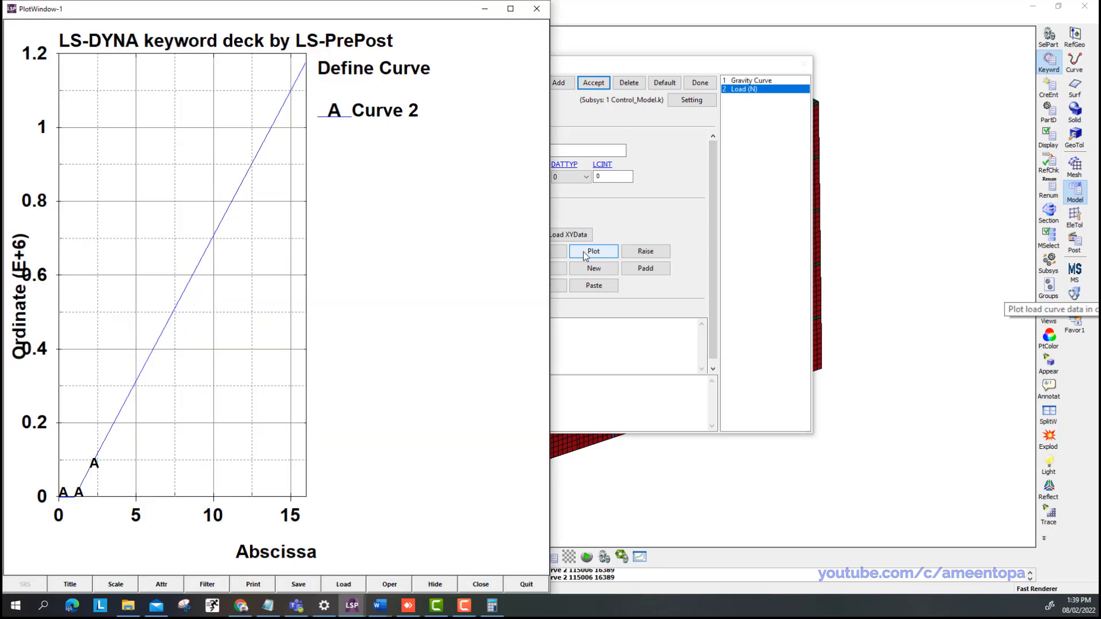
left_click(543, 10)
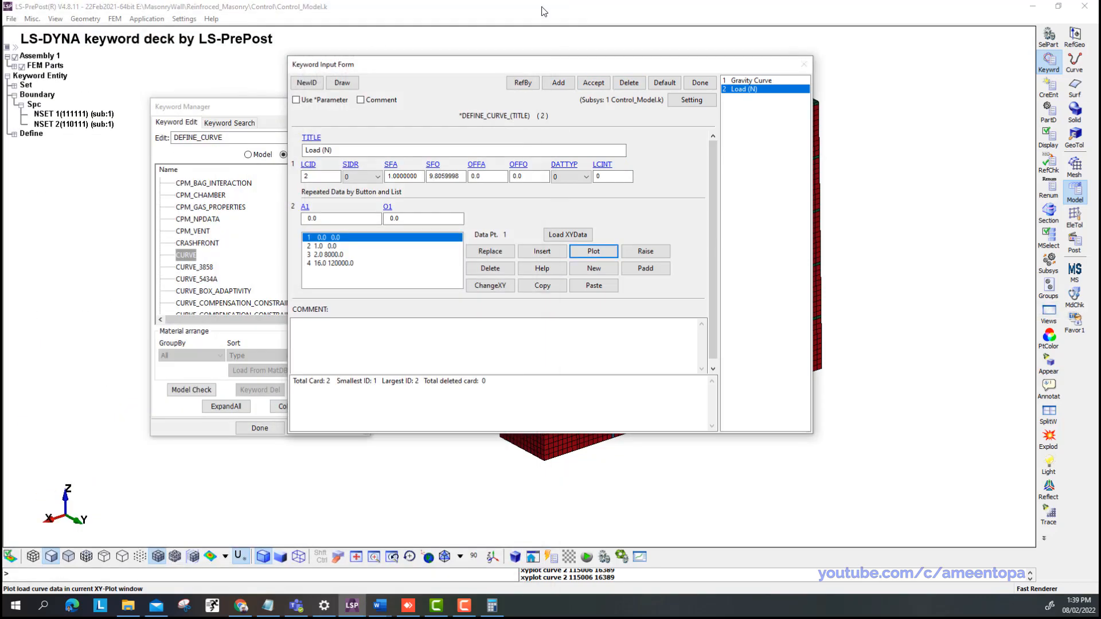
left_click(709, 86)
Find the LOAD_BODY_Z keyword among all available keywords and open its input form.
left_click(249, 156)
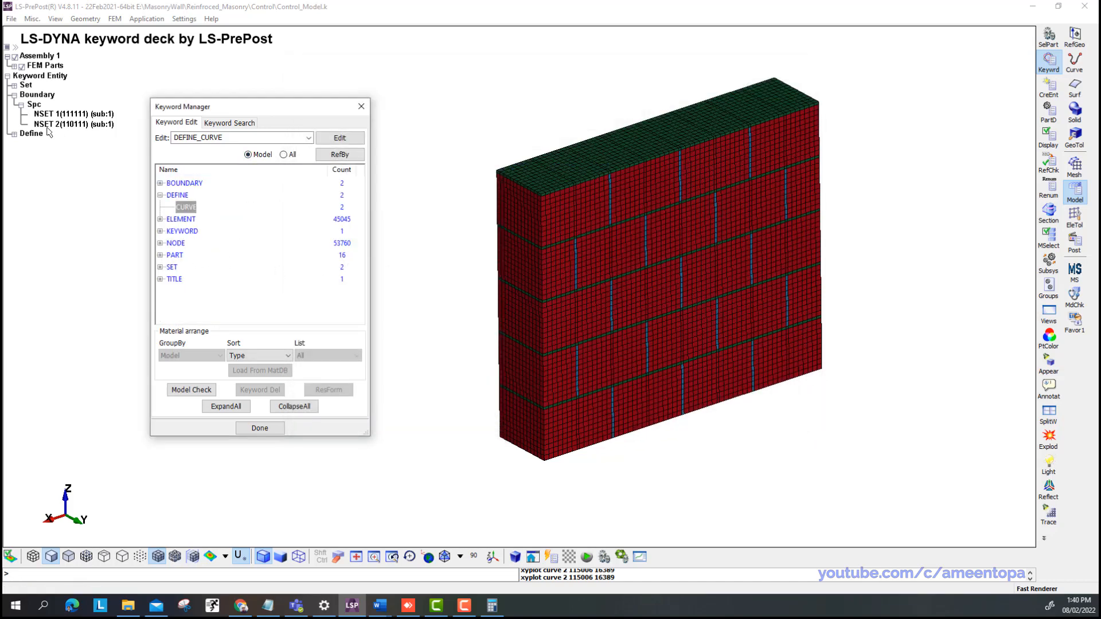
left_click(283, 155)
left_click_drag(358, 208, 357, 185)
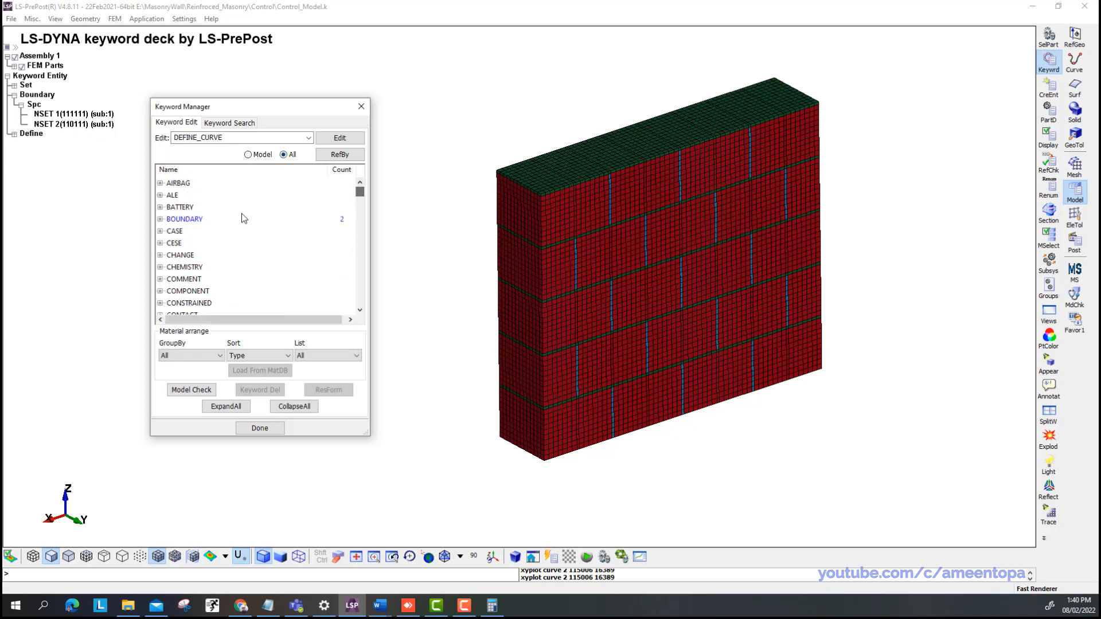
scroll(199, 236, "down", 3)
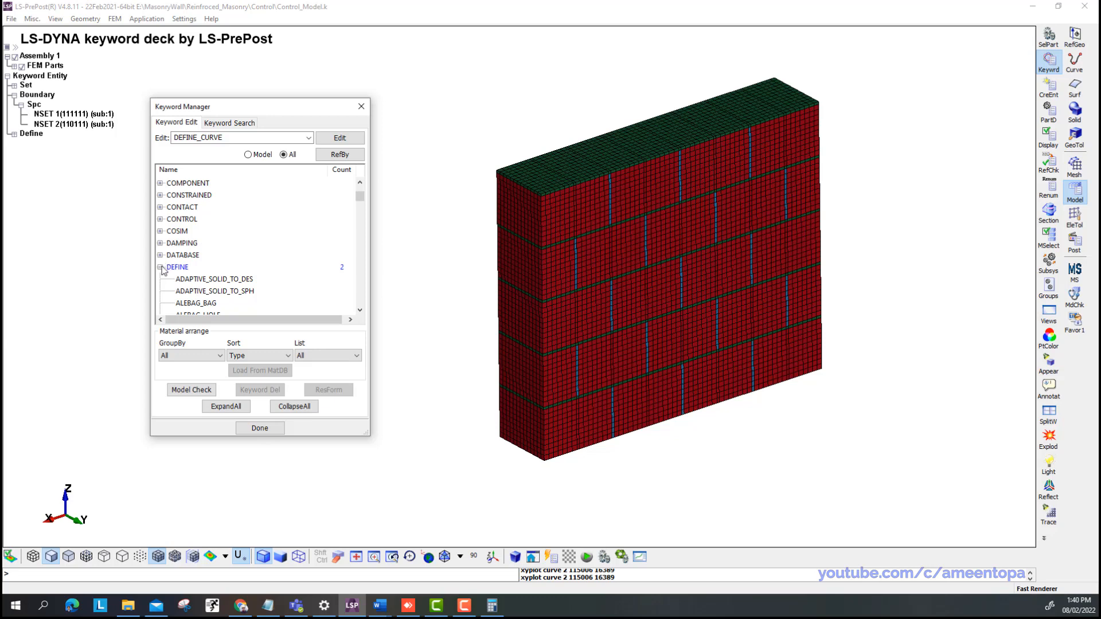
left_click(160, 268)
scroll(200, 270, "down", 5)
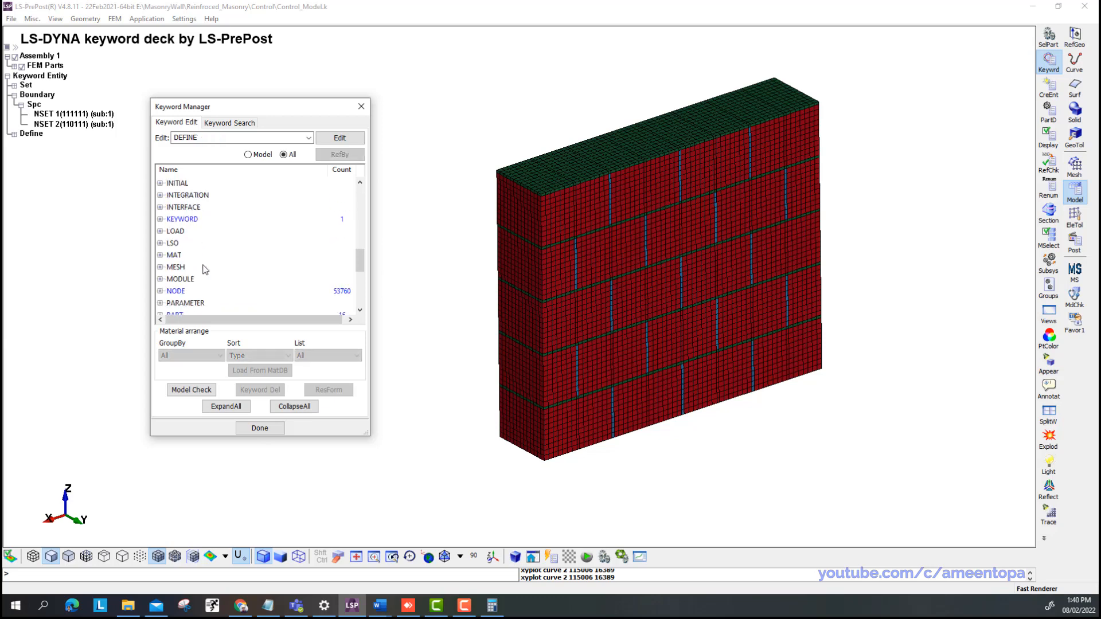
double_click(183, 234)
scroll(205, 256, "down", 1)
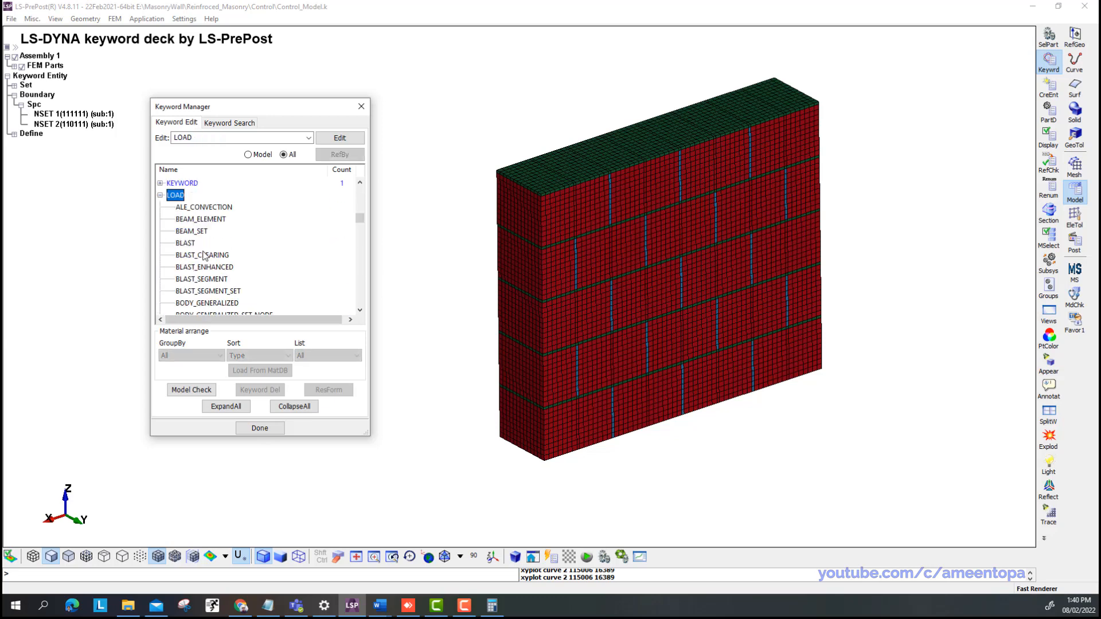
scroll(203, 257, "down", 3)
scroll(205, 284, "down", 1)
left_click(198, 279)
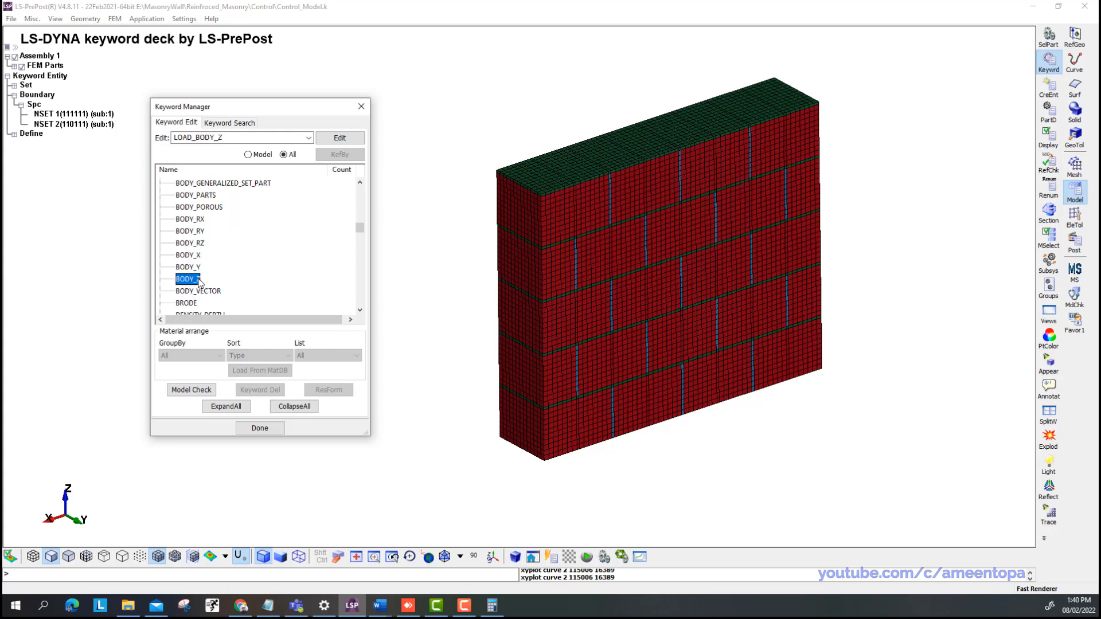
double_click(198, 280)
Link the Gravity Curve as LCID of the LOAD_BODY_Z card, accept the card and close its form.
left_click(322, 239)
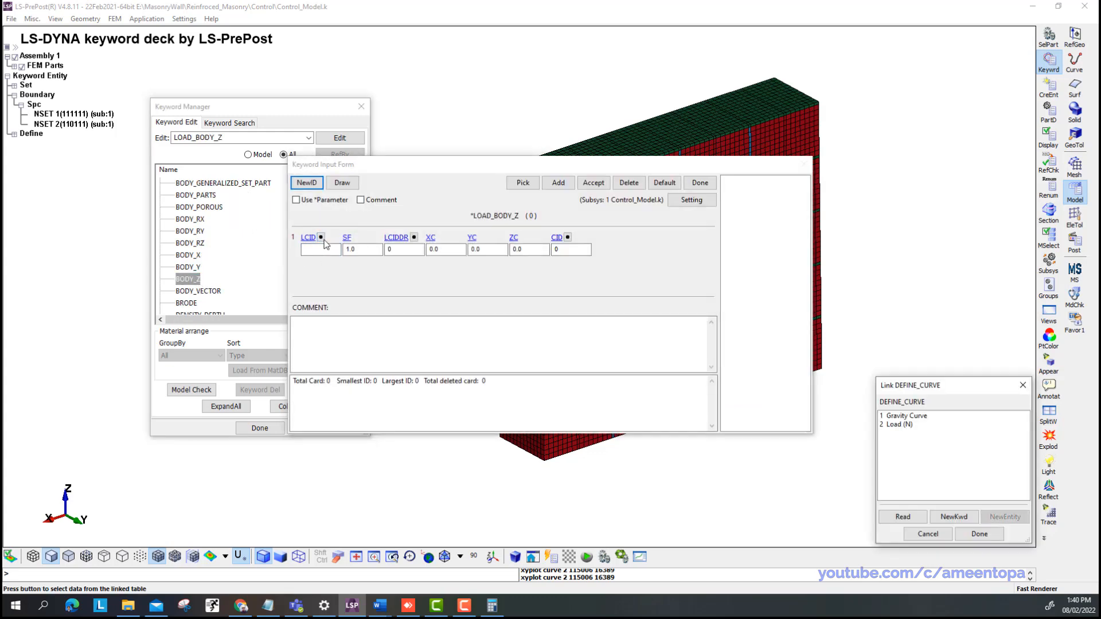
double_click(901, 416)
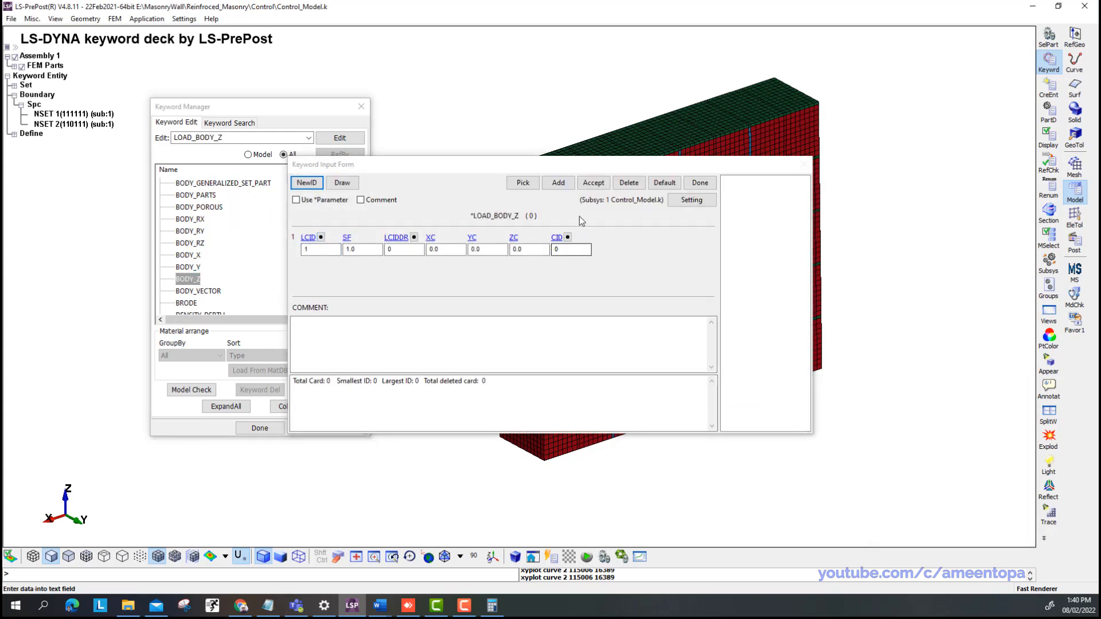
left_click(593, 184)
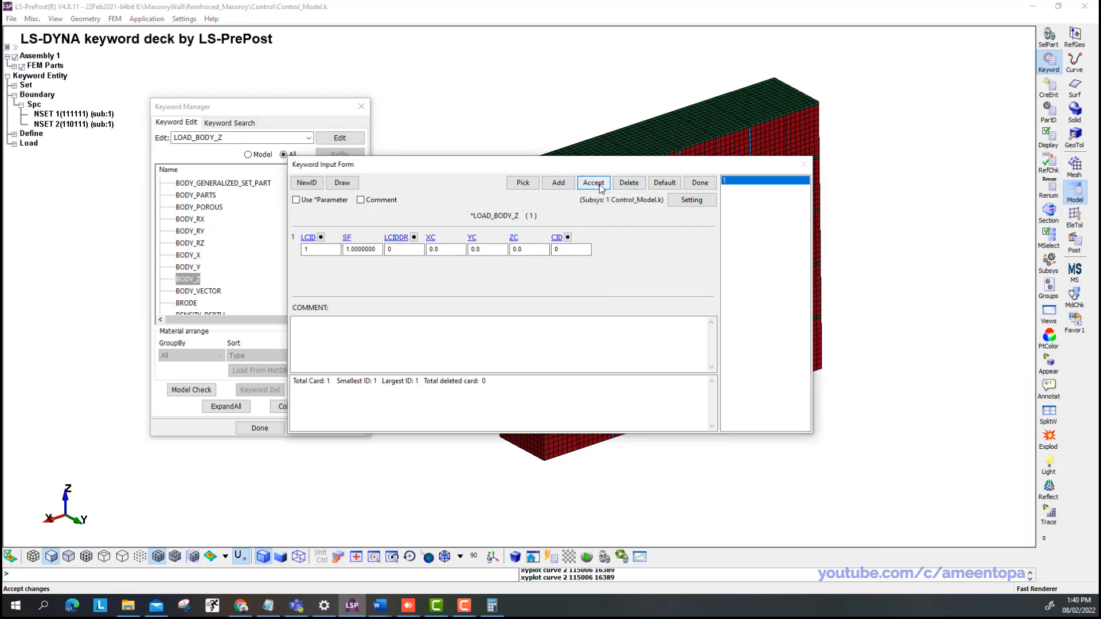
left_click(698, 184)
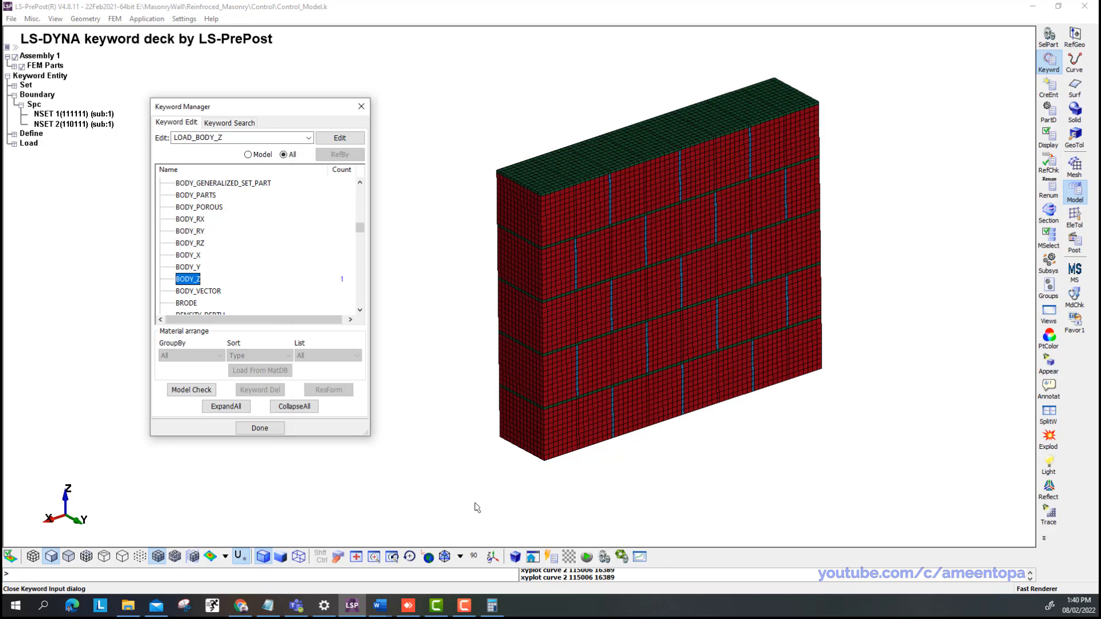
Display the wall as edge lines without mesh and show the Z body load to check its direction.
left_click(159, 556)
left_click(124, 557)
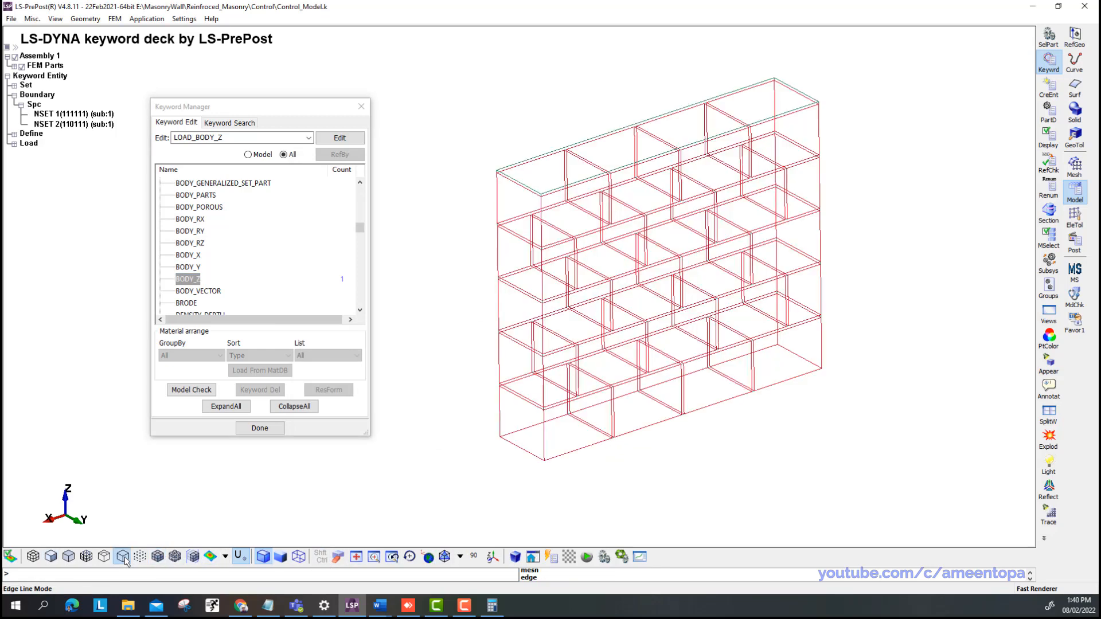
left_click(14, 144)
left_click(22, 154)
left_click(44, 164)
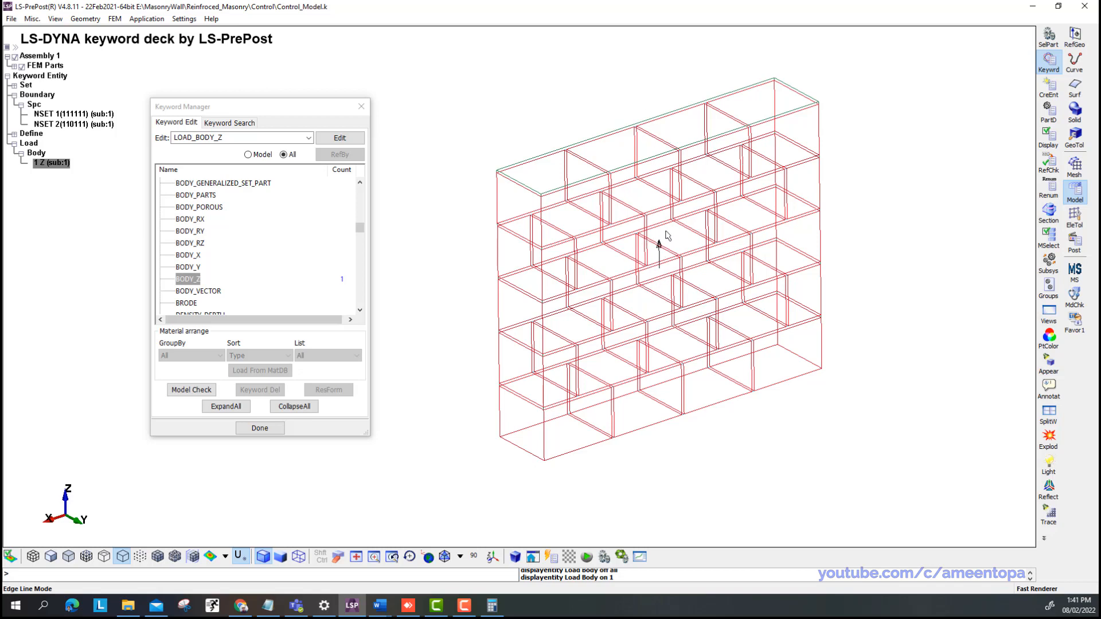
Open the LOAD_NODE_SET keyword form and link the Top Nodes set as its NSID.
left_click(201, 281)
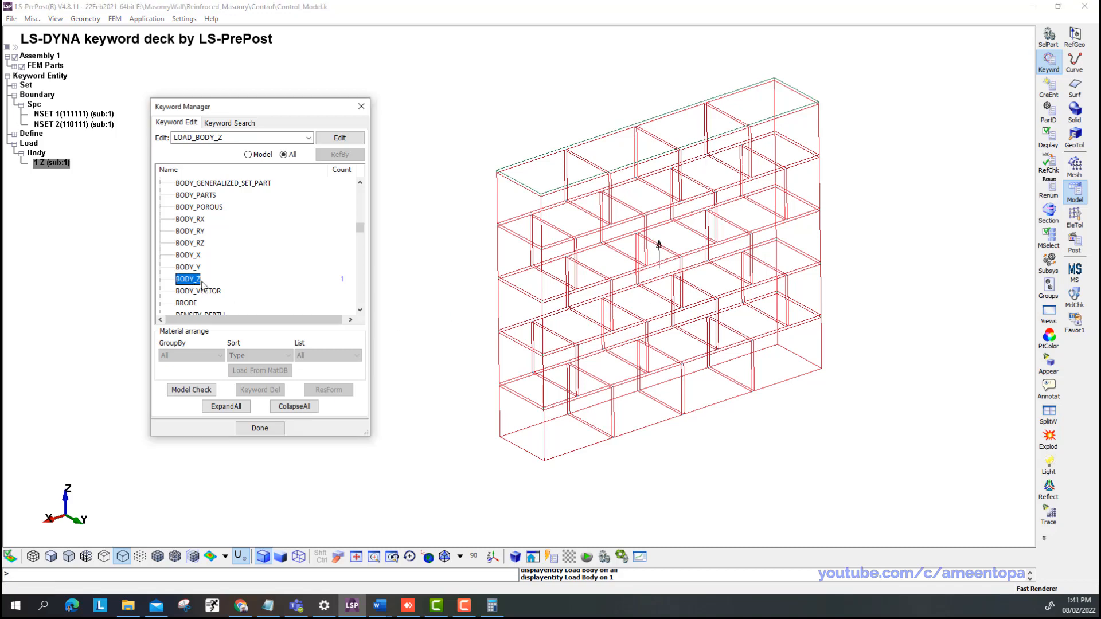
scroll(239, 291, "down", 12)
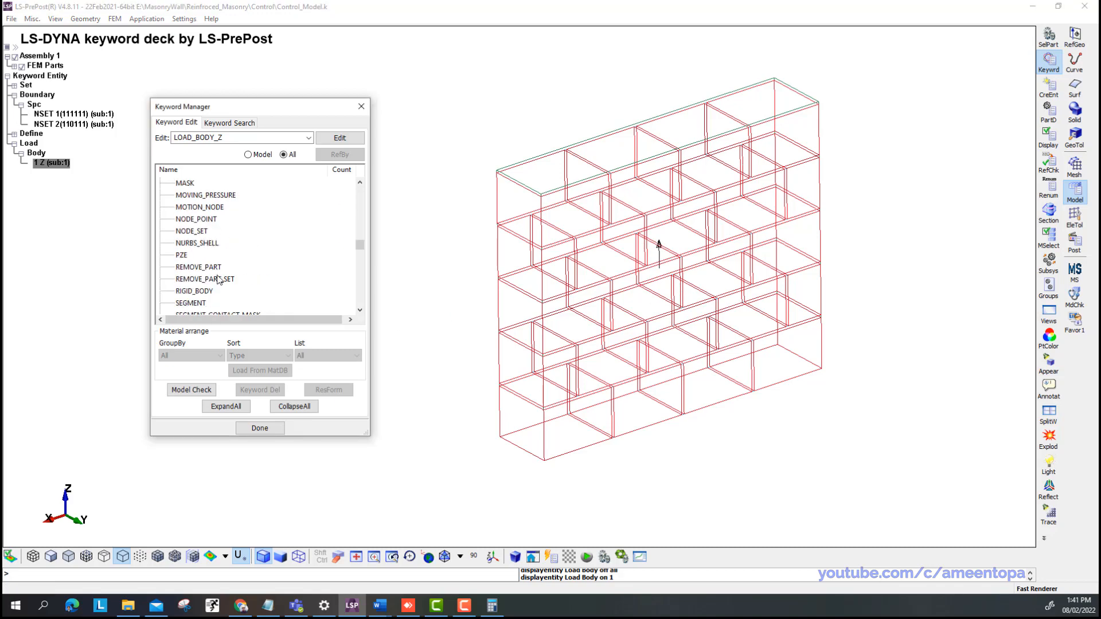
double_click(195, 231)
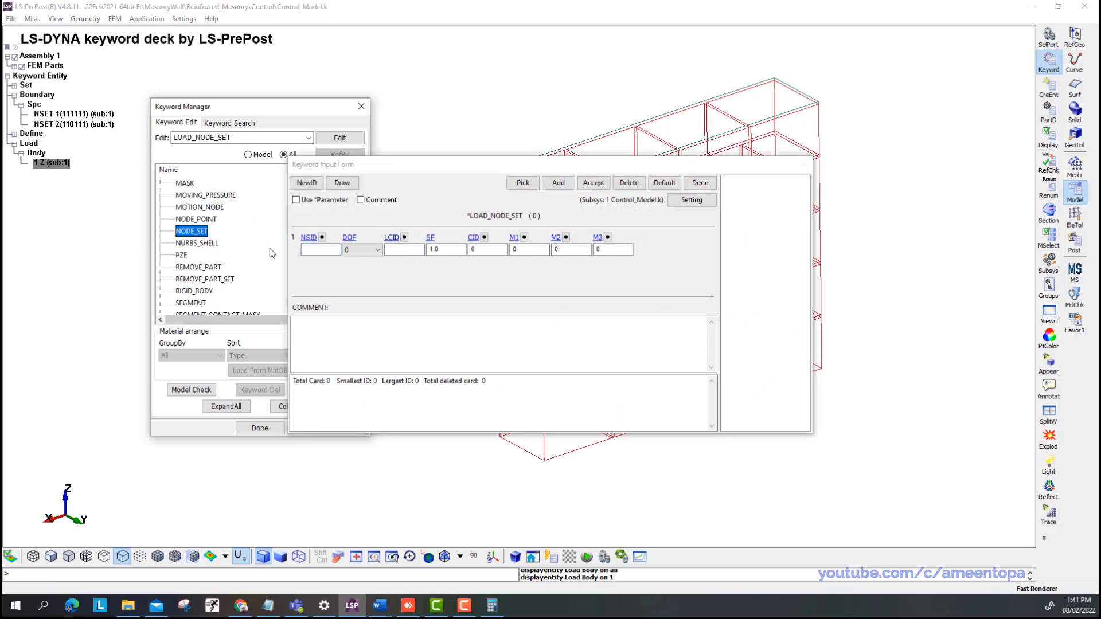
left_click(321, 238)
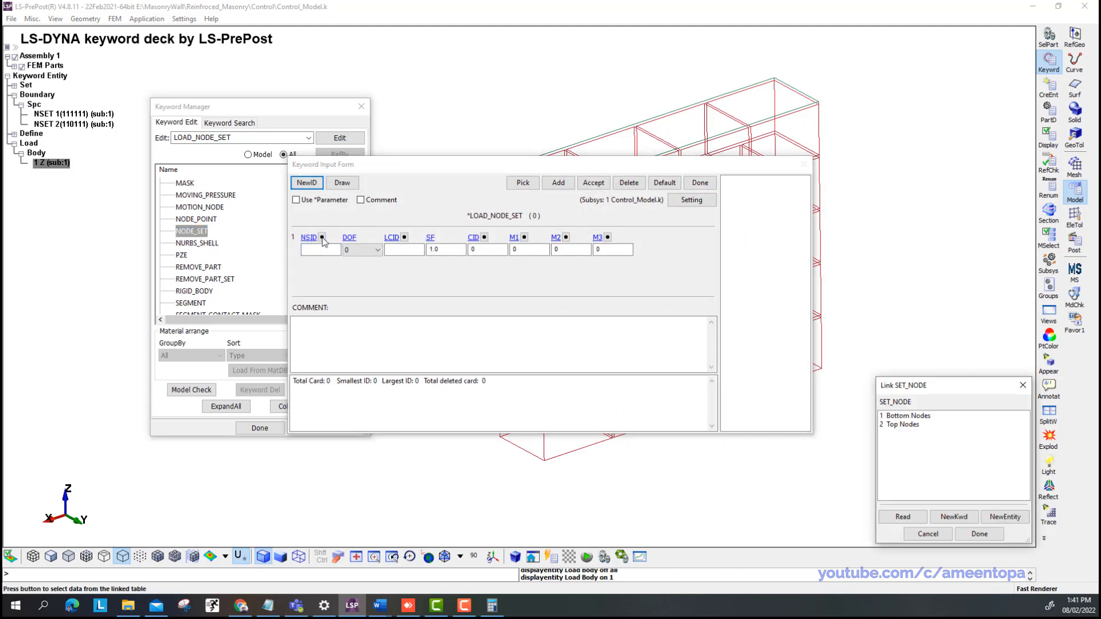
double_click(903, 425)
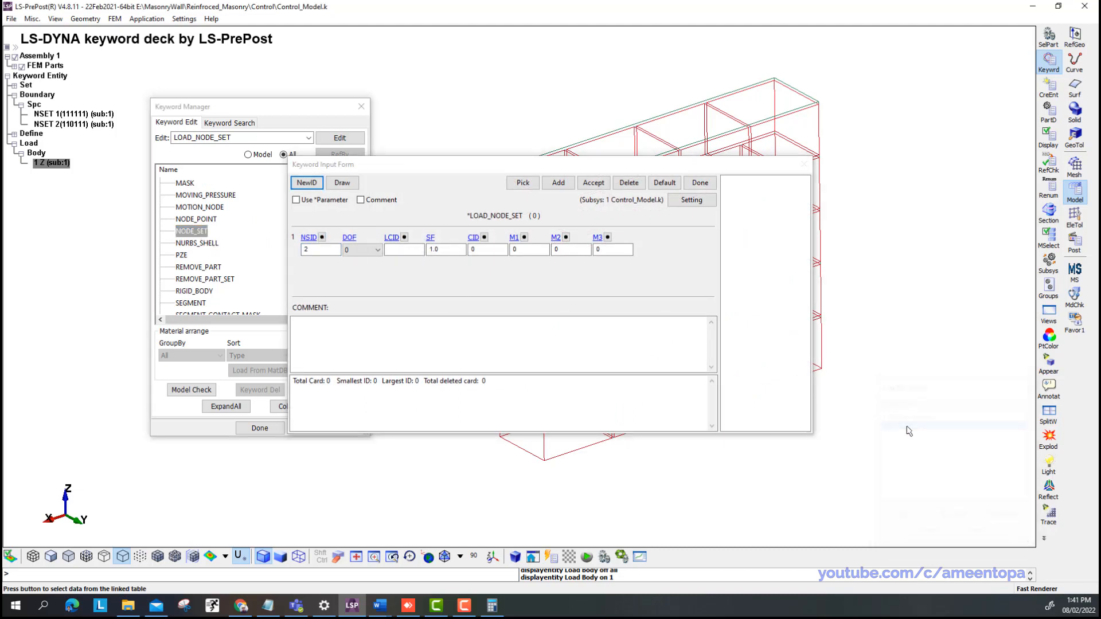
Set the LOAD_NODE_SET degree of freedom to 3, link the Load (N) curve as LCID, and accept and close the card.
left_click(360, 251)
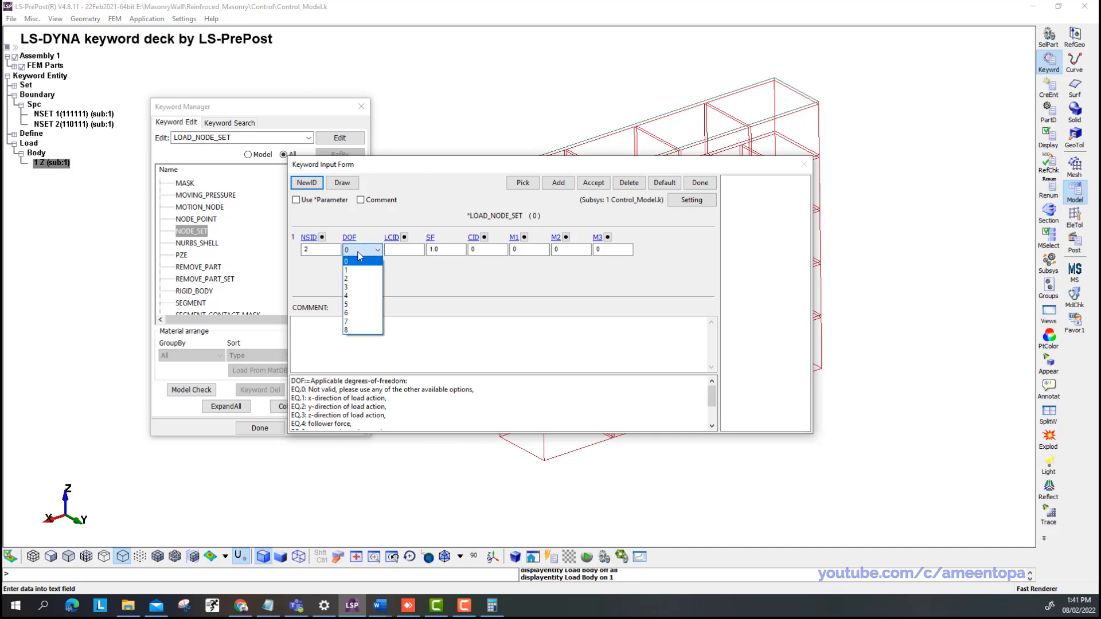
left_click(357, 288)
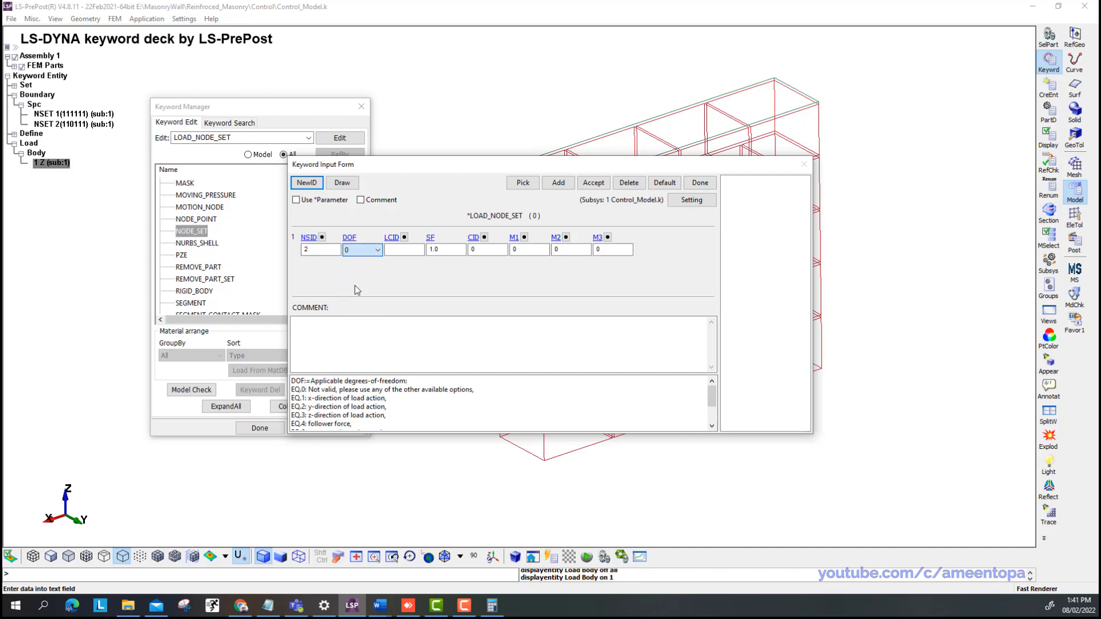
left_click(404, 237)
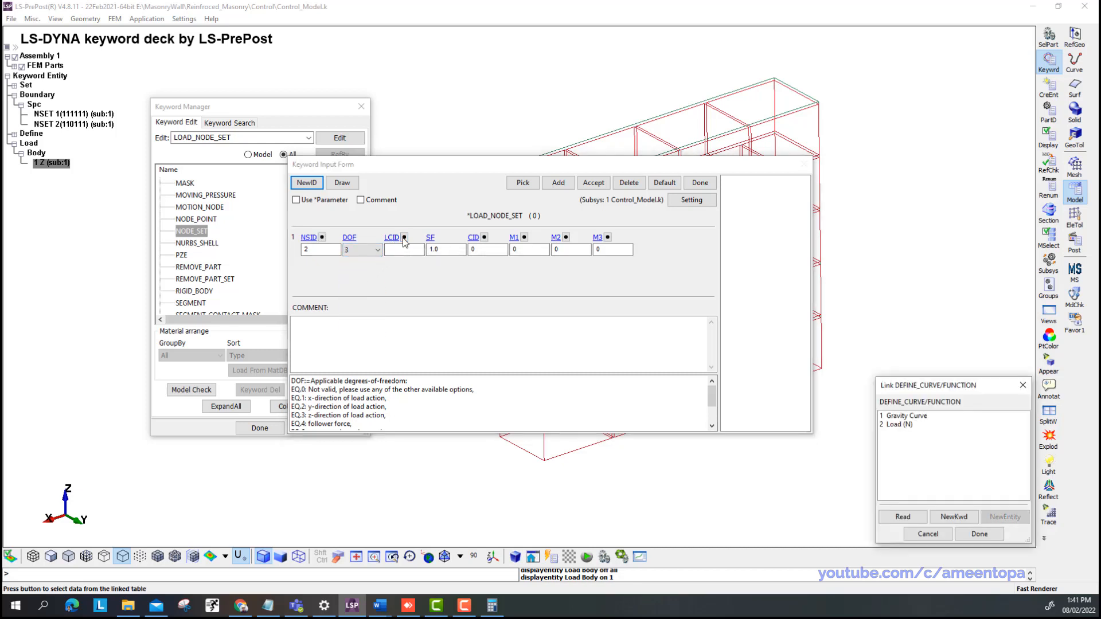
double_click(896, 425)
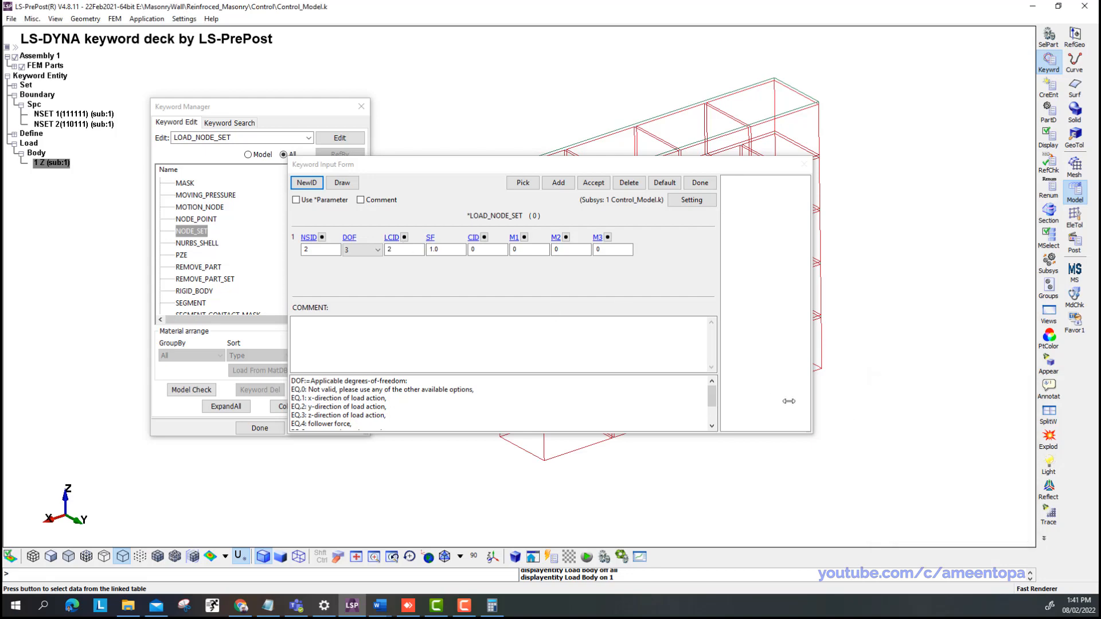
left_click(594, 182)
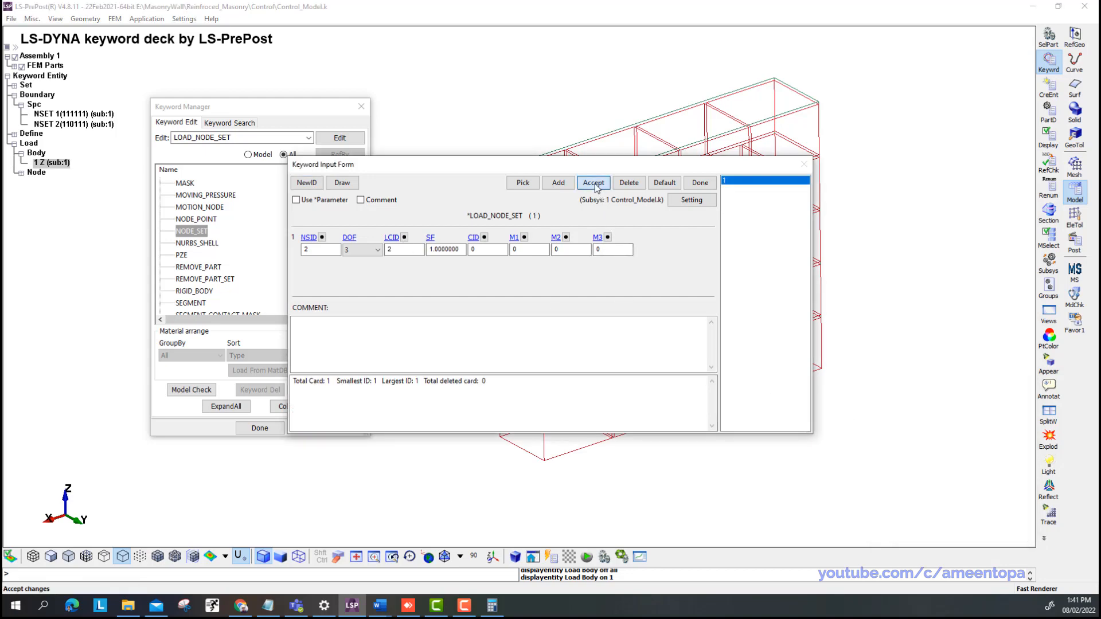
left_click(700, 182)
Show the load on node set 2 in the model to check the direction of its arrows.
left_click(21, 172)
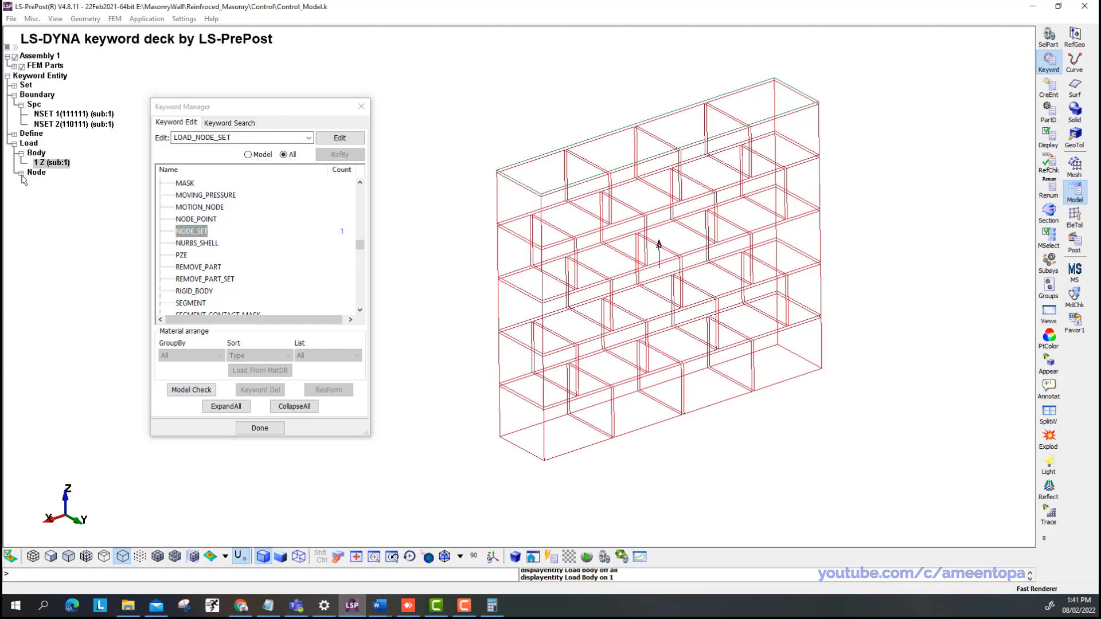
left_click(58, 184)
scroll(531, 190, "up", 2)
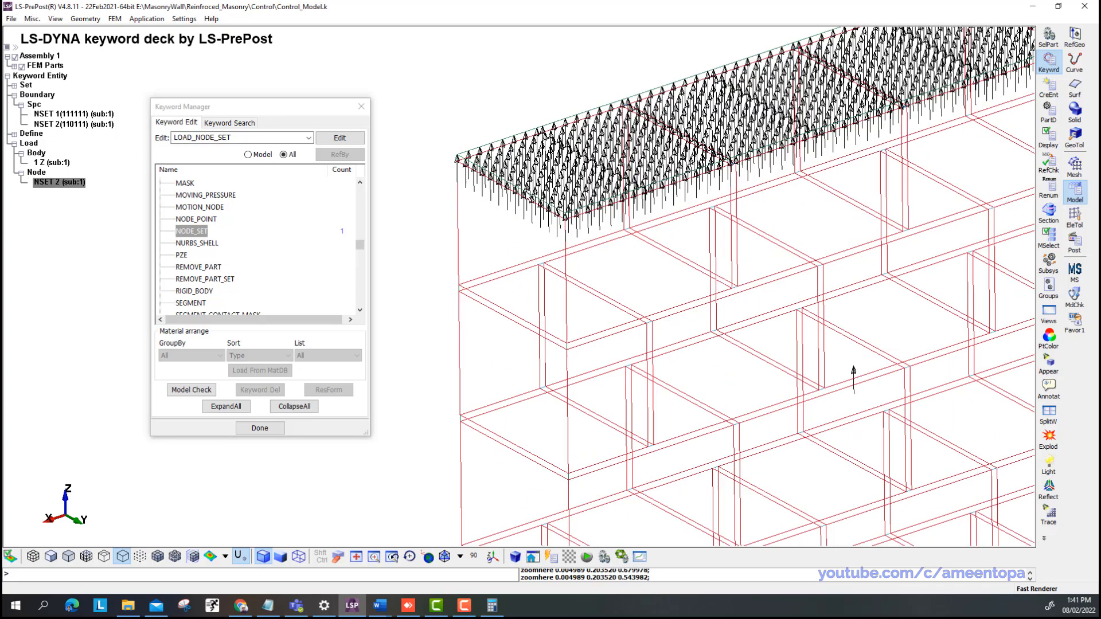
scroll(527, 195, "down", 2)
Set the scale factor SF of the LOAD_NODE_SET card to -1, accept it and close the form.
double_click(191, 231)
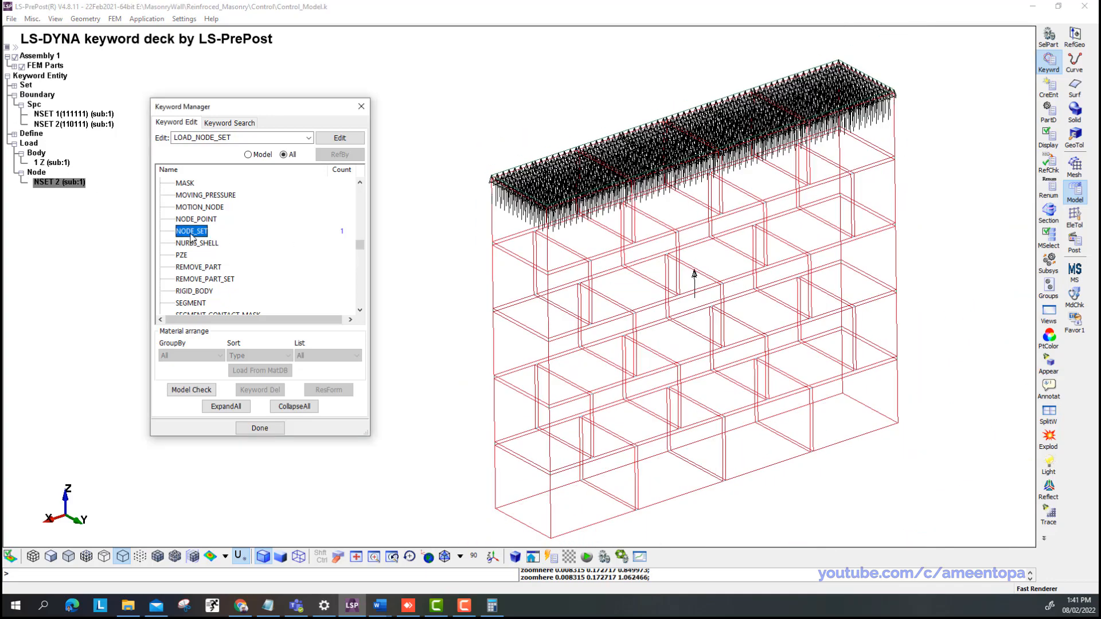
left_click(432, 250)
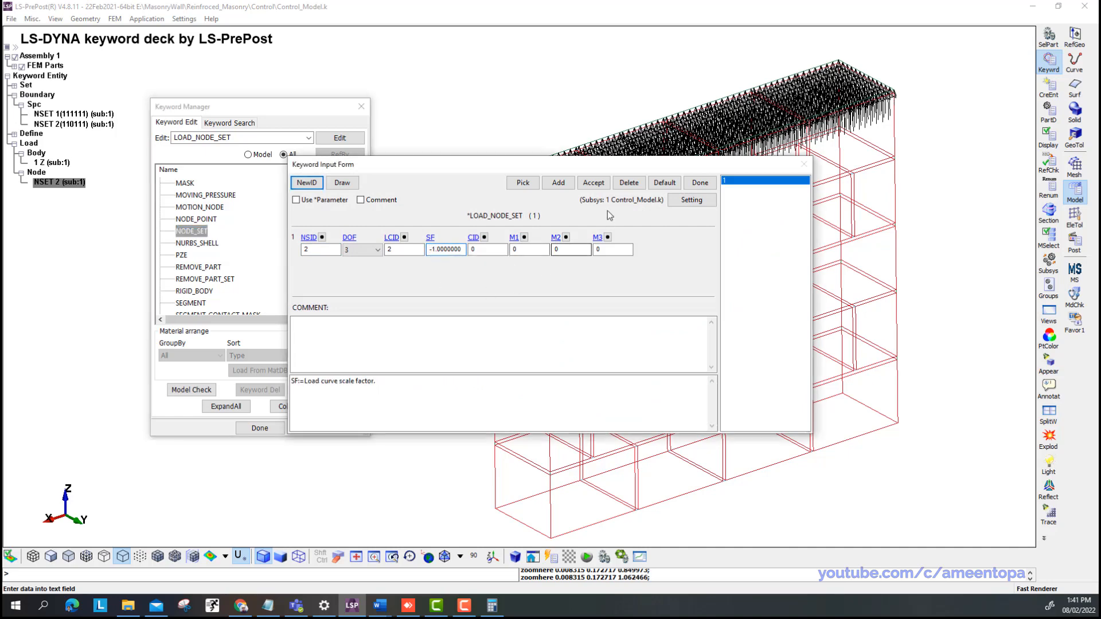
left_click(593, 183)
left_click(701, 183)
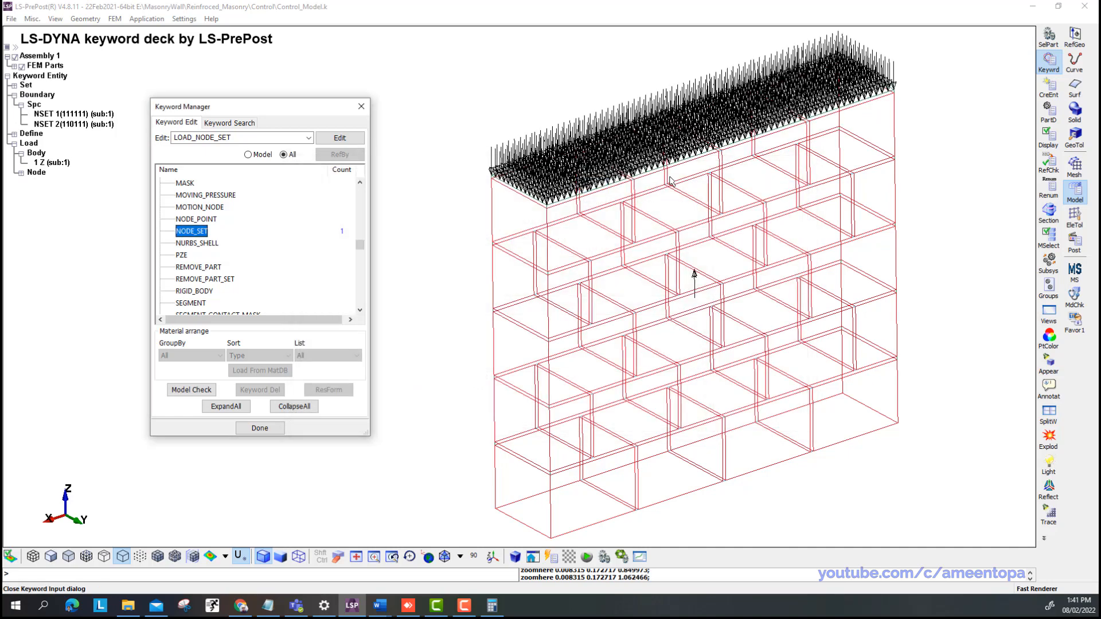
middle_click_drag(696, 276, 663, 290, "shift")
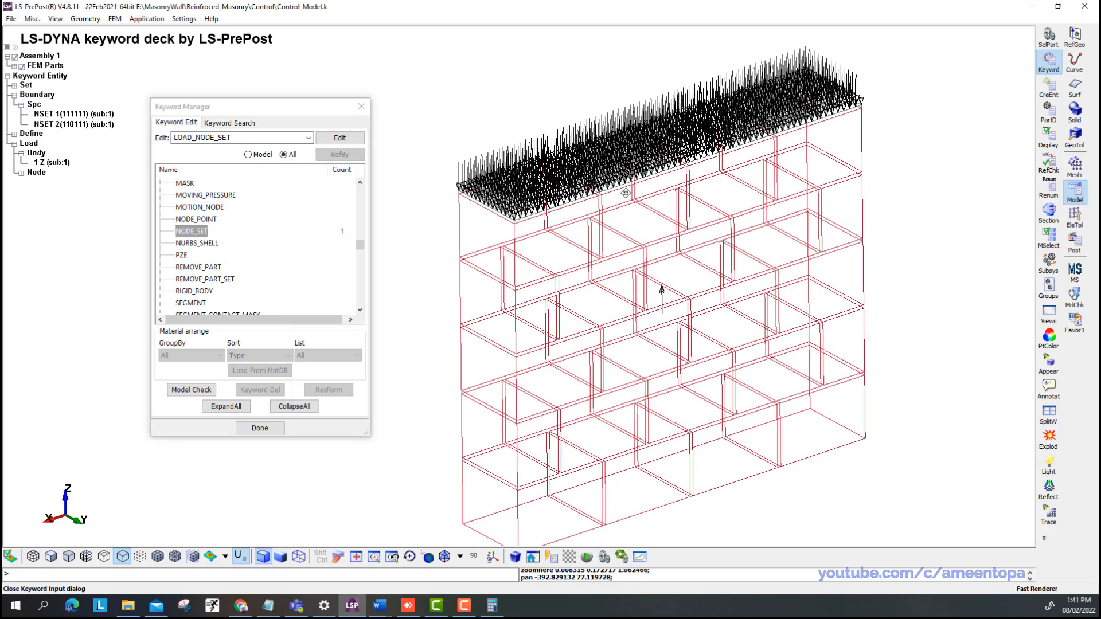
List only the model's keywords and look up the number of nodes in the Top Nodes set.
left_click(248, 154)
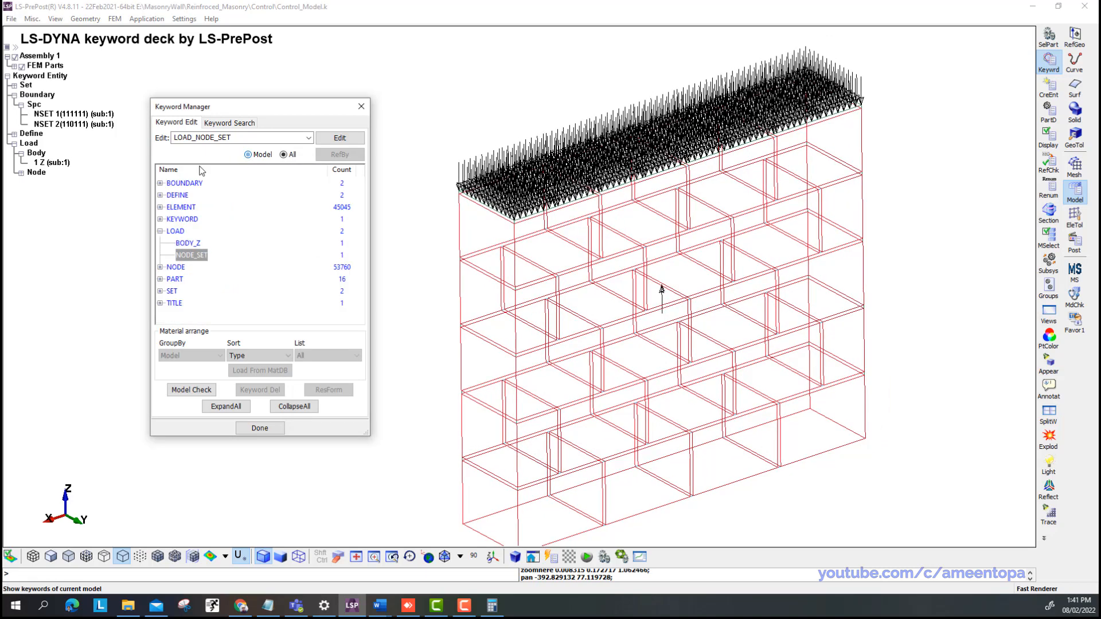
double_click(178, 292)
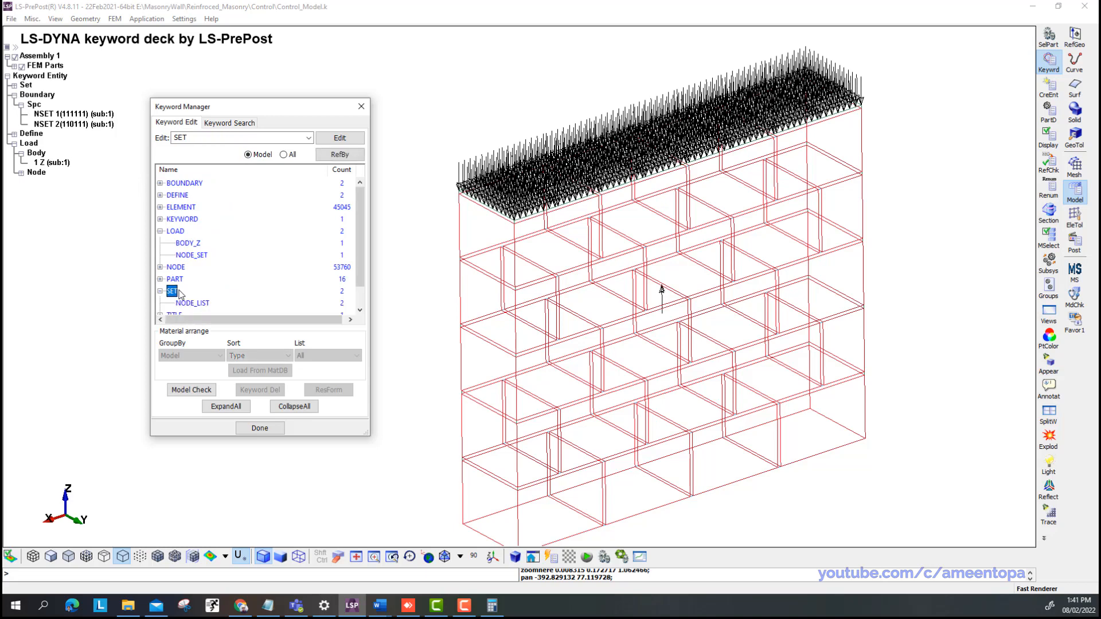
double_click(192, 303)
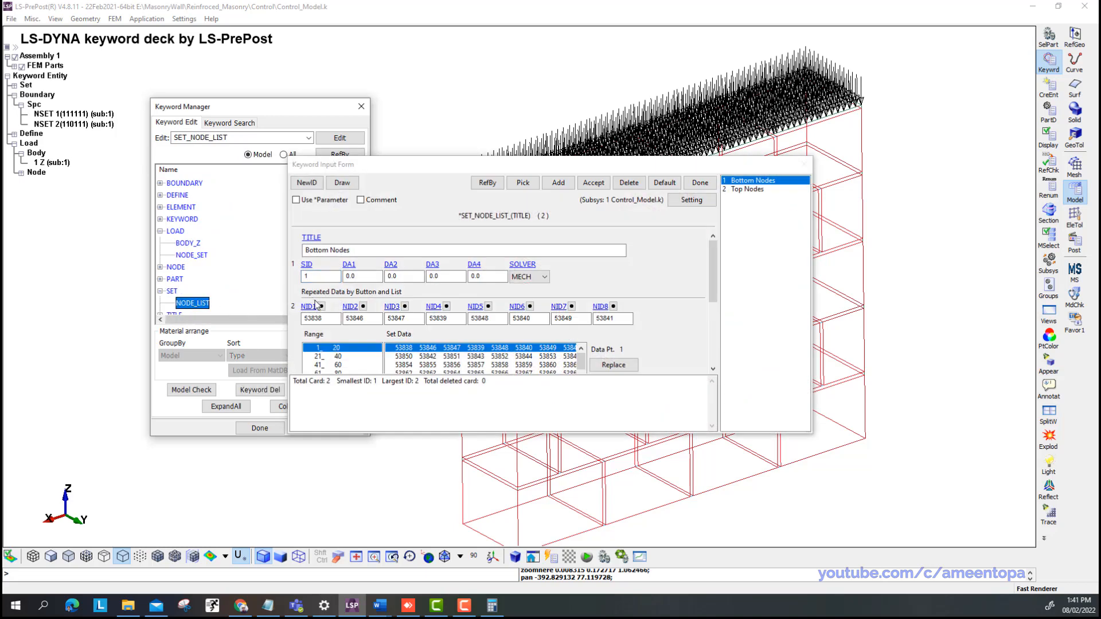
left_click(699, 182)
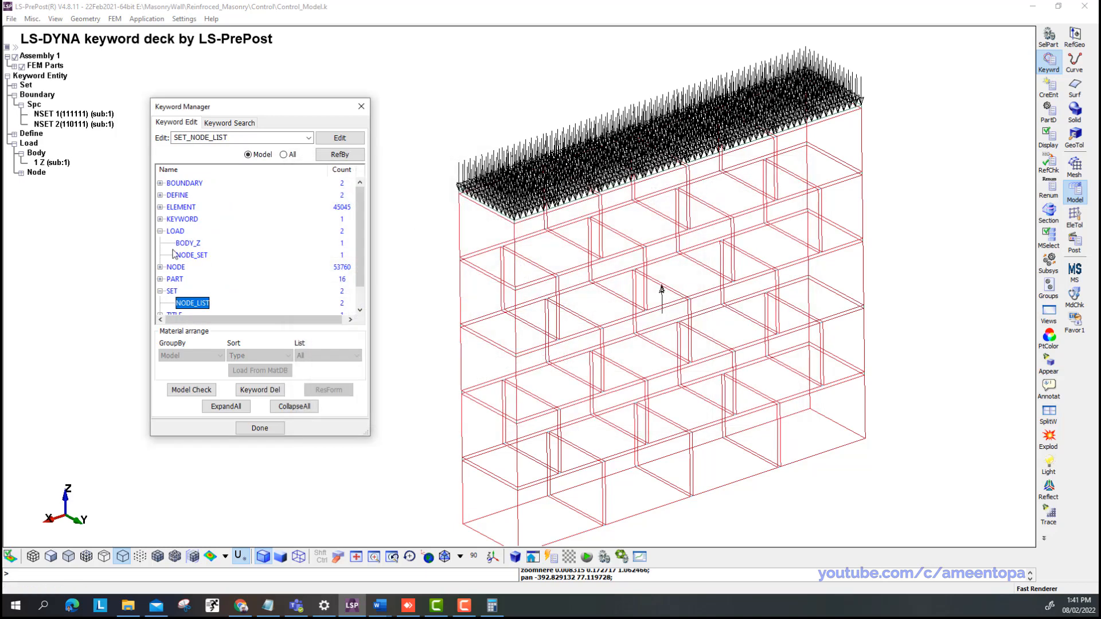
left_click(22, 173)
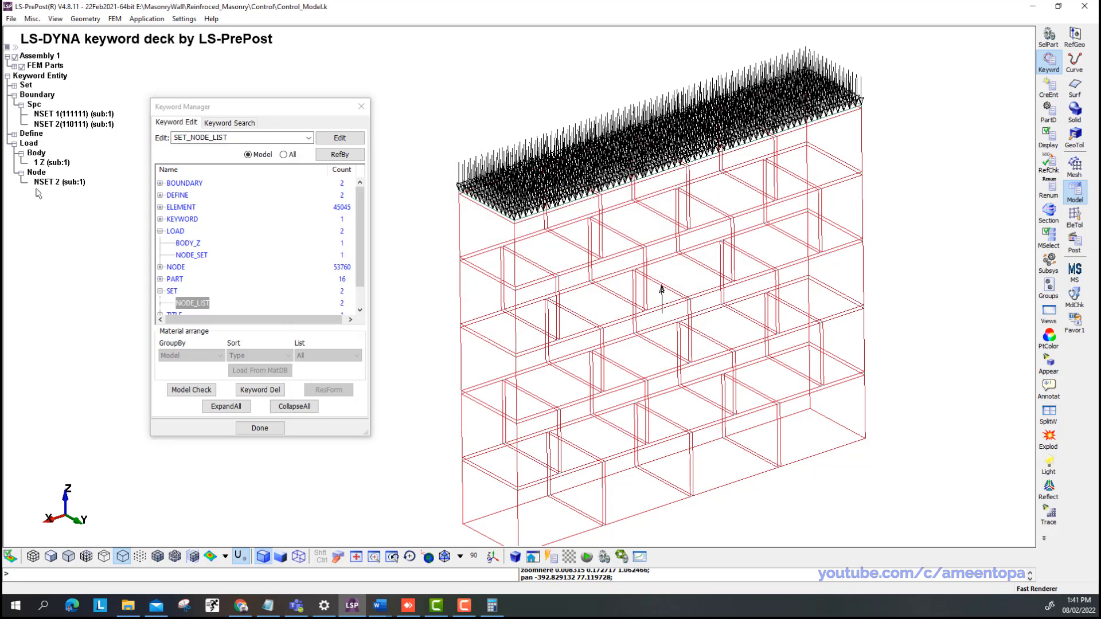
left_click(1049, 87)
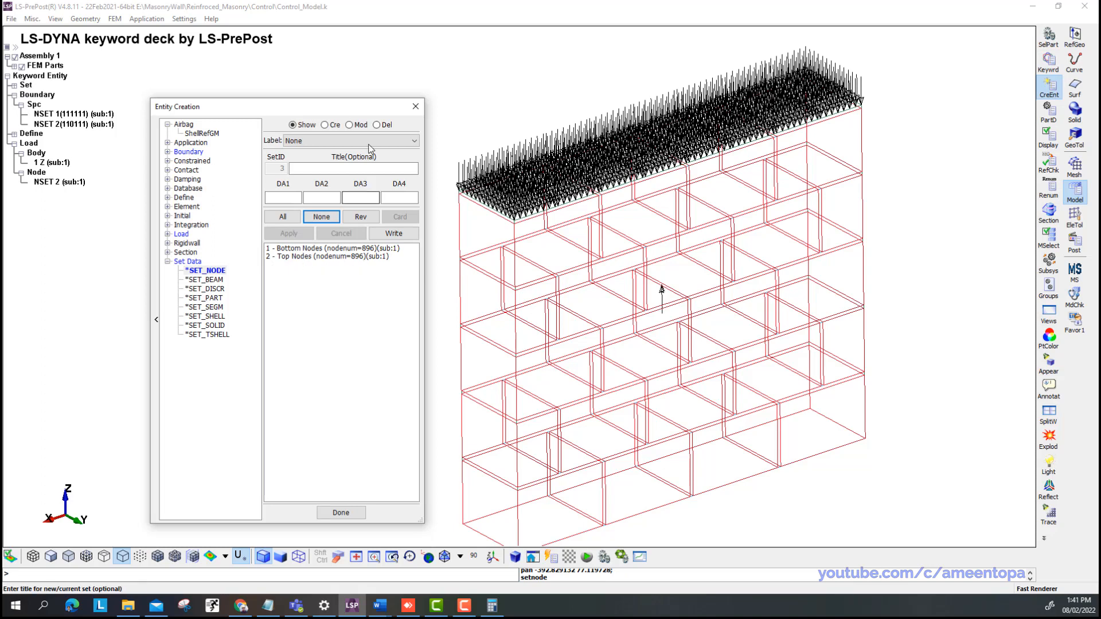
left_click(416, 106)
Switch to Calculator, compute the reciprocal of 896 and copy the result.
left_click(493, 605)
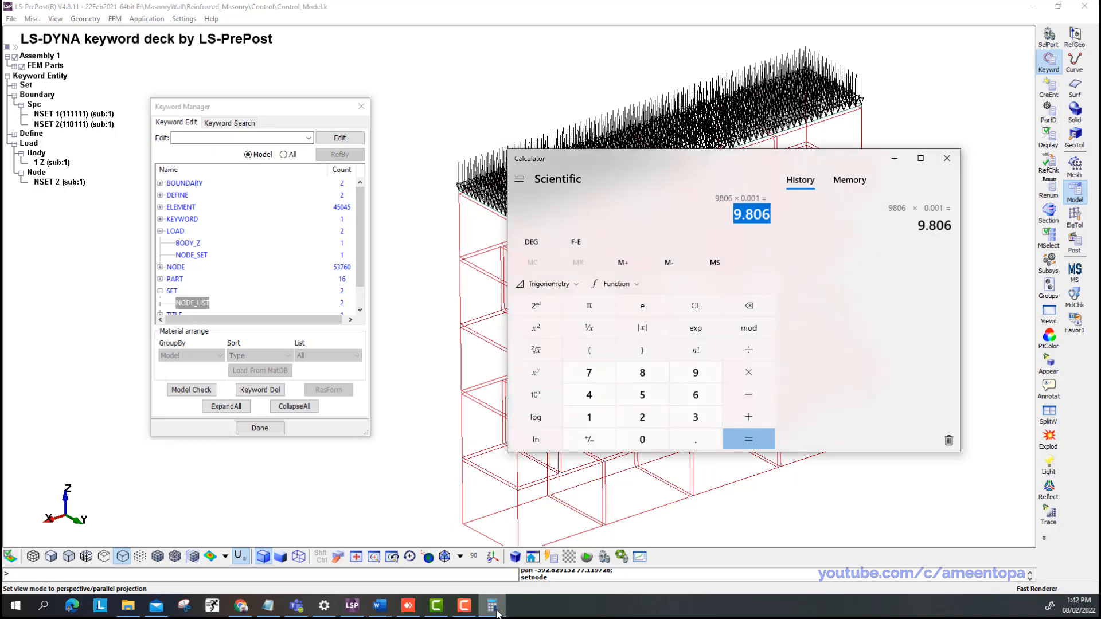
type("896")
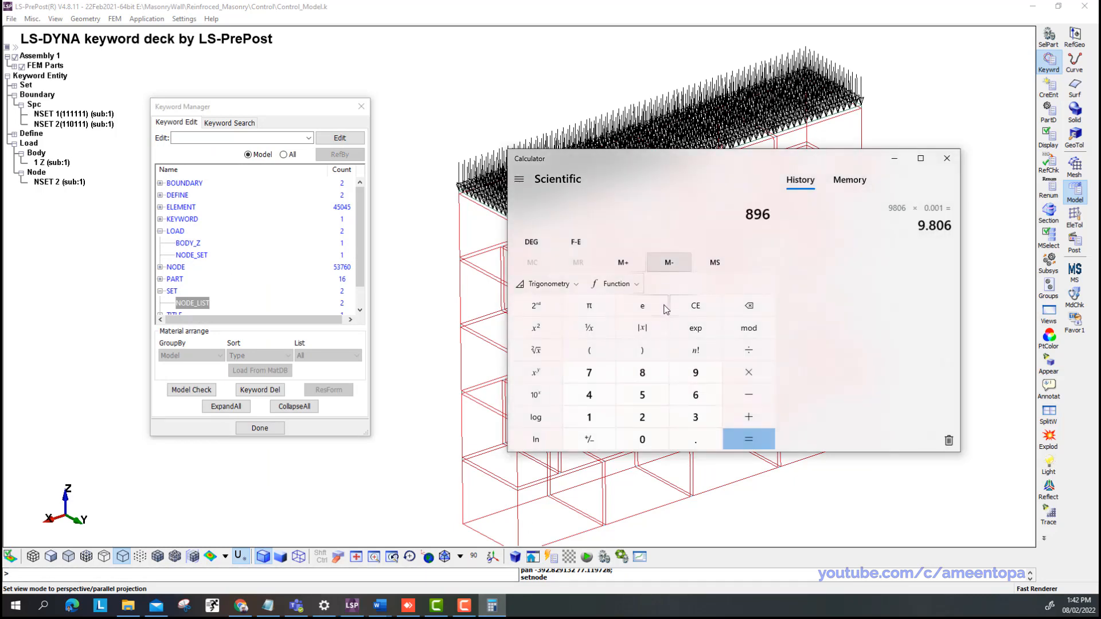
left_click(599, 327)
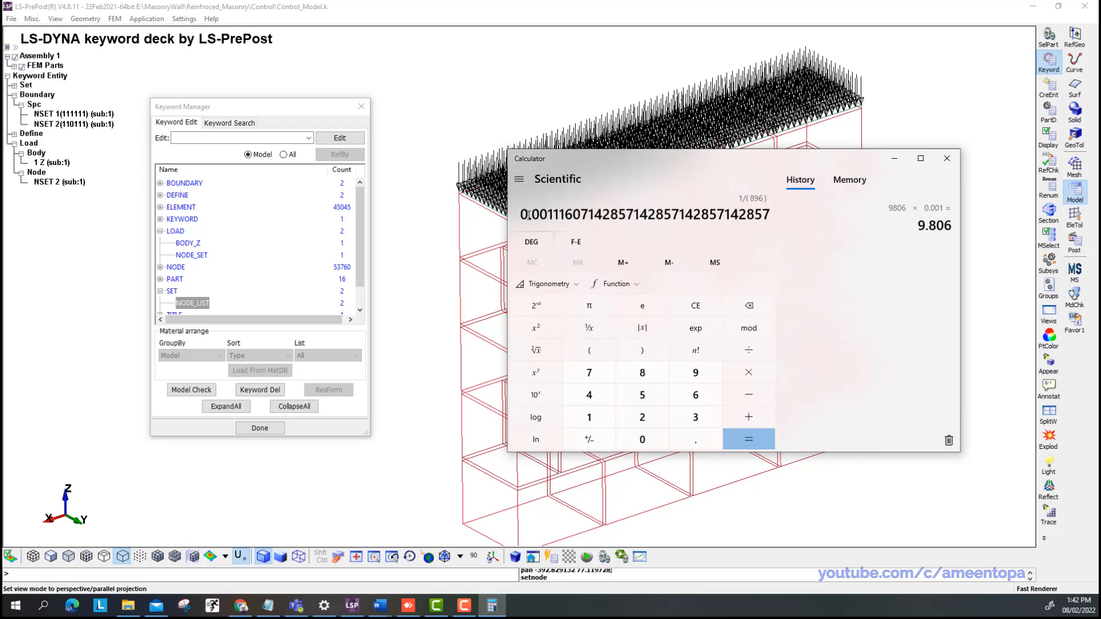
left_click_drag(520, 213, 772, 208)
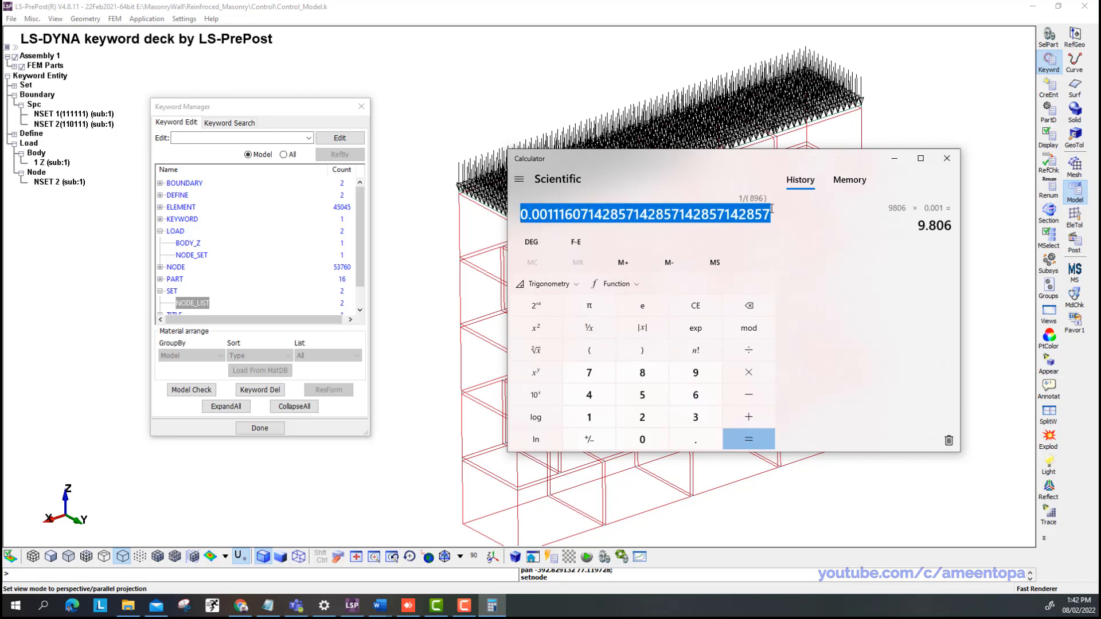
right_click(706, 208)
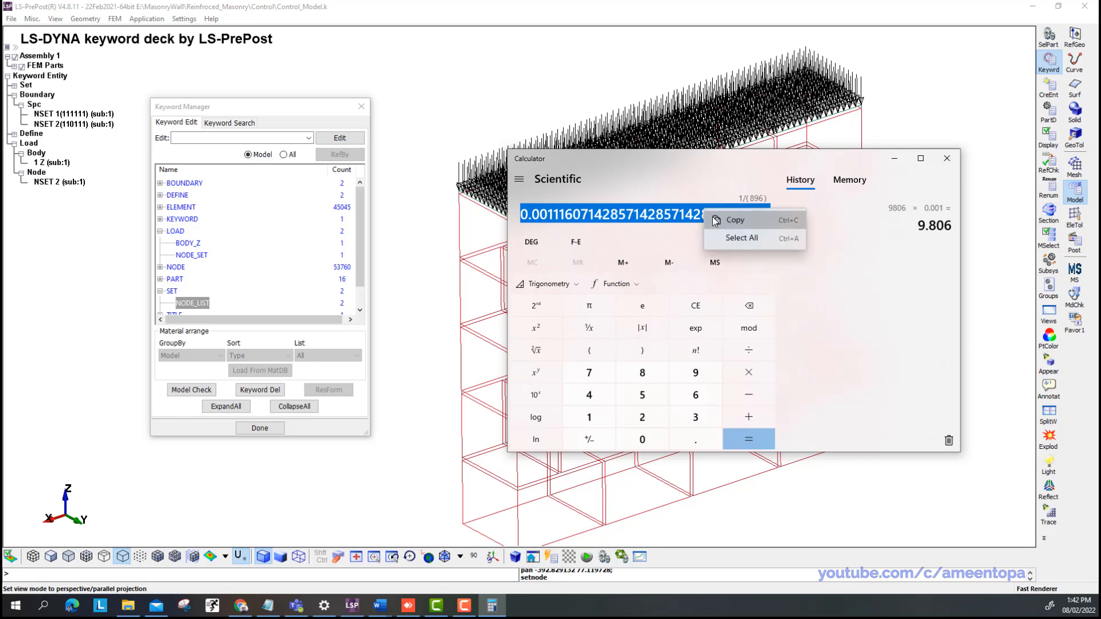
left_click(731, 219)
left_click(201, 304)
double_click(201, 304)
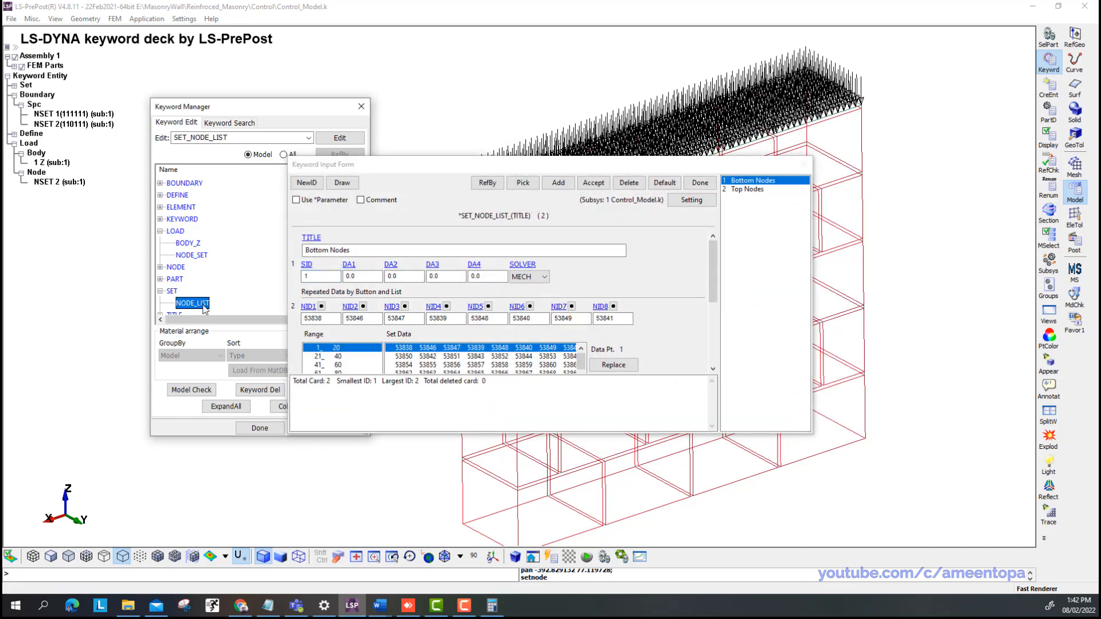
left_click(700, 182)
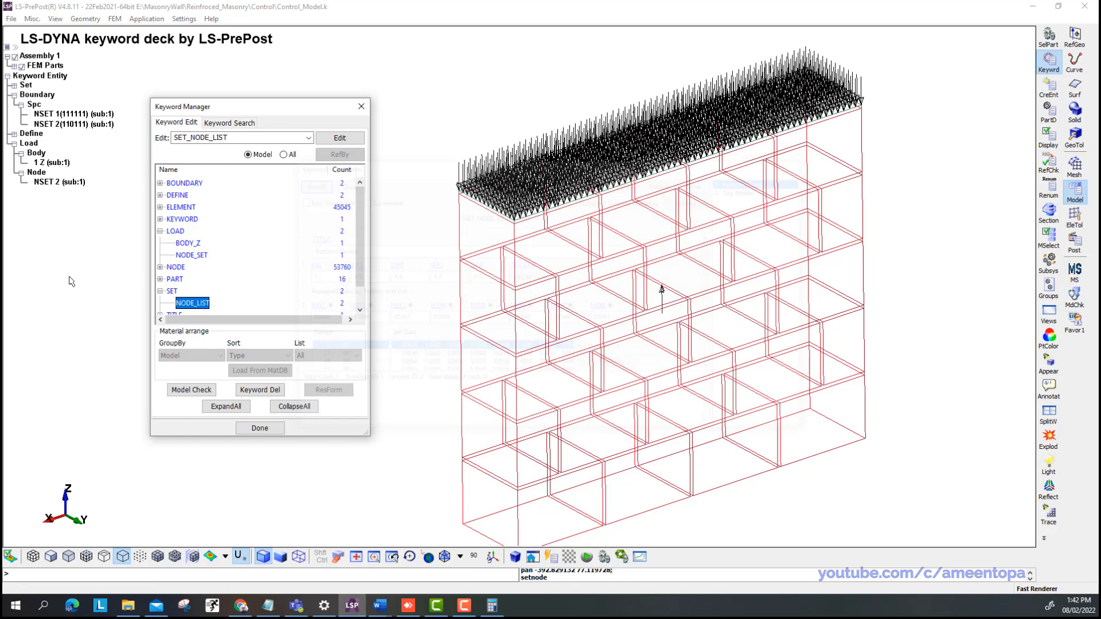
Replace the LOAD_NODE_SET scale factor SF with the copied reciprocal as a negative value, -0.0011161, then accept and close the card.
double_click(192, 255)
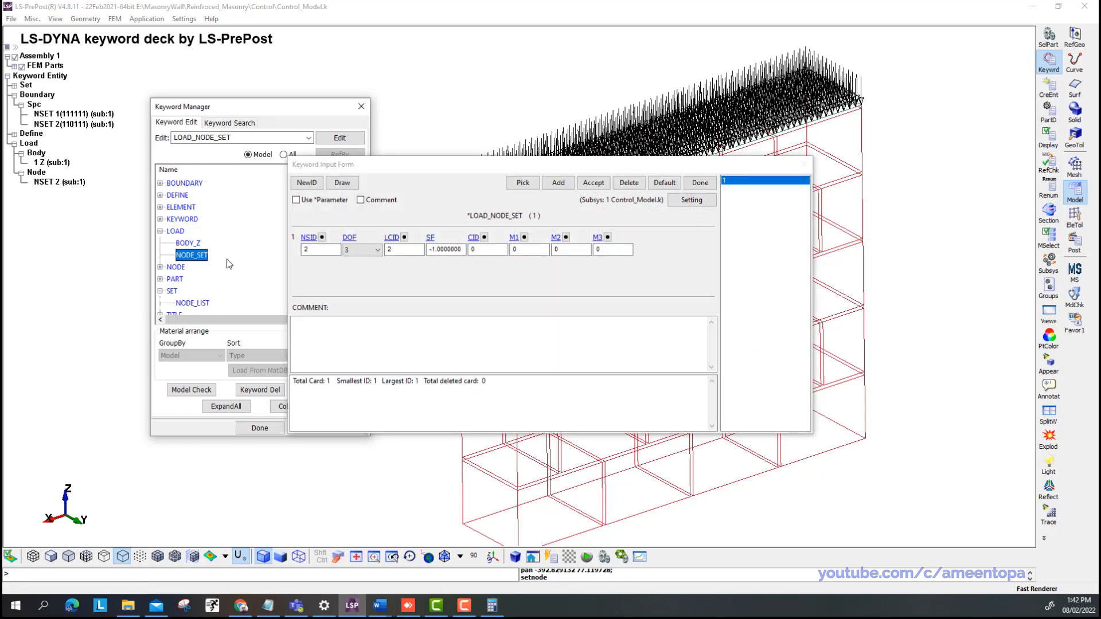
double_click(446, 248)
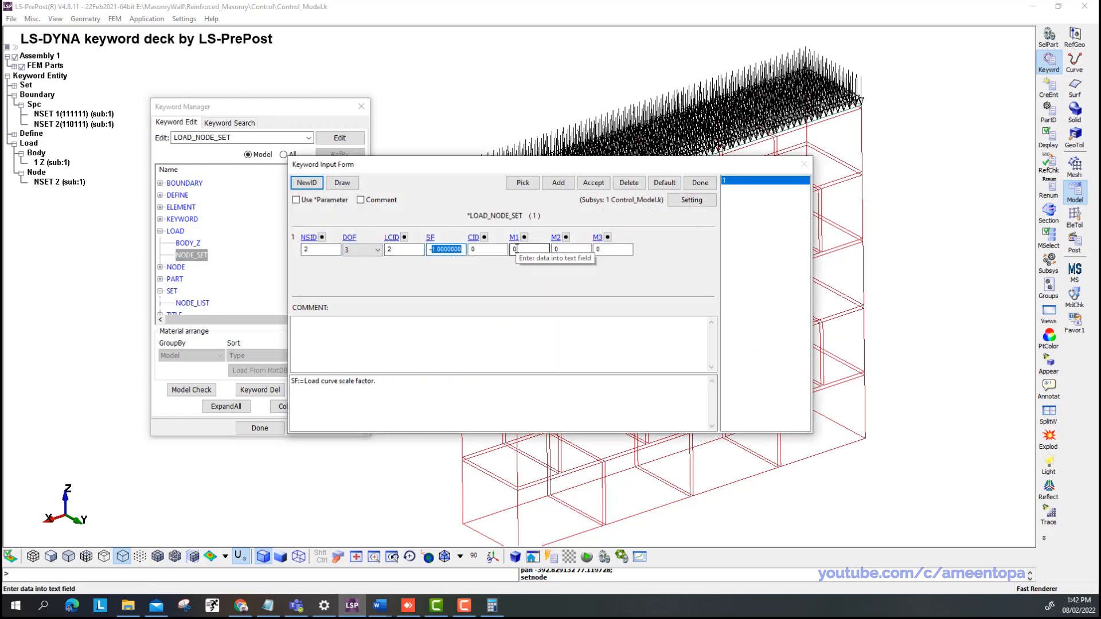
key("Delete")
key("ctrl+v")
left_click(594, 182)
left_click(449, 255)
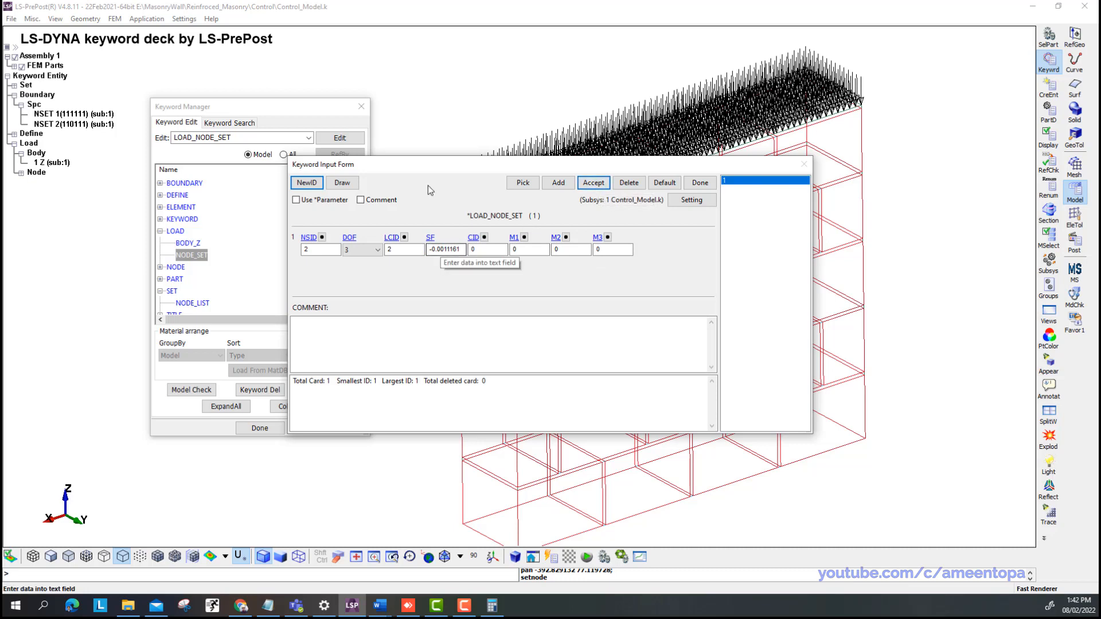
left_click_drag(419, 157, 428, 201)
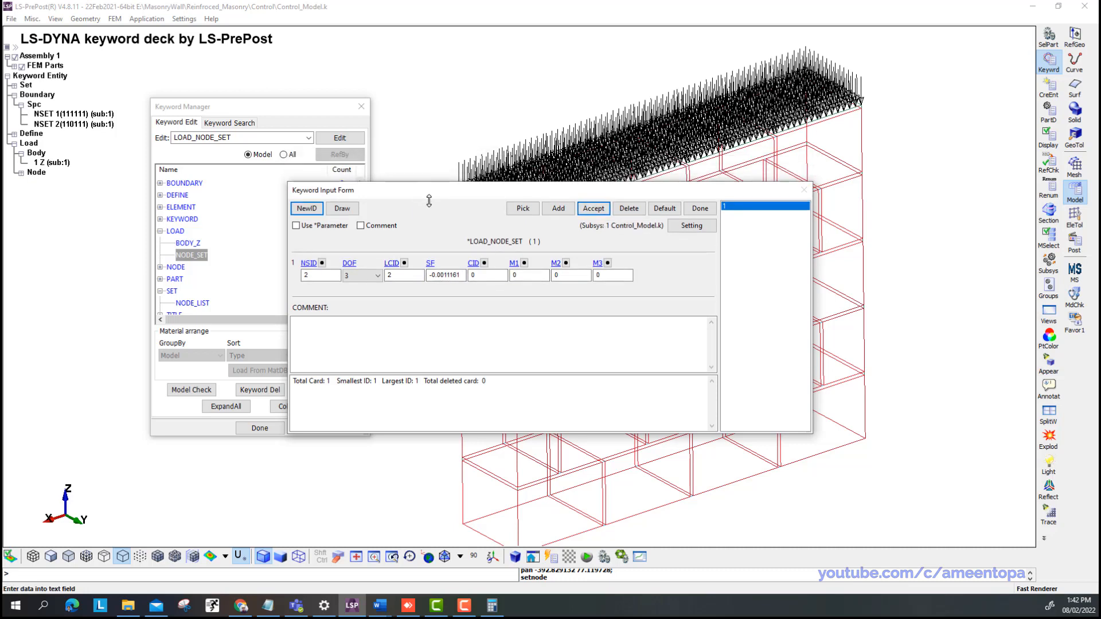
left_click(597, 208)
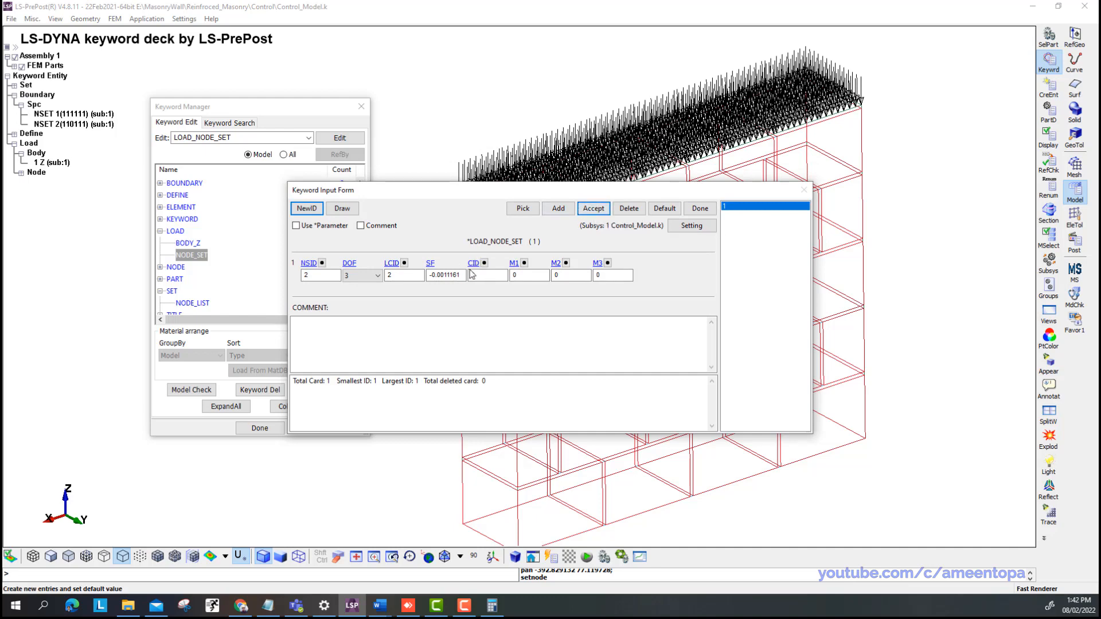
left_click(699, 210)
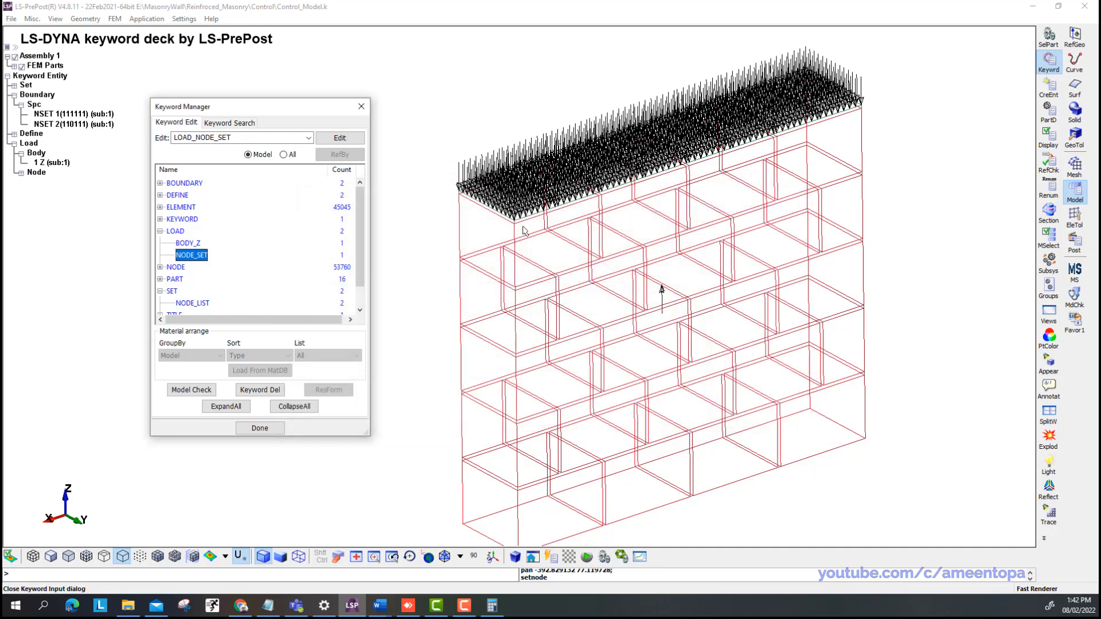
Collapse the LOAD and SET groups, list all available keywords and open the SECTION_SOLID card form.
left_click(161, 231)
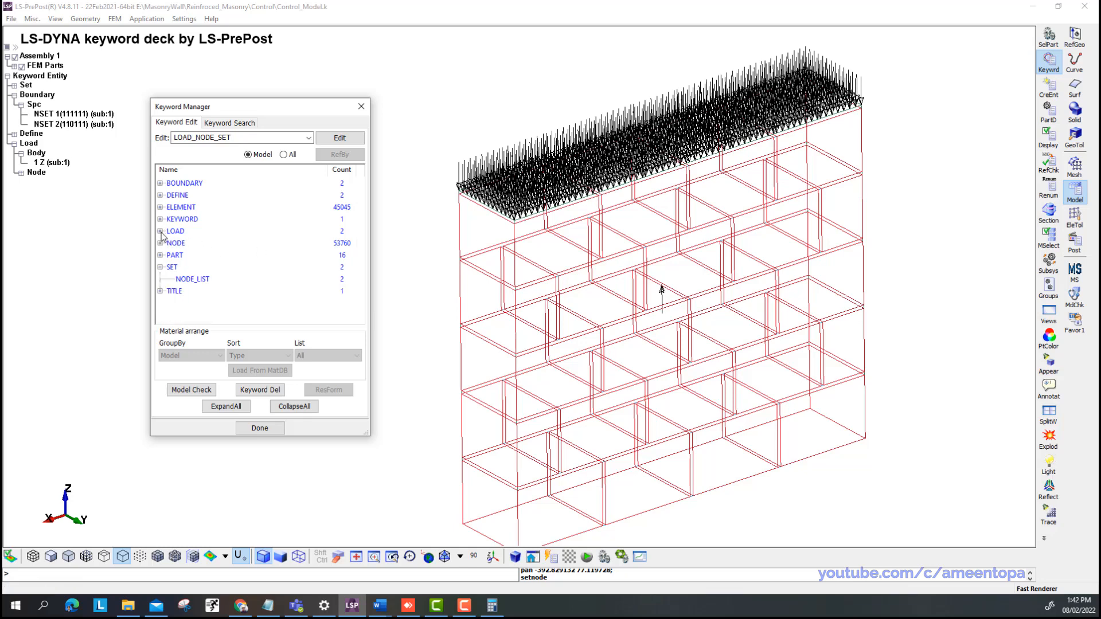
left_click(160, 267)
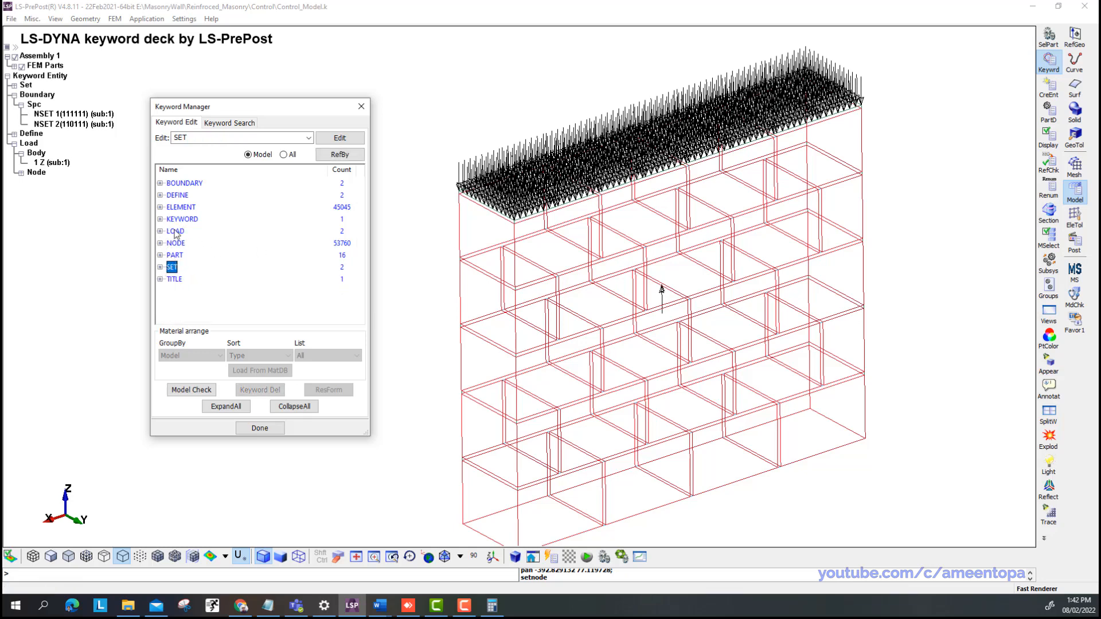
left_click(176, 231)
left_click(192, 185)
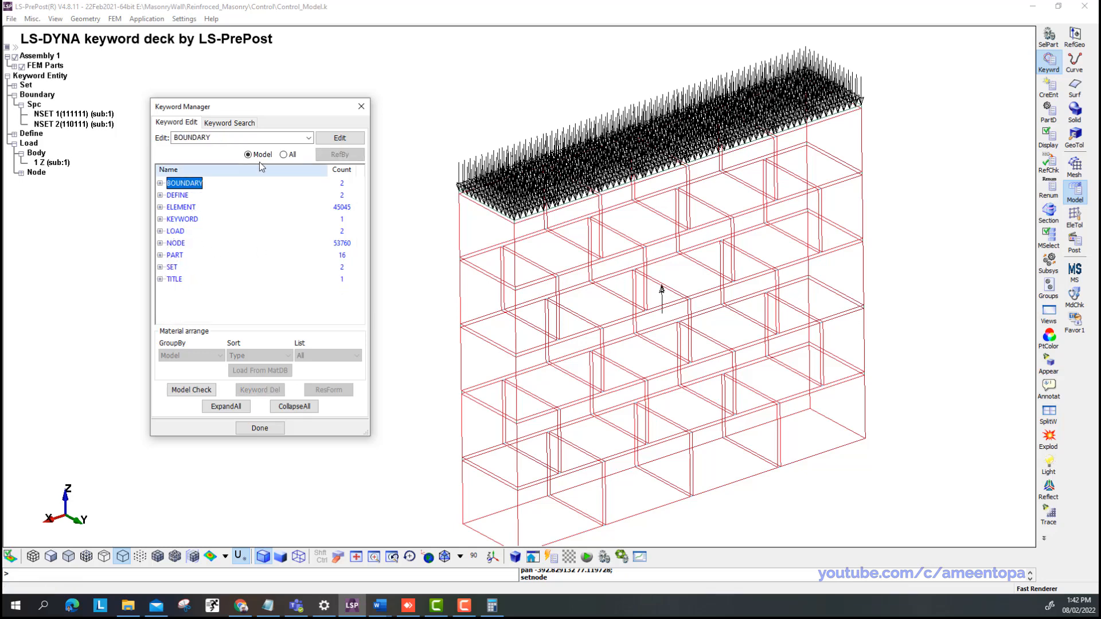
left_click(283, 155)
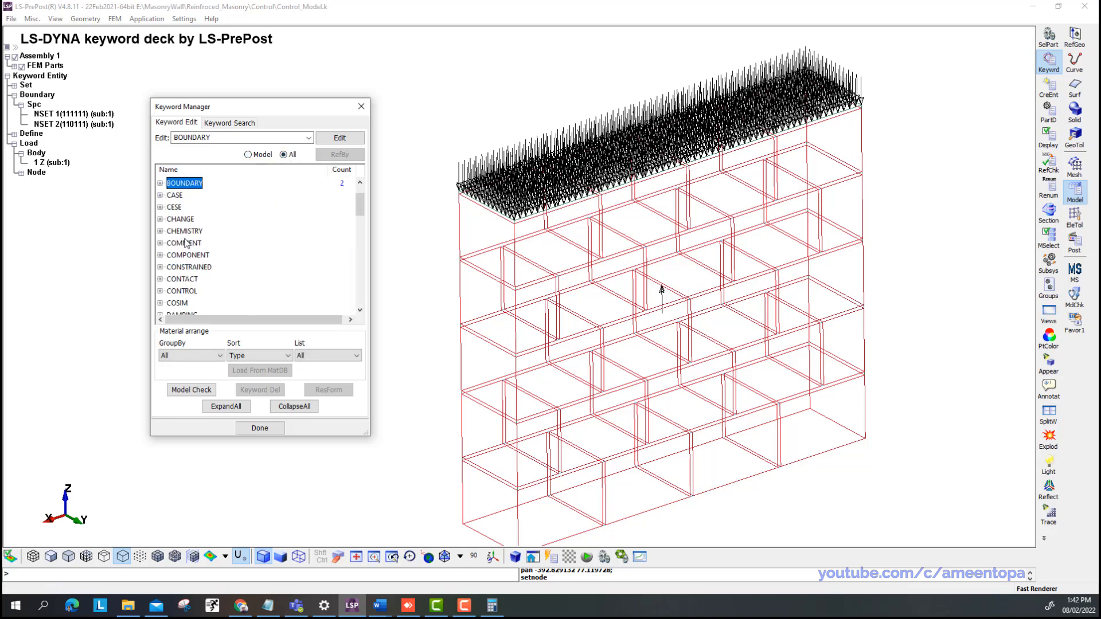
scroll(186, 242, "down", 9)
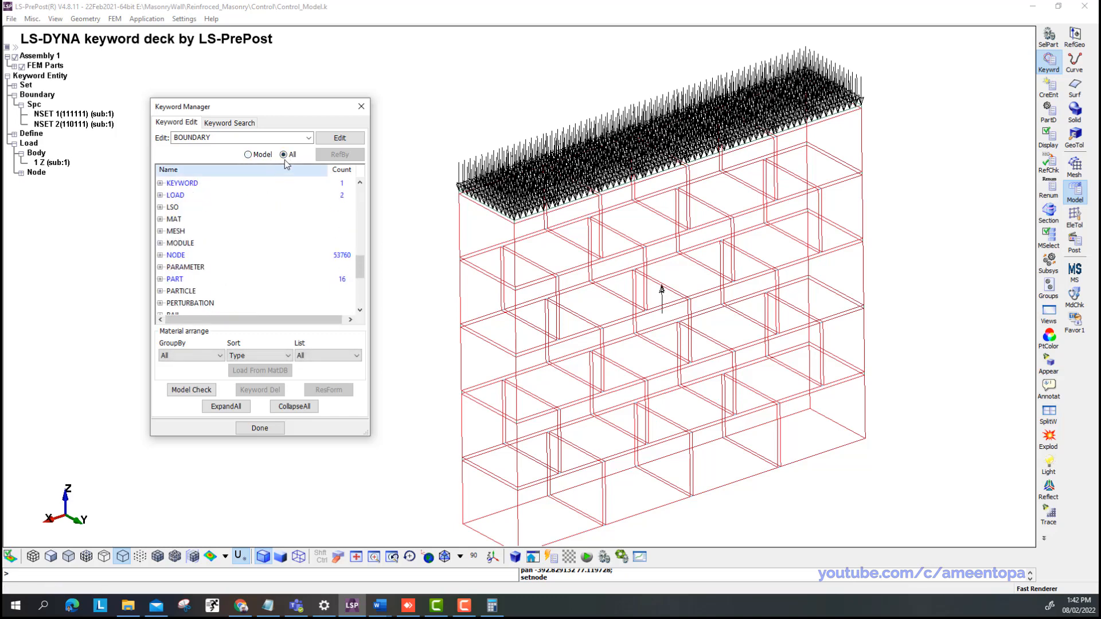
scroll(222, 250, "down", 2)
scroll(180, 282, "down", 5)
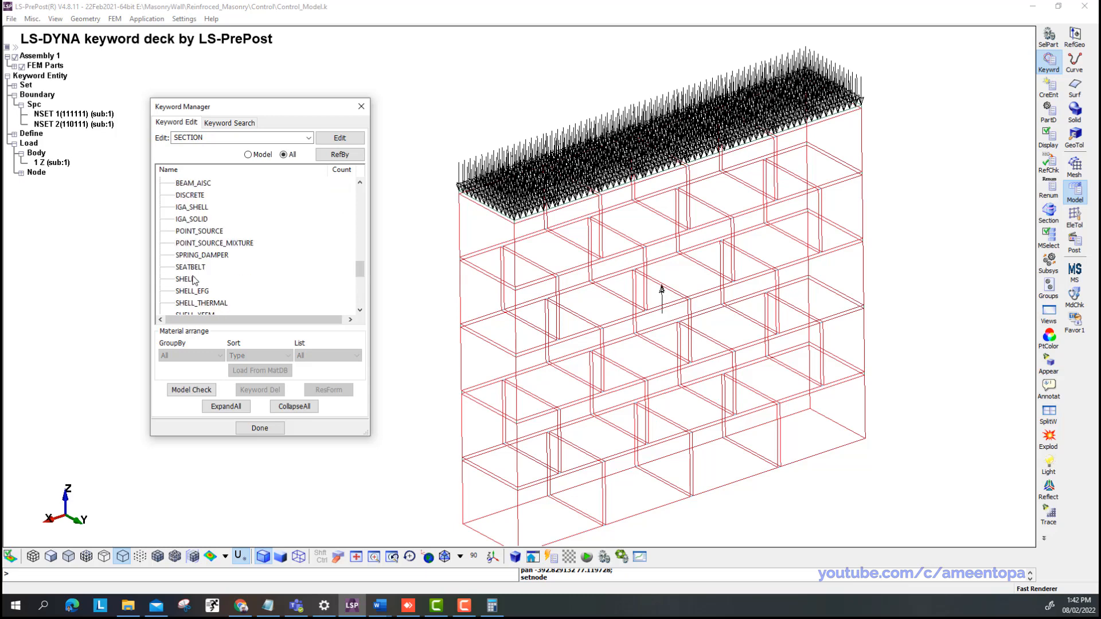
left_click(192, 292)
double_click(192, 291)
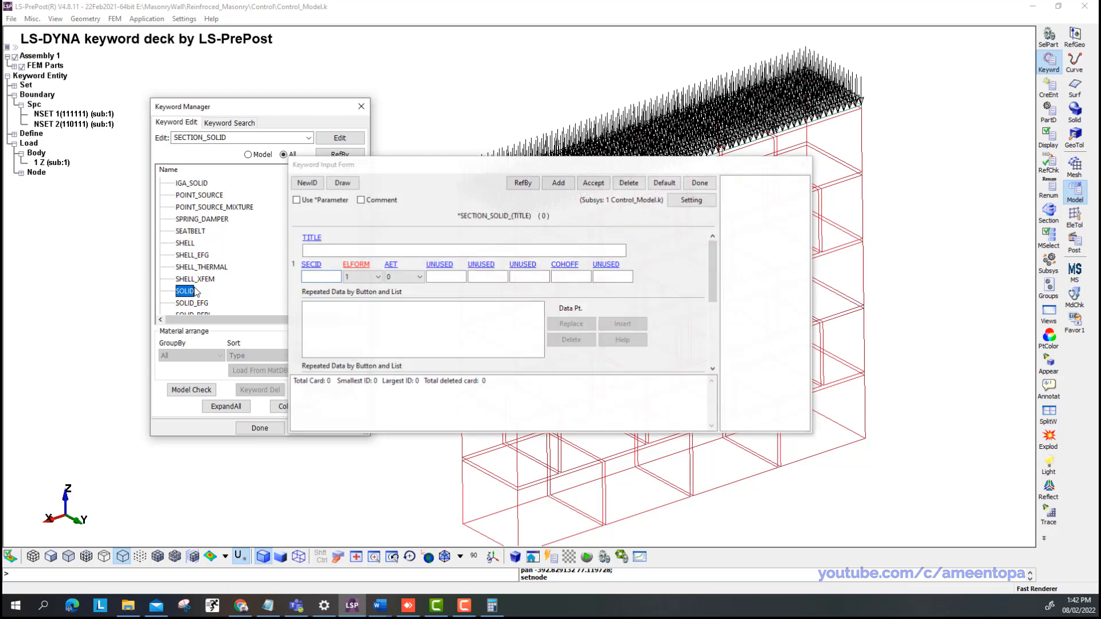
Create solid section 1 titled SOLID ELEMENT with the default element formulation 1, accept it and close the form.
left_click(316, 247)
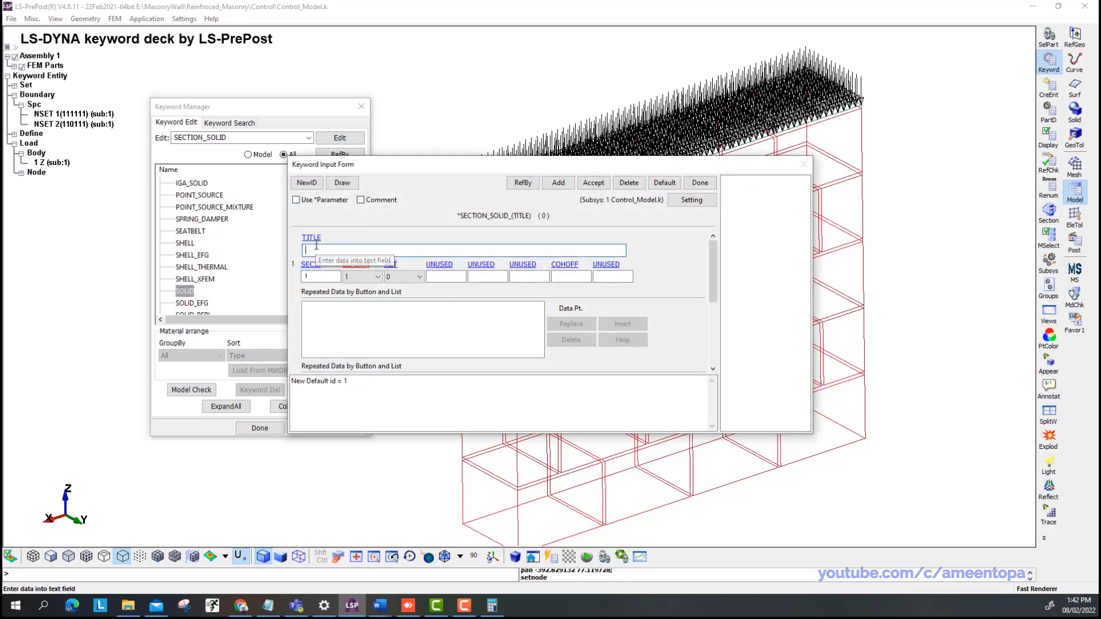
type("SOL")
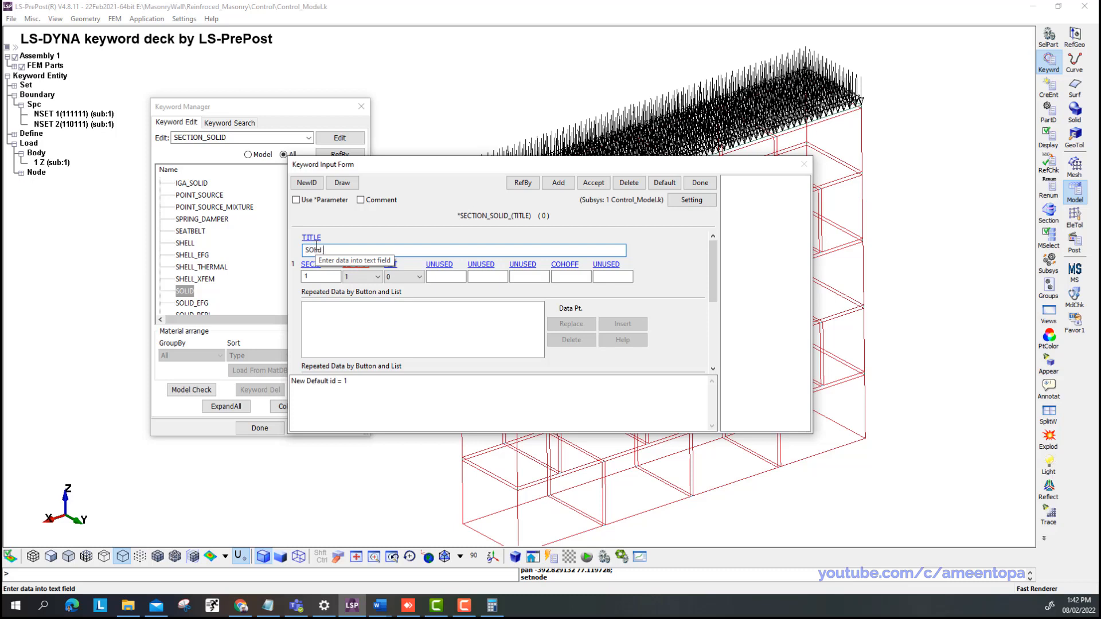
key("BackSpace")
type("LID ELEMEN T")
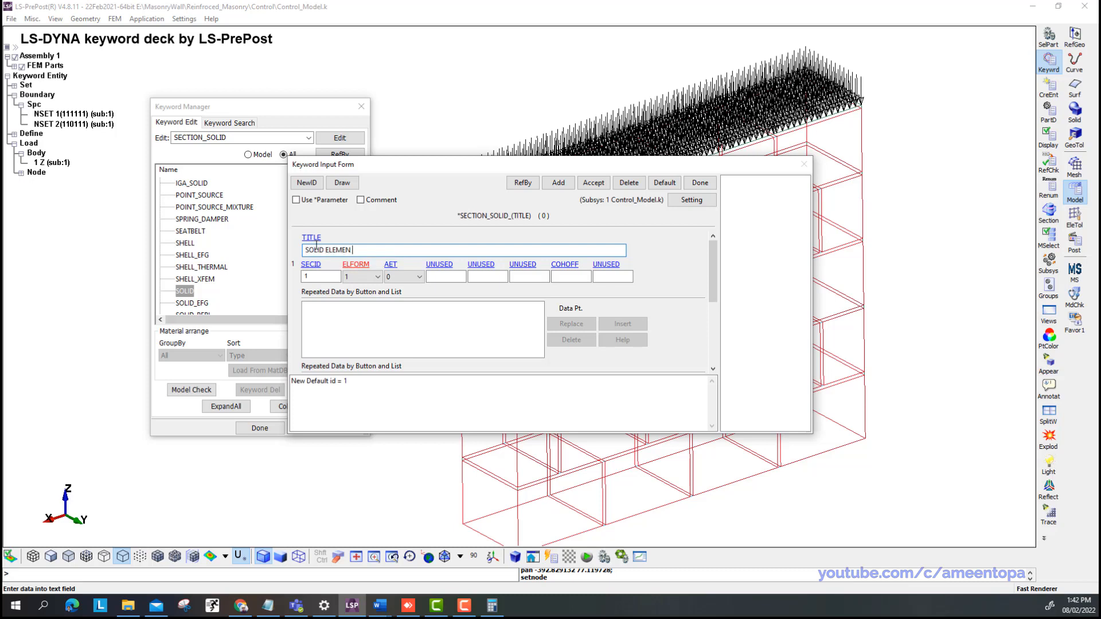
key("BackSpace")
key("BackSpace")
type("T")
left_click(594, 182)
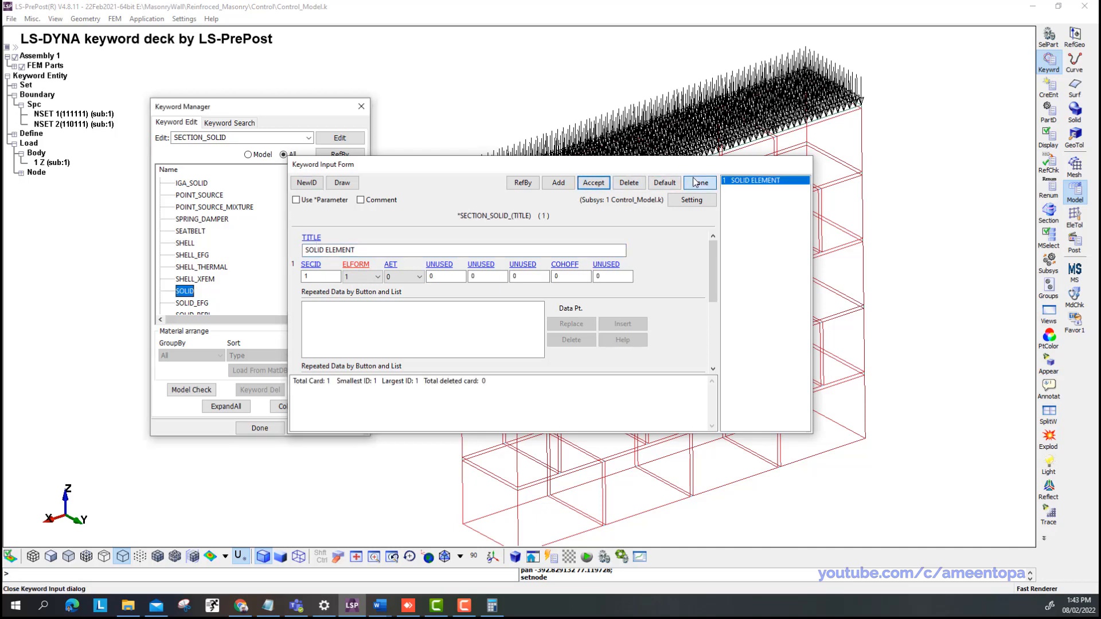
left_click(700, 183)
List only the model's keywords and collapse the SECTION group.
left_click(248, 155)
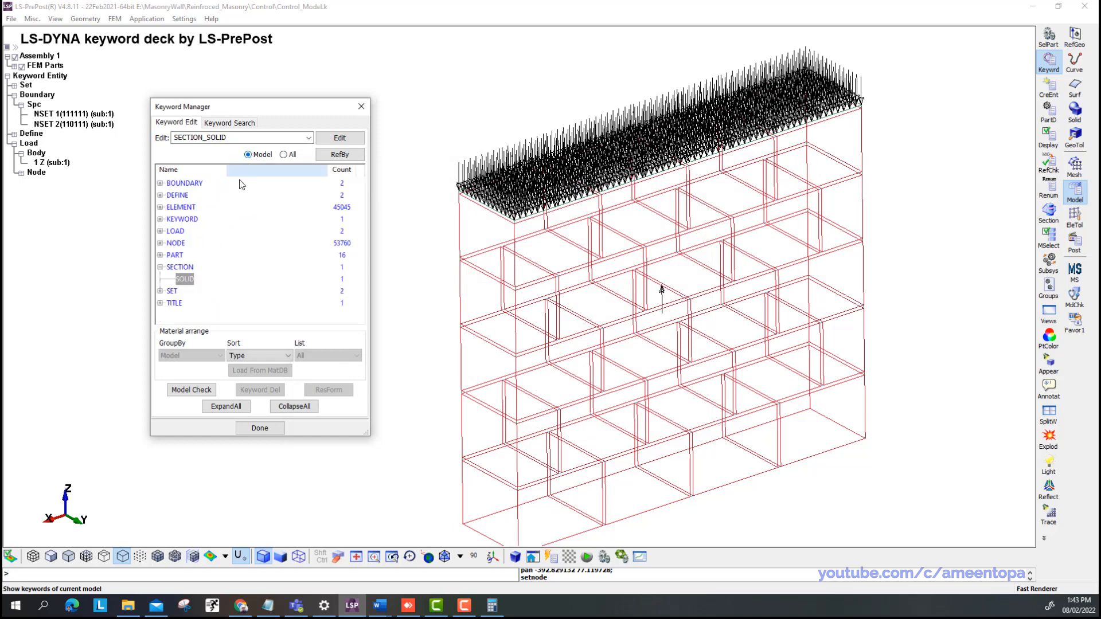
left_click(167, 267)
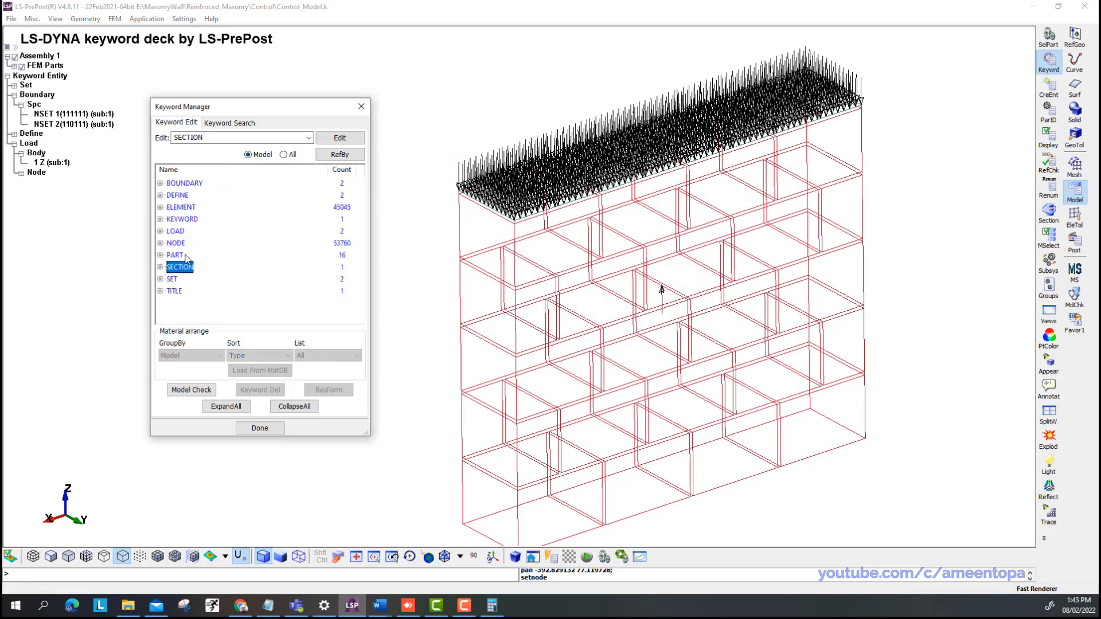
left_click(182, 244)
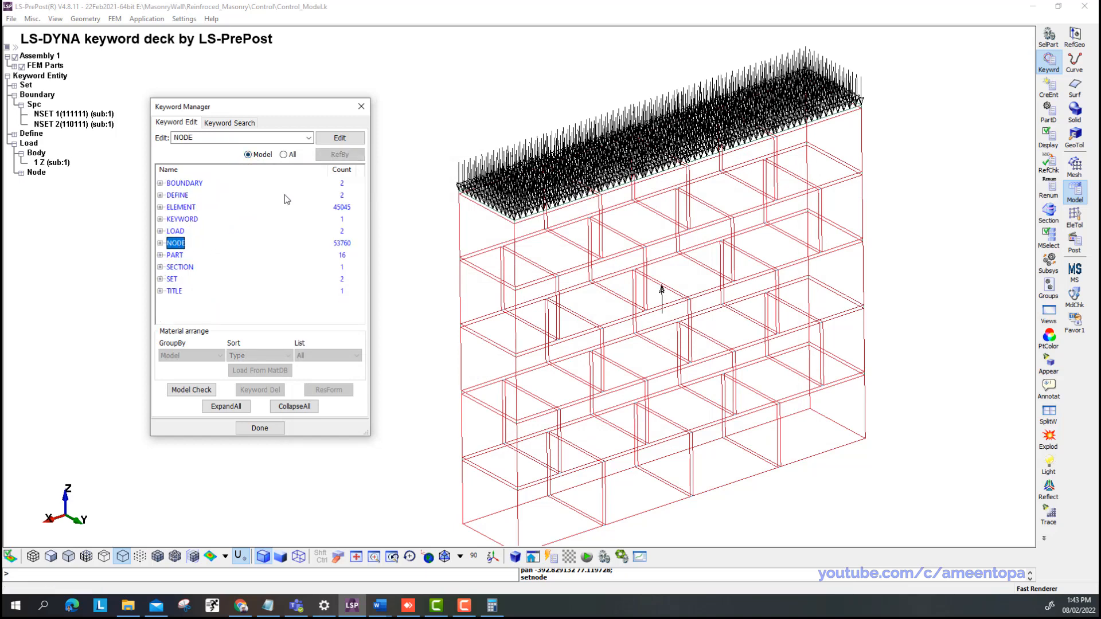
List all keywords, find material 096-BRITTLE_DAMAGE in the MAT group and start a new card with ID 1.
left_click(283, 155)
left_click(160, 184)
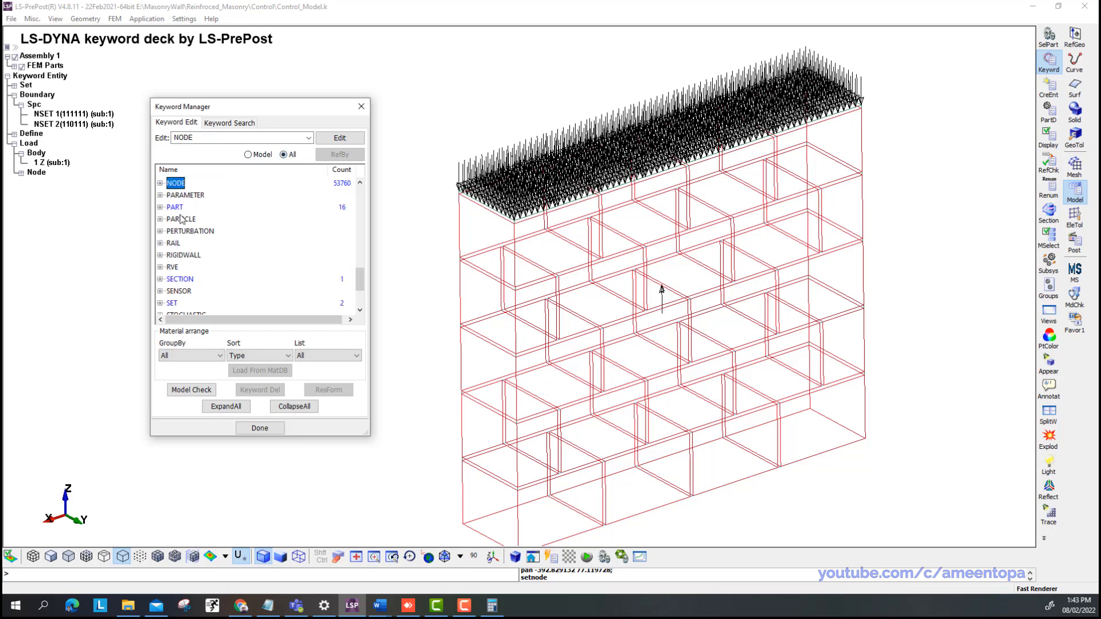
scroll(183, 229, "down", 5)
scroll(182, 231, "up", 4)
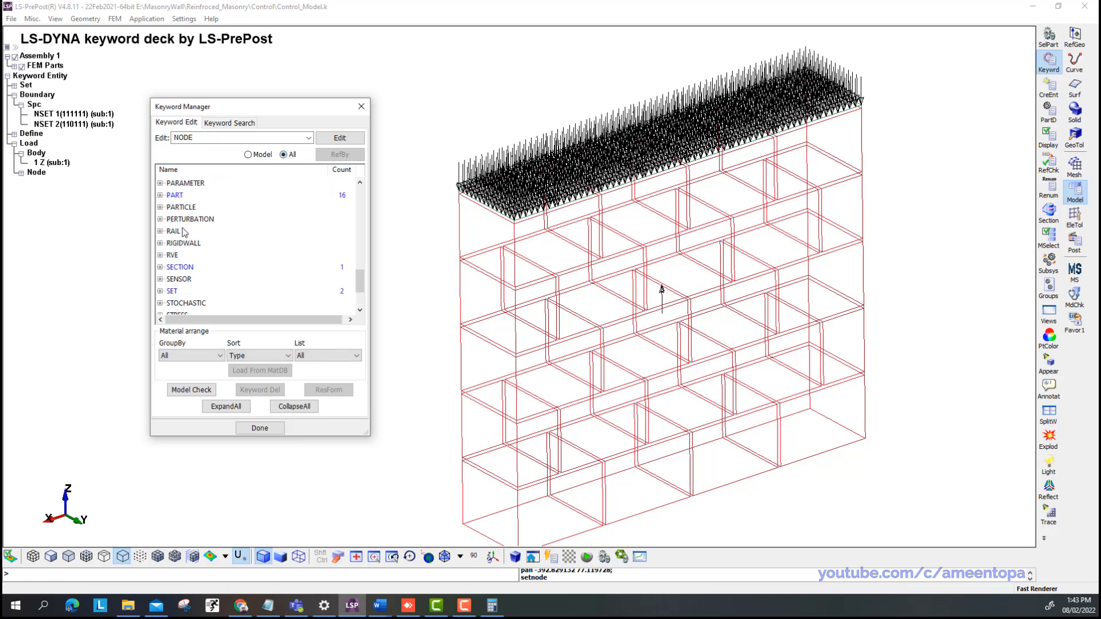
left_click(174, 207)
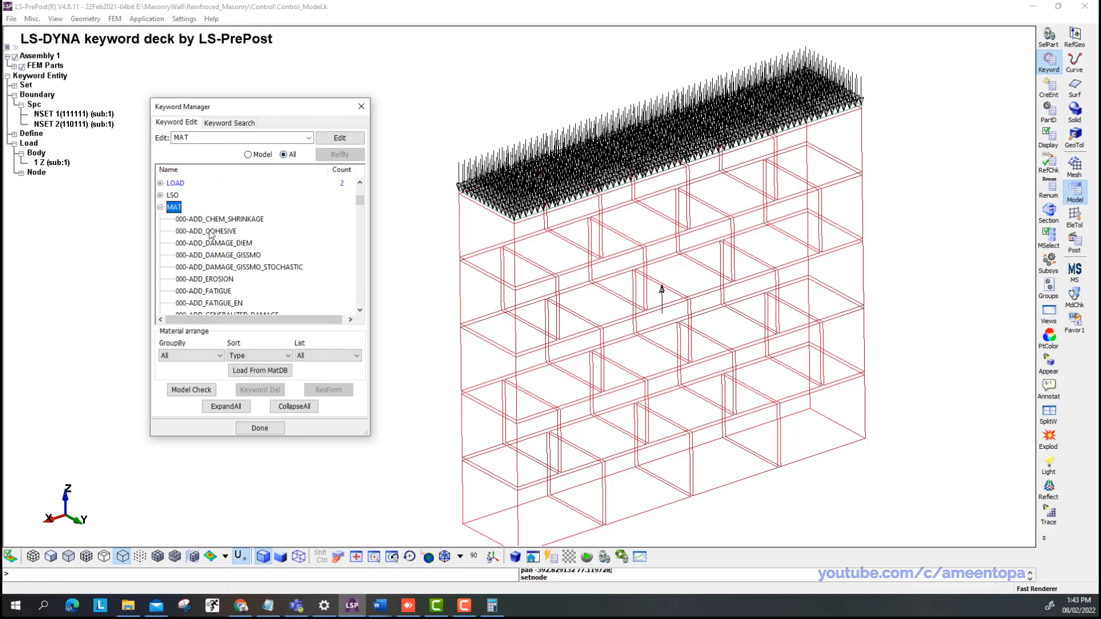
scroll(211, 235, "down", 20)
scroll(210, 234, "down", 20)
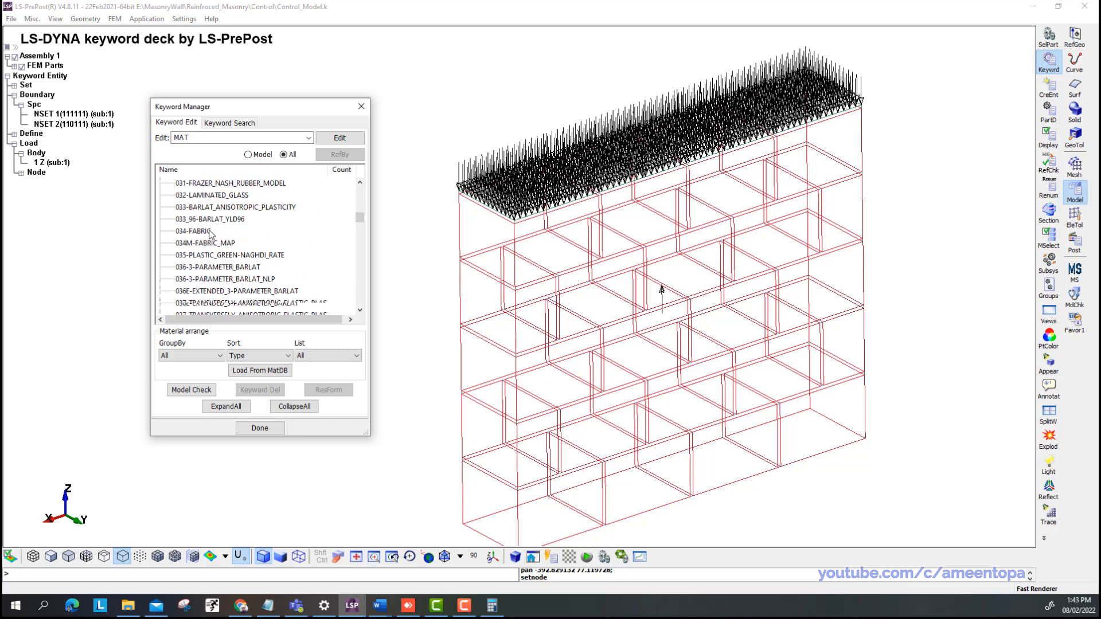
scroll(211, 234, "down", 6)
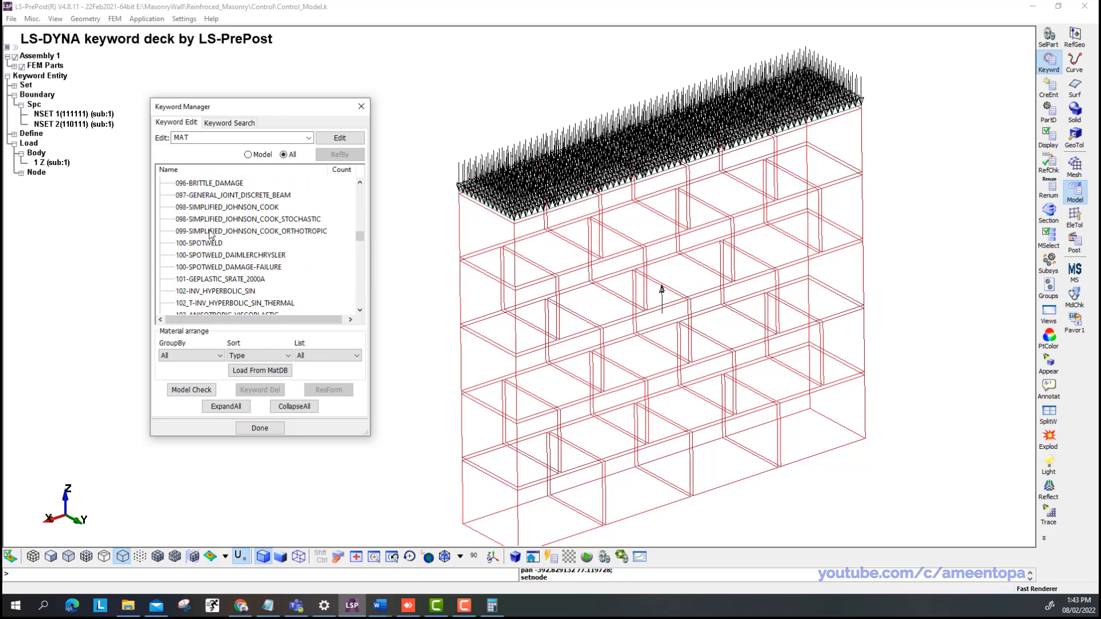
left_click(208, 222)
double_click(208, 221)
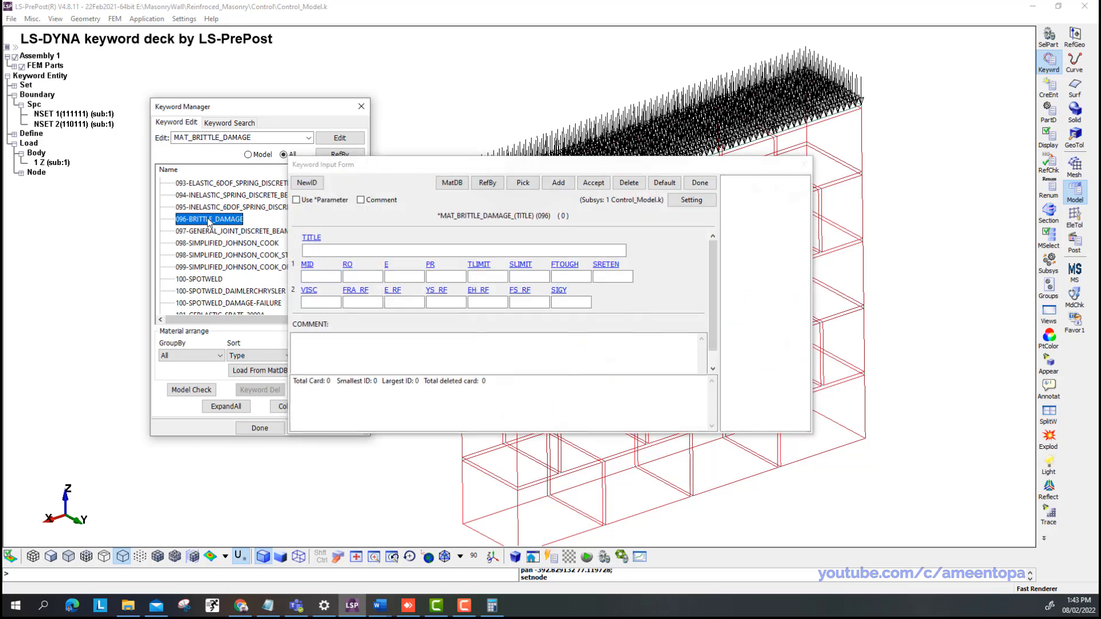
left_click(313, 187)
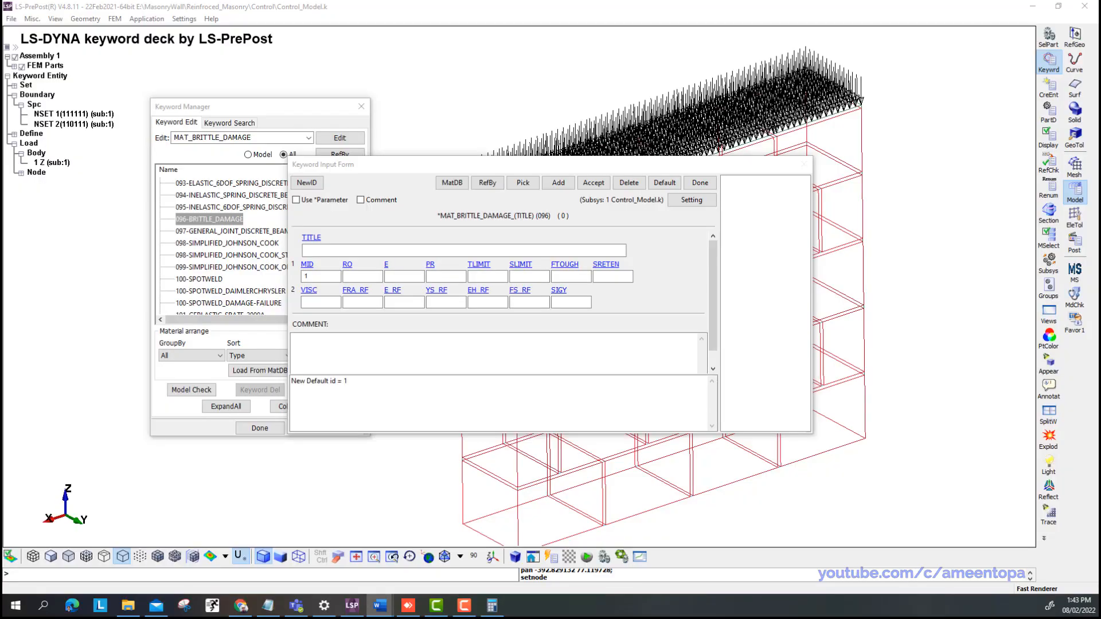
Title the brittle damage material Brick and set its density RO to 1600e-12.
left_click(346, 248)
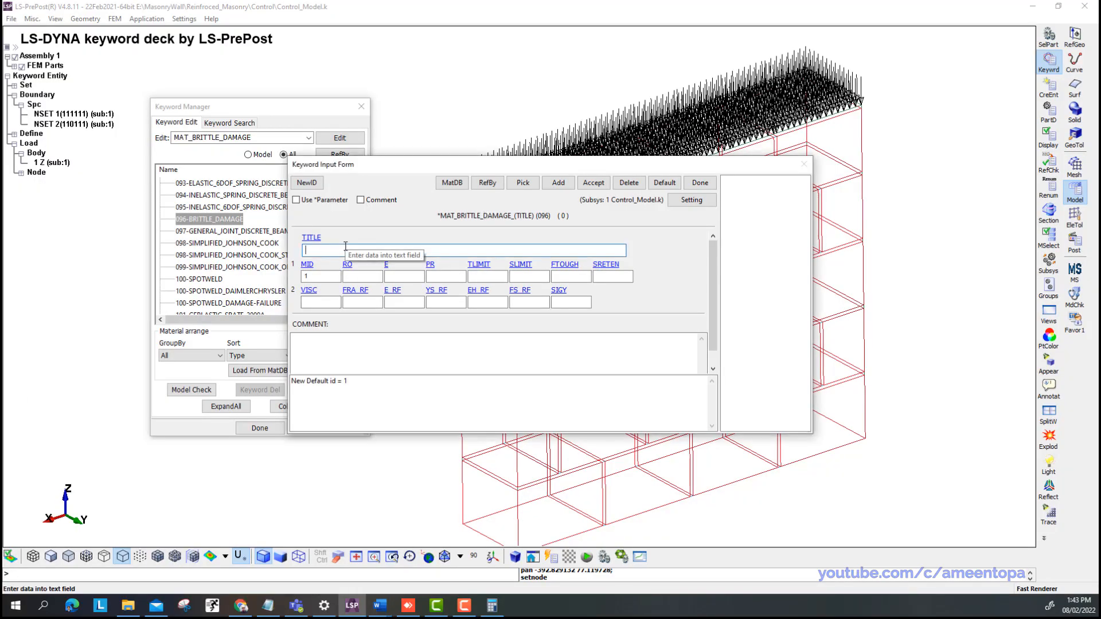
type("Brick")
key("Tab")
key("Tab")
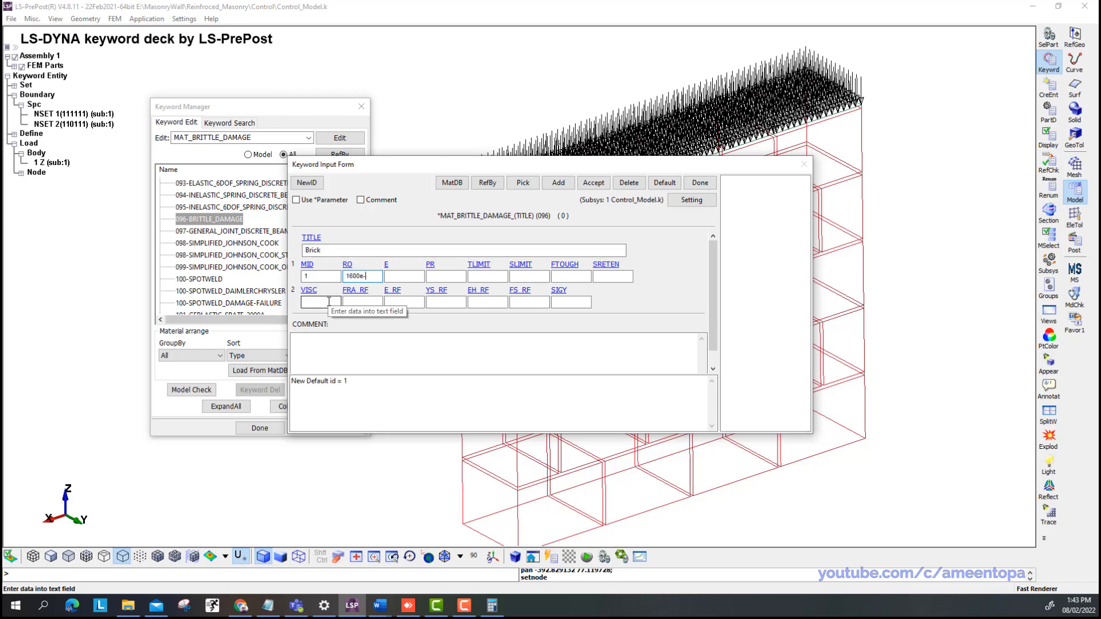
type("1600e-12")
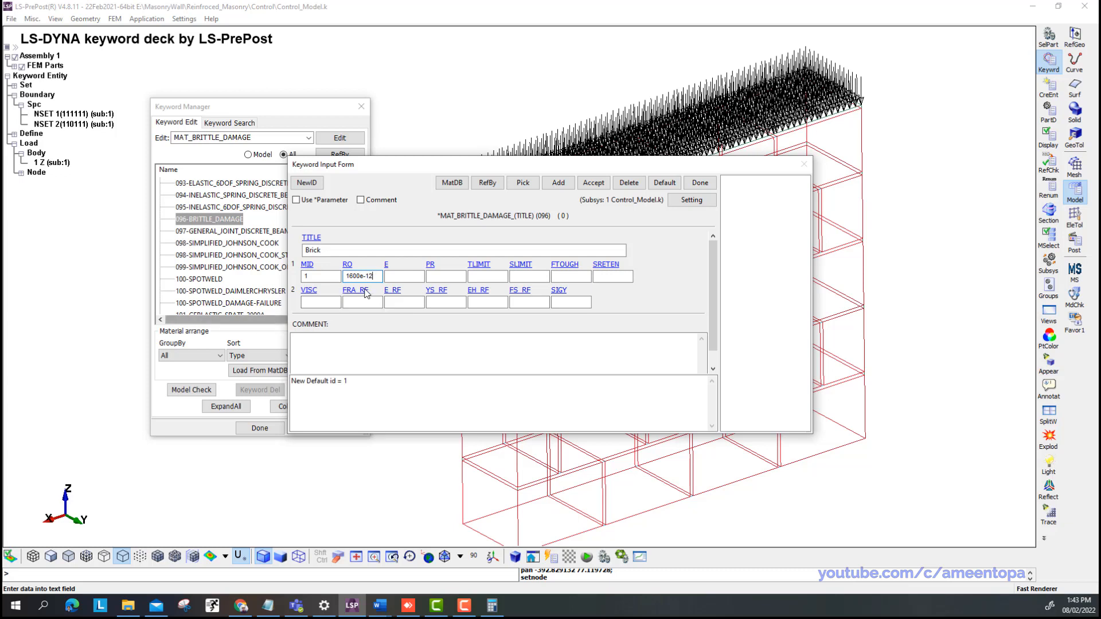
Set the Brick material's Young's modulus E to 4710, Poisson's ratio PR to 0.12, and both TLIMIT and SLIMIT to 0.785.
left_click(395, 278)
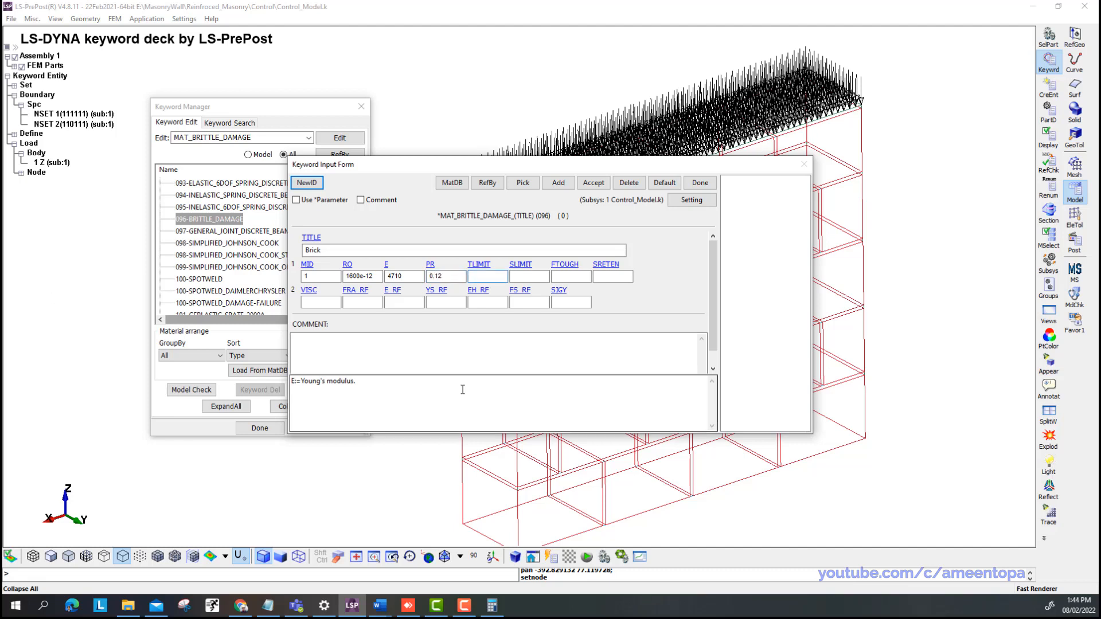
left_click(480, 265)
left_click(518, 277)
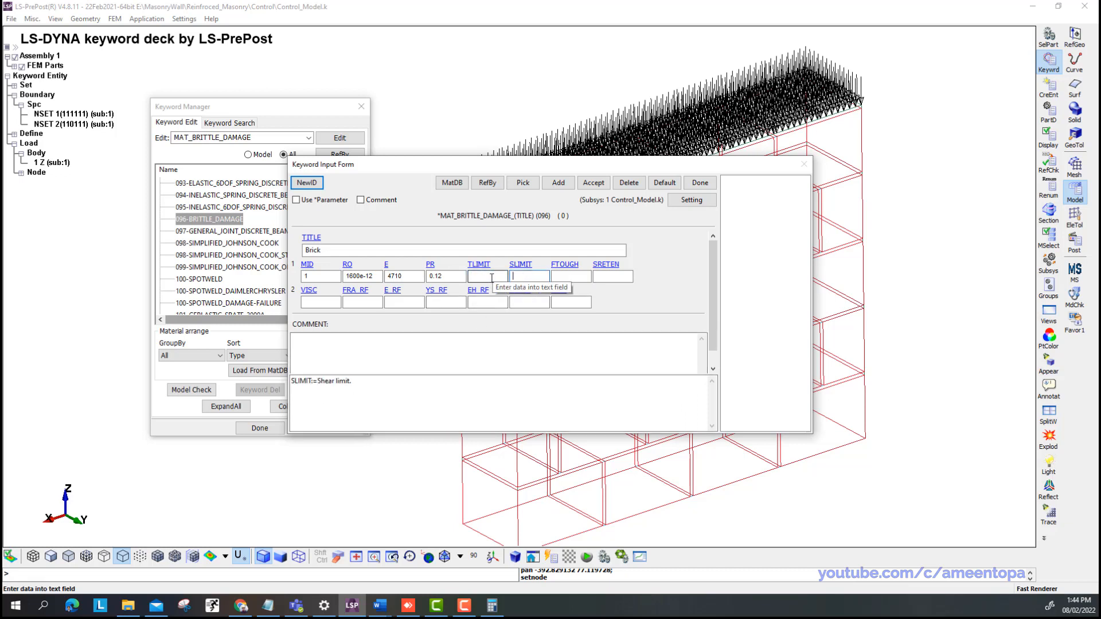
left_click(492, 277)
type("0.")
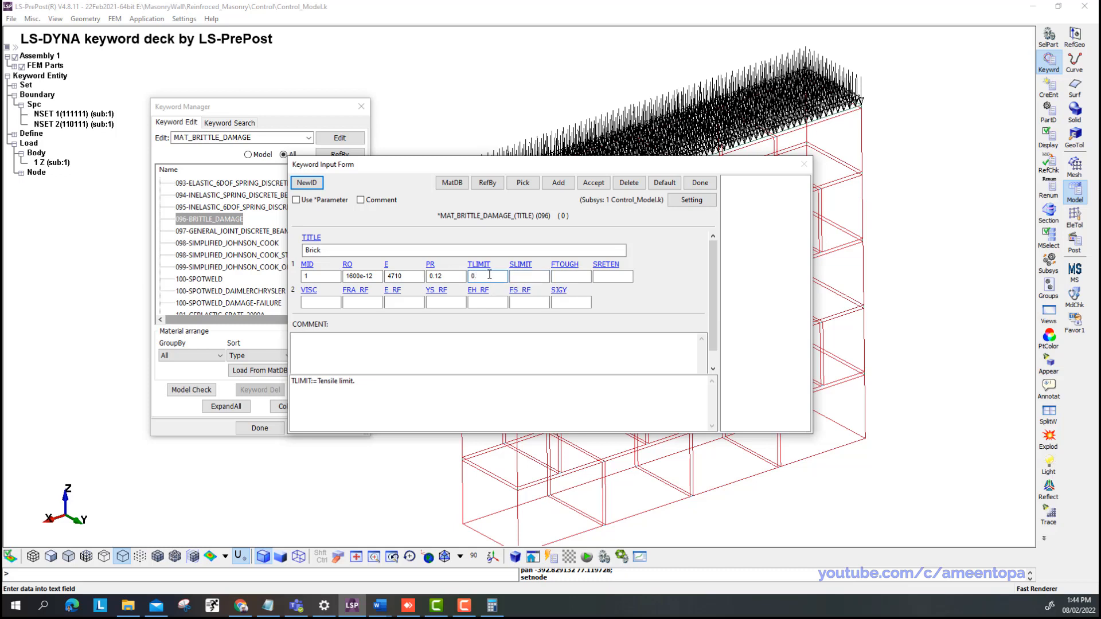
type("785")
key("Tab")
Review the Brick card's parameter fields, leaving fracture toughness, shear retention and reinforcement blank, and accept the card.
left_click(382, 302)
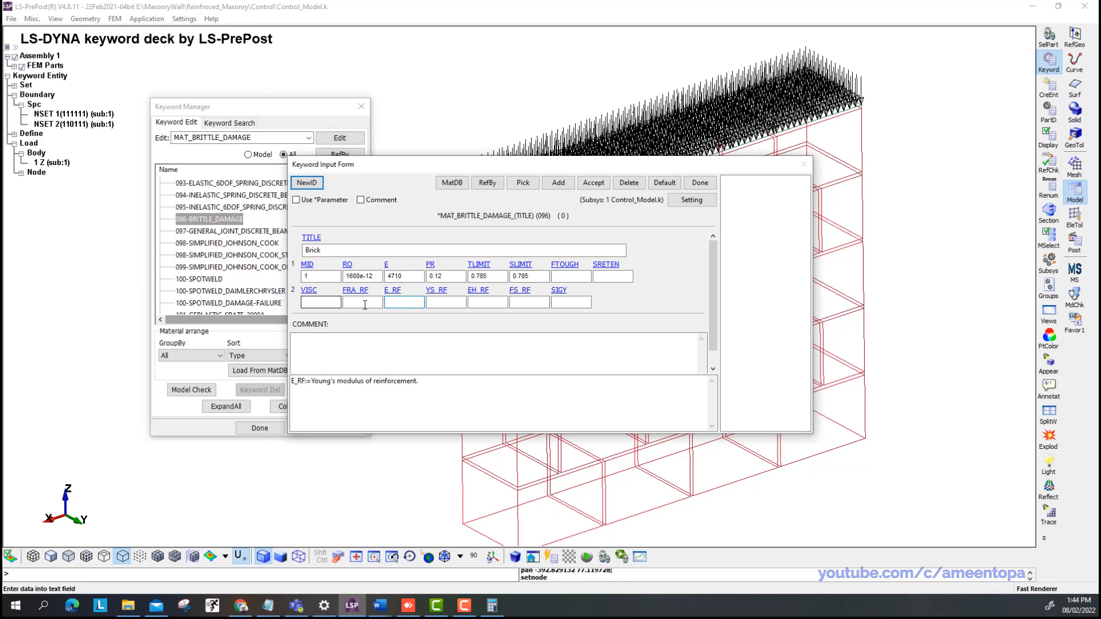
left_click(572, 277)
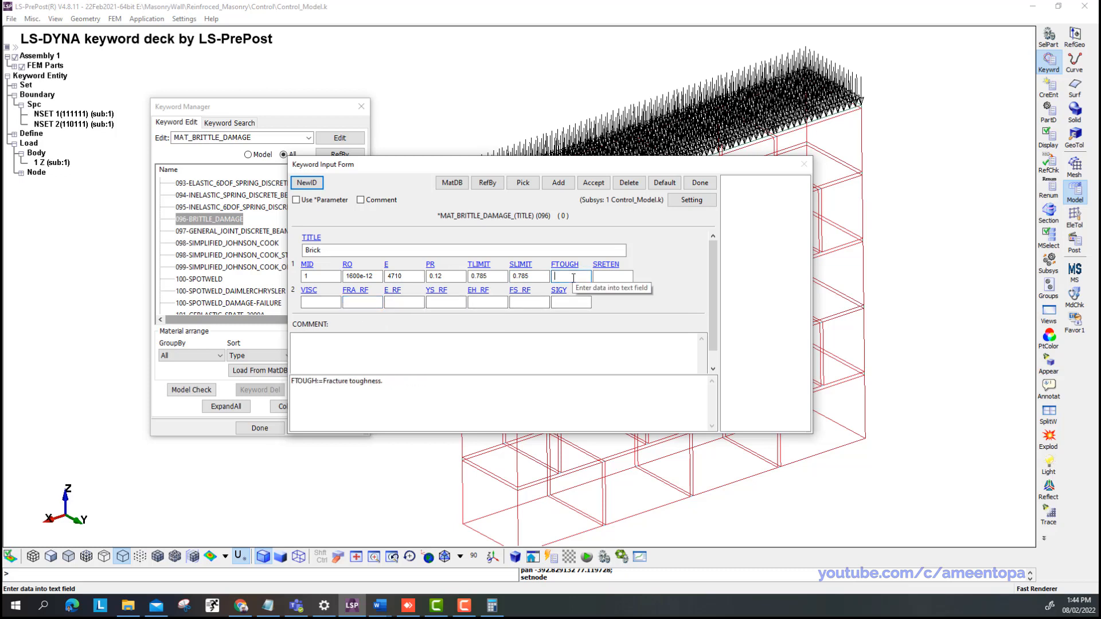
key("Tab")
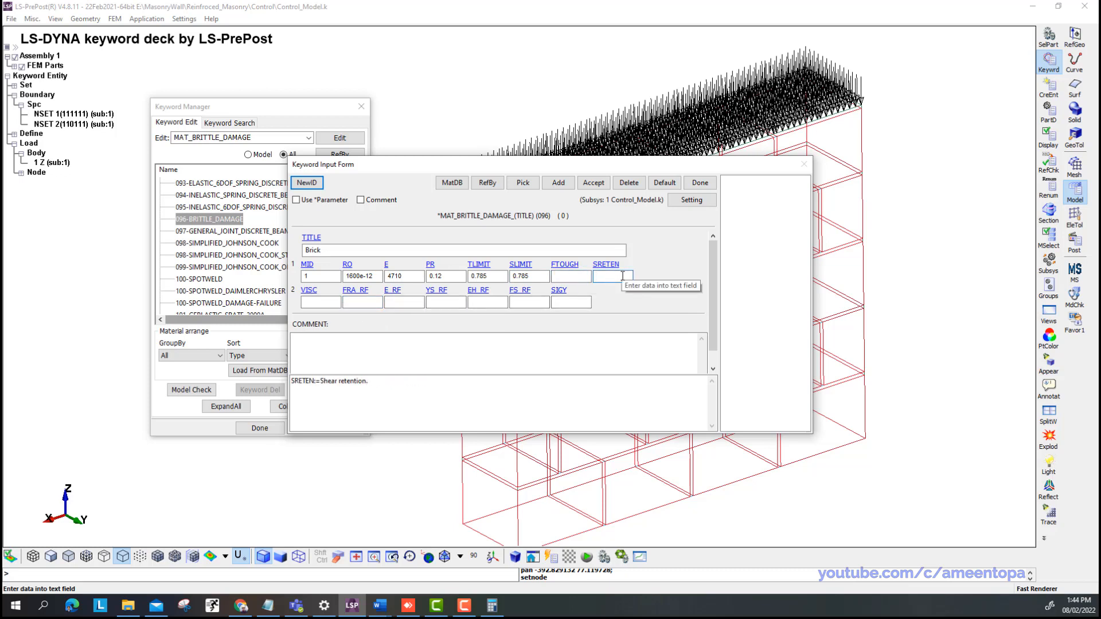
left_click(571, 276)
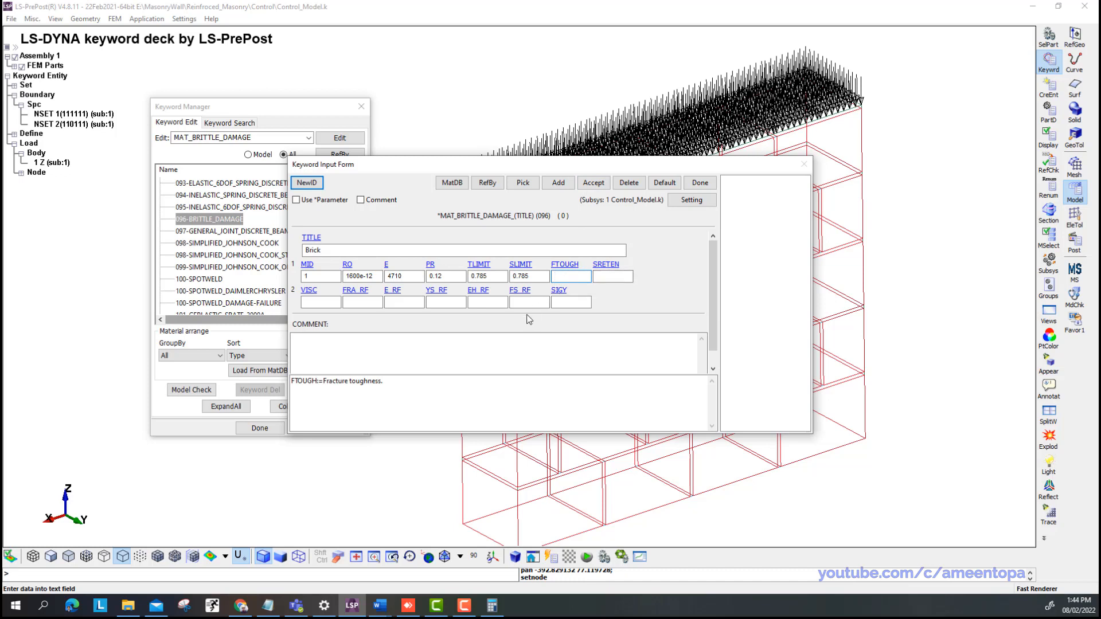
left_click(485, 276)
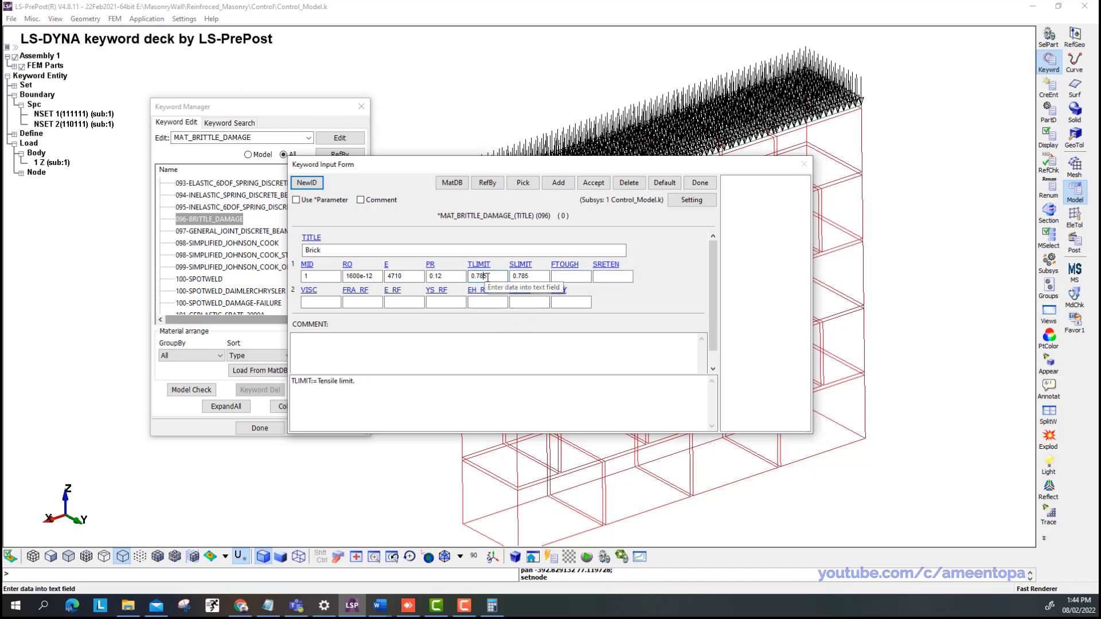
left_click(522, 276)
left_click(402, 275)
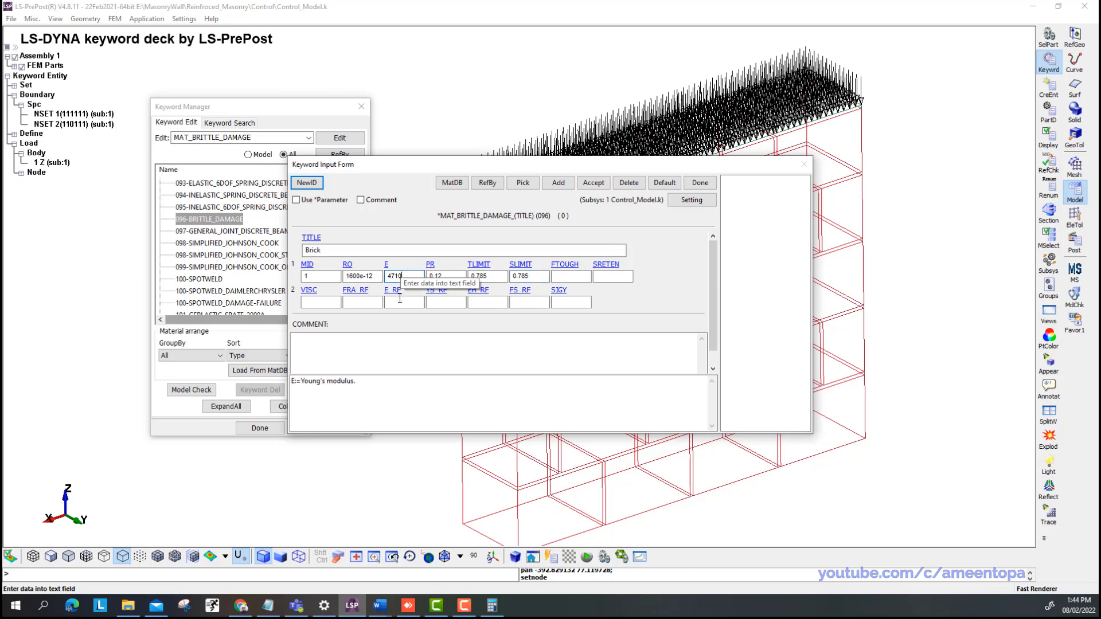
left_click(434, 276)
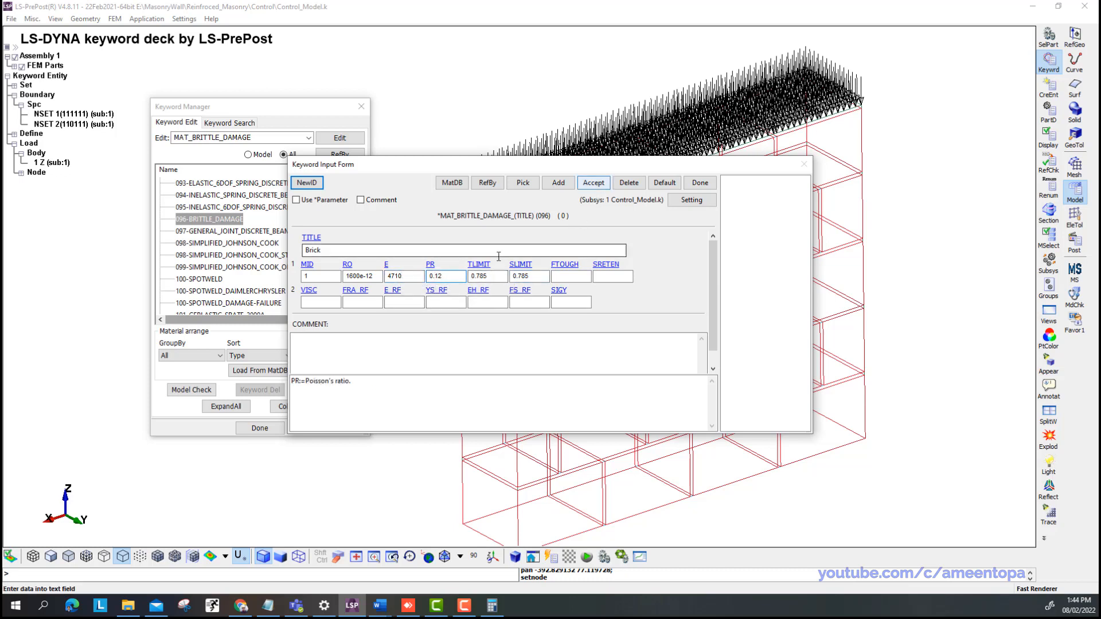
left_click(594, 183)
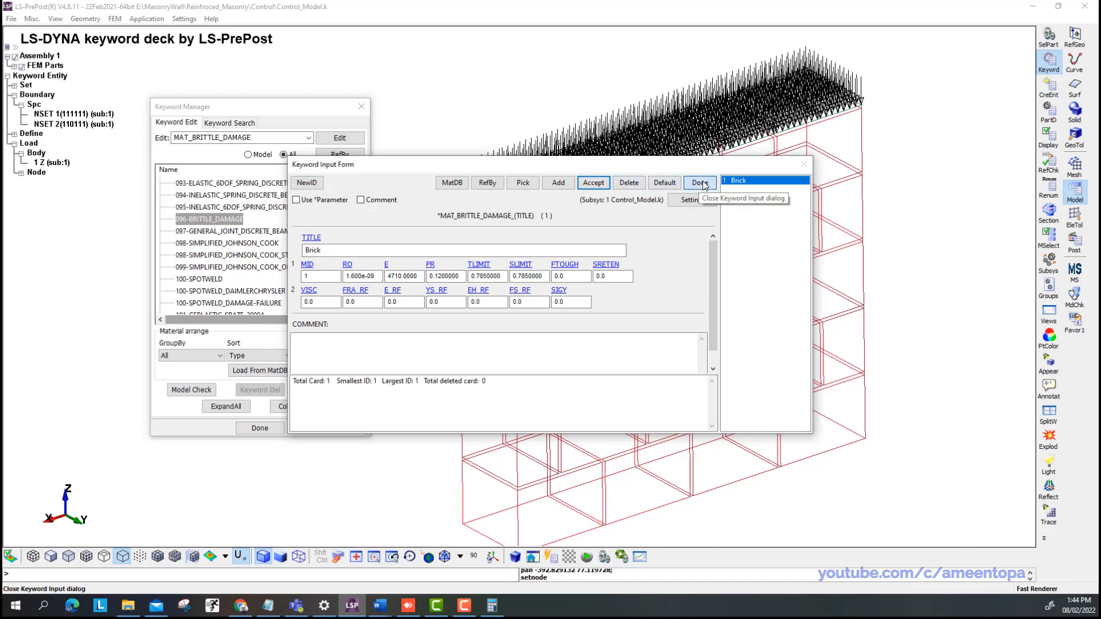
Add a second brittle damage material card with ID 2 and title it Cement Mortar.
left_click(704, 183)
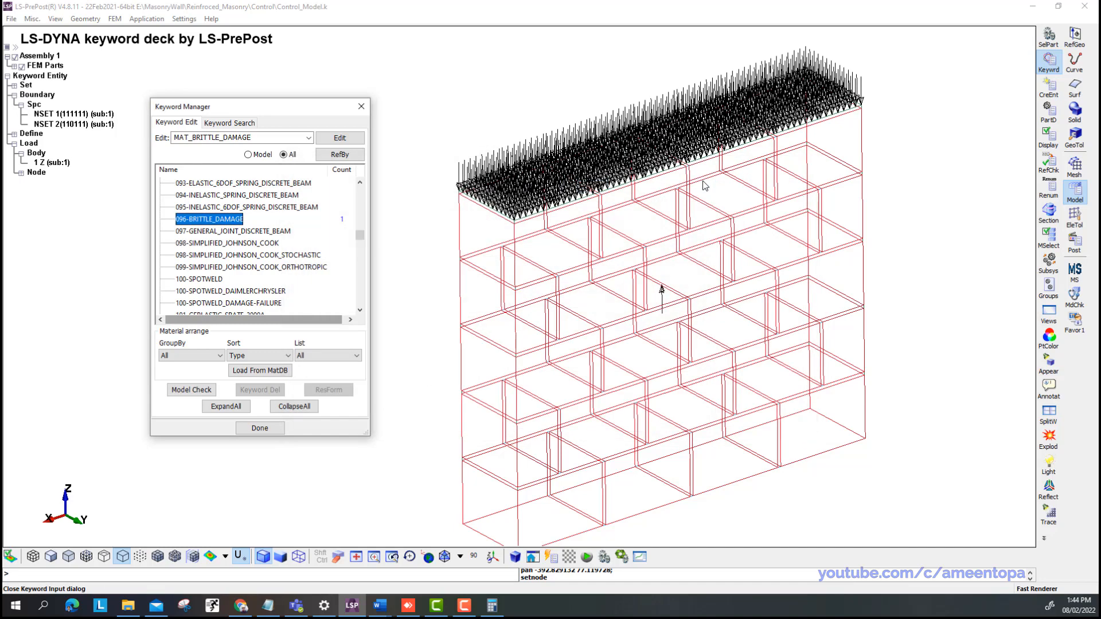
double_click(238, 220)
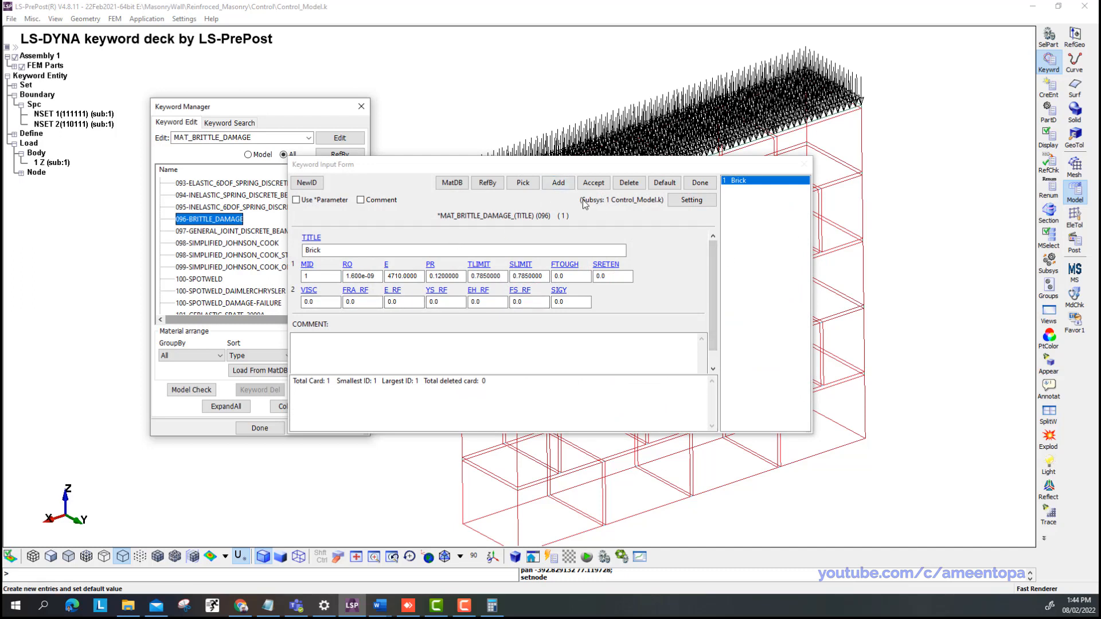
left_click(566, 186)
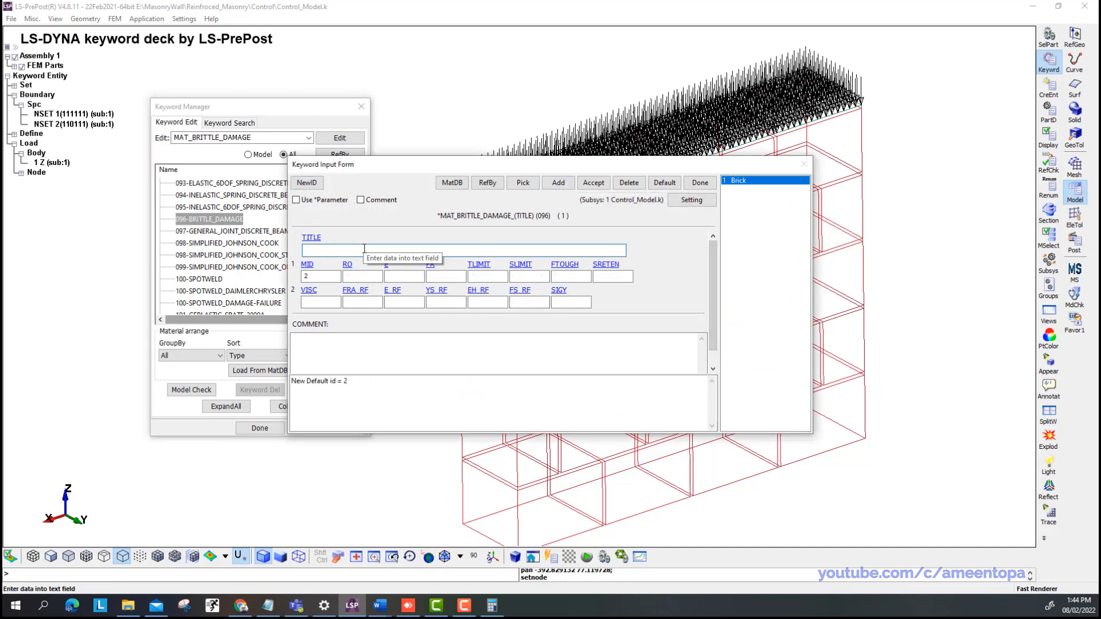
type("Cement Mortar")
Set Cement Mortar's RO to 1800e-12, E to 5085, PR to 0.2, TLIMIT to 0.160 and SLIMIT to 0.250, then accept and close the card.
left_click(365, 277)
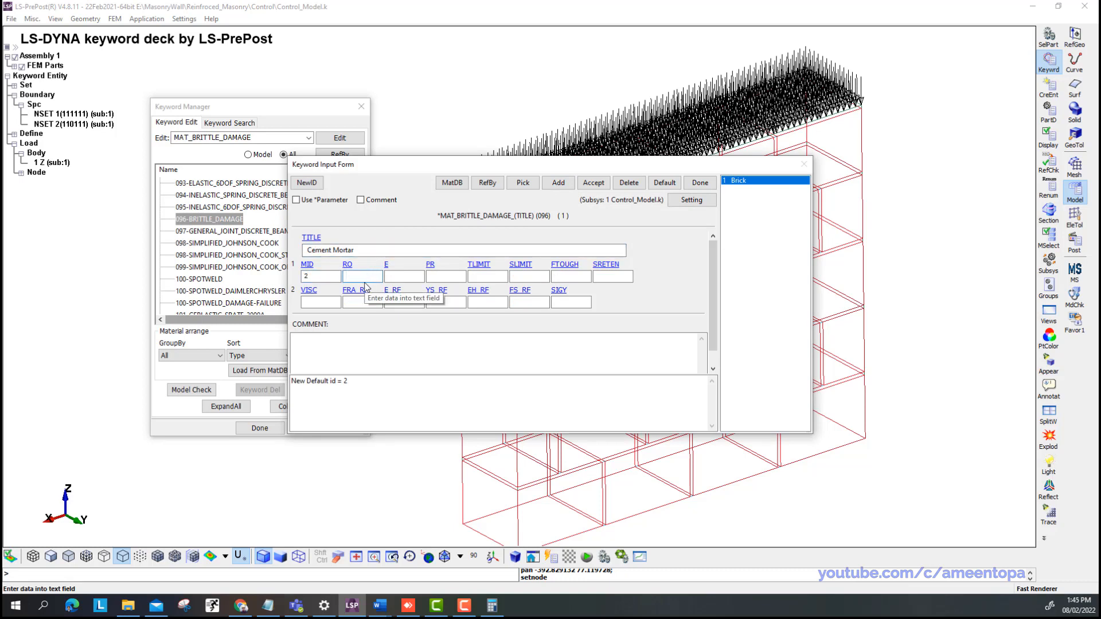
type("1800e-12")
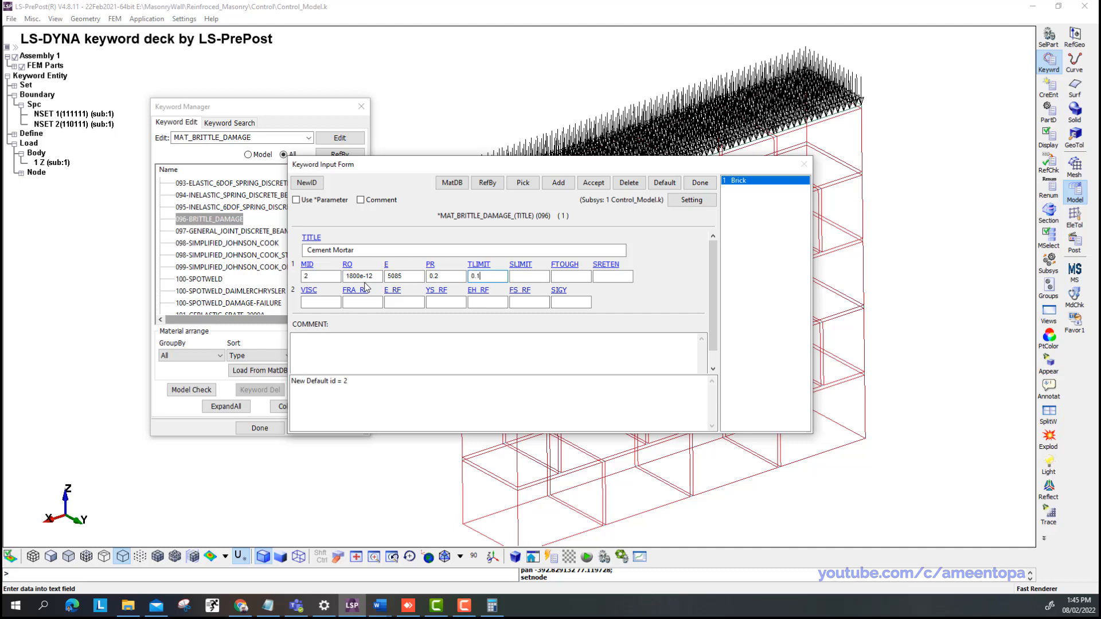
type("60")
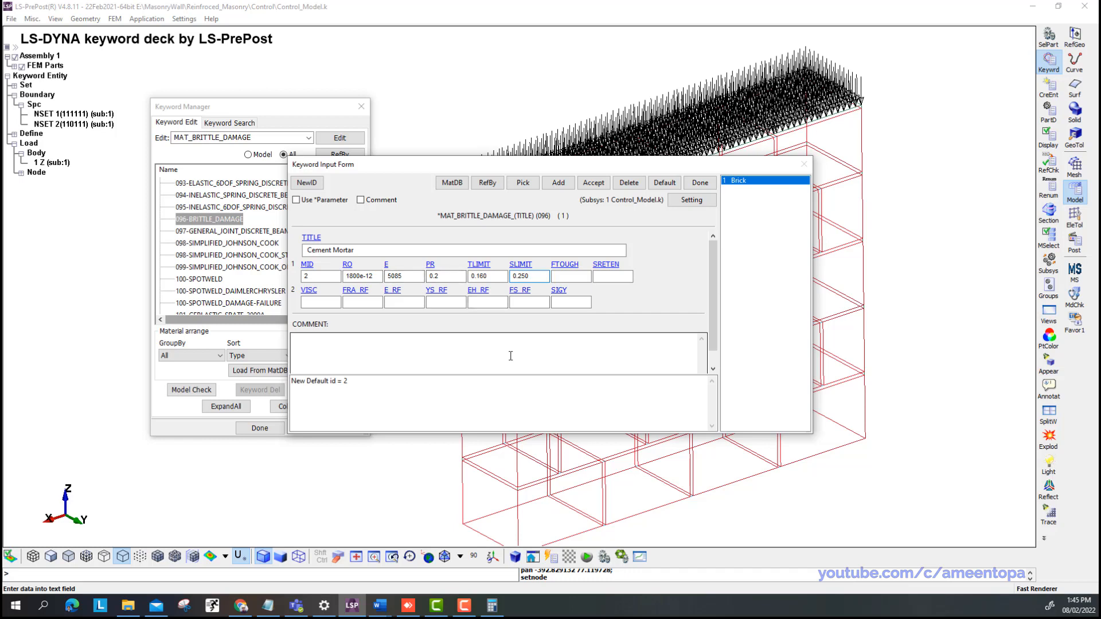
left_click(525, 277)
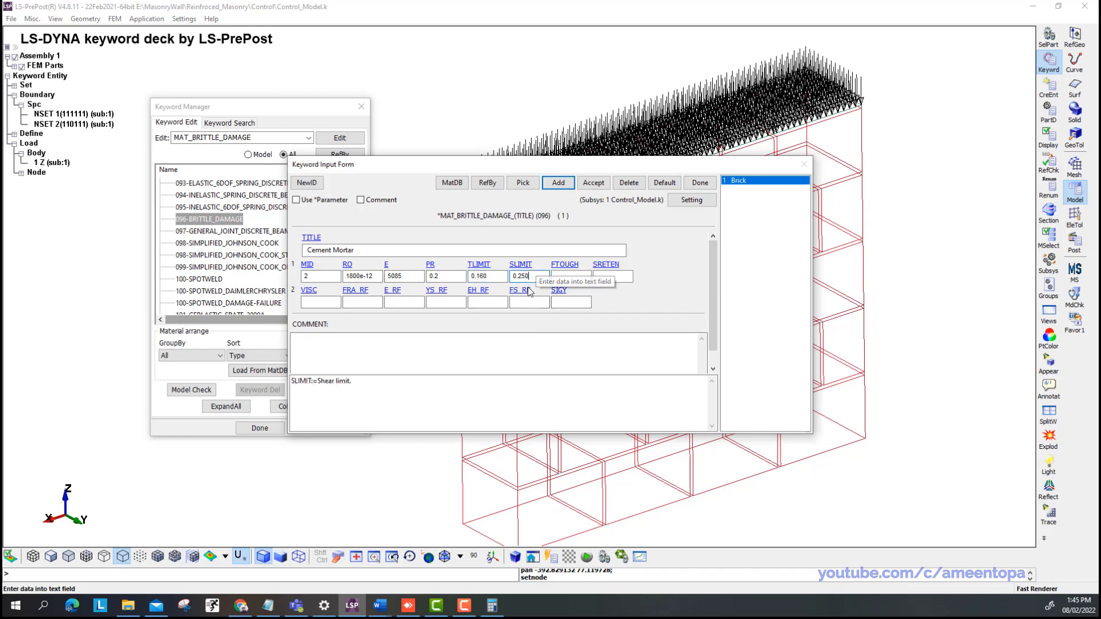
left_click(594, 183)
left_click(737, 181)
left_click(735, 189)
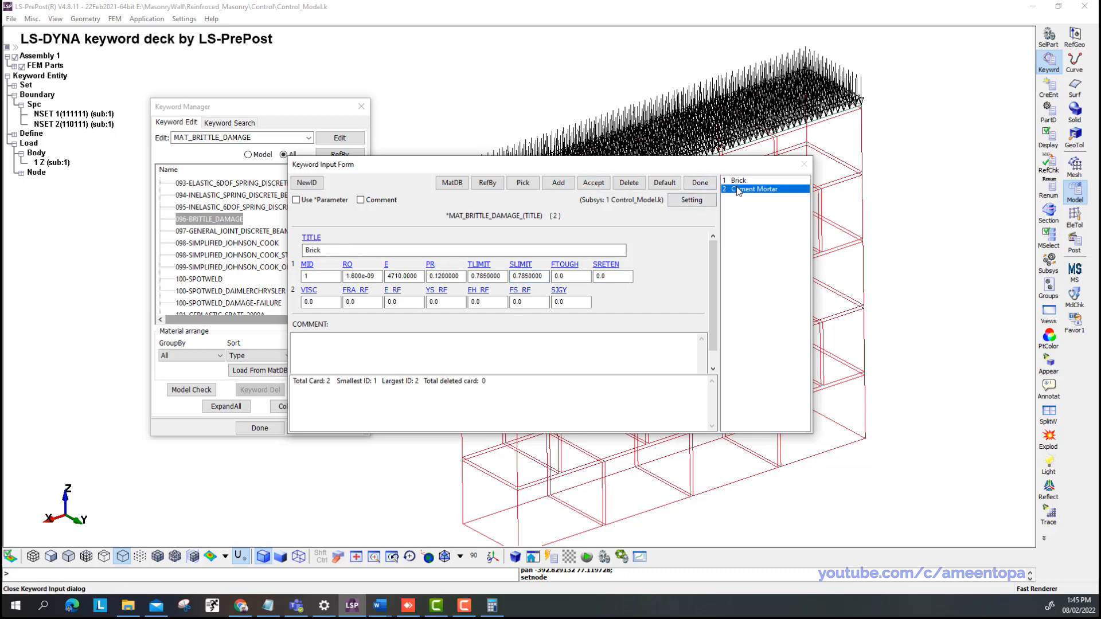
left_click(738, 180)
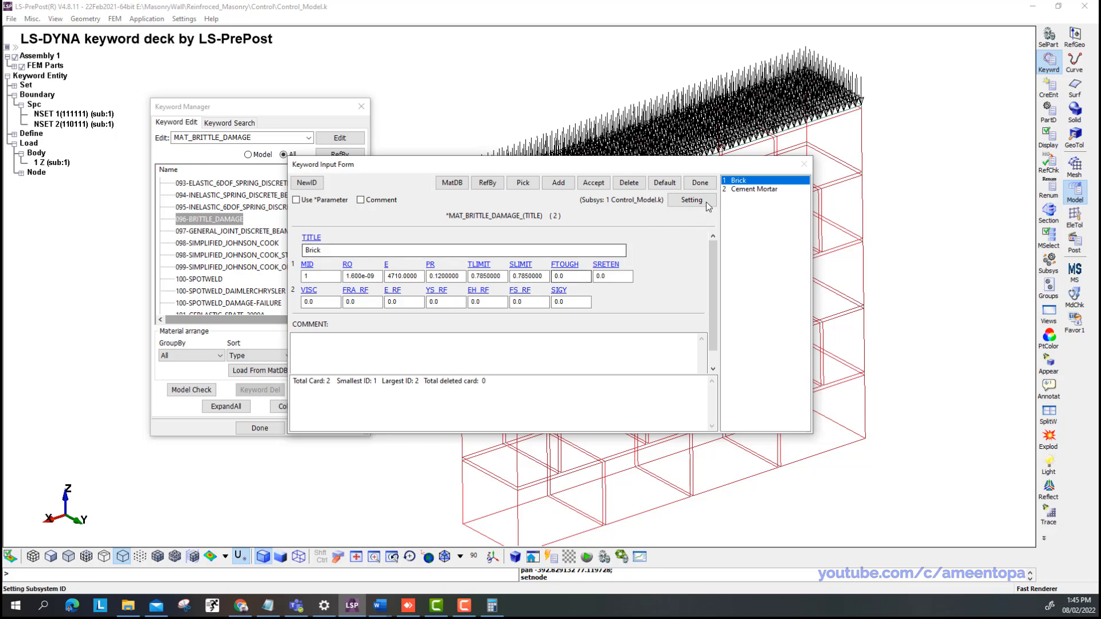
left_click(699, 183)
Find 000-ADD_EROSION in the MAT group, open its card and enable Old Format.
scroll(247, 253, "up", 3)
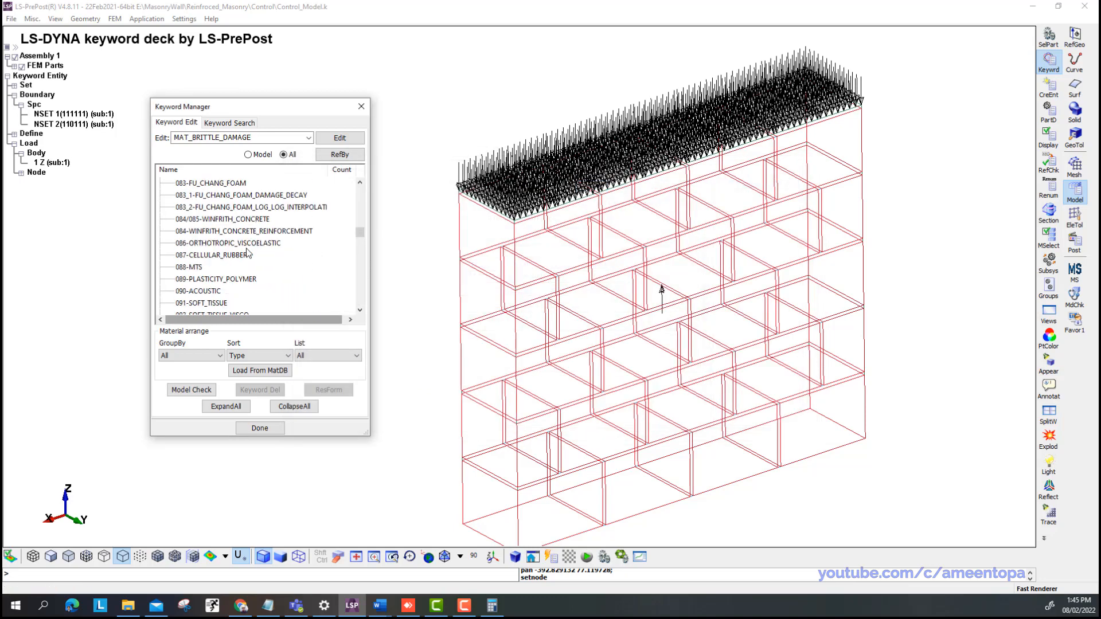
scroll(234, 274, "up", 4)
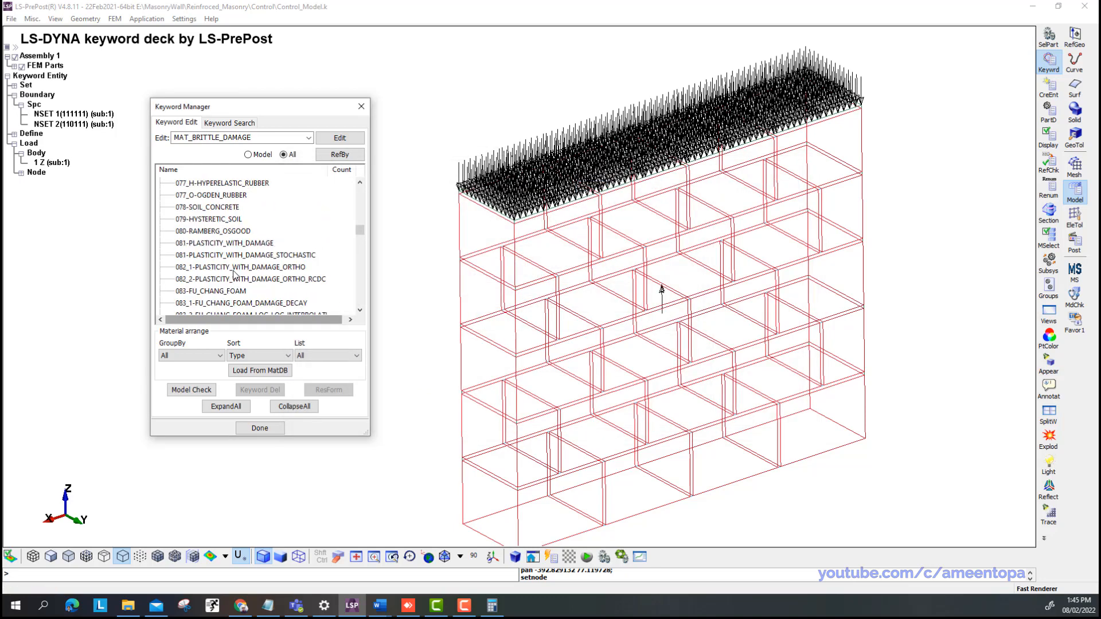
scroll(234, 274, "up", 12)
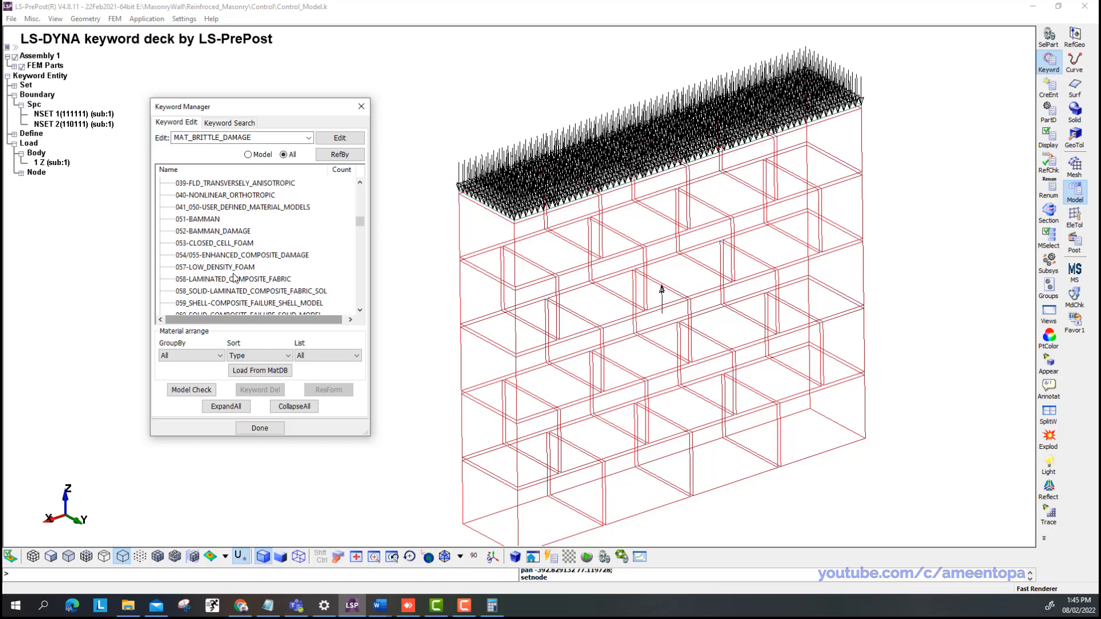
scroll(234, 279, "up", 12)
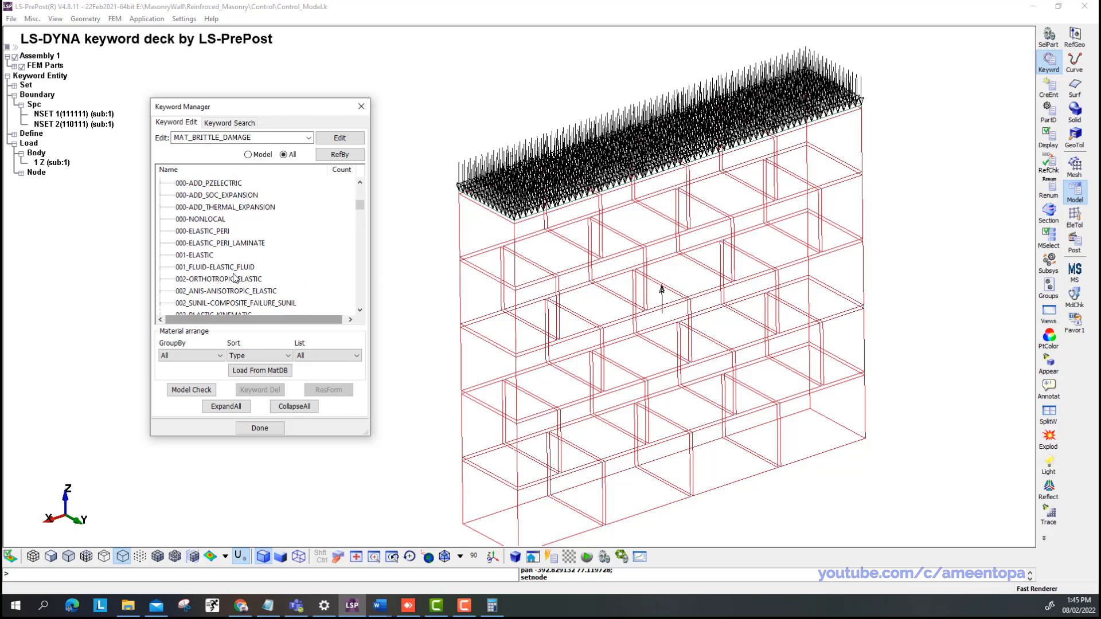
scroll(211, 195, "up", 1)
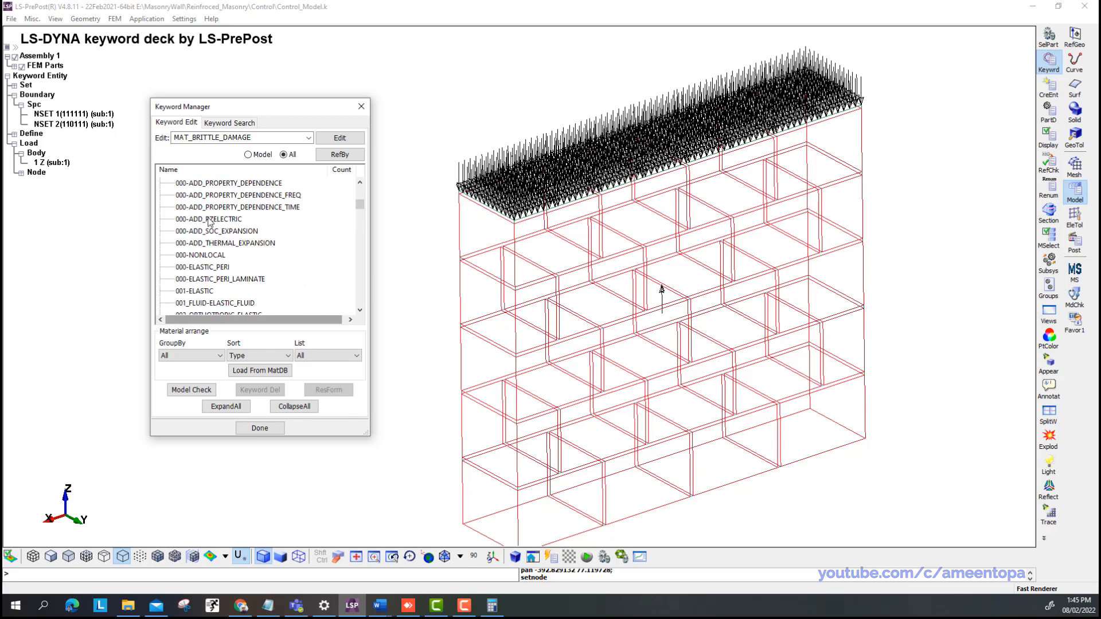
scroll(209, 224, "up", 4)
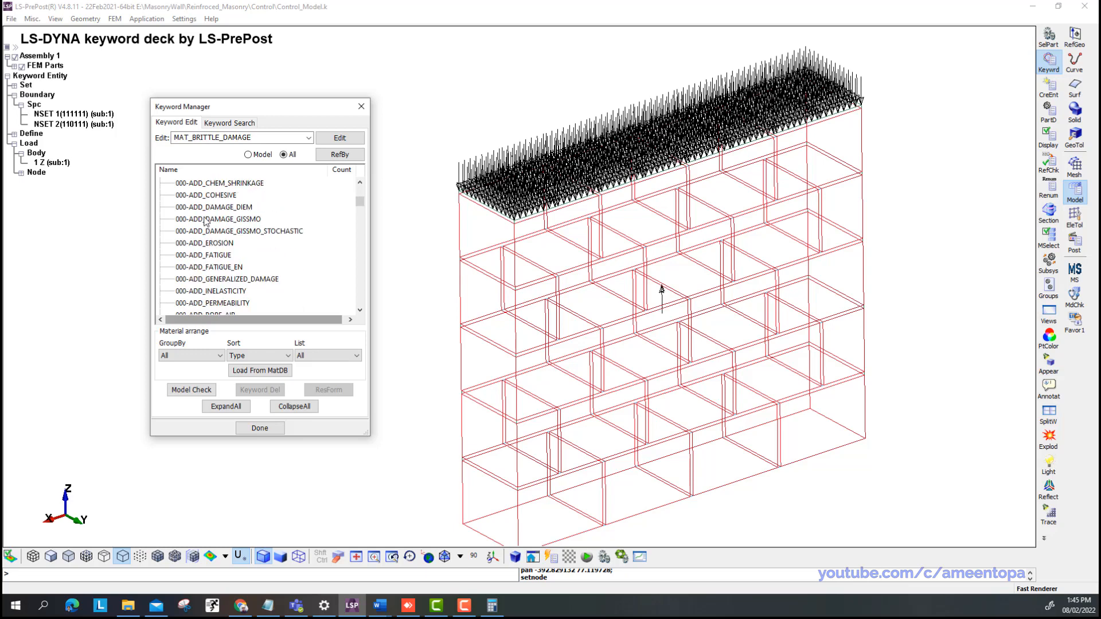
double_click(212, 243)
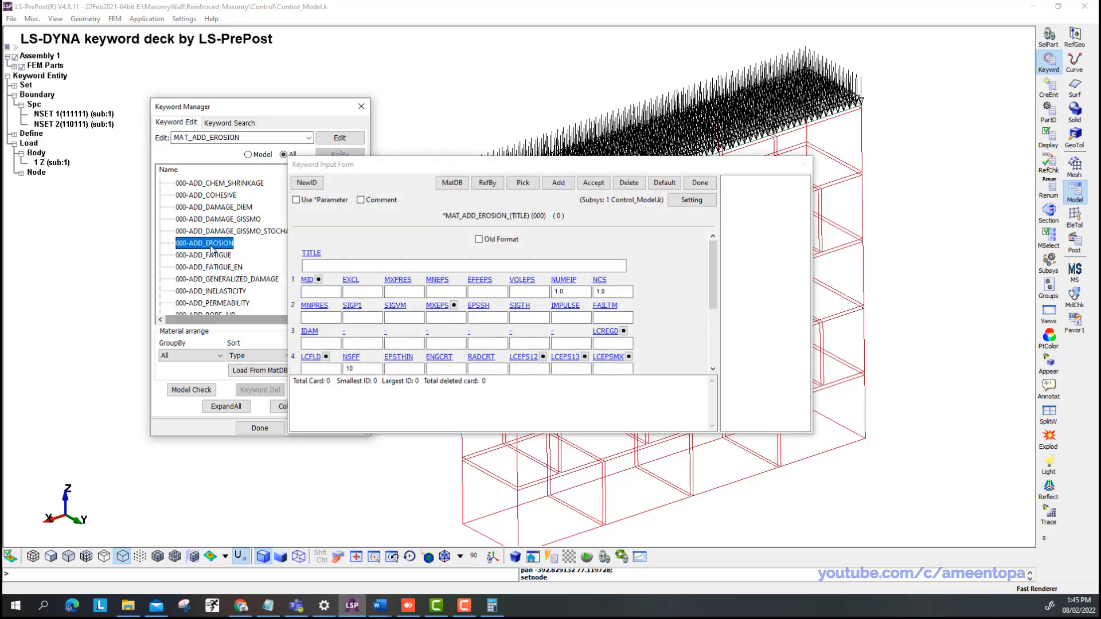
left_click(479, 239)
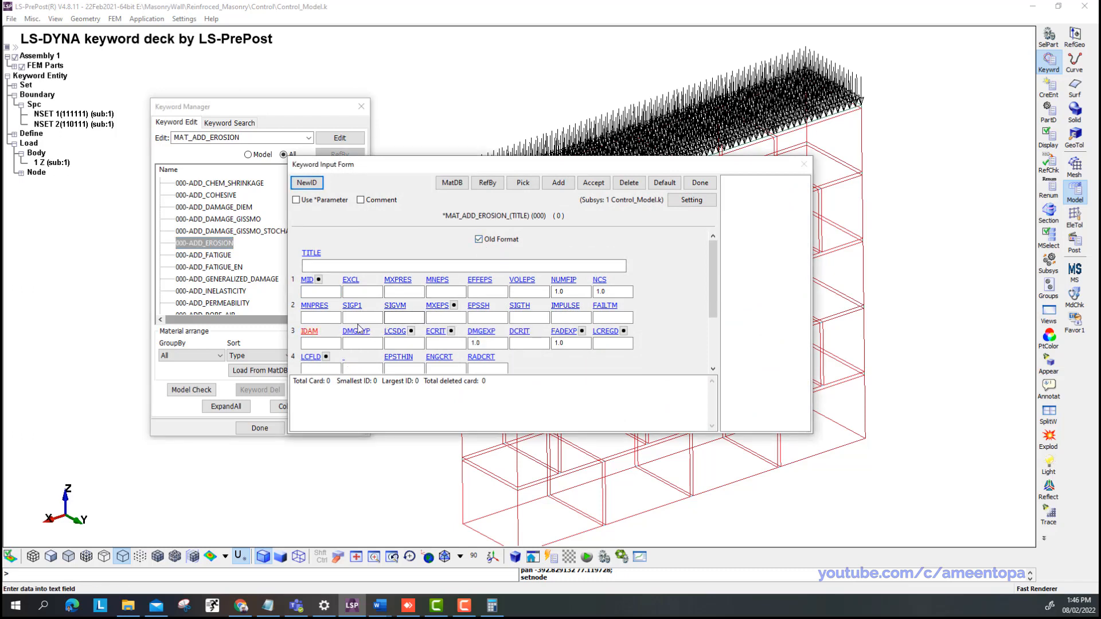
Link the erosion card to the Brick material, set its minimum failure pressure MNPRES to -12 and accept it.
left_click(318, 280)
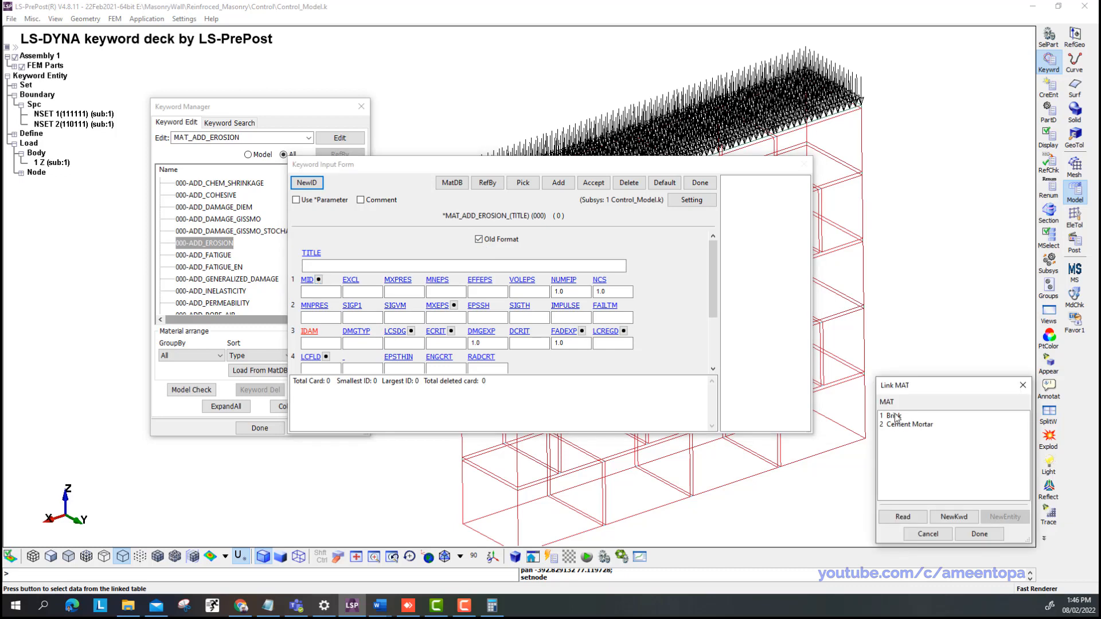
left_click(896, 417)
left_click(979, 533)
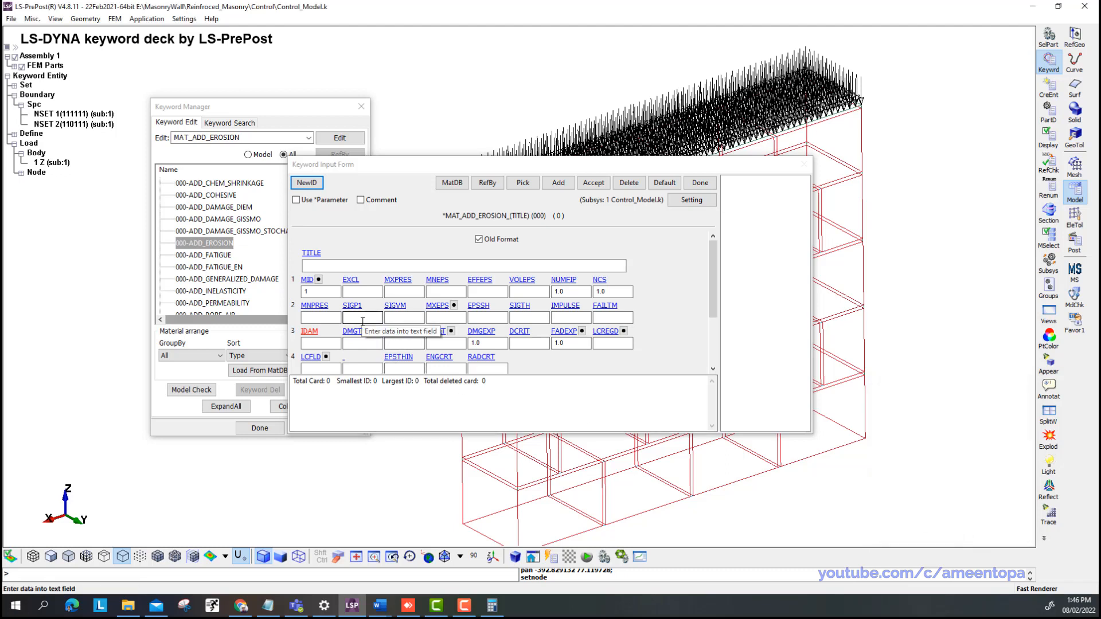
left_click(334, 319)
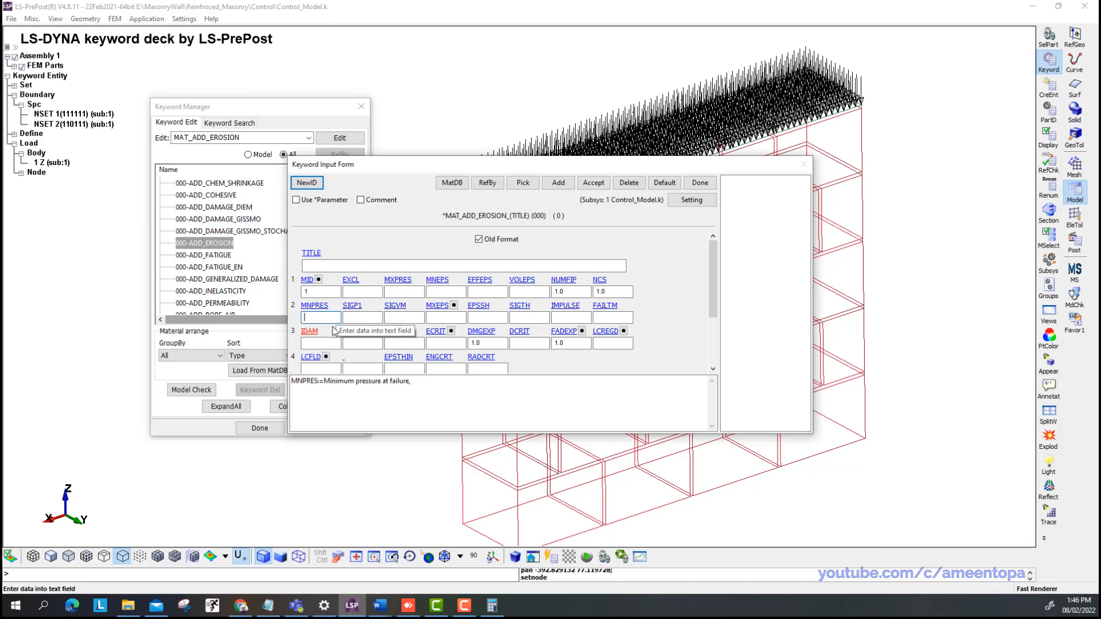
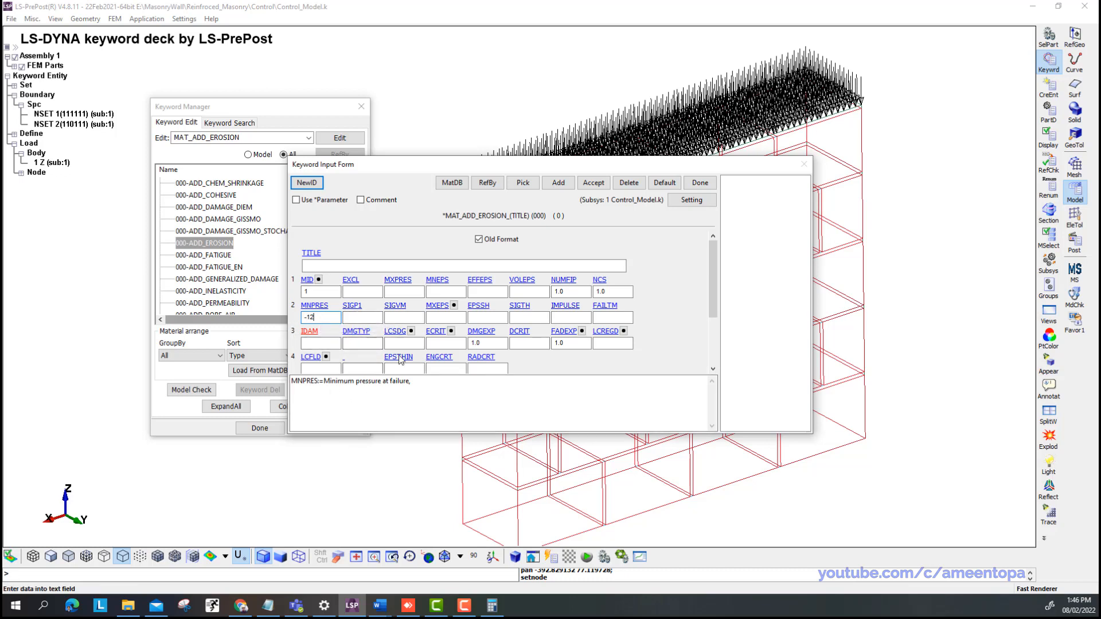
left_click(401, 289)
left_click(317, 317)
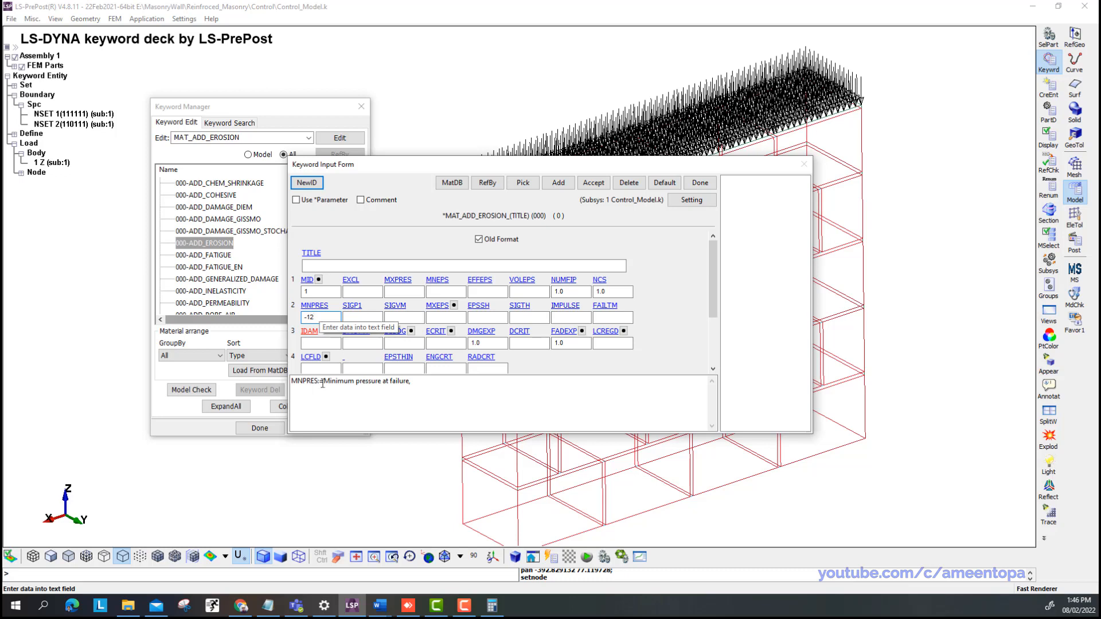
left_click(595, 185)
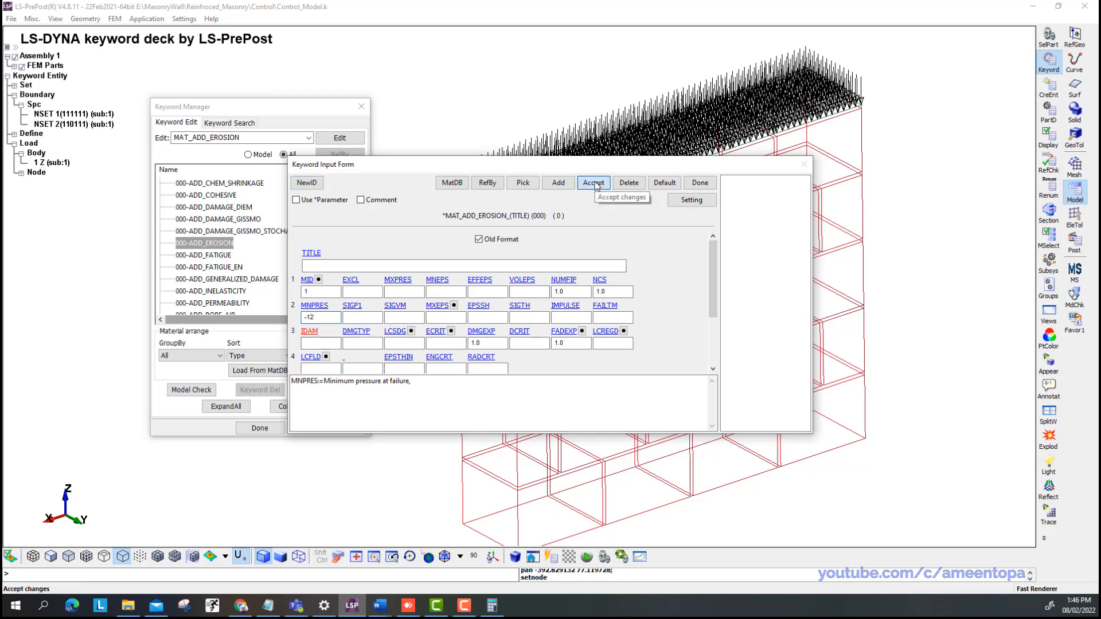
Add a second erosion card linked to Cement Mortar with MNPRES set to -3.5 and accept it.
left_click(308, 184)
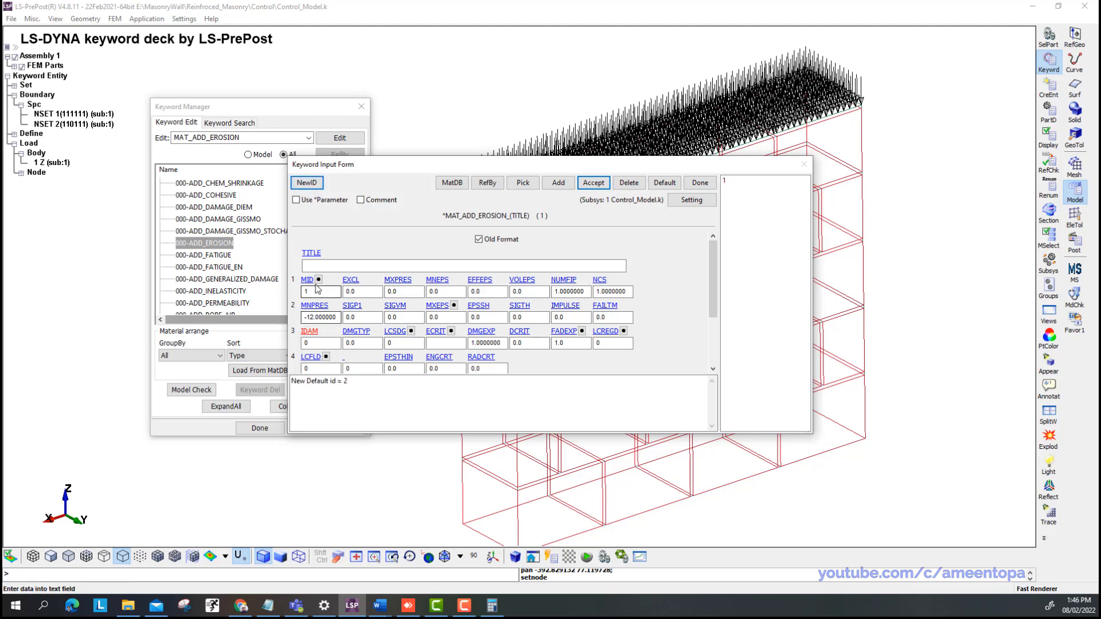
left_click(558, 183)
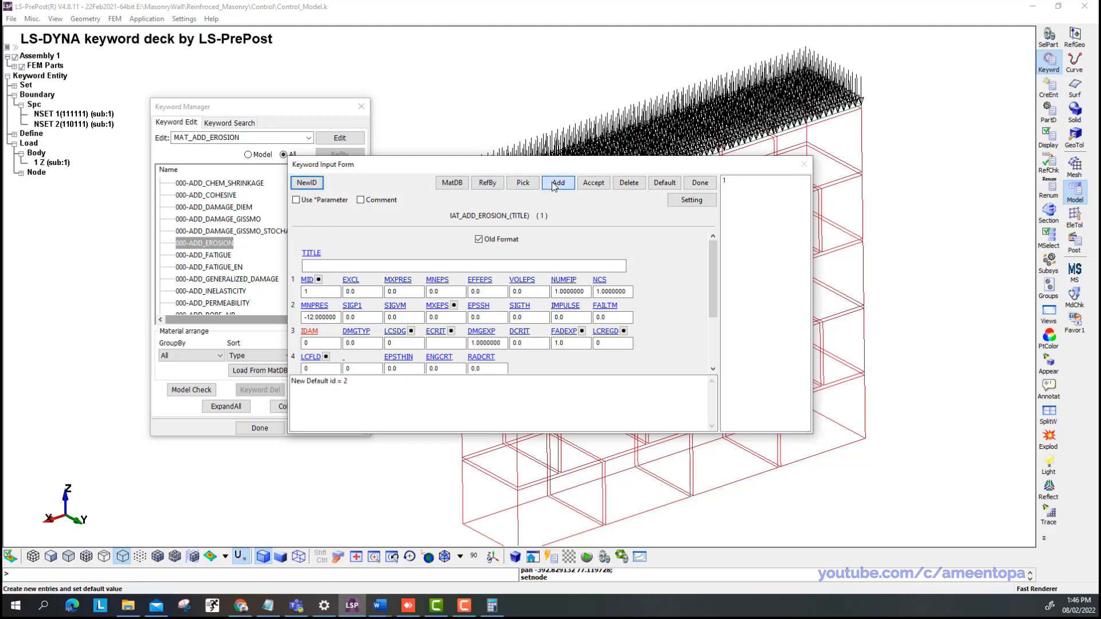
left_click(319, 280)
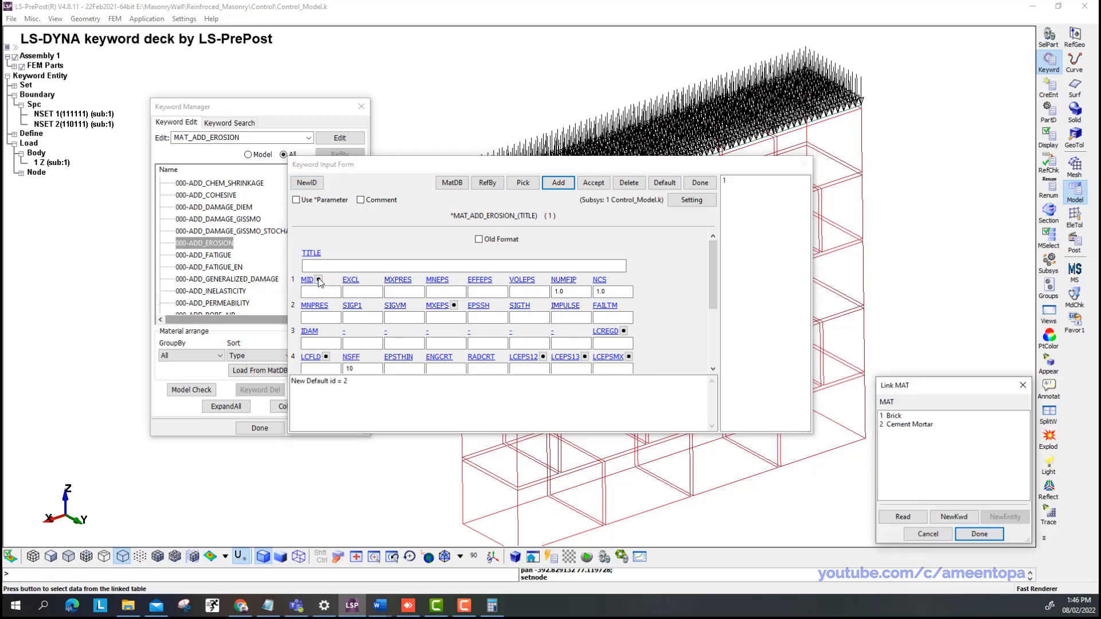
left_click(909, 424)
left_click(979, 534)
left_click(326, 318)
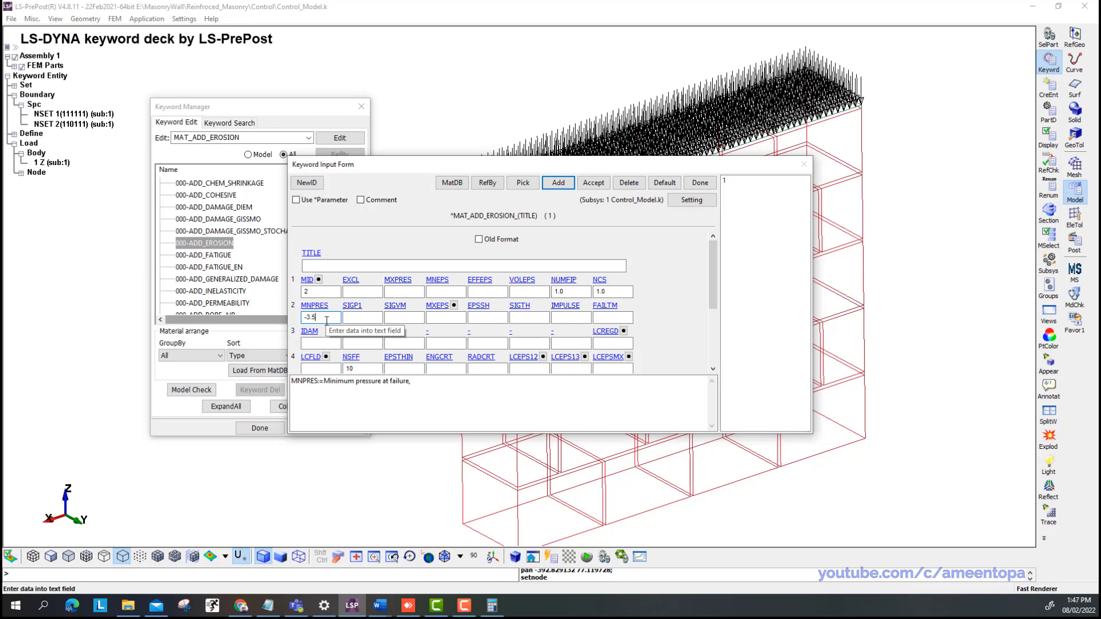
left_click(594, 183)
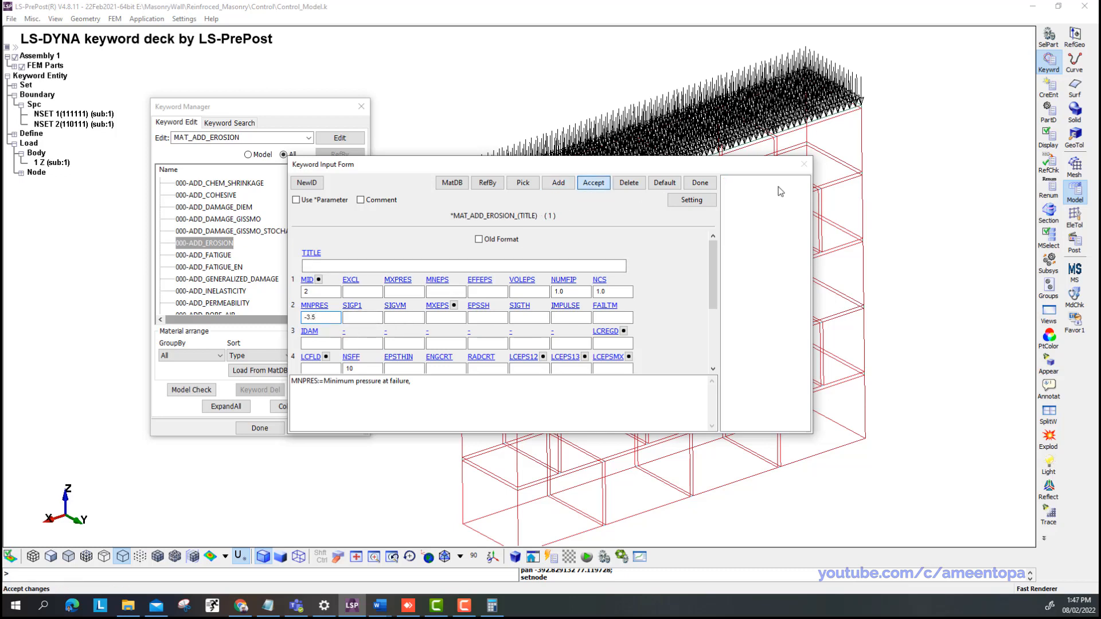
Enable Old Format for erosion card 2, check both erosion cards and close the form.
left_click(745, 182)
left_click(742, 188)
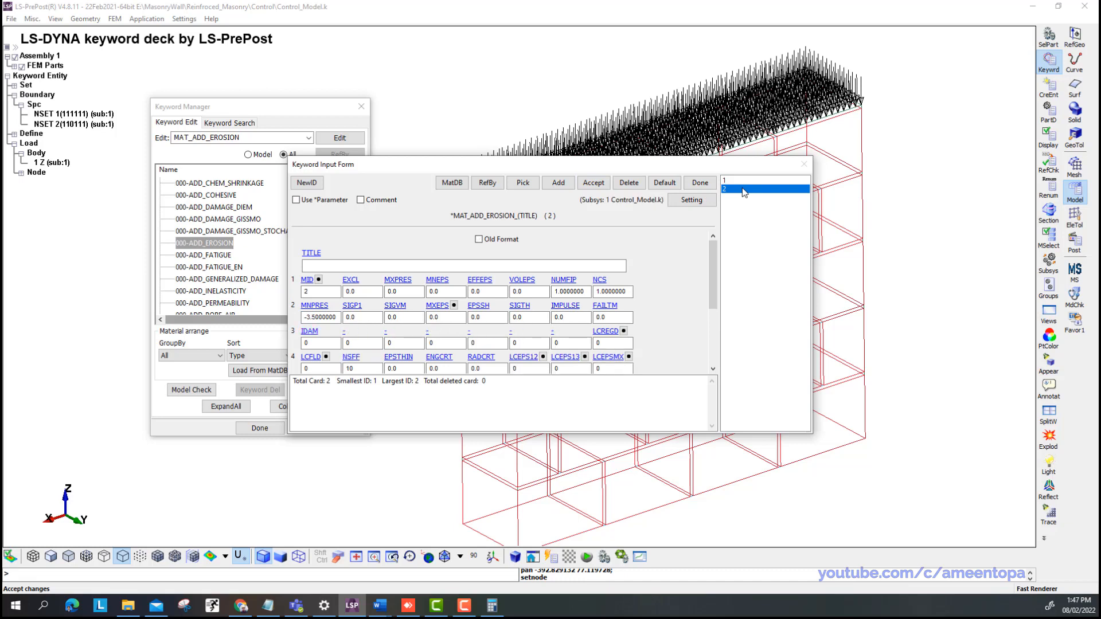
left_click(478, 239)
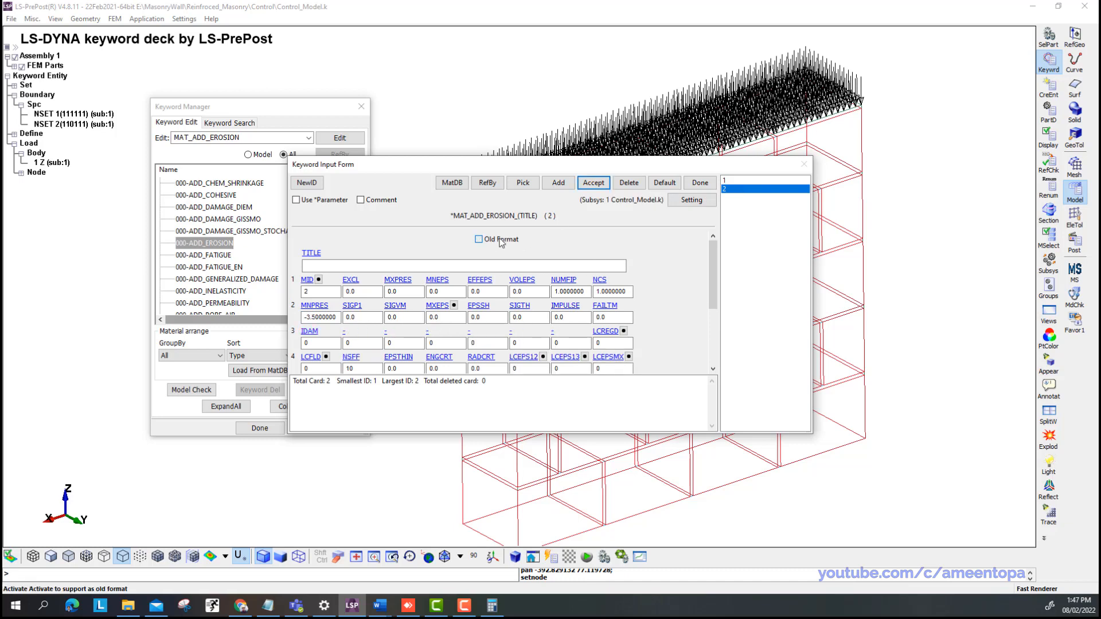
left_click(732, 180)
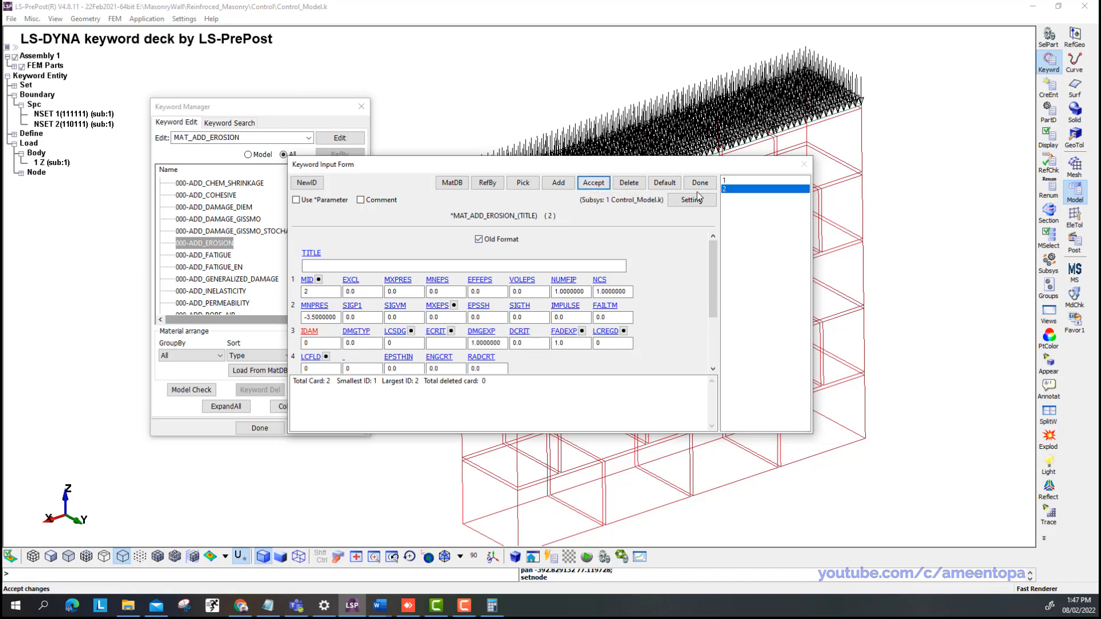
left_click(733, 191)
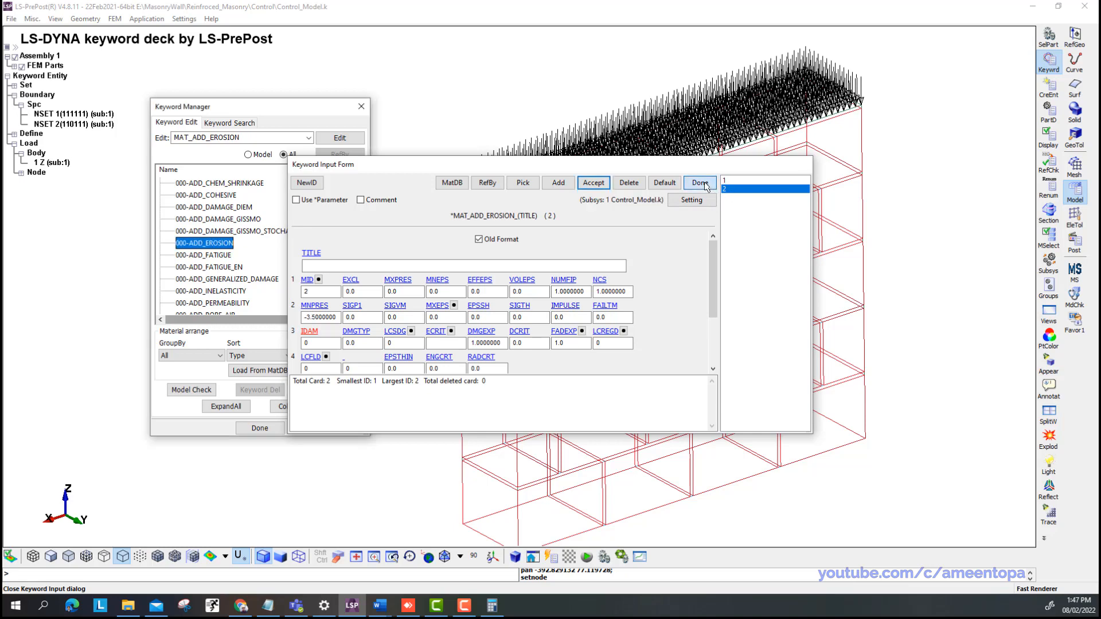
left_click(711, 184)
List only the keywords used in the model, open the PART cards, and check the Brick and two mortar parts.
left_click(250, 155)
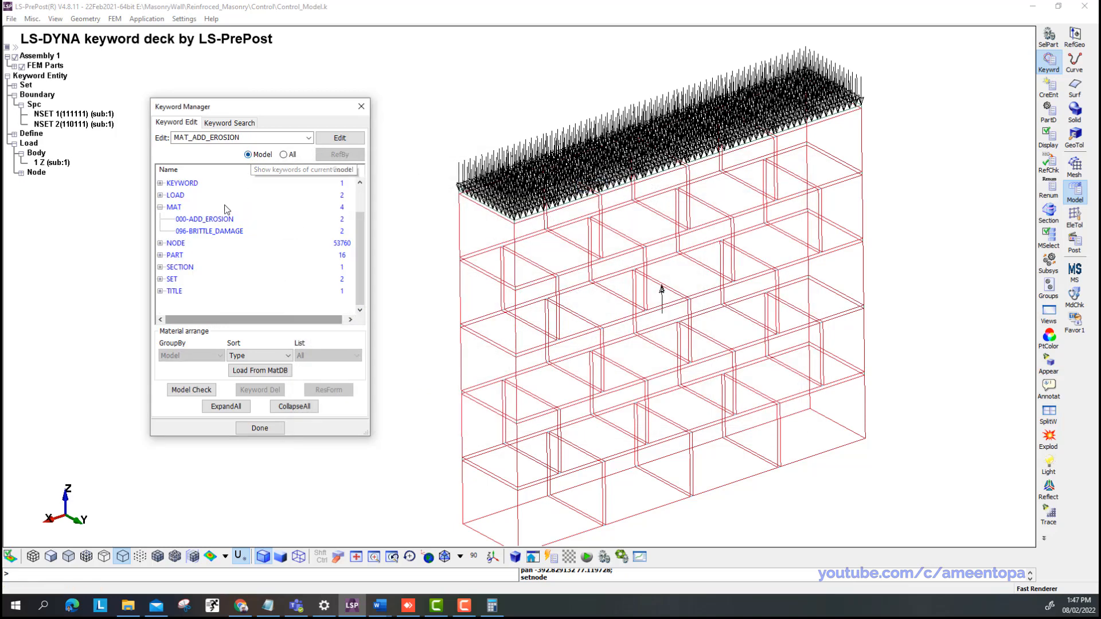
left_click(177, 258)
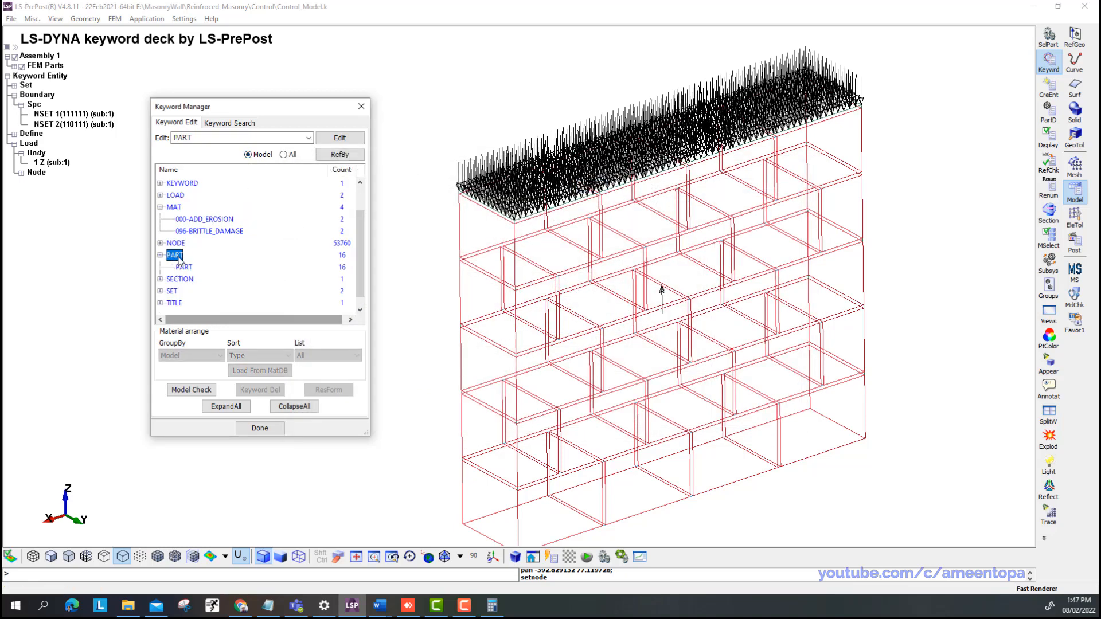
double_click(183, 267)
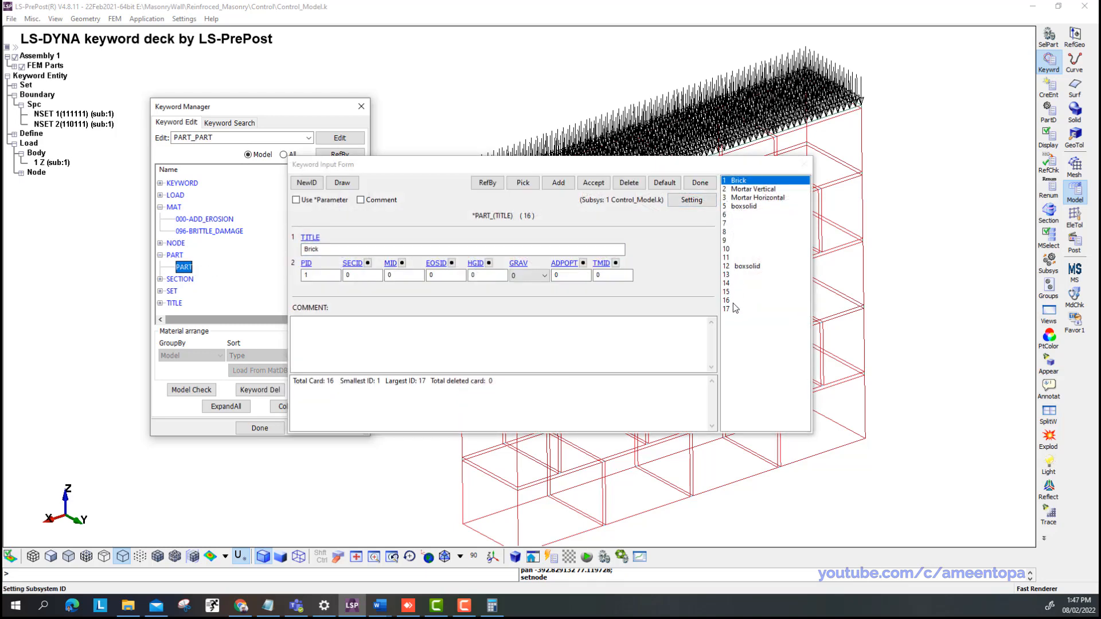
left_click(737, 189)
left_click(738, 197)
left_click(739, 182)
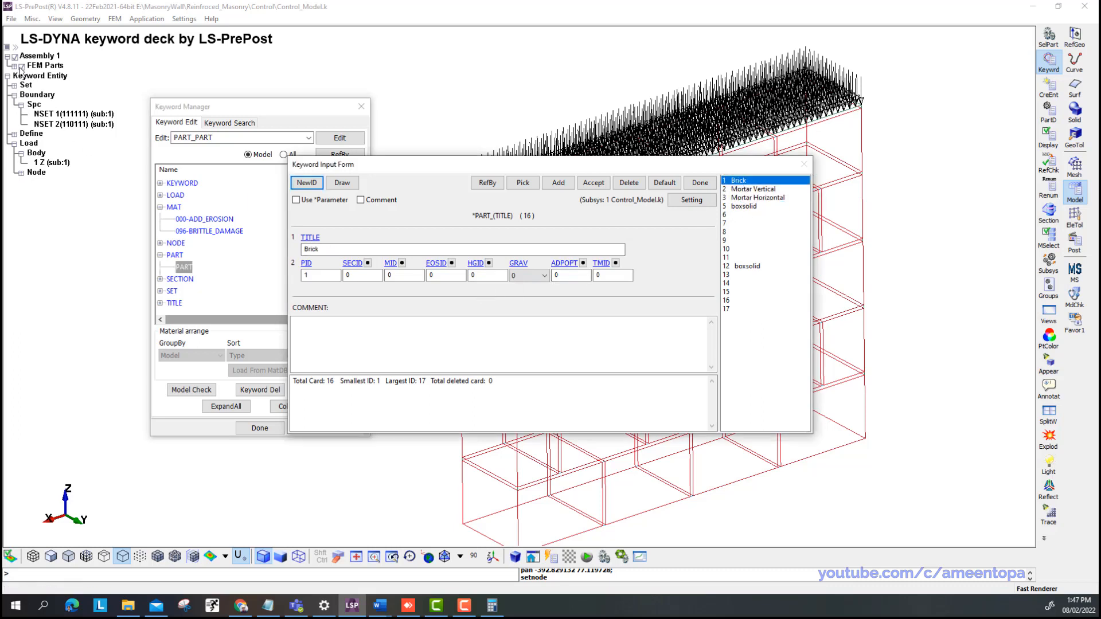
Expand the FEM Parts tree and compare it with the part cards, checking the boxsolid and untitled entries.
left_click(14, 67)
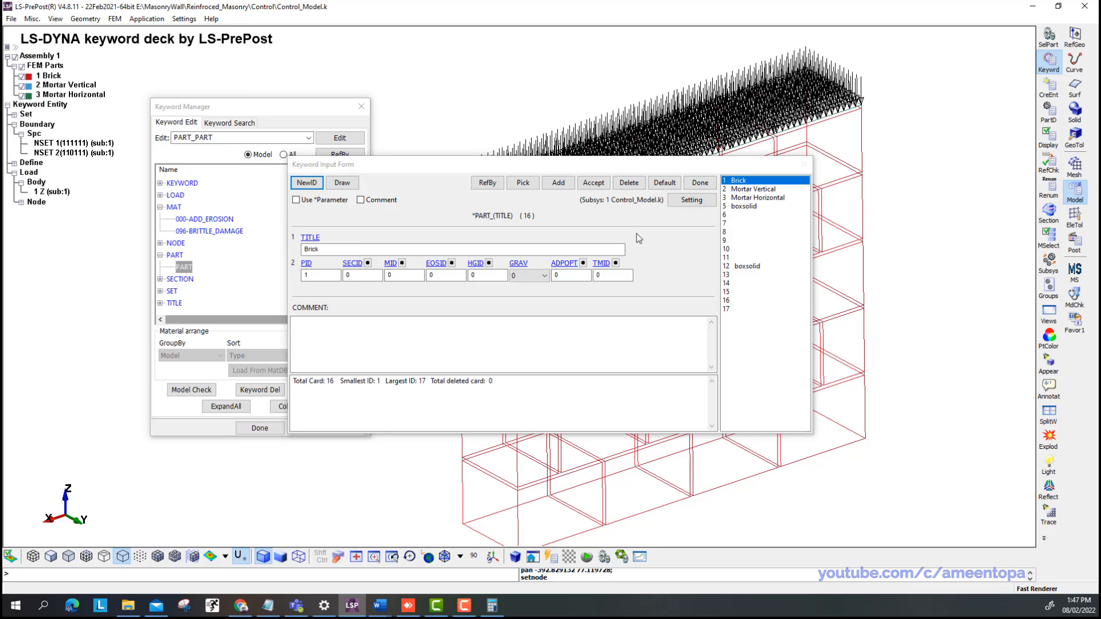
left_click(741, 207)
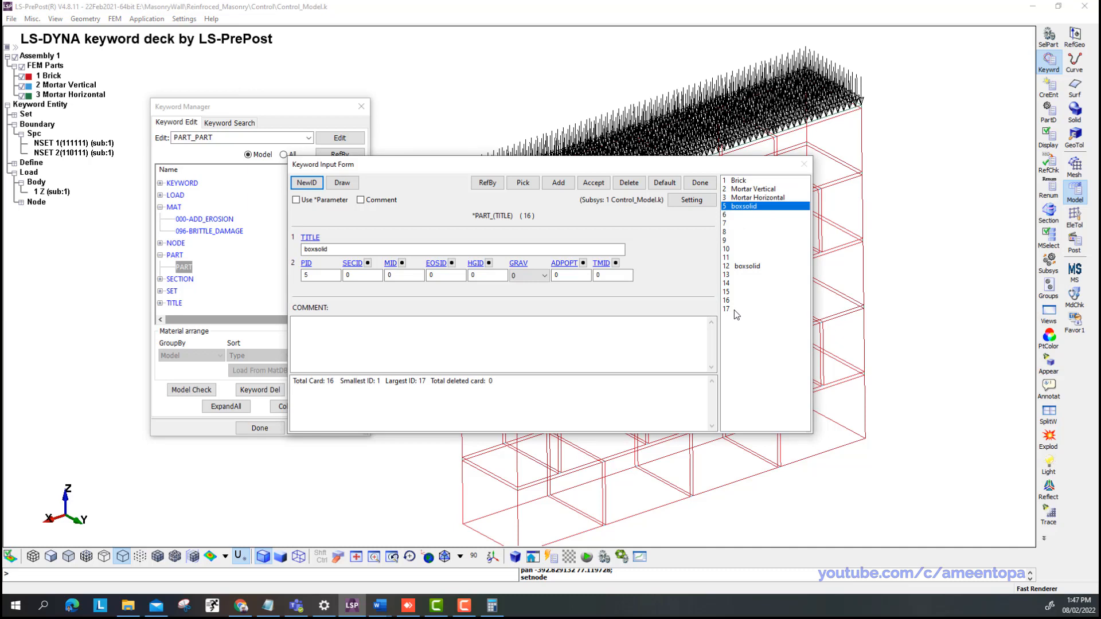
left_click(732, 214)
left_click(734, 207)
left_click(737, 181)
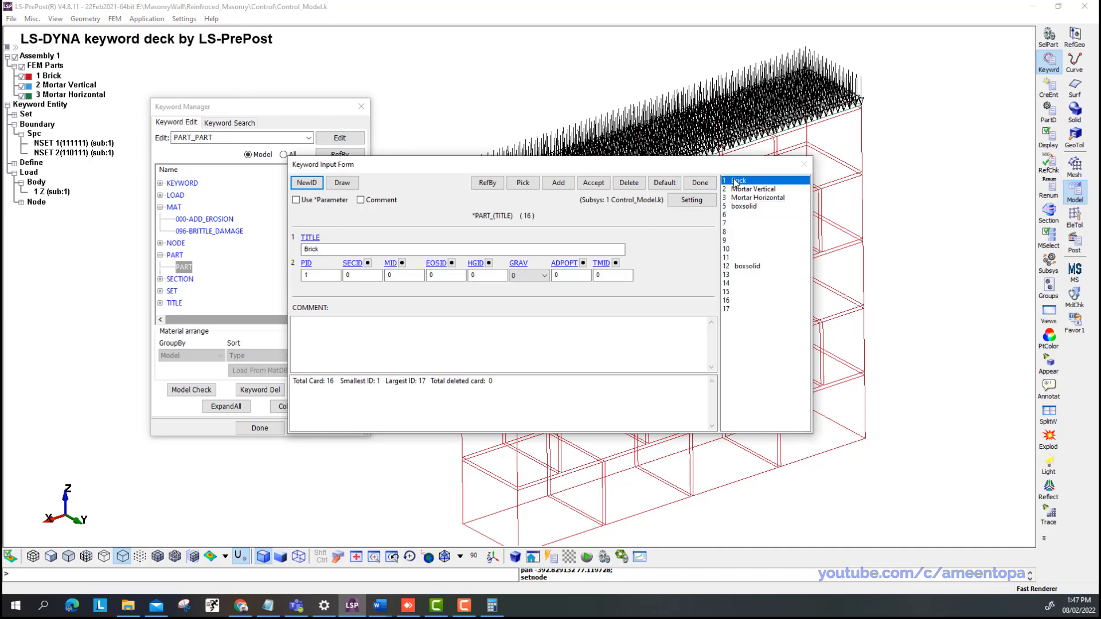
Link the Brick part to the SOLID ELEMENT section and the Brick material, and accept the card.
left_click(368, 263)
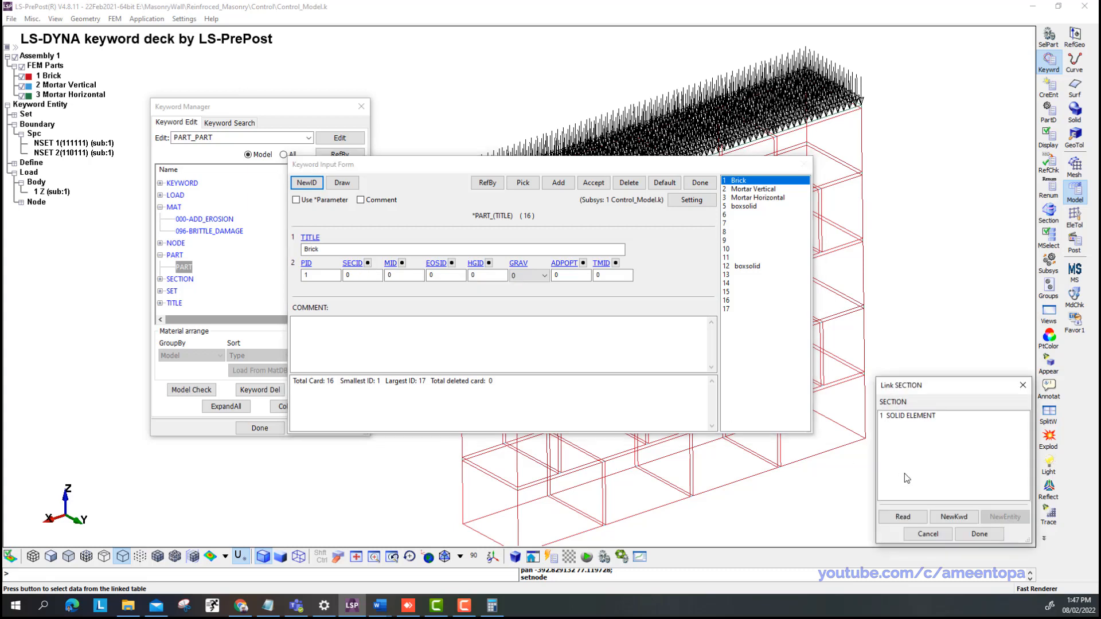
double_click(910, 415)
left_click(401, 263)
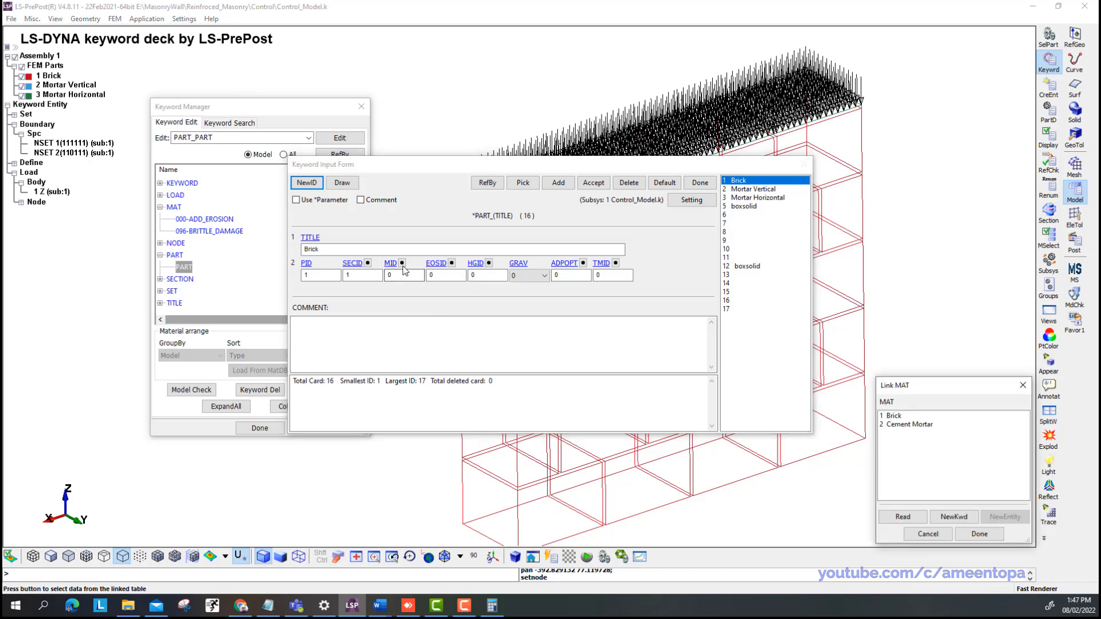
double_click(892, 416)
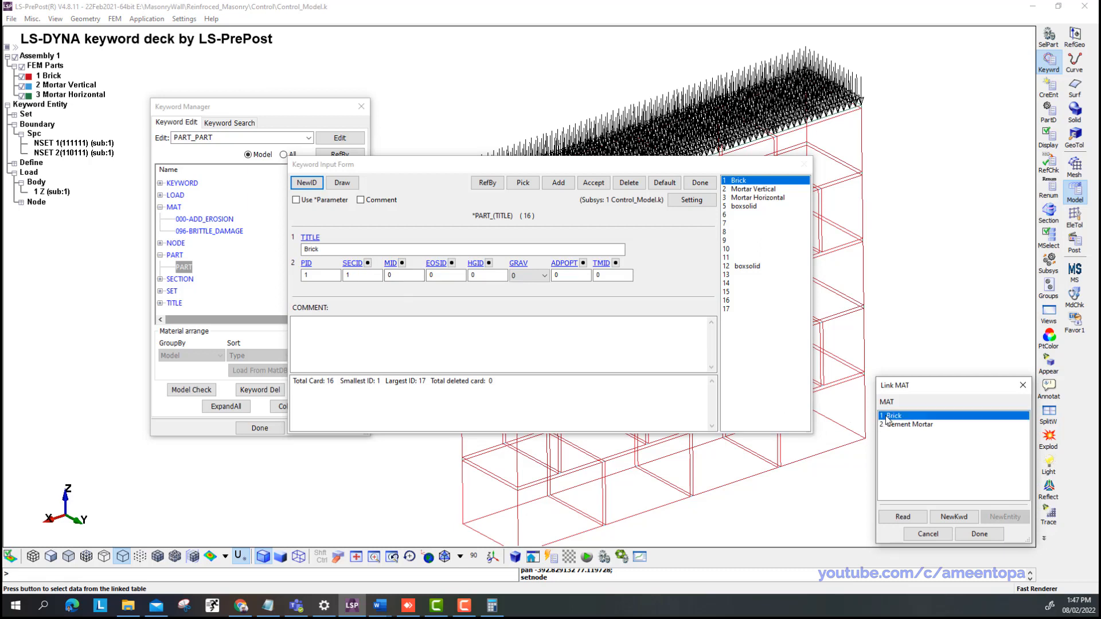
left_click(606, 185)
Link the Mortar Vertical part to the SOLID ELEMENT section and the Cement Mortar material.
left_click(736, 190)
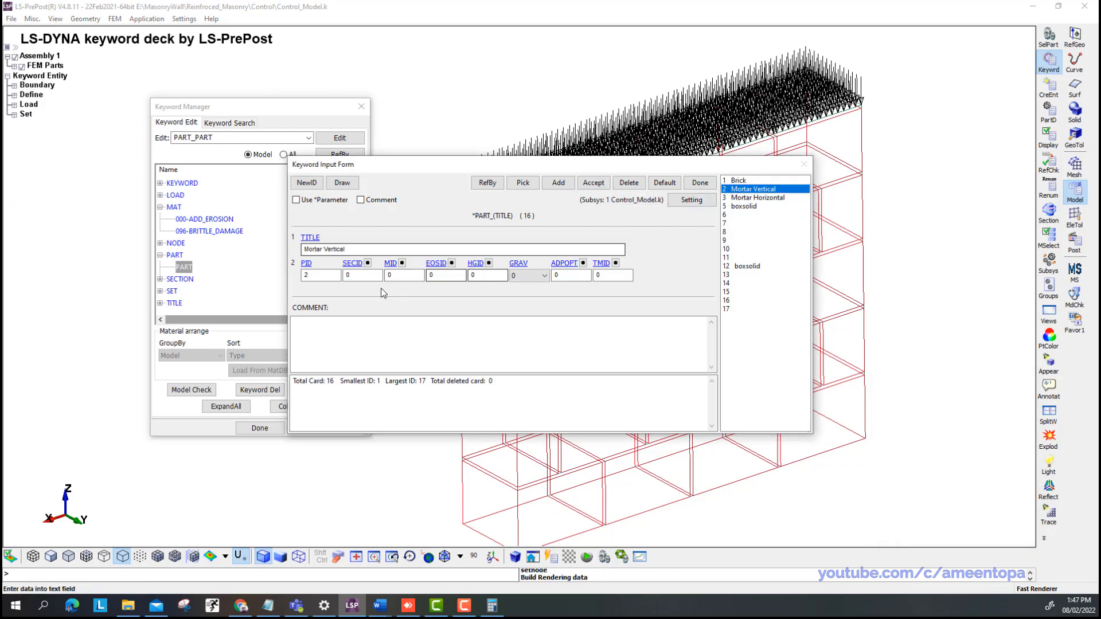
left_click(368, 263)
double_click(884, 416)
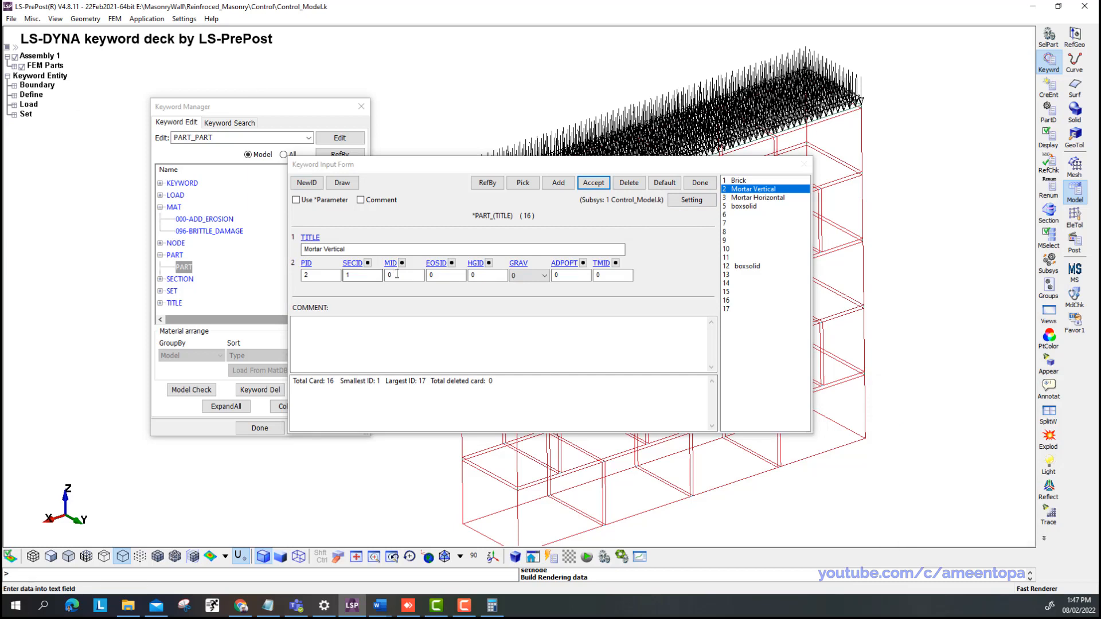
left_click(402, 263)
double_click(893, 425)
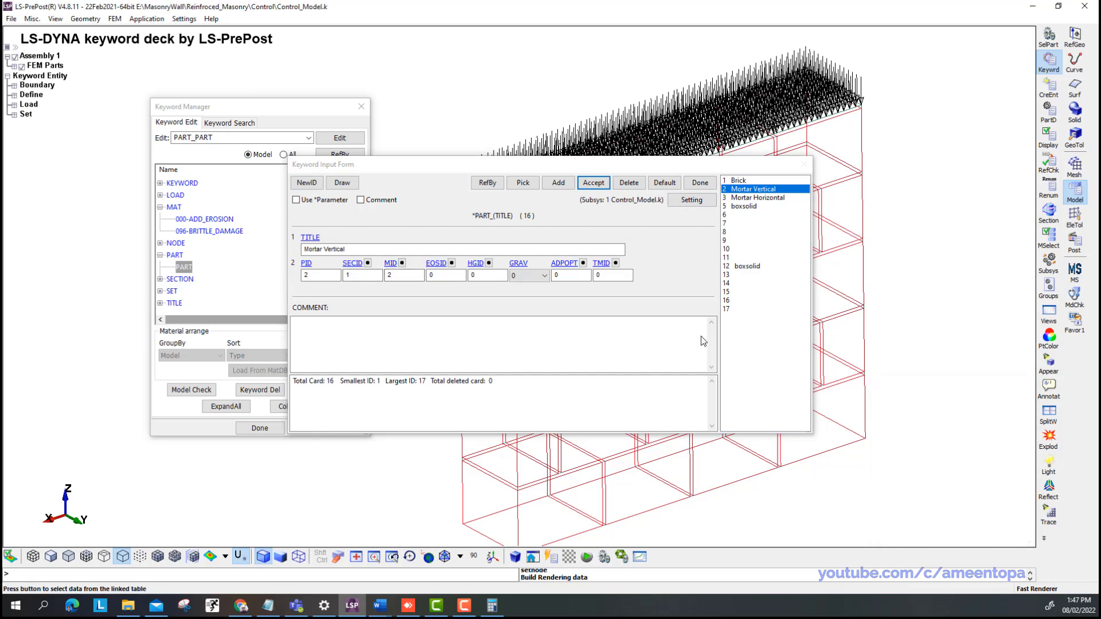
Link the Mortar Horizontal part to the SOLID ELEMENT section and the Cement Mortar material, and accept the card.
left_click(756, 198)
left_click(367, 263)
left_click(891, 416)
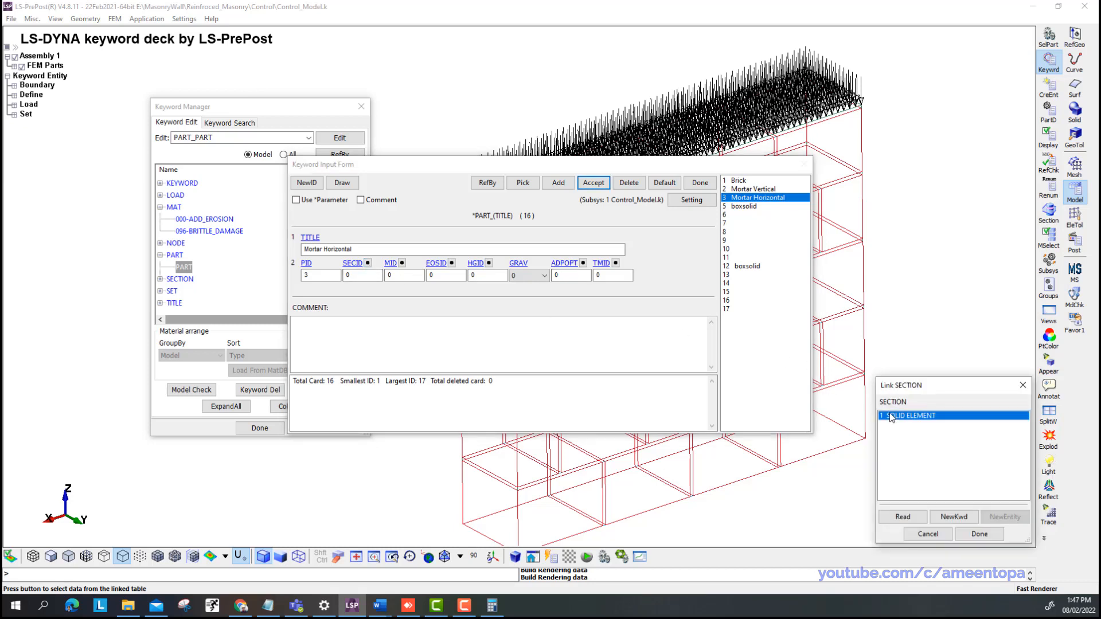
double_click(890, 417)
left_click(402, 264)
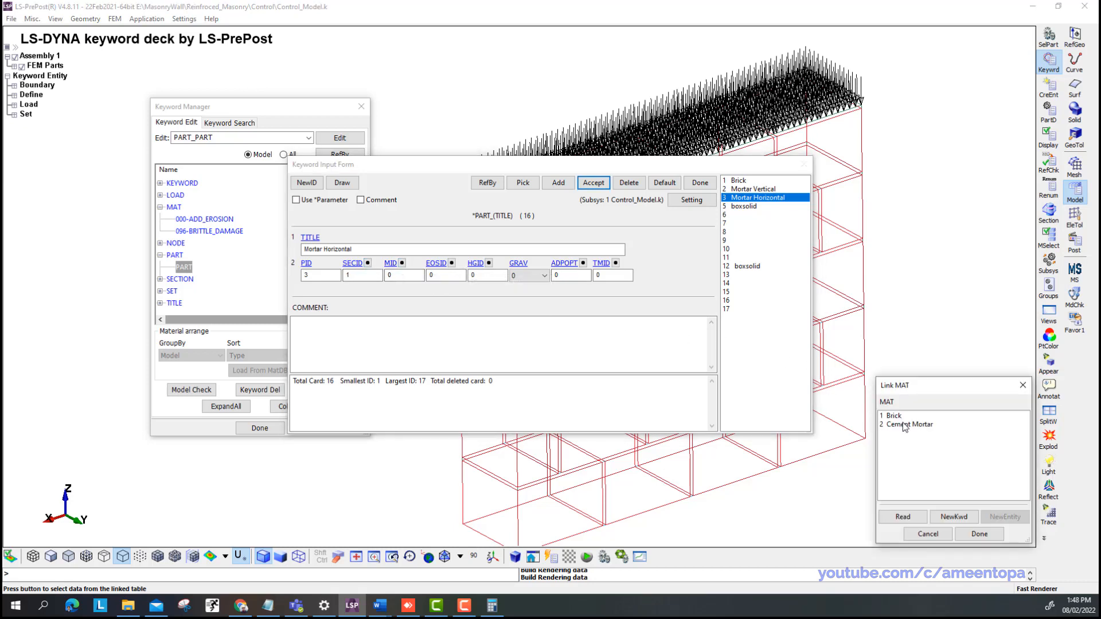
double_click(904, 425)
left_click(594, 182)
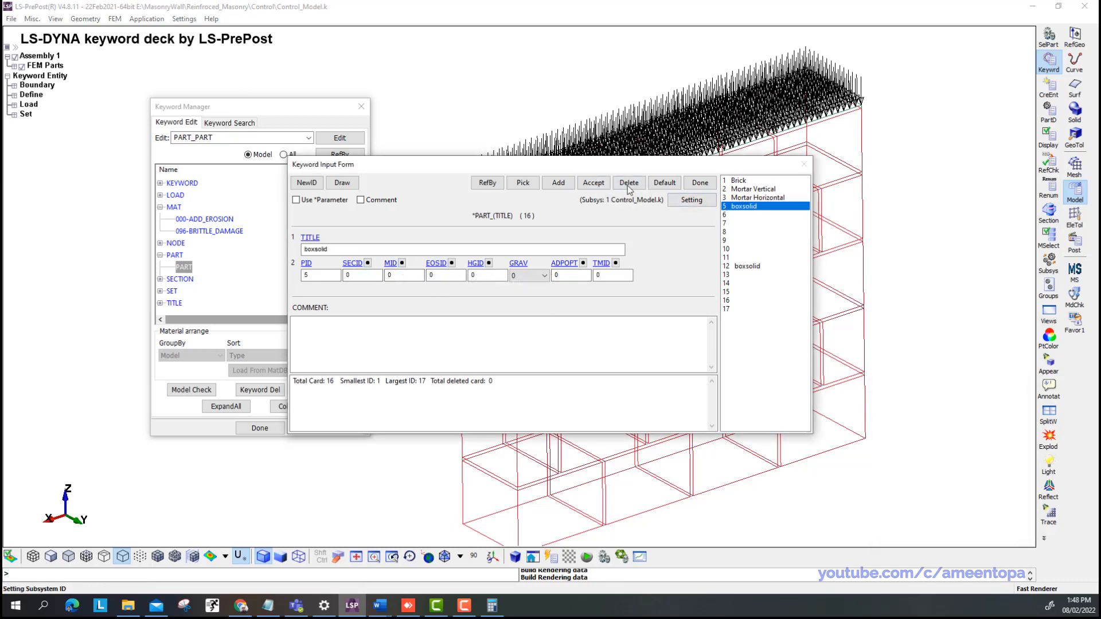
Delete the leftover part cards 5 through 17, keeping only Brick and the two mortar parts, and close the form.
left_click(631, 184)
left_click(732, 215)
left_click(634, 185)
left_click(731, 223)
left_click(633, 185)
left_click(731, 232)
left_click(634, 185)
left_click(731, 241)
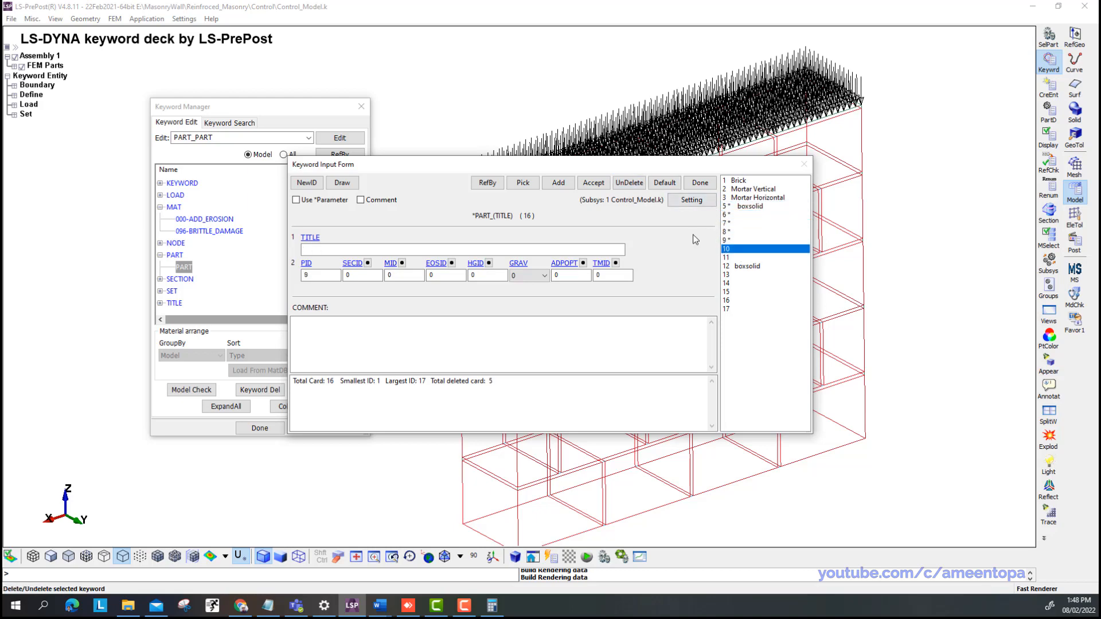
left_click(629, 183)
left_click(629, 182)
left_click(629, 183)
left_click(629, 182)
left_click(629, 182)
left_click(629, 182)
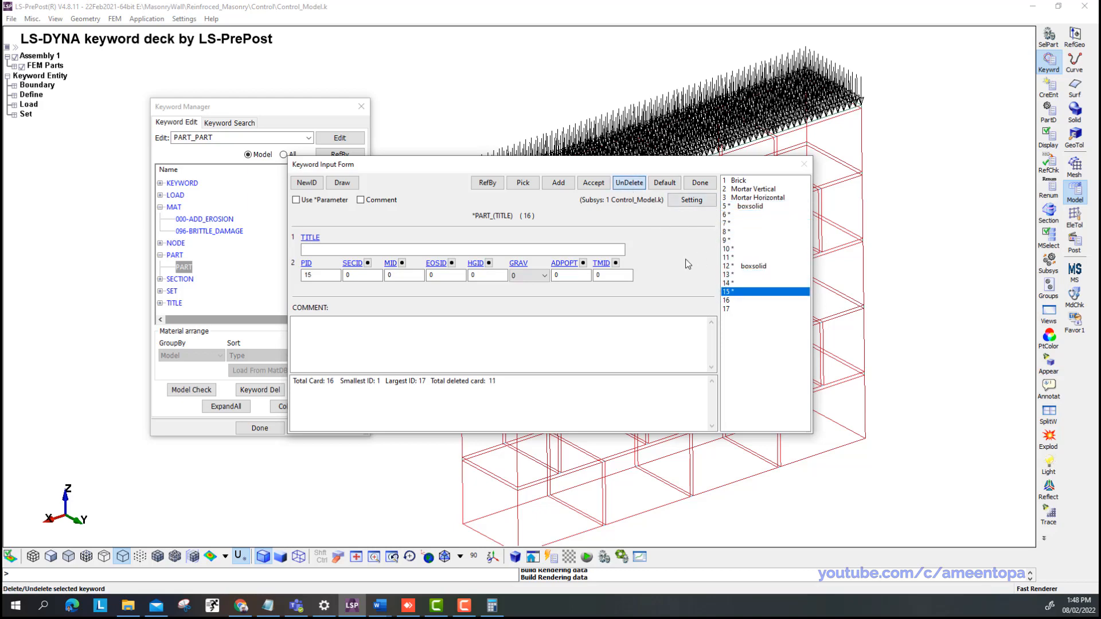
left_click(731, 300)
left_click(629, 183)
left_click(733, 310)
left_click(629, 183)
left_click(700, 183)
left_click(573, 344)
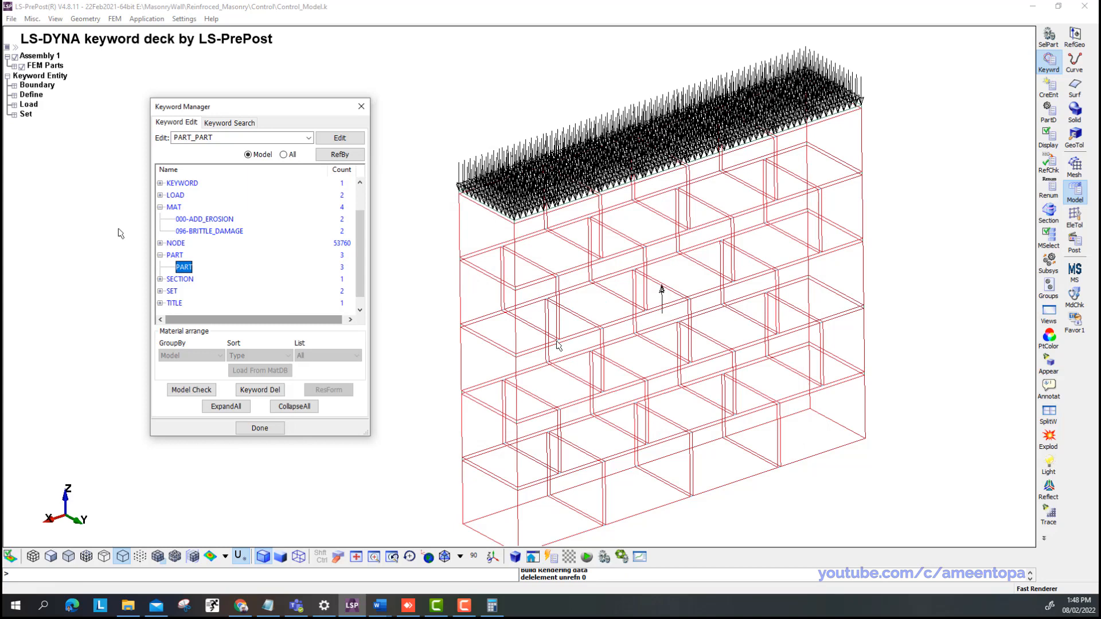
Expand the Load entities in the model tree and turn off the display of the body and node loads.
left_click(27, 108)
left_click(13, 105)
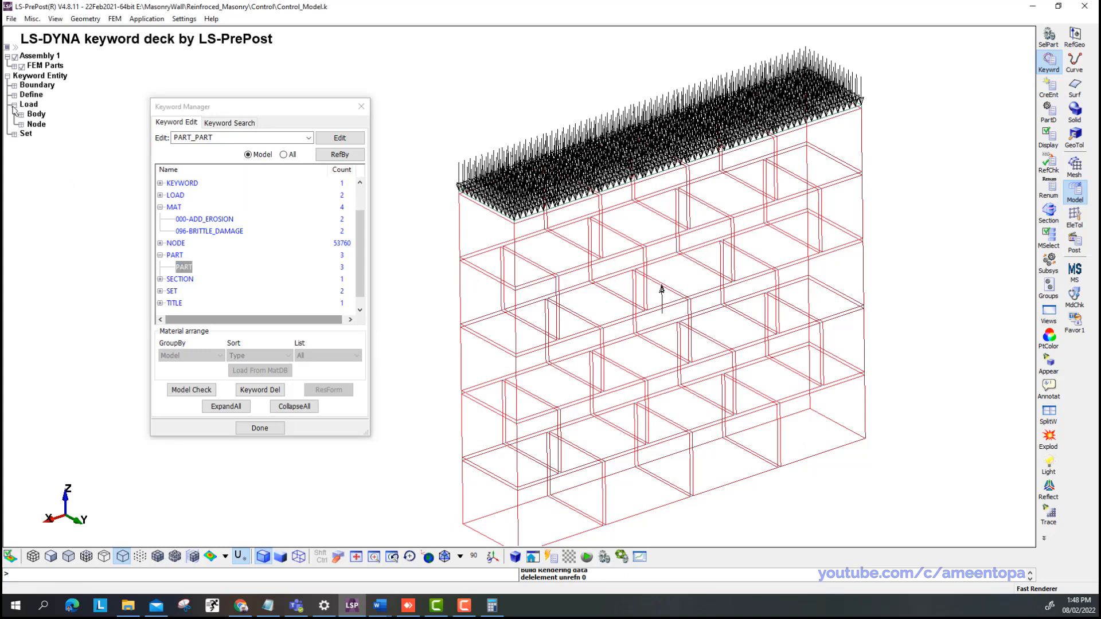
left_click(35, 115)
left_click(35, 124)
left_click(35, 124)
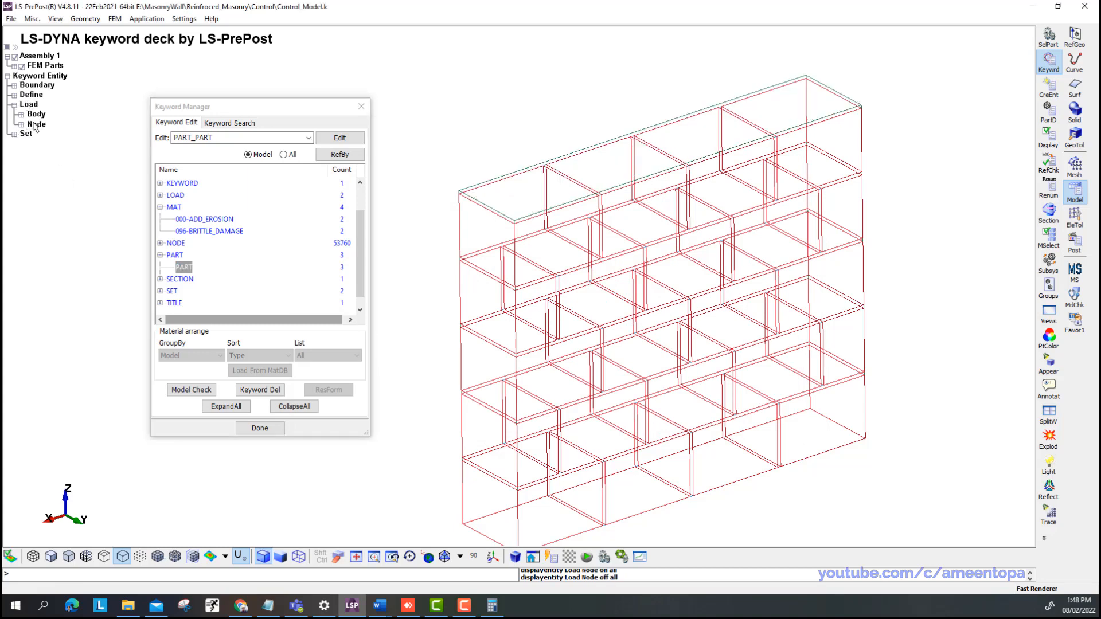
Display the wall as a shaded solid without mesh lines.
left_click(158, 558)
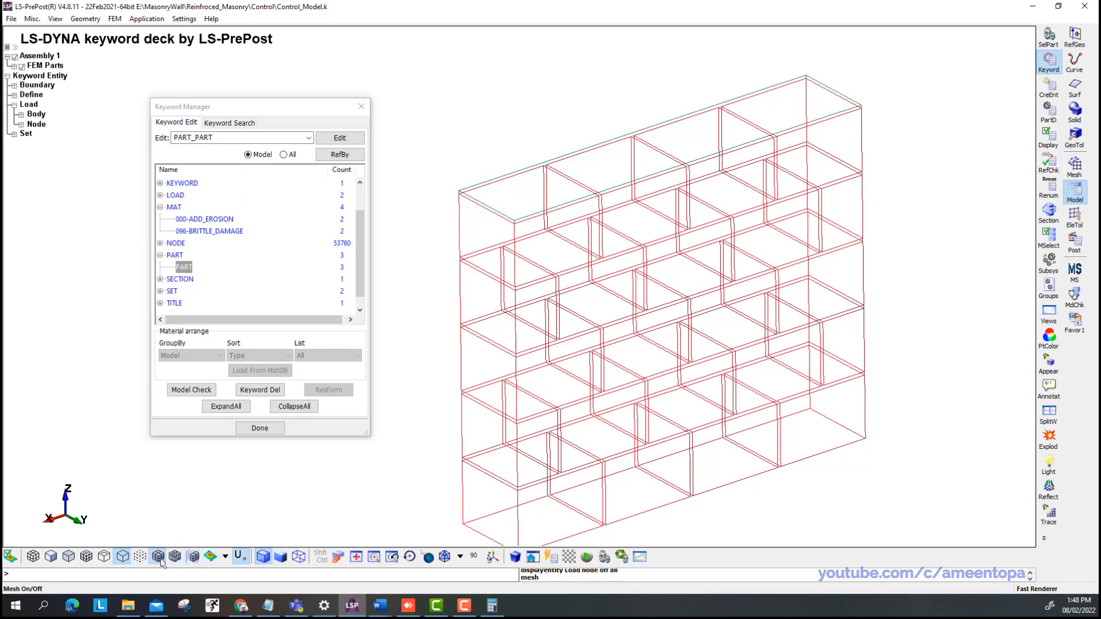
left_click(69, 556)
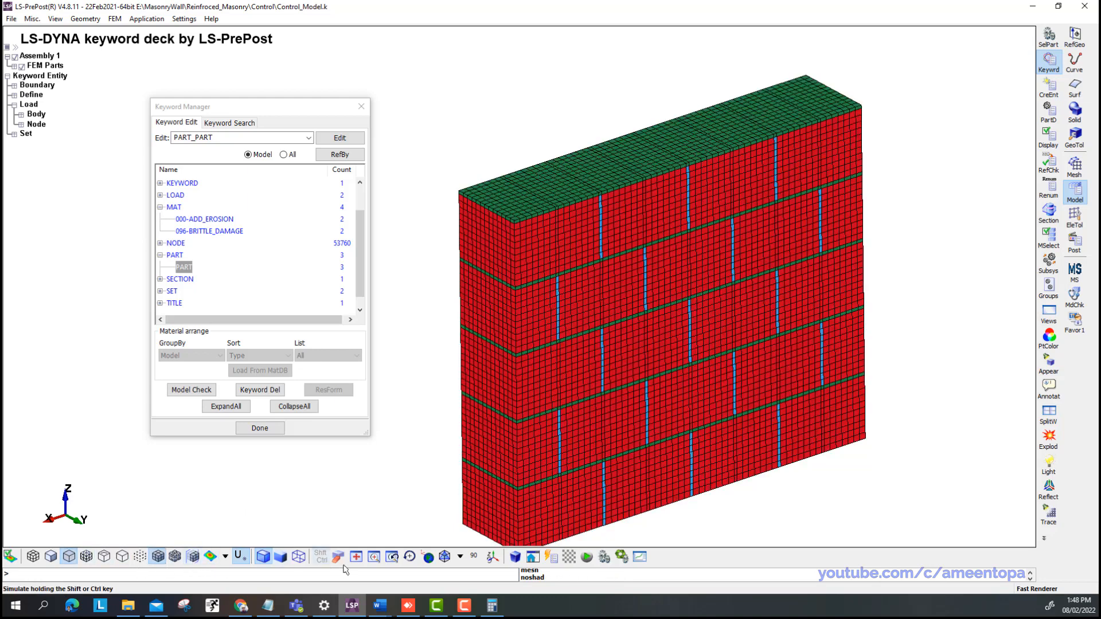
left_click(51, 557)
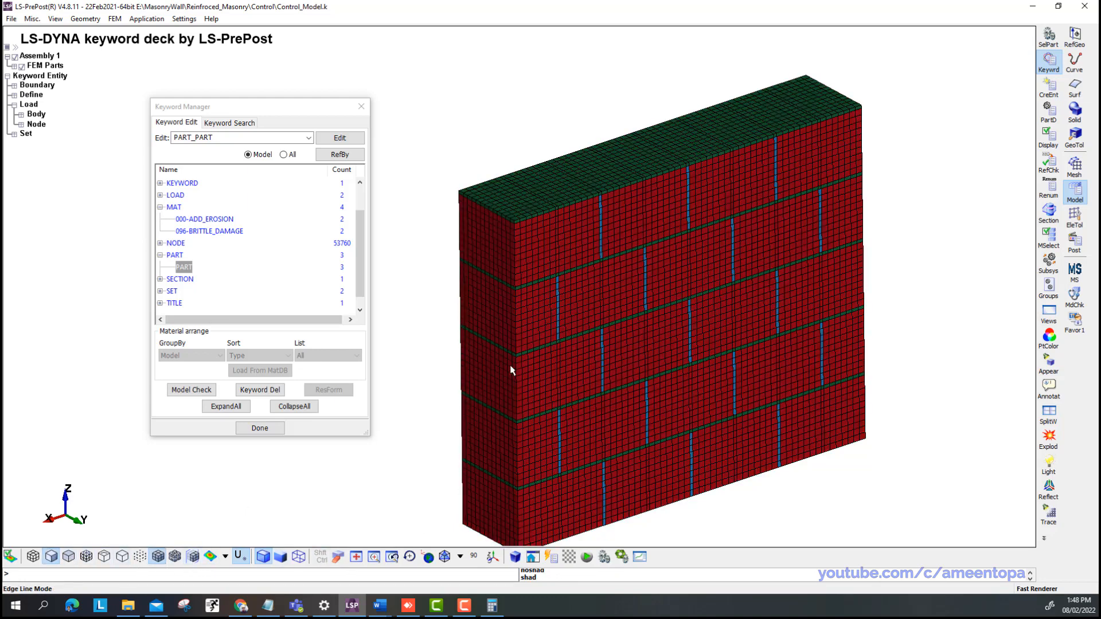
left_click(158, 556)
scroll(522, 367, "down", 3)
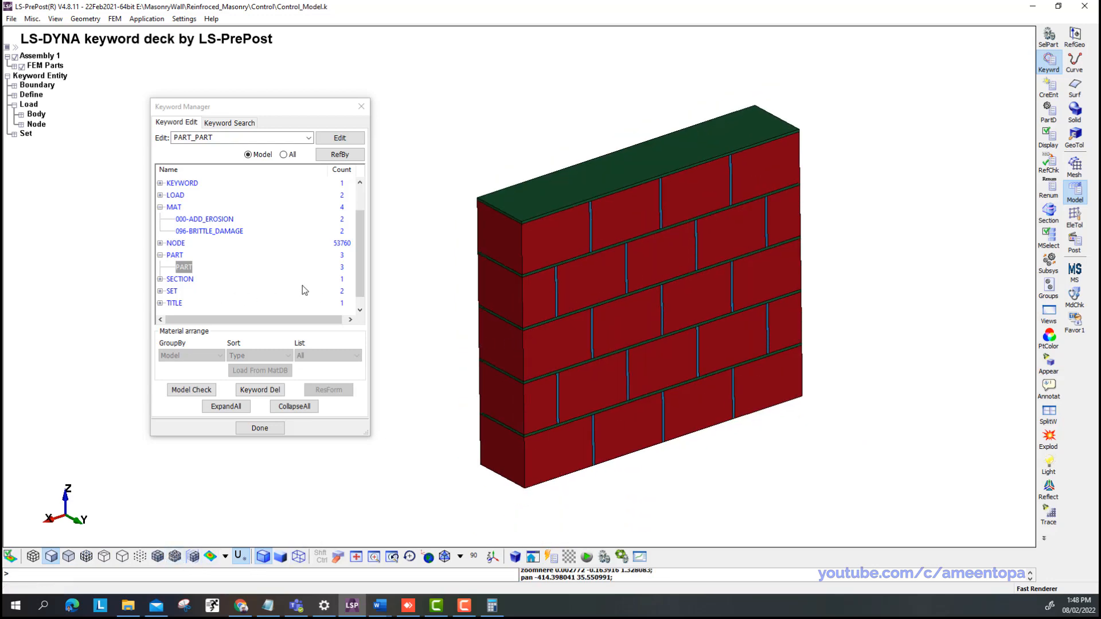
Collapse the MAT and PART keyword groups and check the keywords in the LOAD group.
scroll(199, 278, "up", 1)
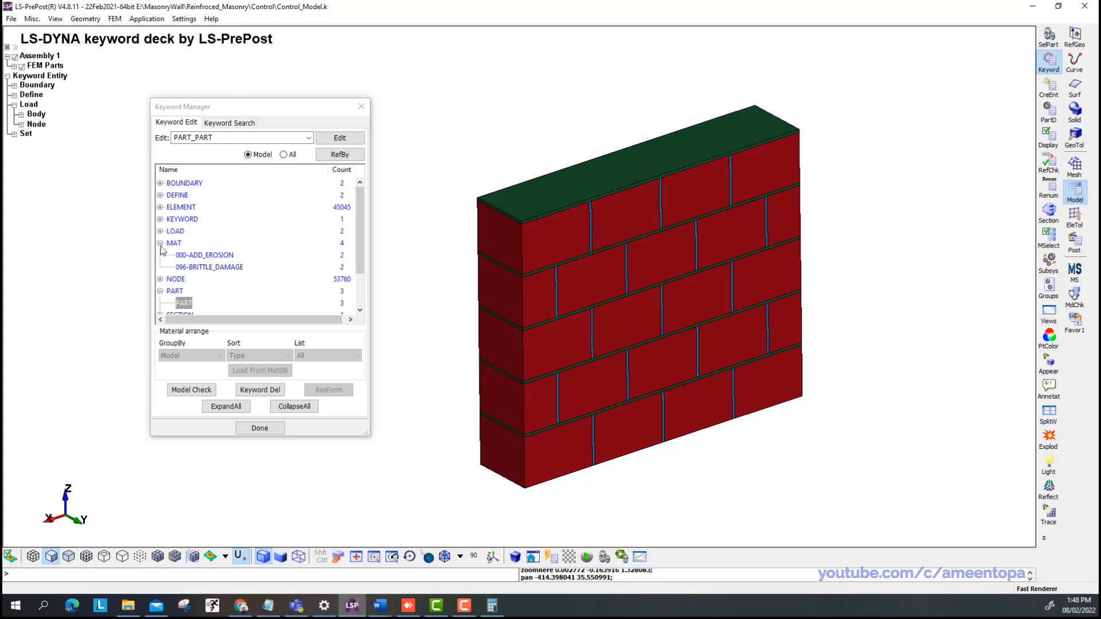
left_click(161, 243)
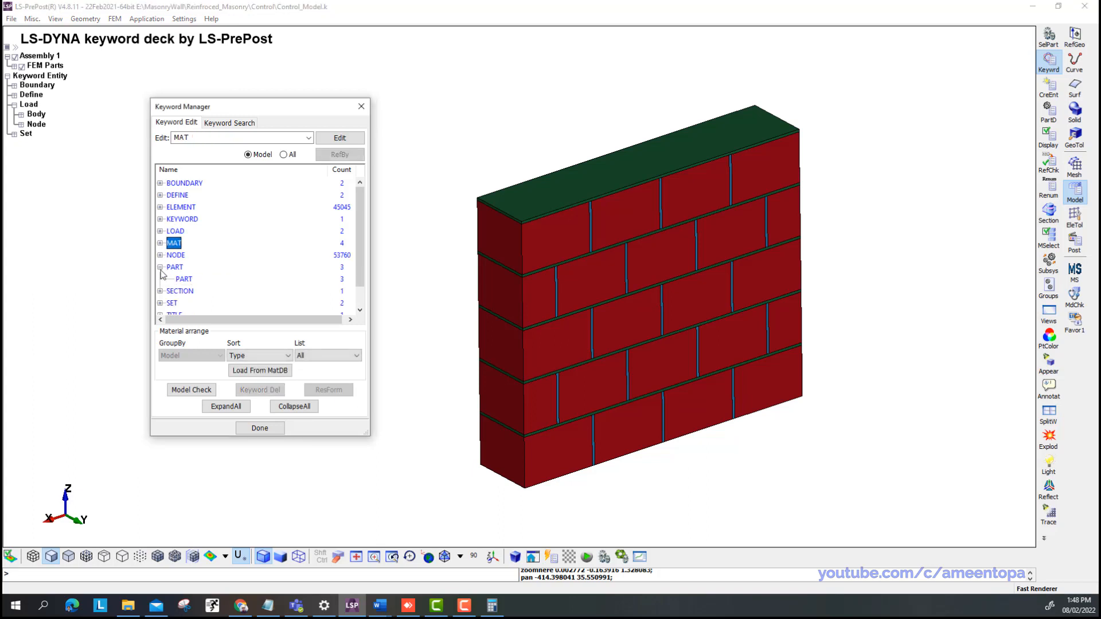
left_click(161, 267)
left_click(160, 231)
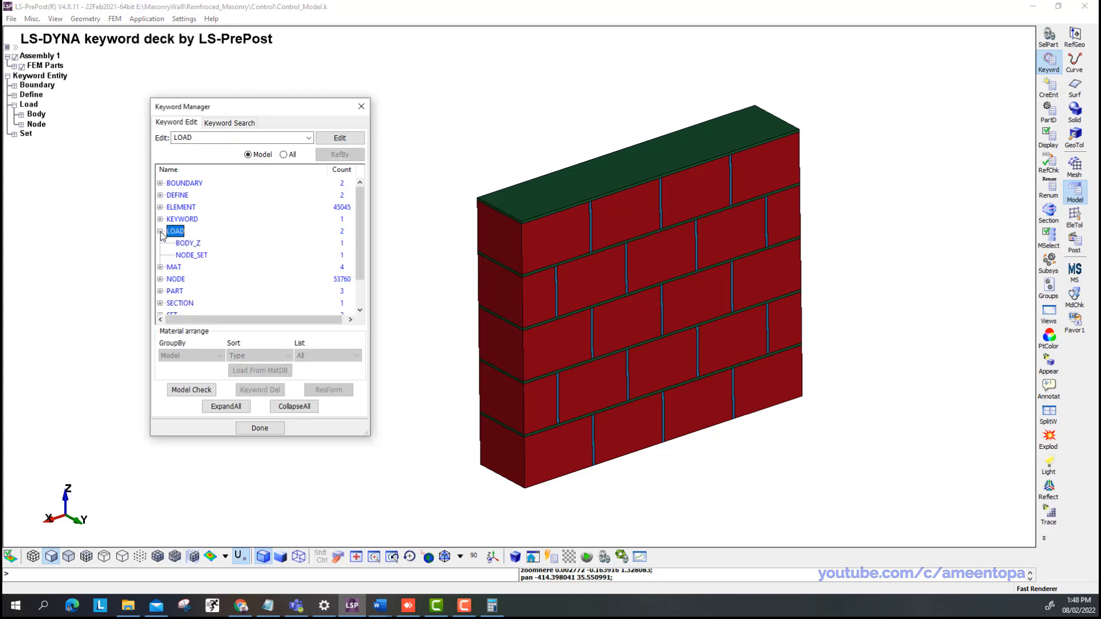
left_click(161, 231)
List all available keywords, find TERMINATION in the CONTROL group and open its card.
left_click(283, 154)
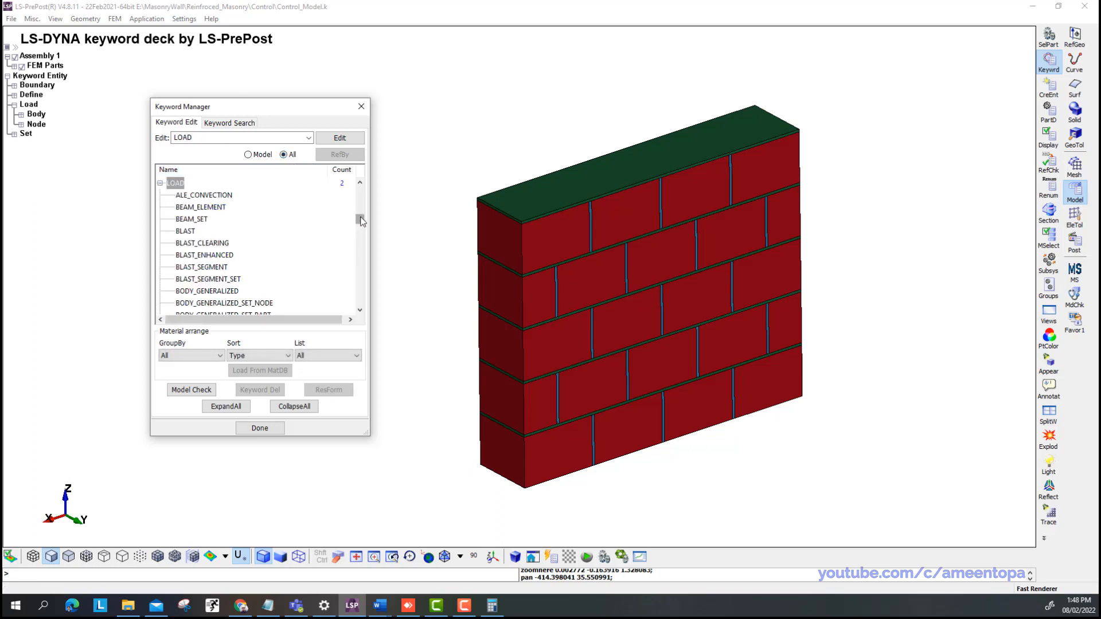
left_click_drag(359, 220, 360, 192)
scroll(190, 280, "down", 2)
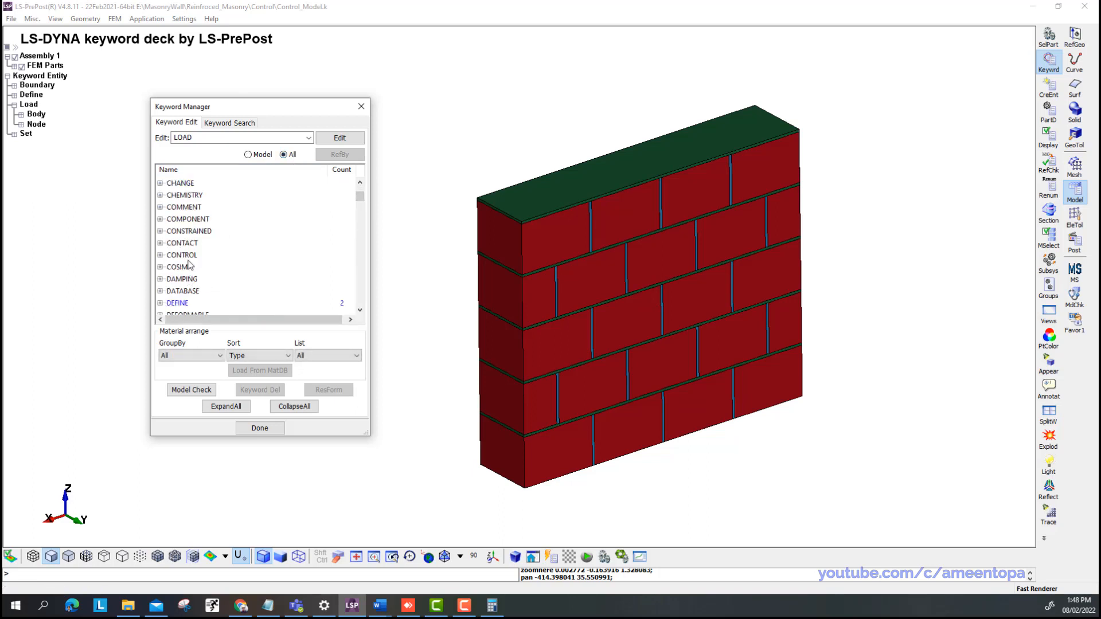
double_click(184, 255)
scroll(188, 258, "down", 10)
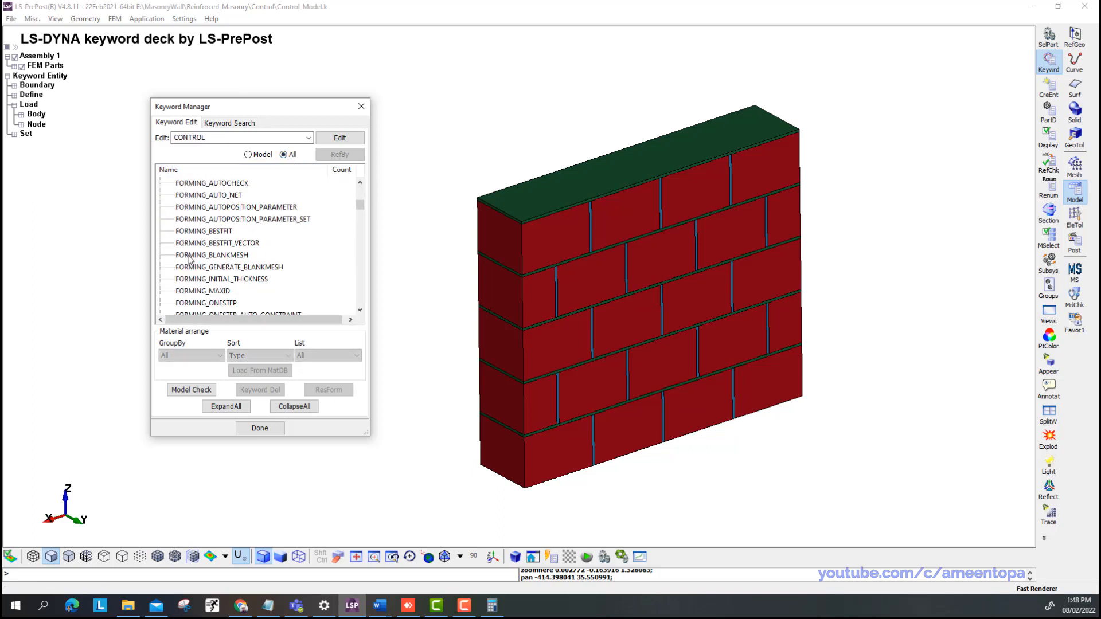
scroll(189, 260, "down", 15)
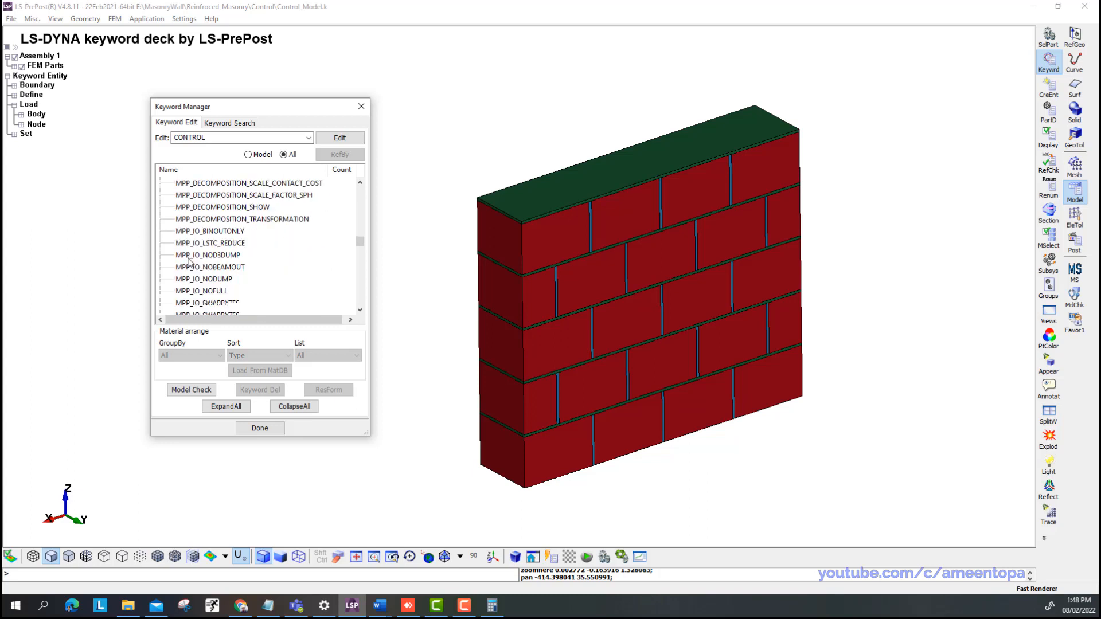
scroll(189, 259, "down", 15)
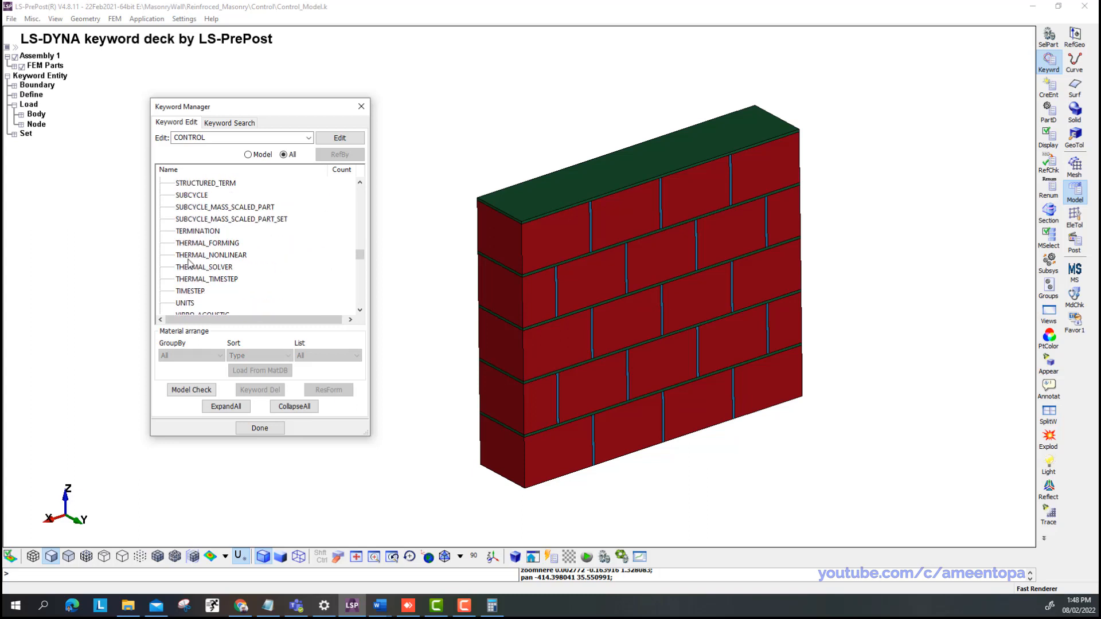
scroll(189, 263, "down", 1)
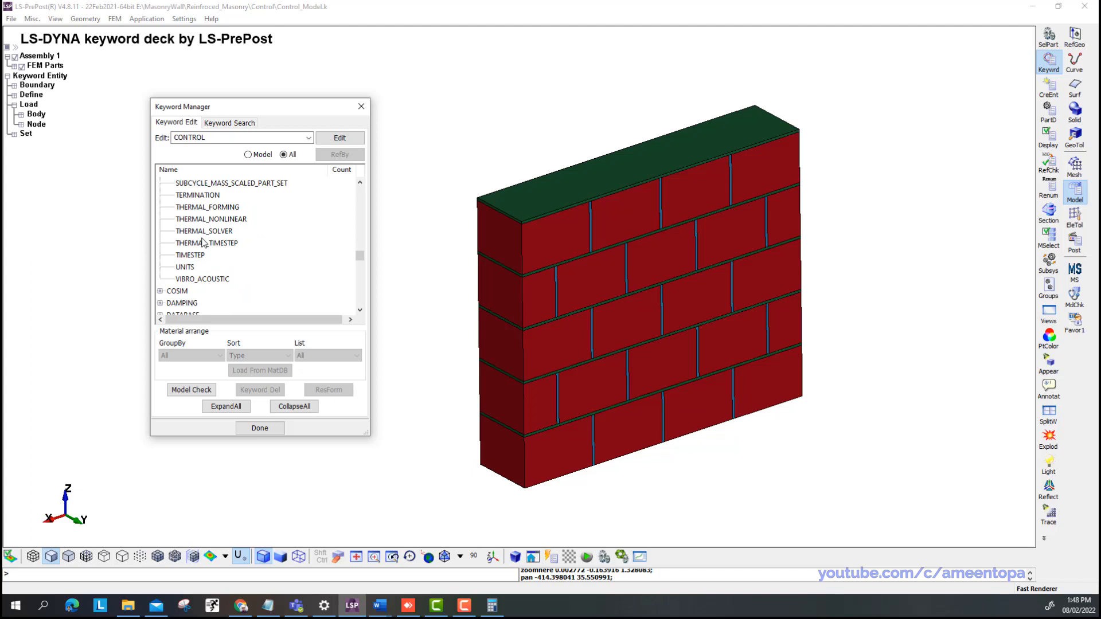
left_click(202, 245)
double_click(197, 195)
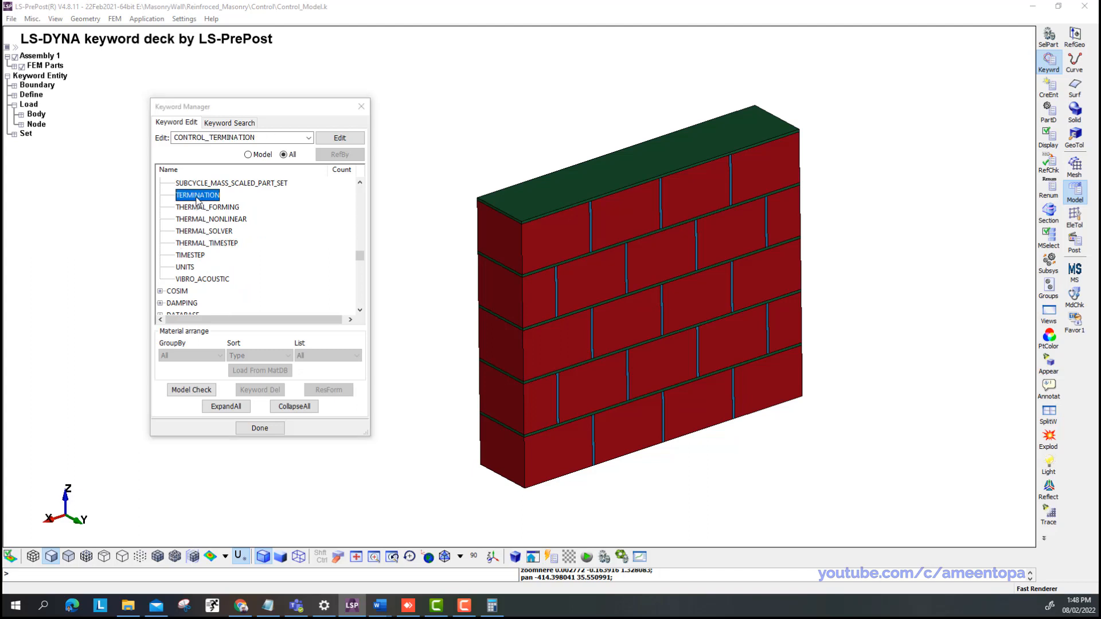
Set the termination time ENDTIM to 16 in the CONTROL_TERMINATION card and accept it.
left_click(308, 249)
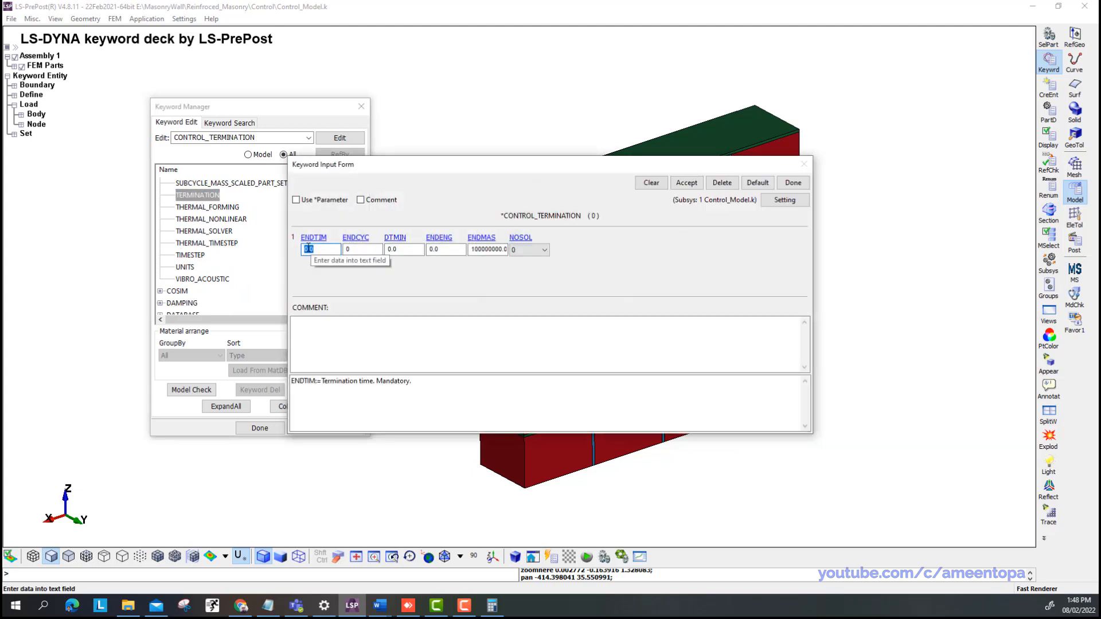
type("16")
left_click(686, 182)
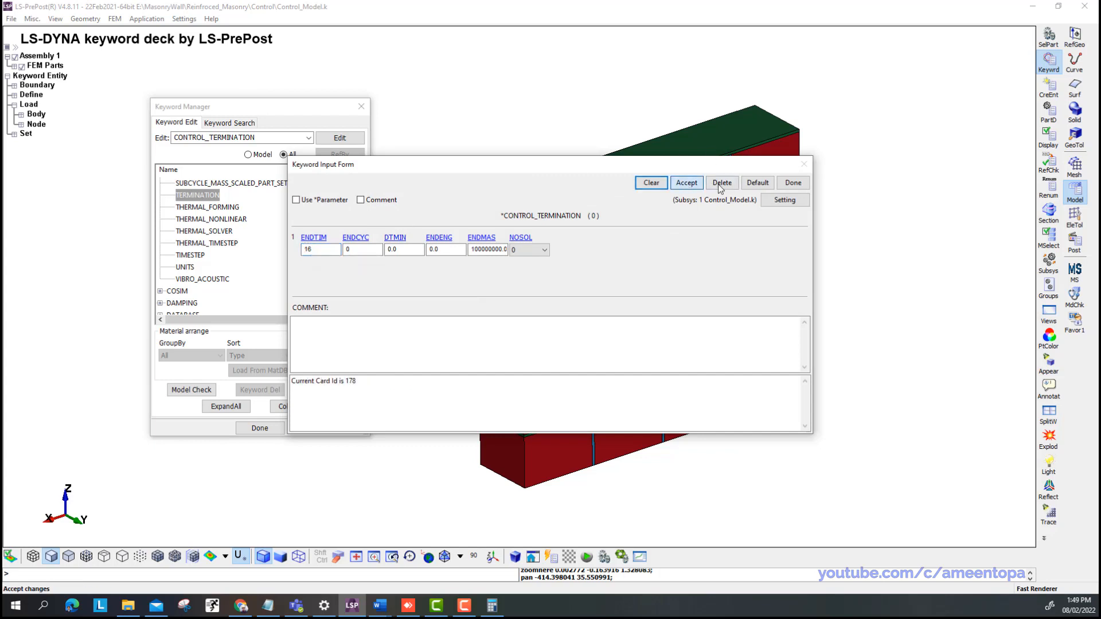
left_click(793, 182)
List only the model's keywords and review the data points of the Load (N) curve under DEFINE_CURVE.
left_click(248, 154)
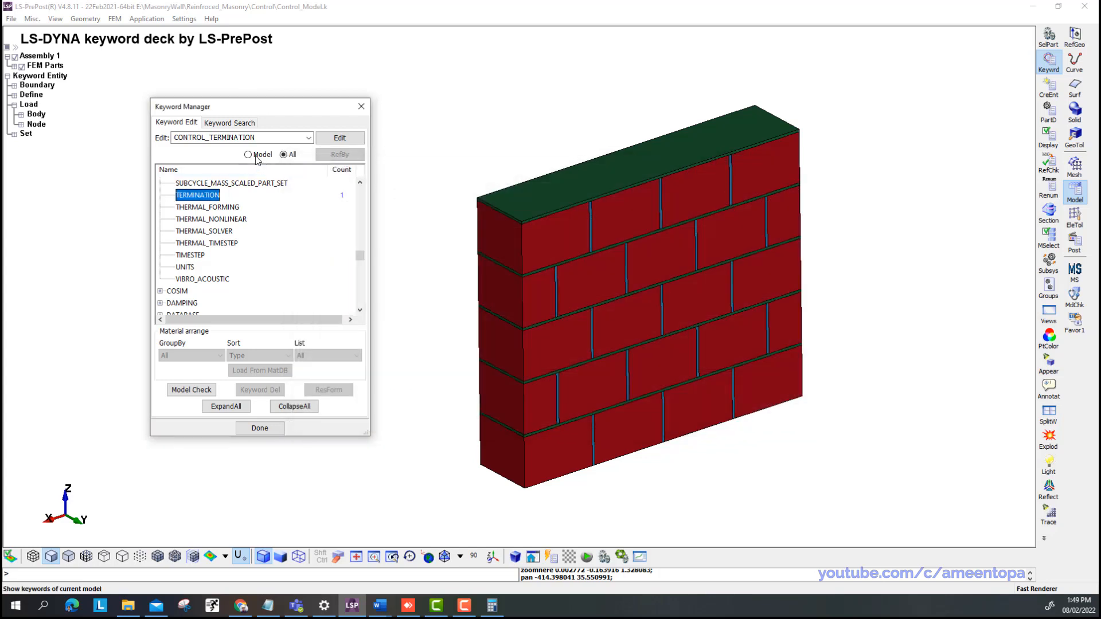
double_click(187, 196)
double_click(187, 207)
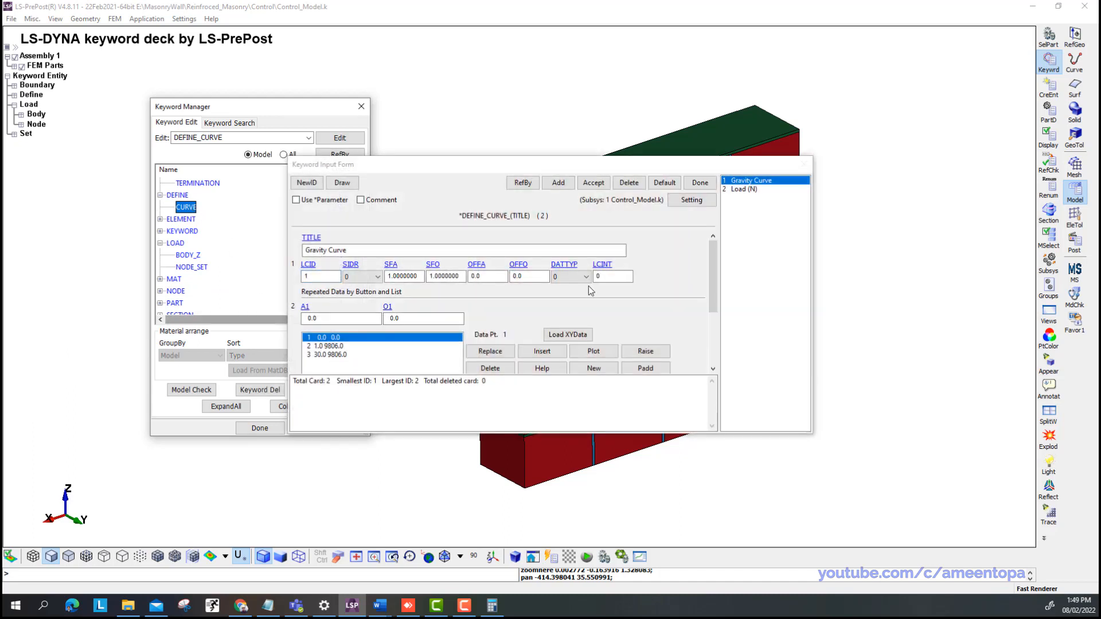
left_click(740, 189)
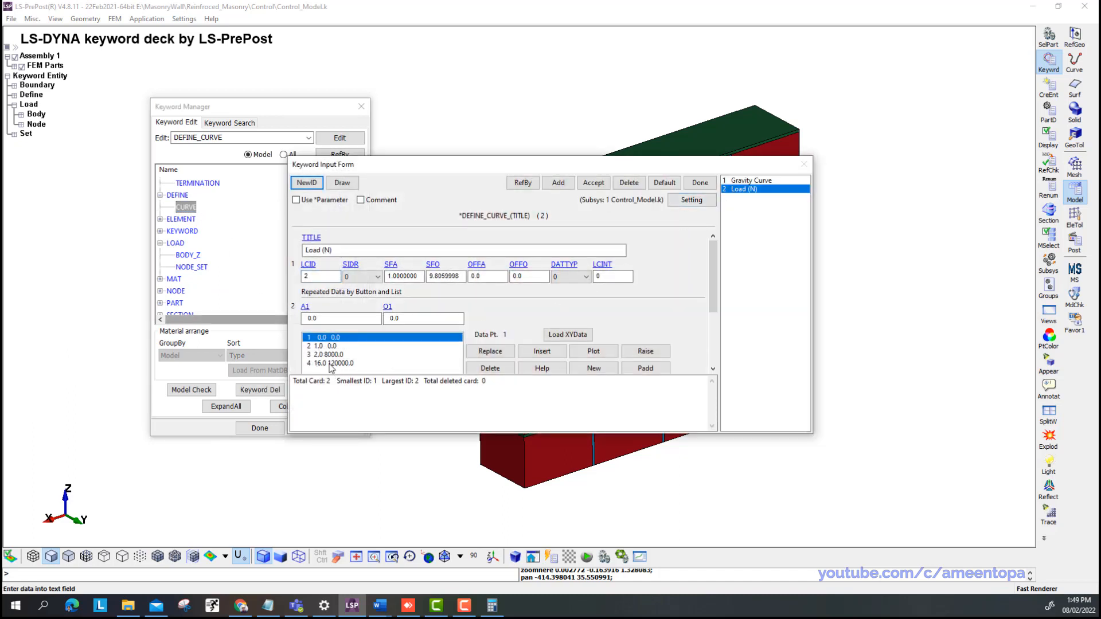
Replace the abscissa of the Gravity Curve's third data point with 20 and accept the curve.
left_click(741, 181)
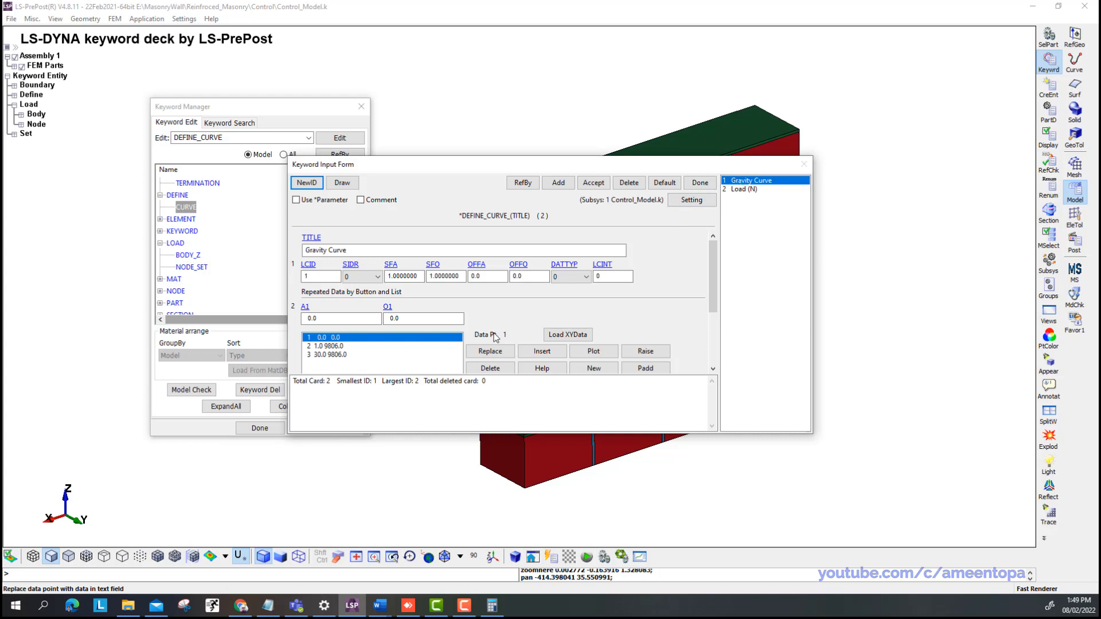
left_click(356, 355)
left_click(331, 299)
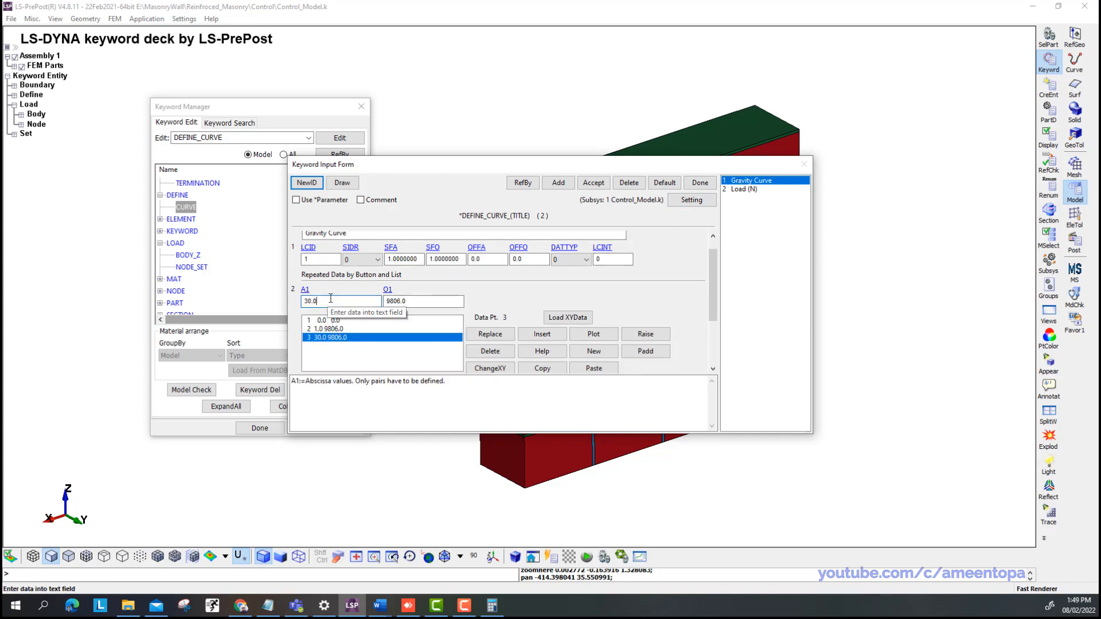
double_click(330, 299)
type("1")
type("20")
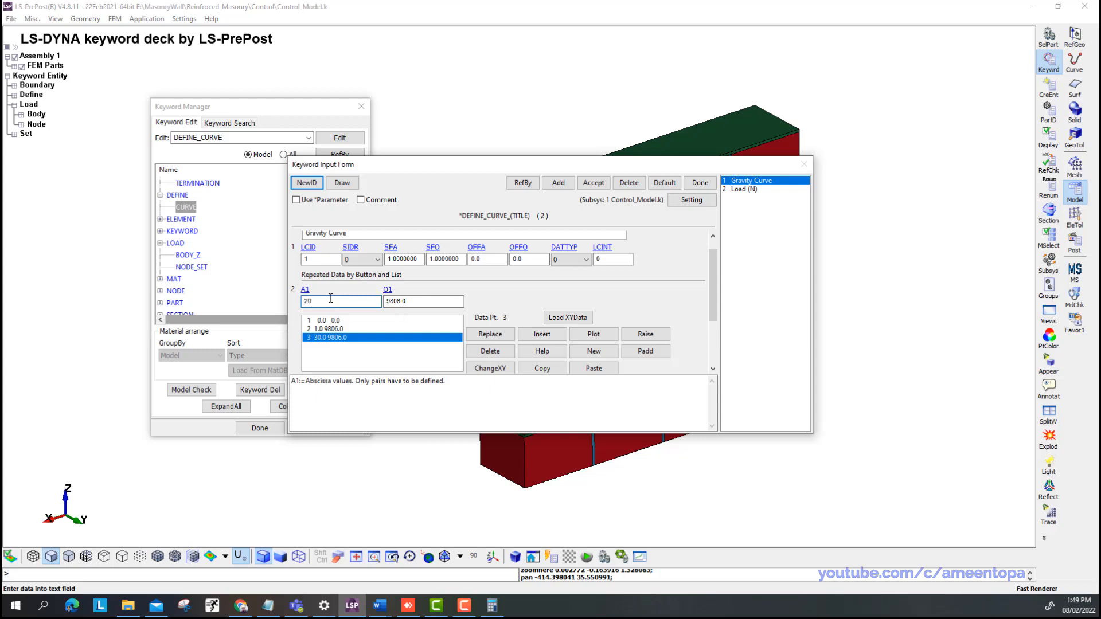
left_click(490, 333)
left_click(596, 184)
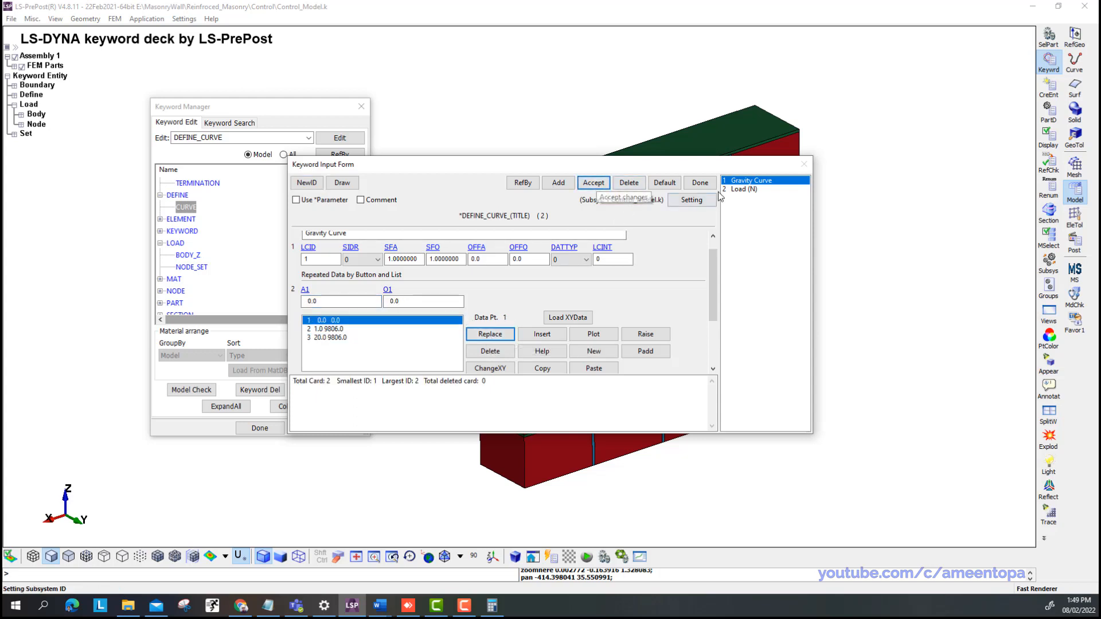
Check the Load (N) curve's data points and the end time in the CONTROL_TERMINATION card.
left_click(742, 190)
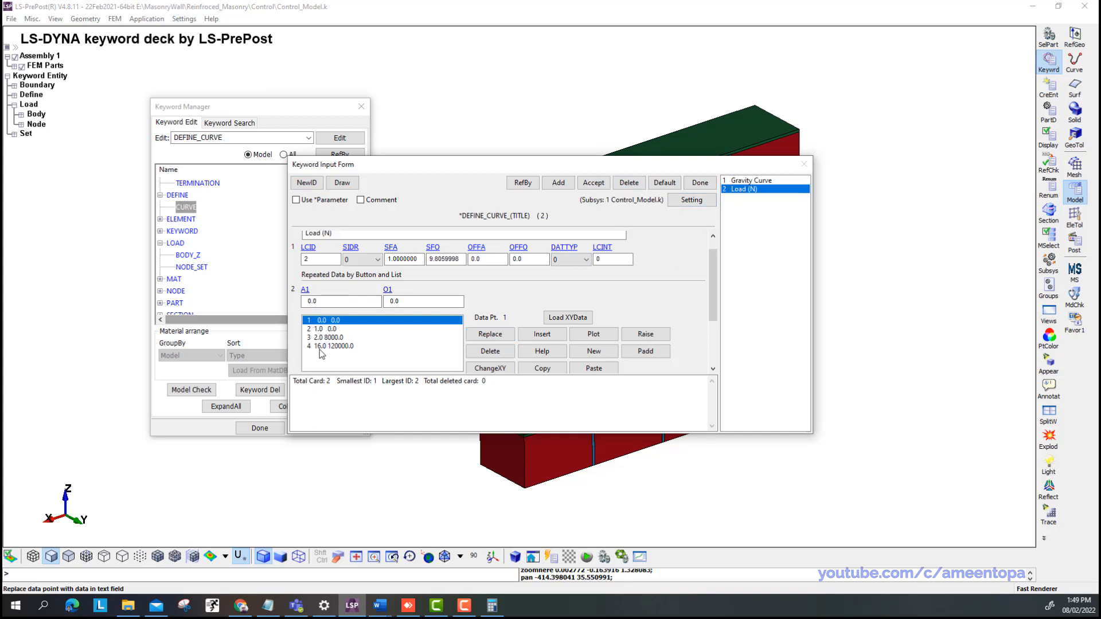
left_click(700, 182)
scroll(233, 223, "up", 1)
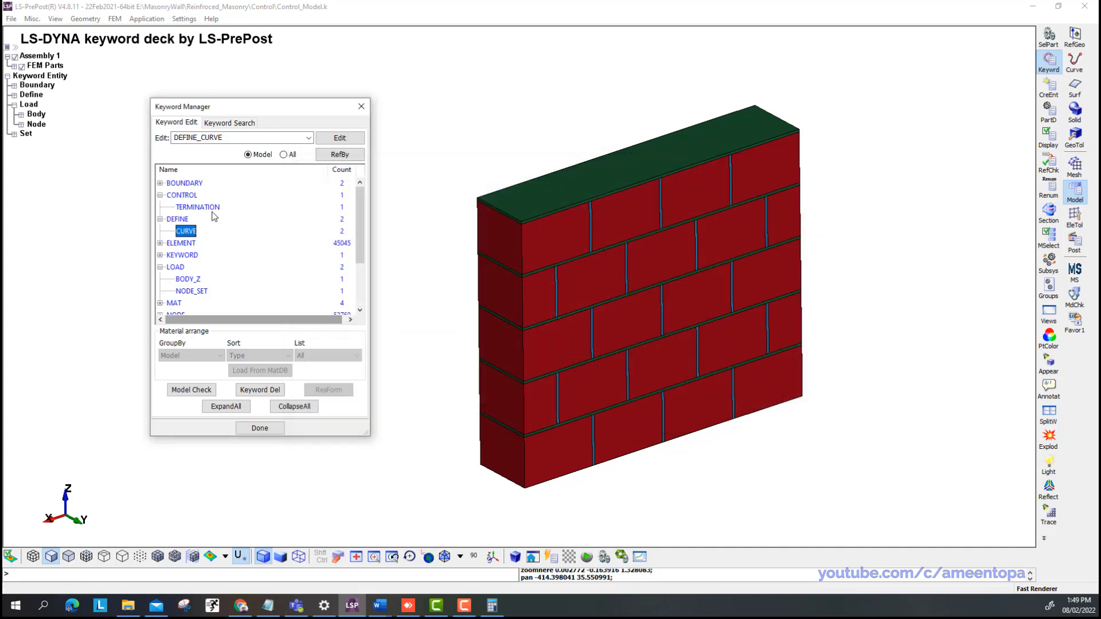
double_click(206, 208)
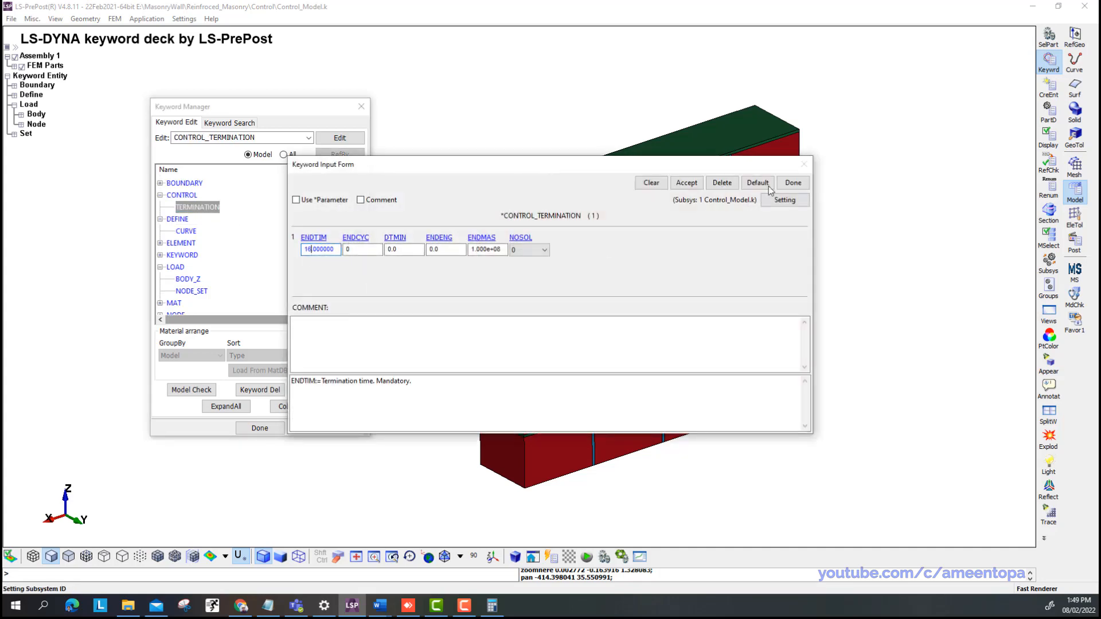
left_click(794, 182)
Create a CONTROL_IMPLICIT_GENERAL card with IMFLAG set to 1 for implicit analysis and initial time step DT0 set to 0.01.
left_click(291, 156)
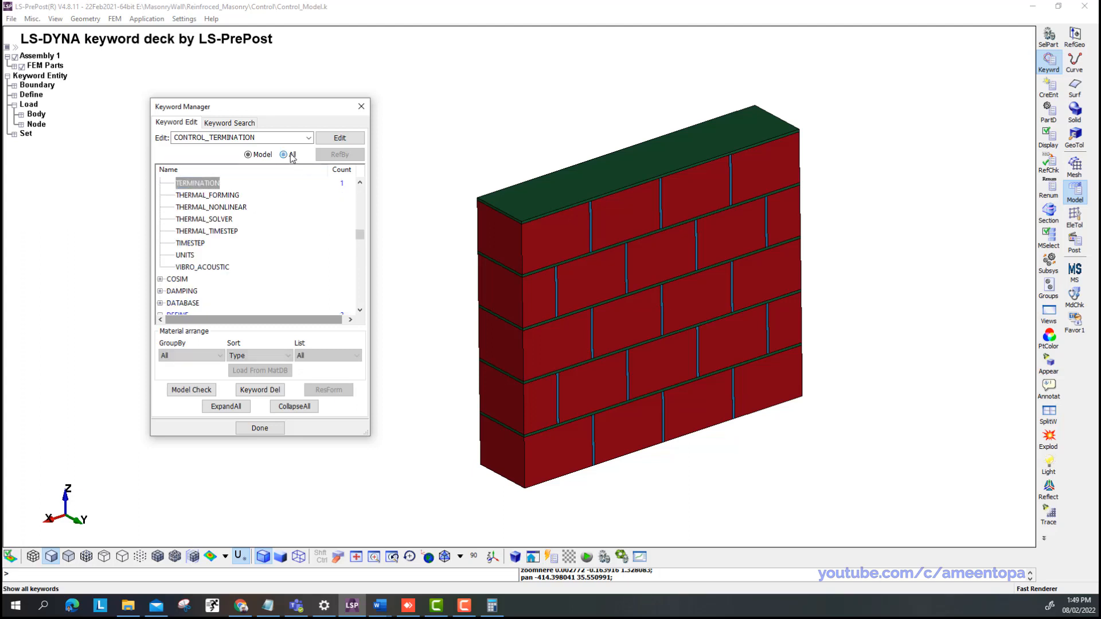
scroll(228, 238, "up", 3)
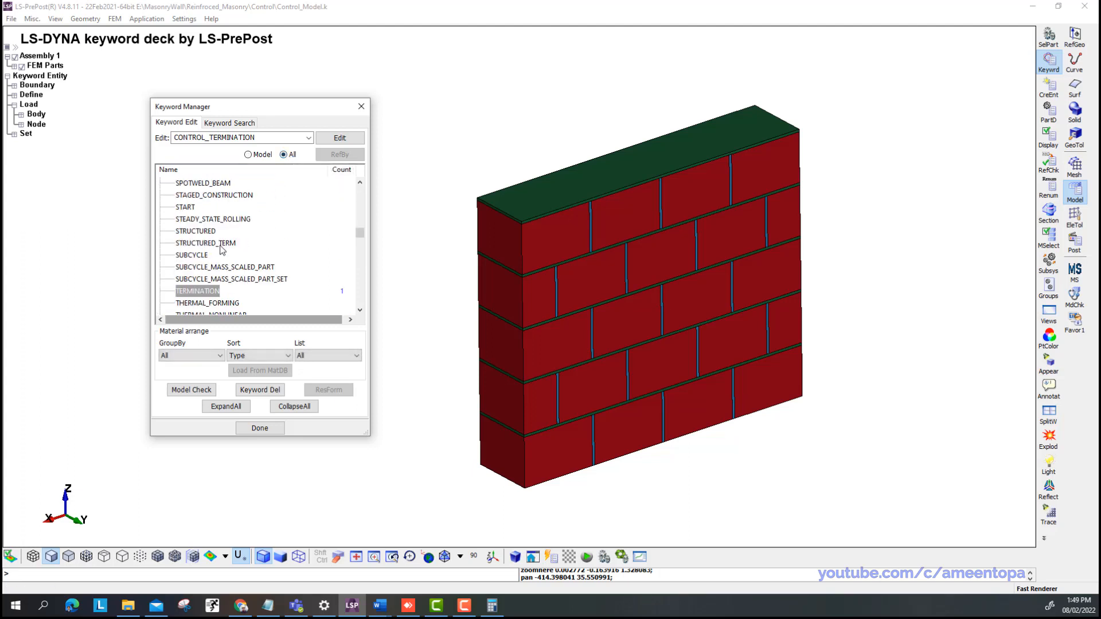
scroll(228, 276, "up", 5)
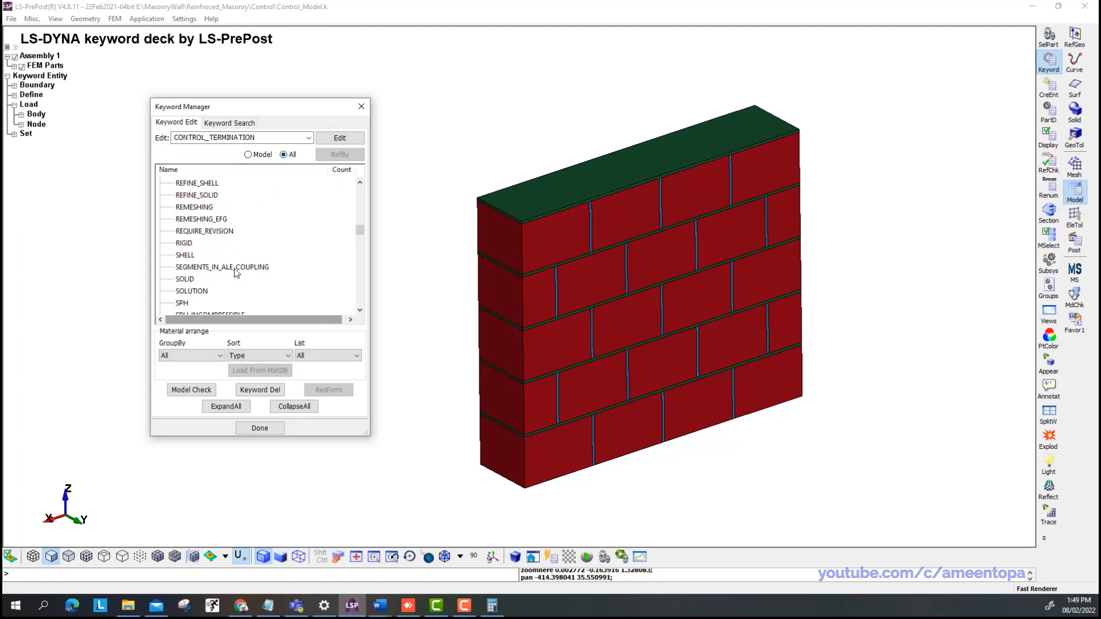
scroll(235, 273, "up", 15)
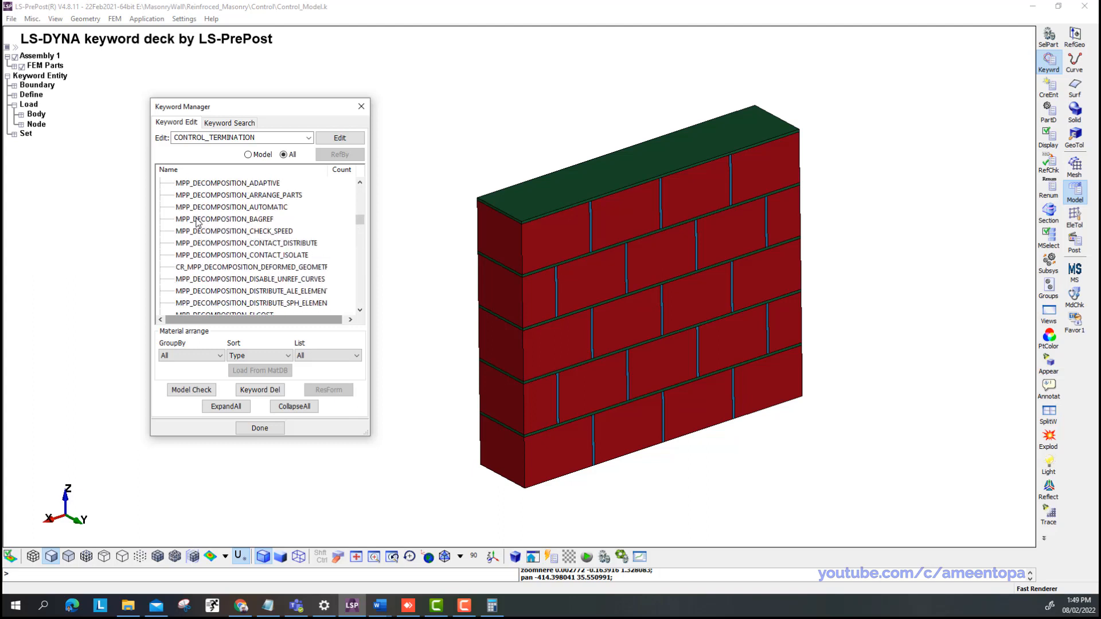
scroll(196, 223, "up", 5)
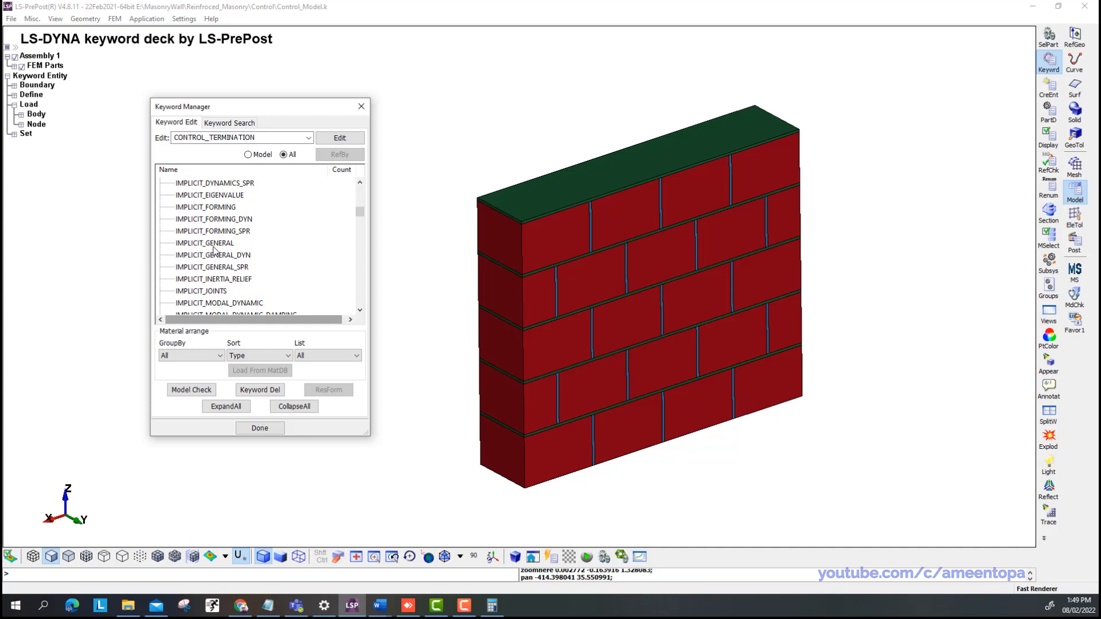
double_click(214, 245)
left_click(324, 252)
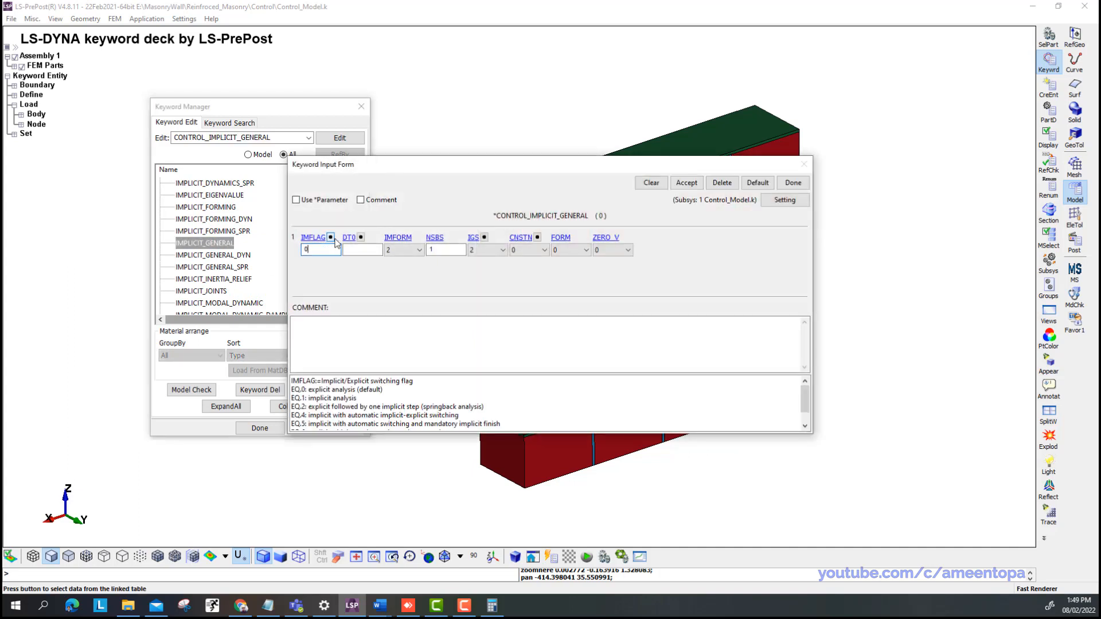
double_click(321, 250)
type("1")
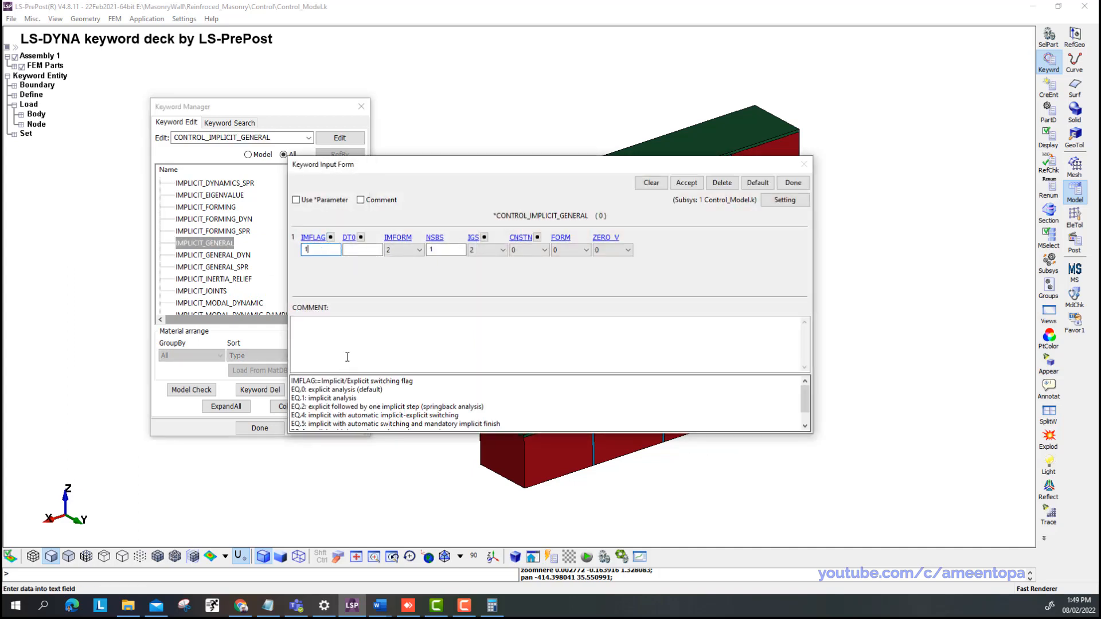
left_click(356, 251)
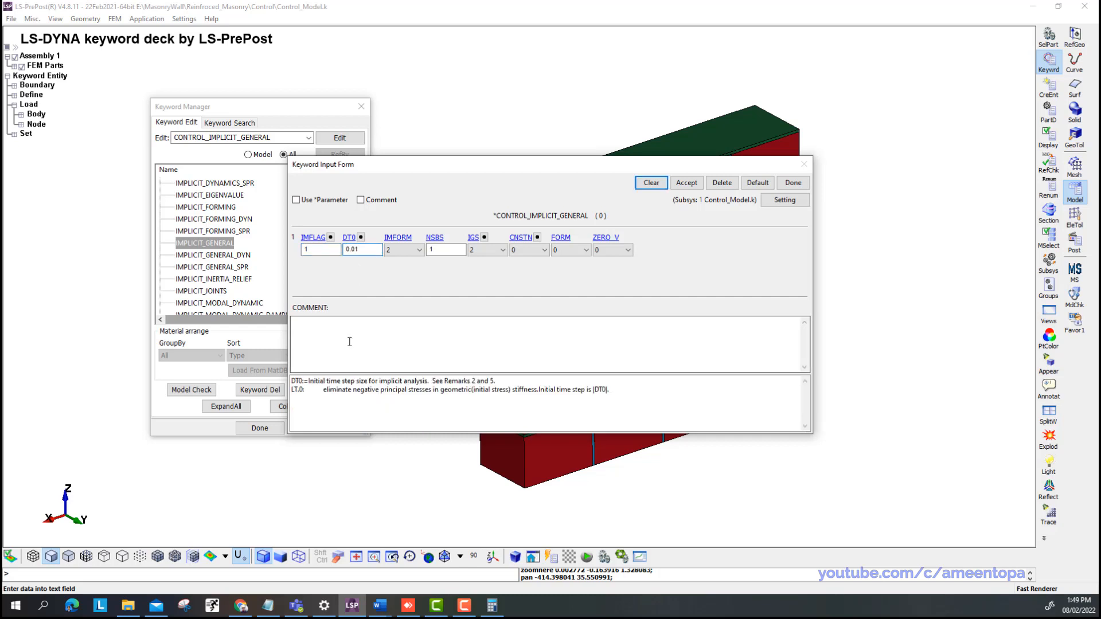
type("0.01")
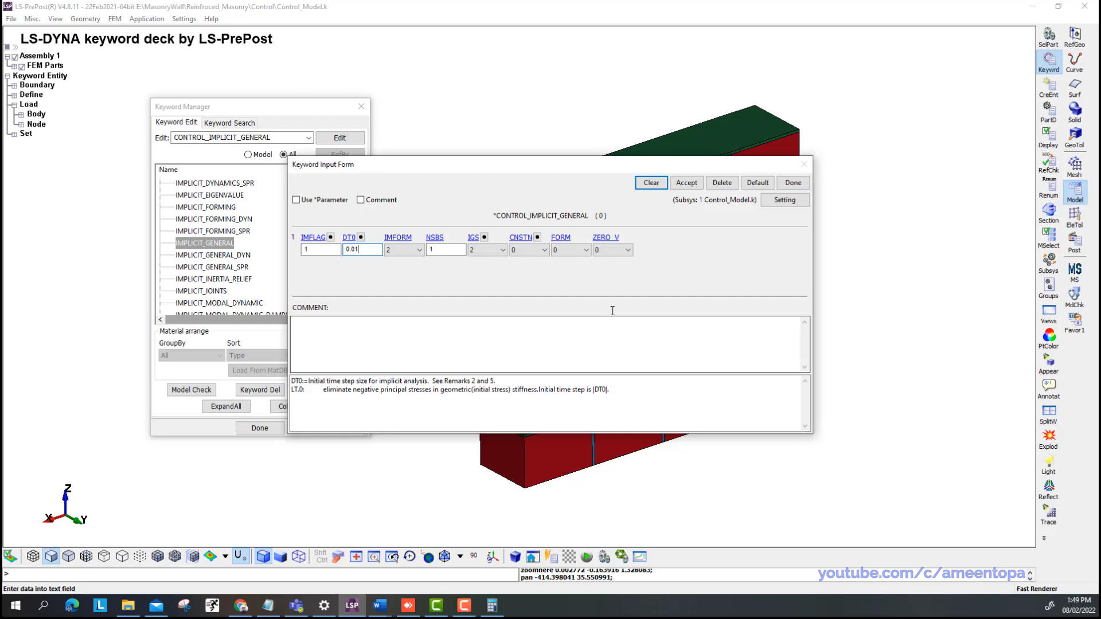
left_click(686, 183)
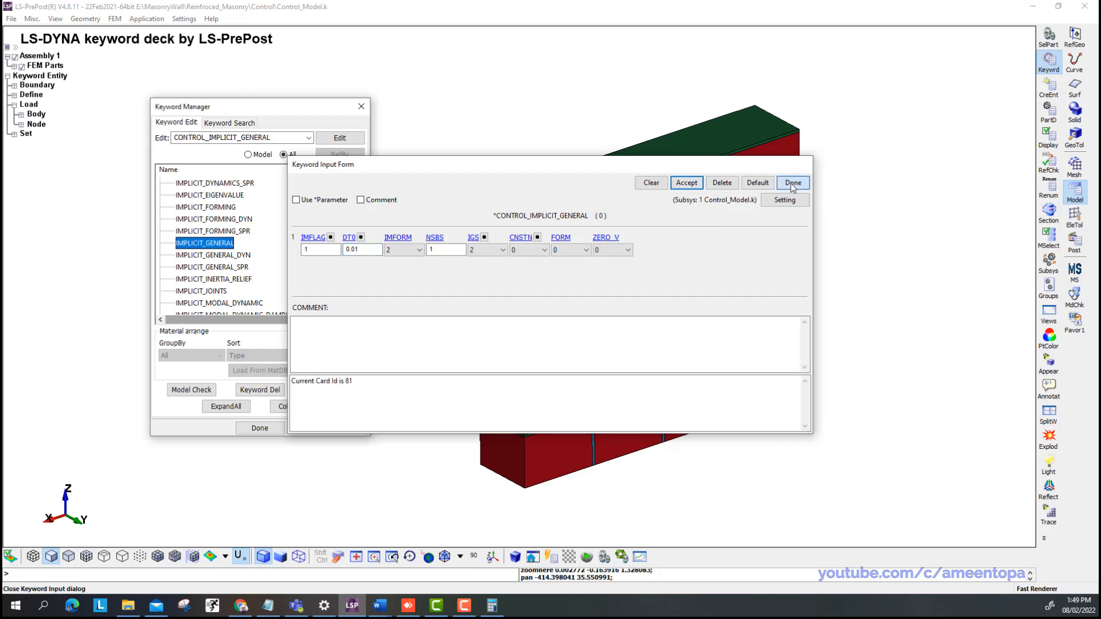
left_click(793, 182)
Create a CONTROL_IMPLICIT_AUTO card with IAUTO set to 1 to adjust the time step size automatically.
scroll(220, 200, "up", 1)
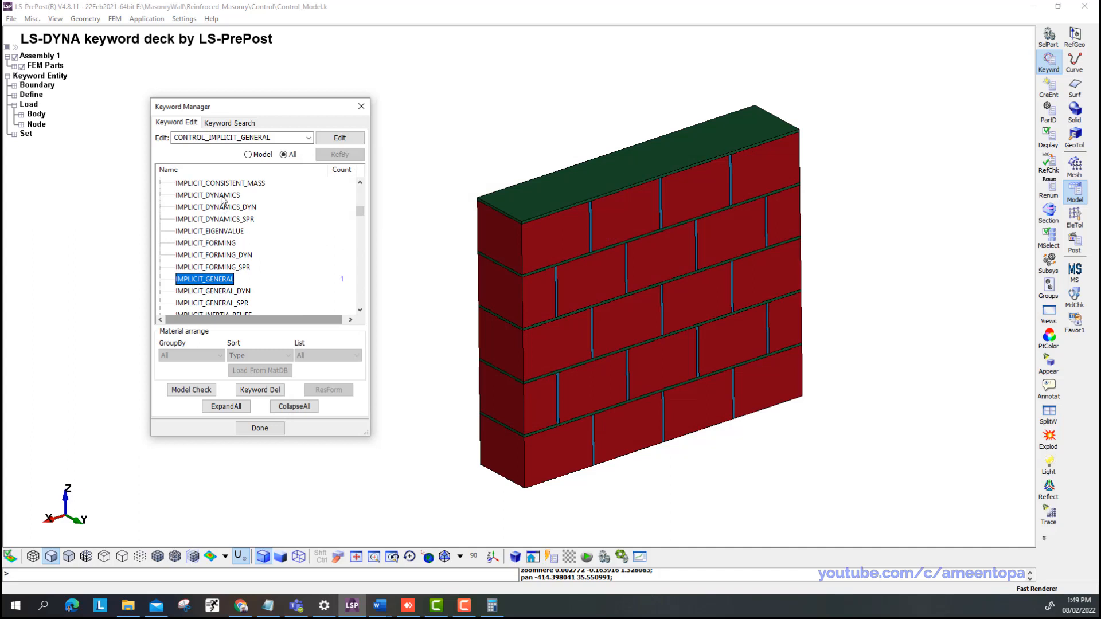
scroll(223, 201, "up", 1)
scroll(224, 209, "up", 1)
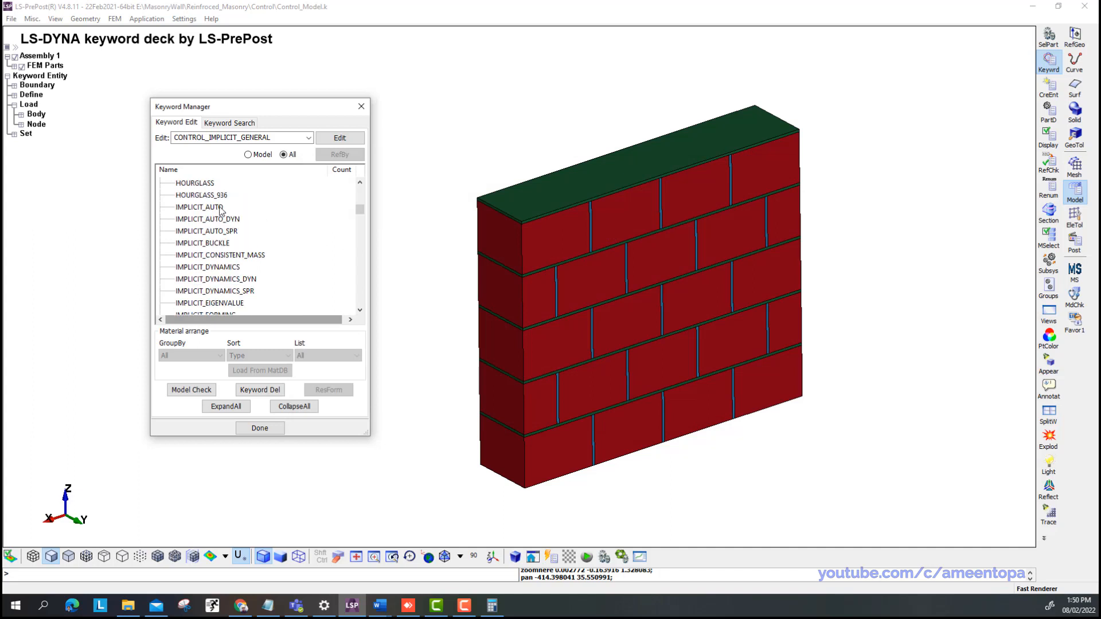
double_click(222, 208)
left_click(331, 250)
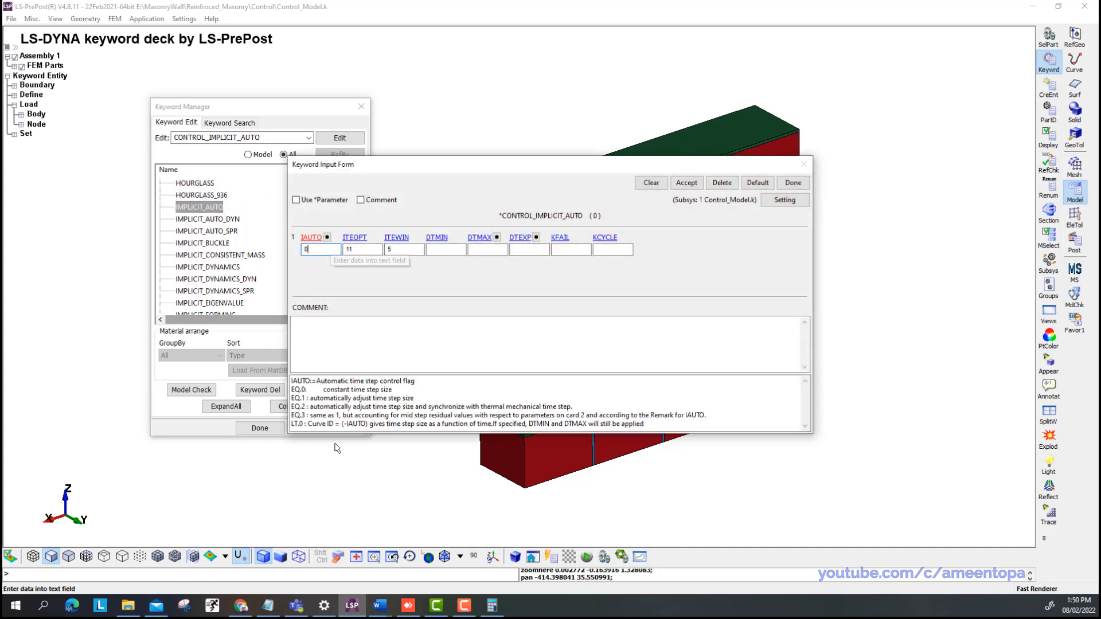
left_click_drag(306, 398, 415, 398)
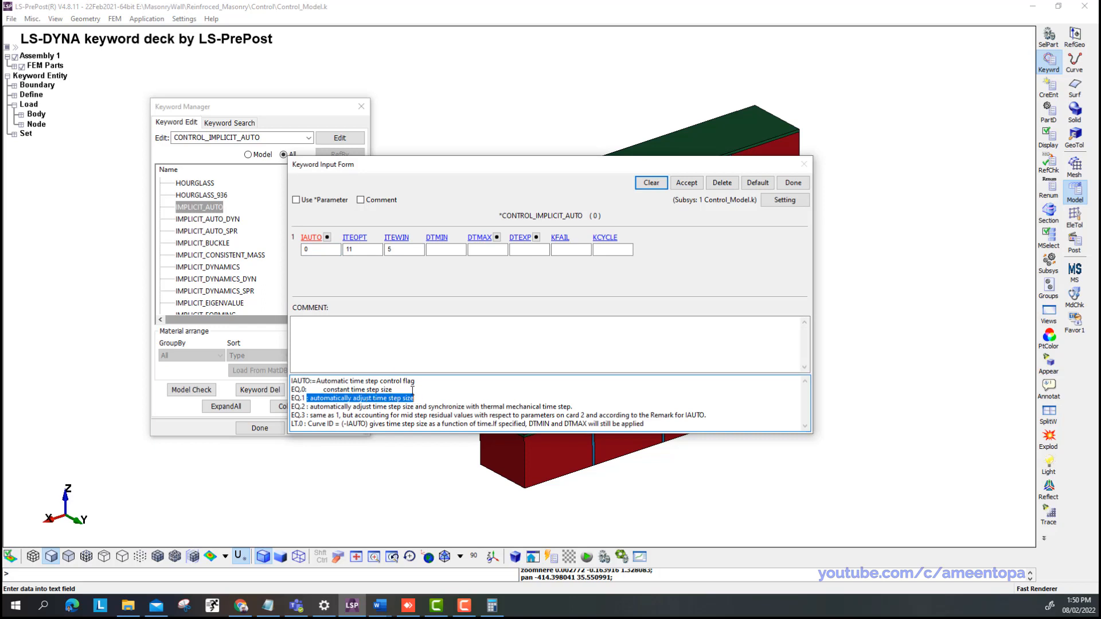
left_click(320, 250)
double_click(320, 250)
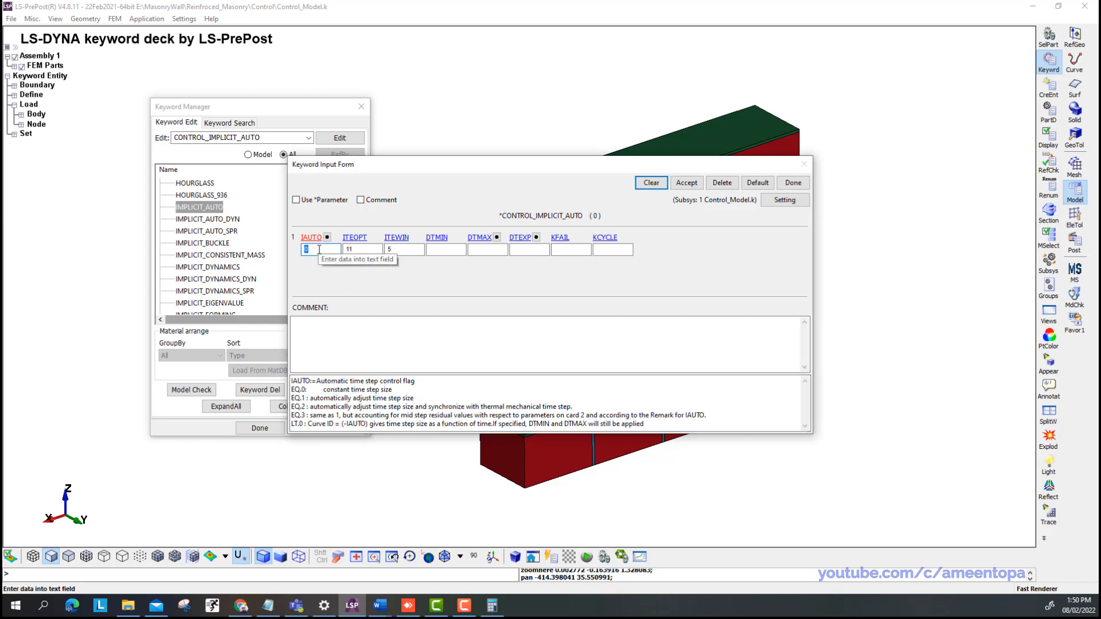
type("1")
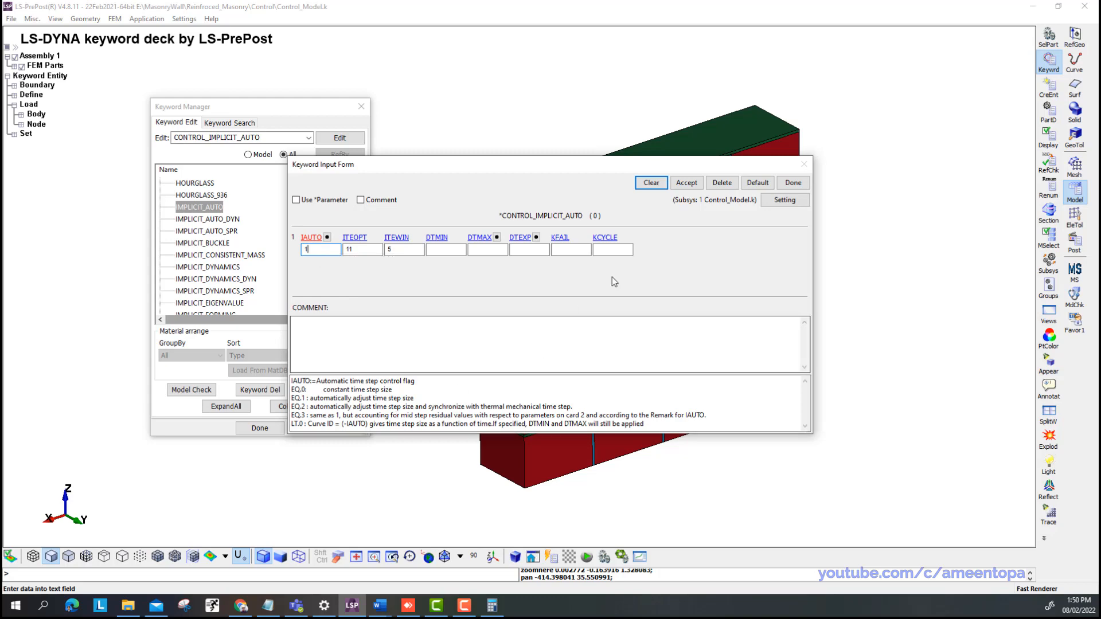
left_click(693, 186)
left_click(793, 184)
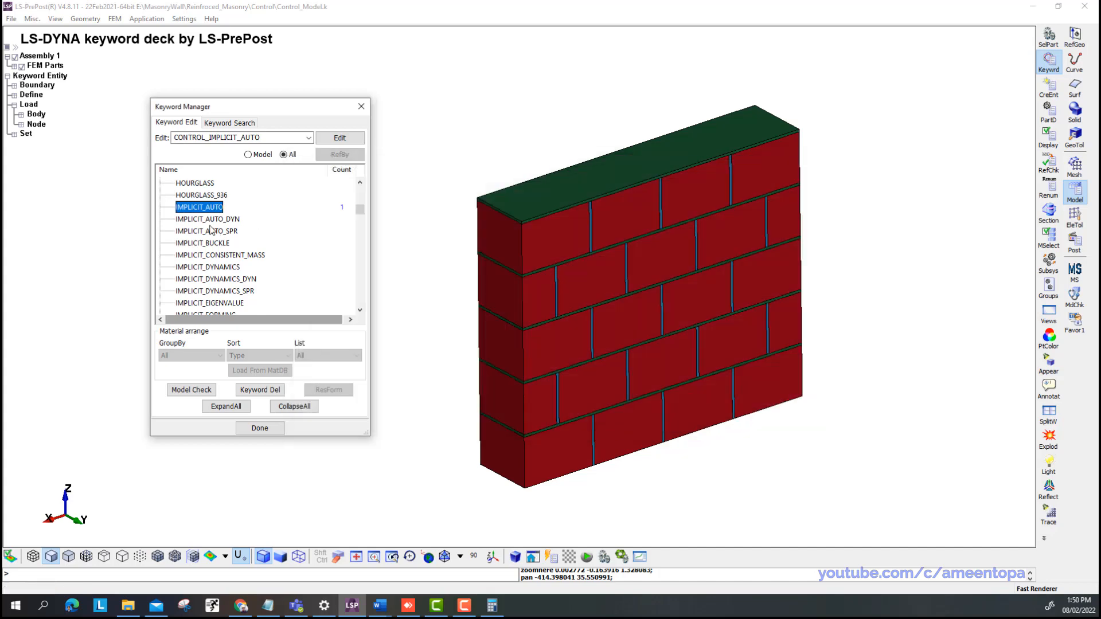
Create a CONTROL_IMPLICIT_DYNAMICS card with IMASS set to 1 for dynamic analysis using Newmark time integration.
scroll(214, 256, "down", 1)
double_click(214, 231)
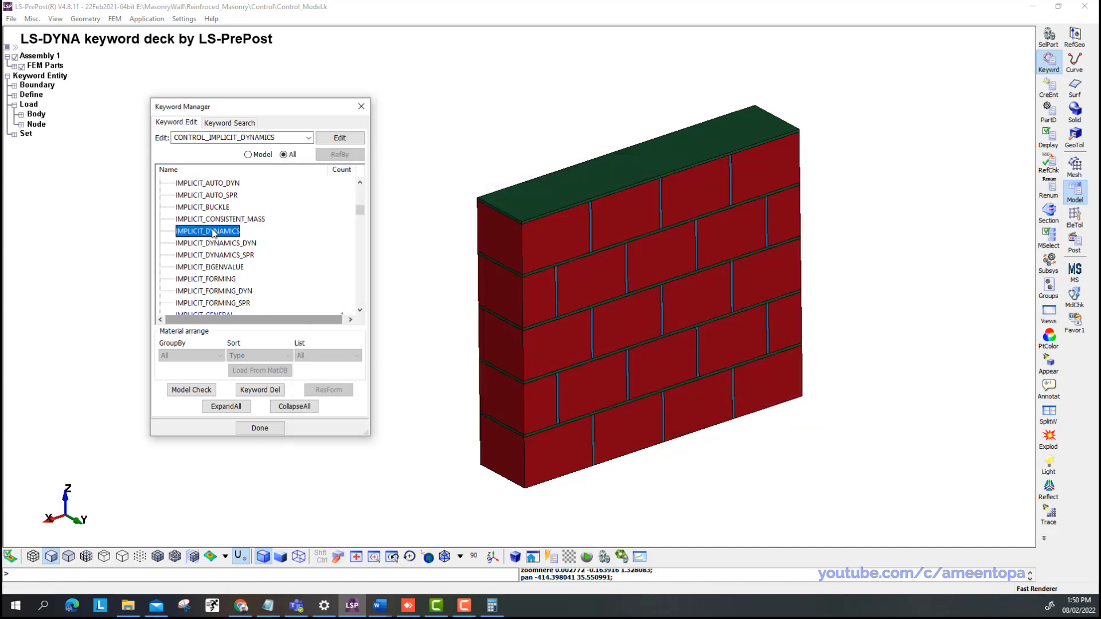
left_click(317, 250)
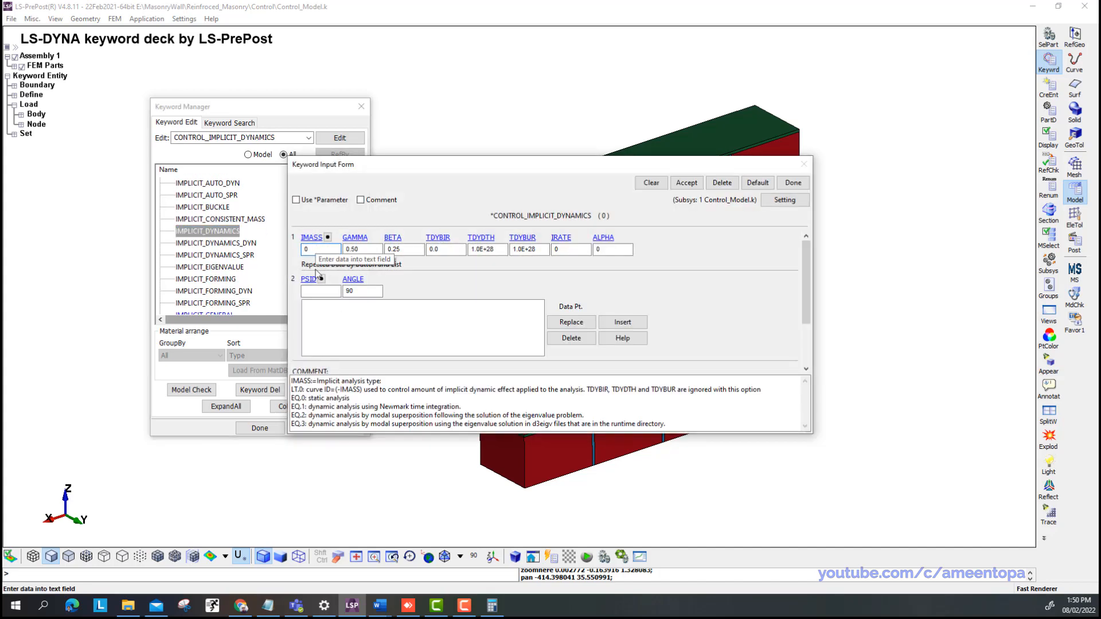
key("BackSpace")
type("1")
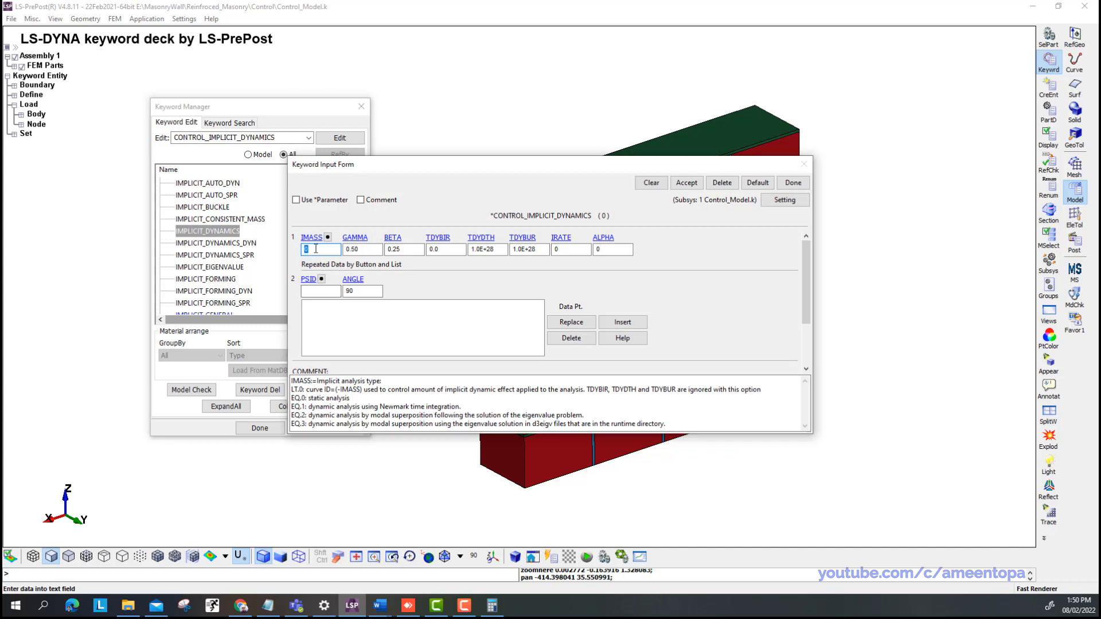
left_click(688, 184)
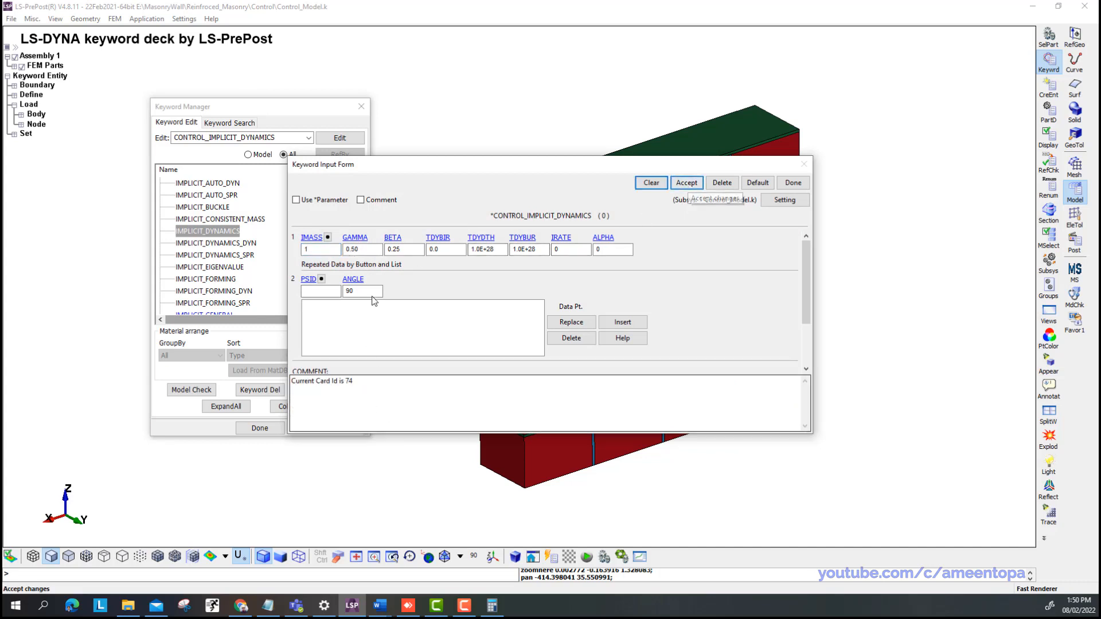
left_click(319, 250)
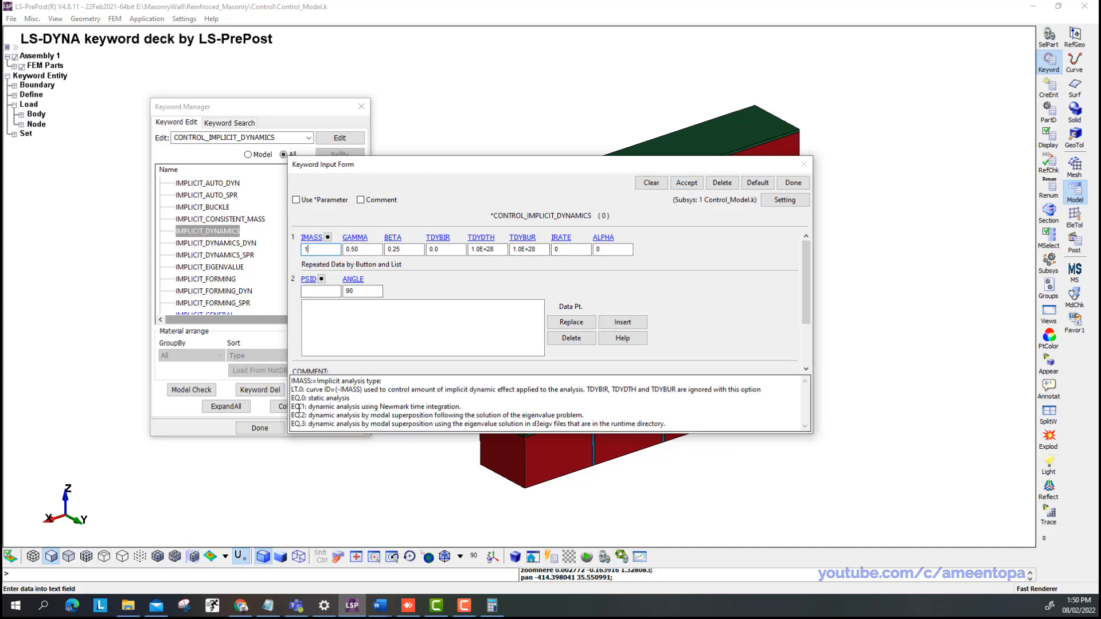
left_click_drag(299, 406, 362, 406)
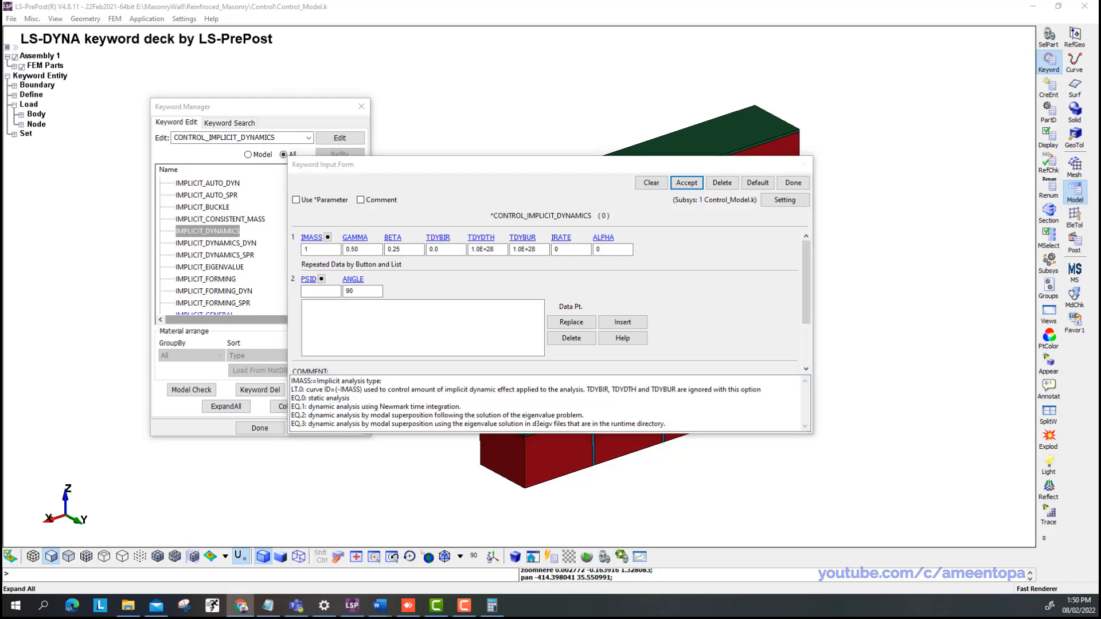
Set GAMMA to 0.6 and BETA to 0.38 in the CONTROL_IMPLICIT_DYNAMICS card and accept it.
left_click(363, 250)
double_click(363, 250)
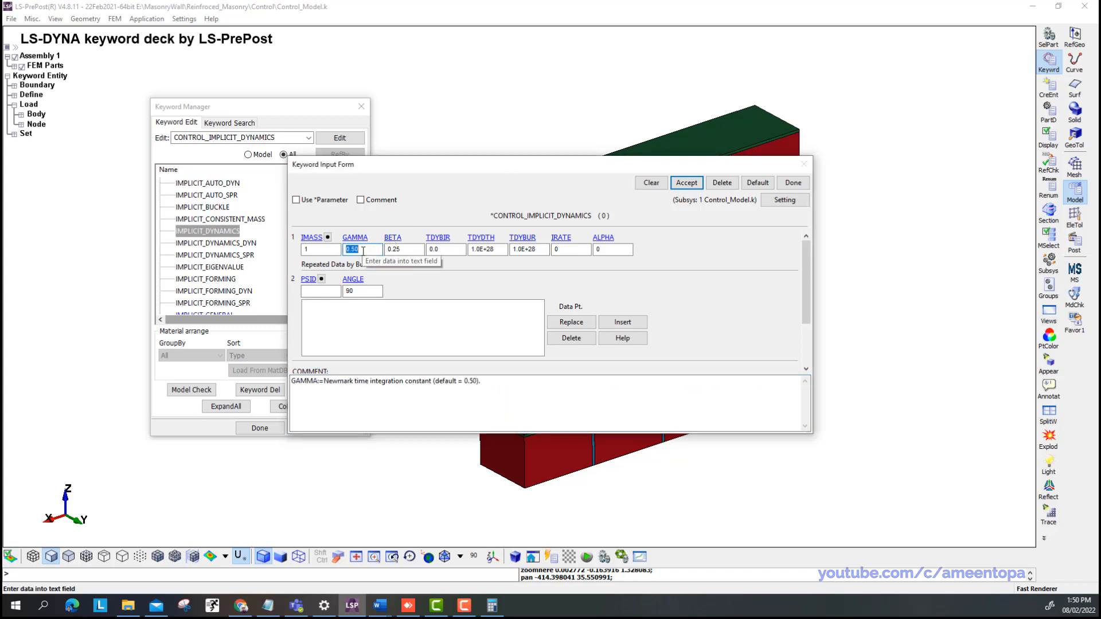
type("0.6")
key("Tab")
type("0.")
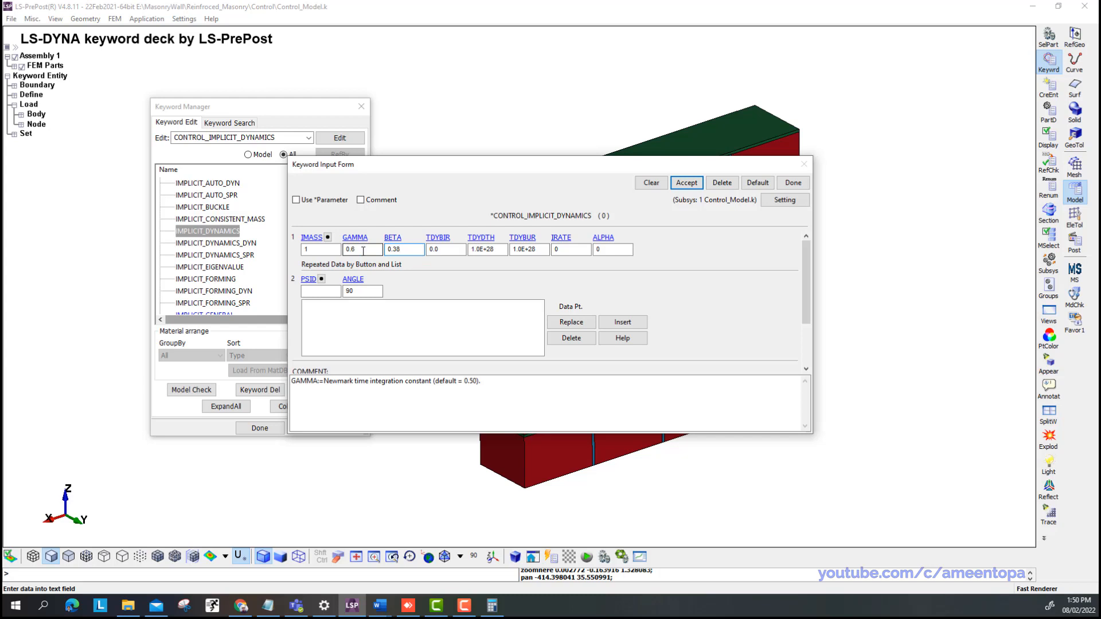
left_click(686, 183)
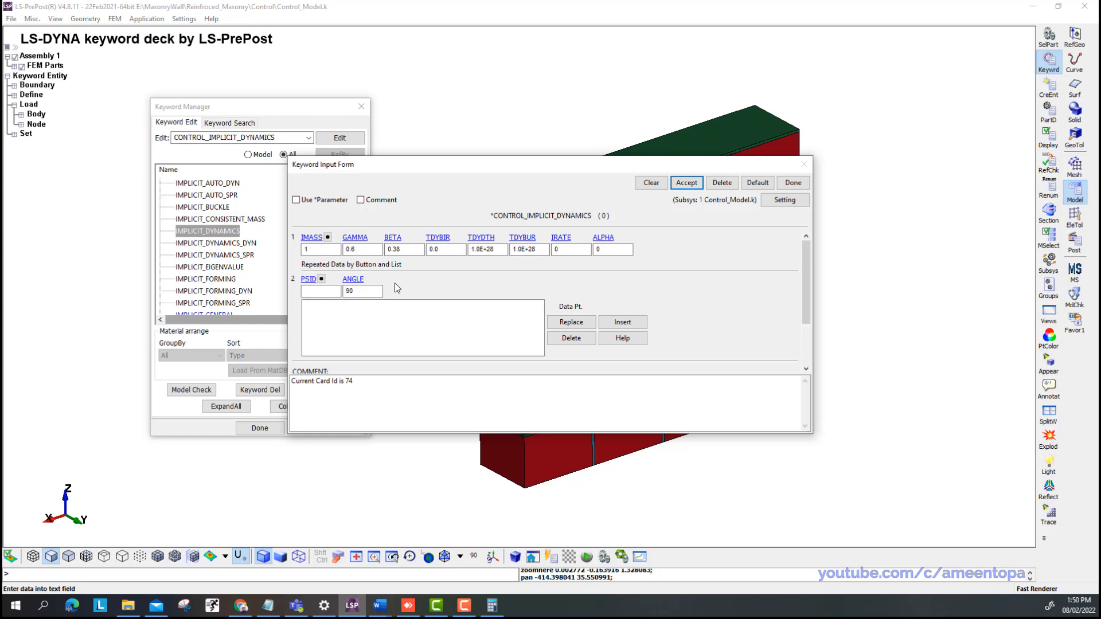
left_click(697, 183)
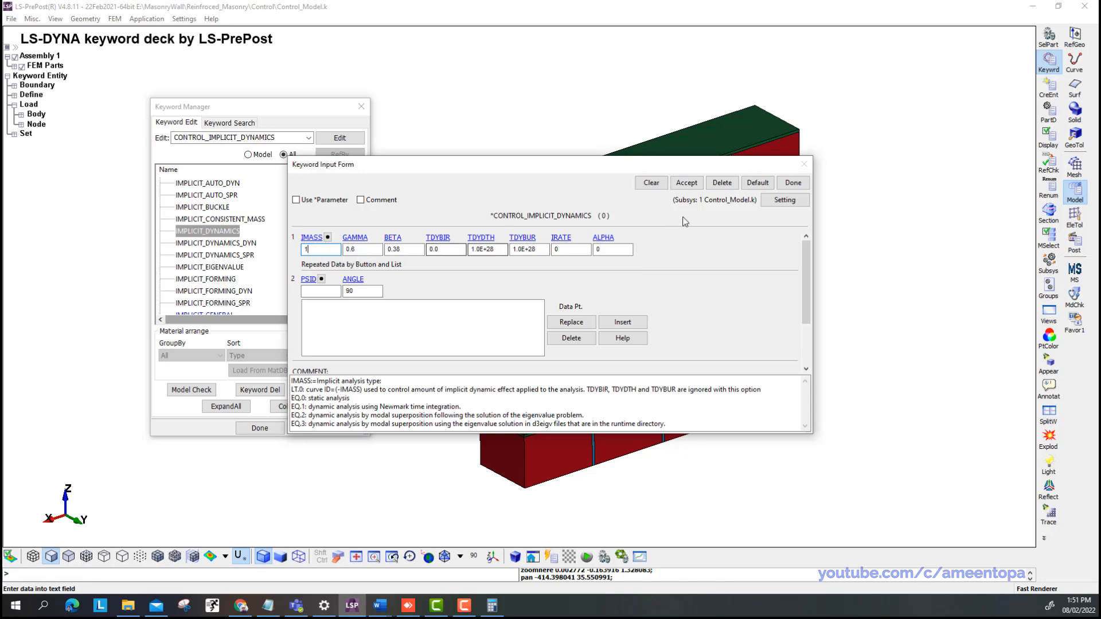
left_click(793, 182)
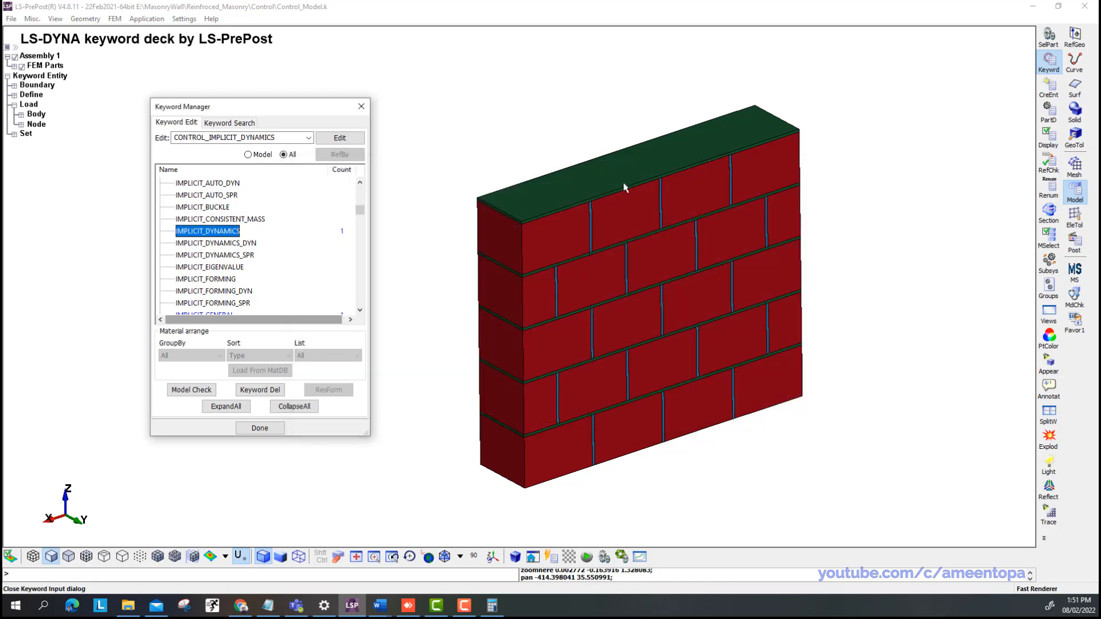
Review the keywords defined in the model, including the control cards, curves and loads.
left_click(248, 155)
scroll(238, 211, "up", 1)
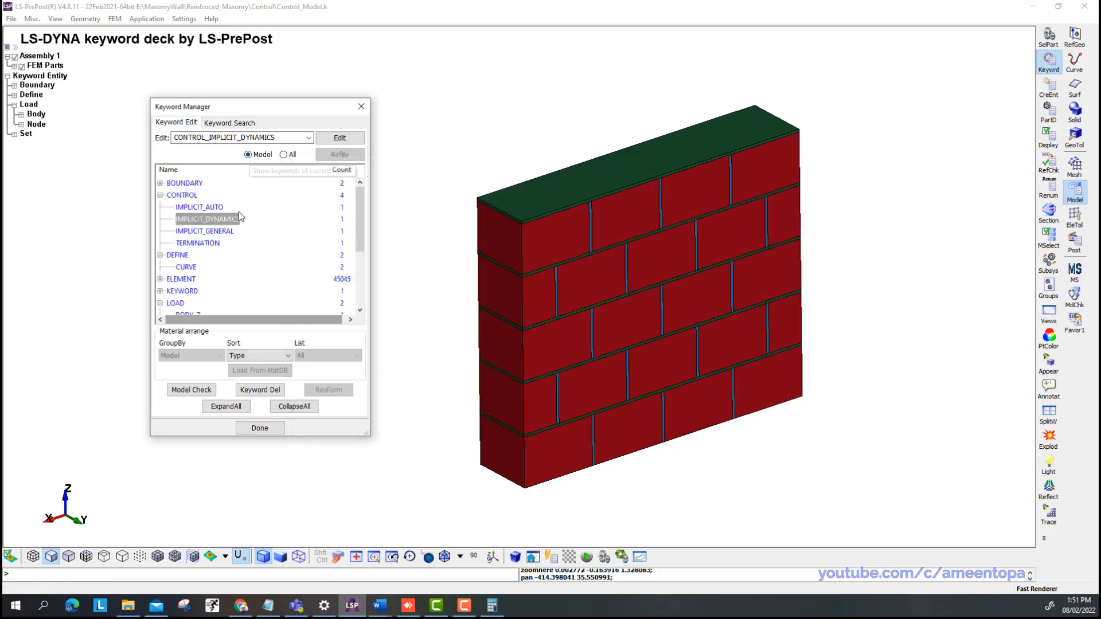
left_click(191, 271)
left_click(160, 195)
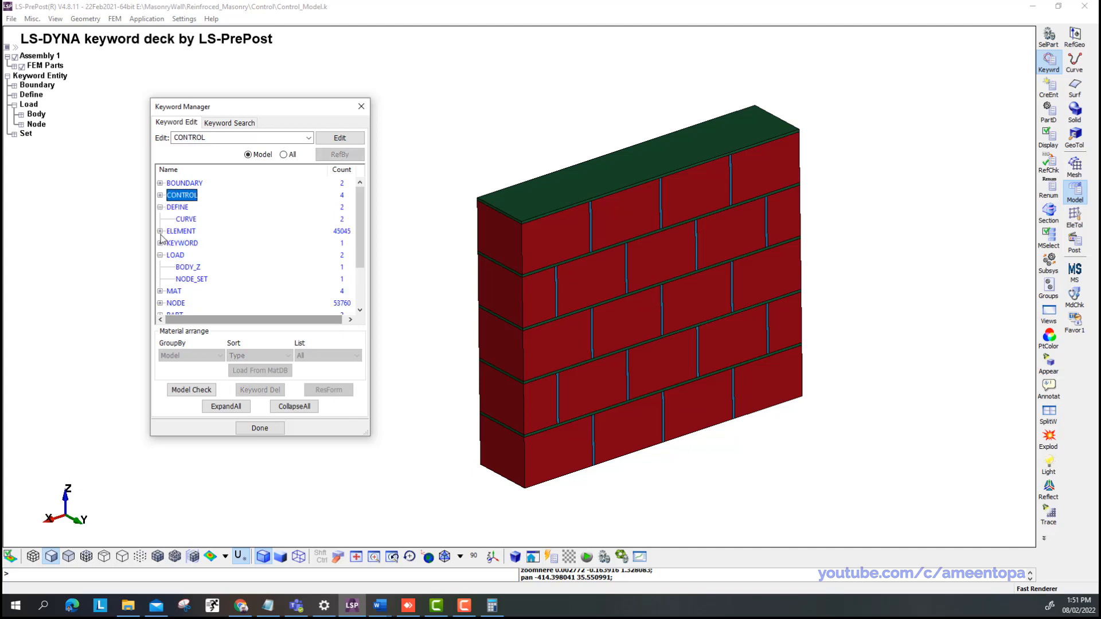
left_click(186, 219)
left_click(284, 155)
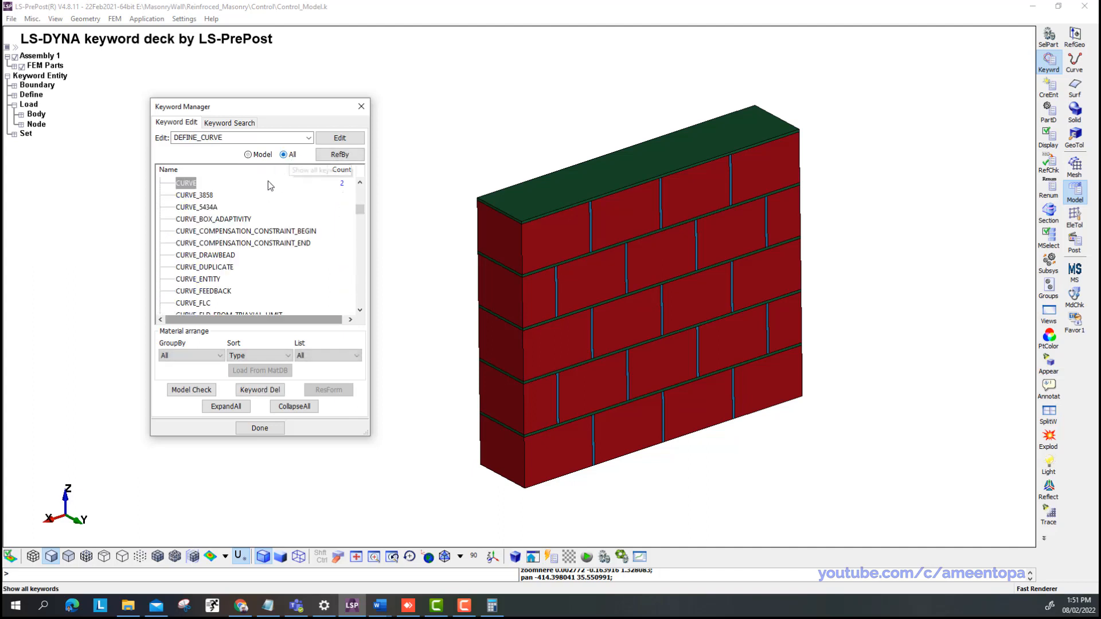
scroll(234, 241, "down", 8)
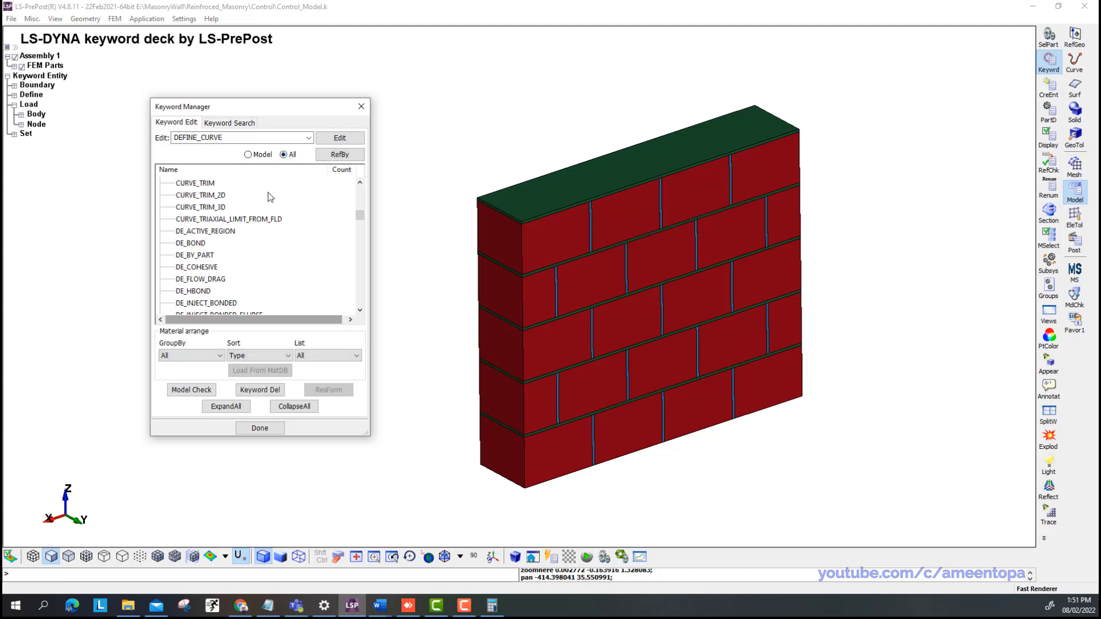
left_click(253, 159)
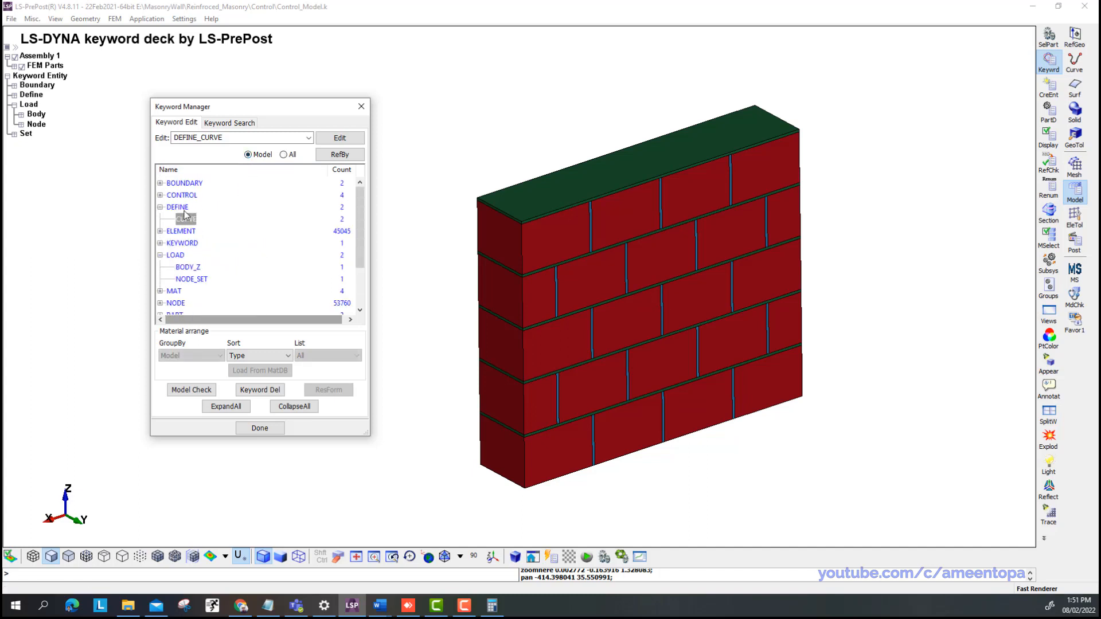
List all available keywords in collapsed form and expand the DATABASE group.
left_click(295, 159)
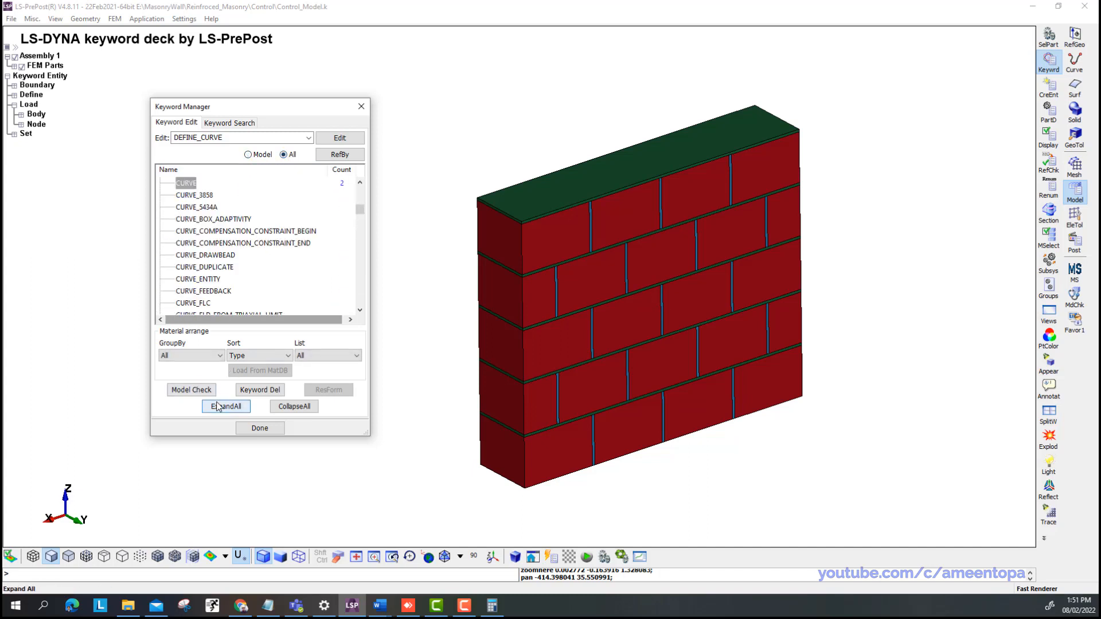
left_click(287, 408)
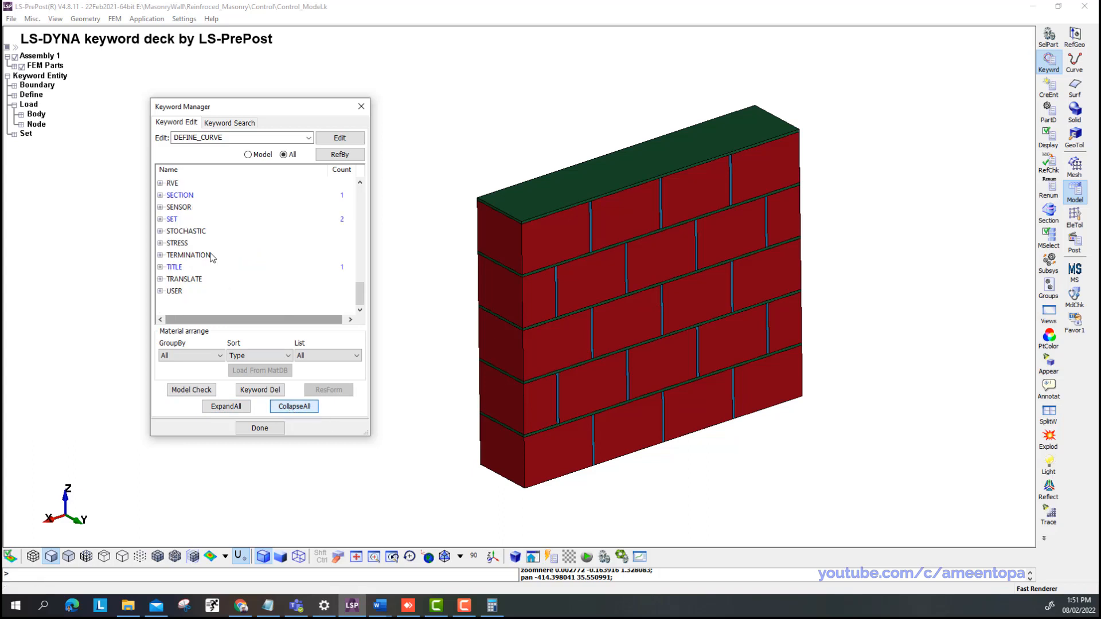
scroll(208, 252, "up", 7)
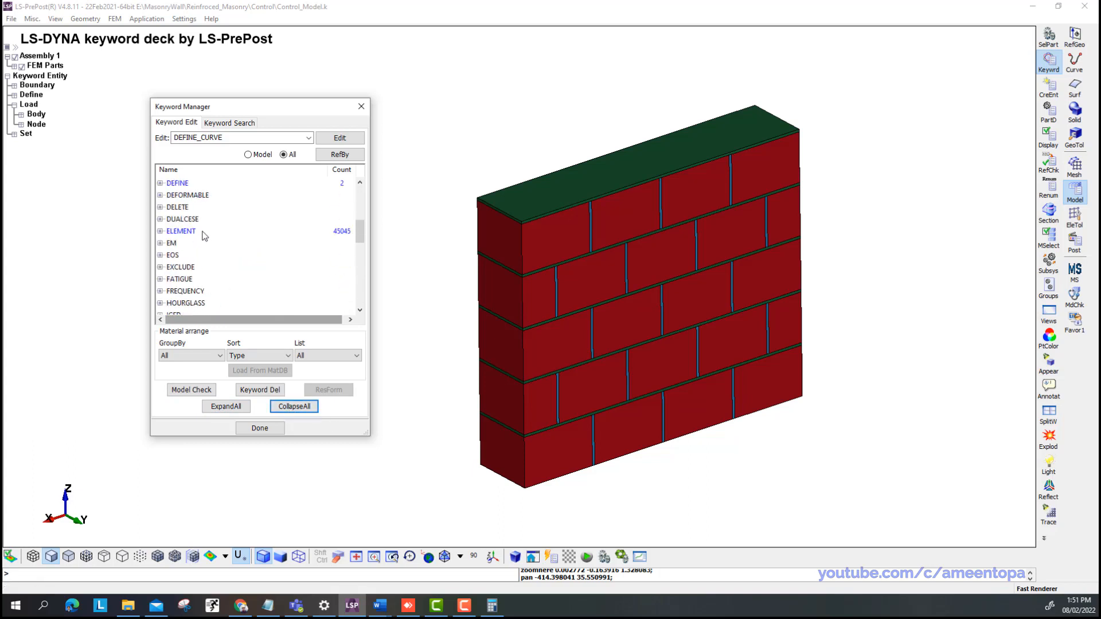
scroll(185, 208, "up", 2)
scroll(191, 221, "up", 1)
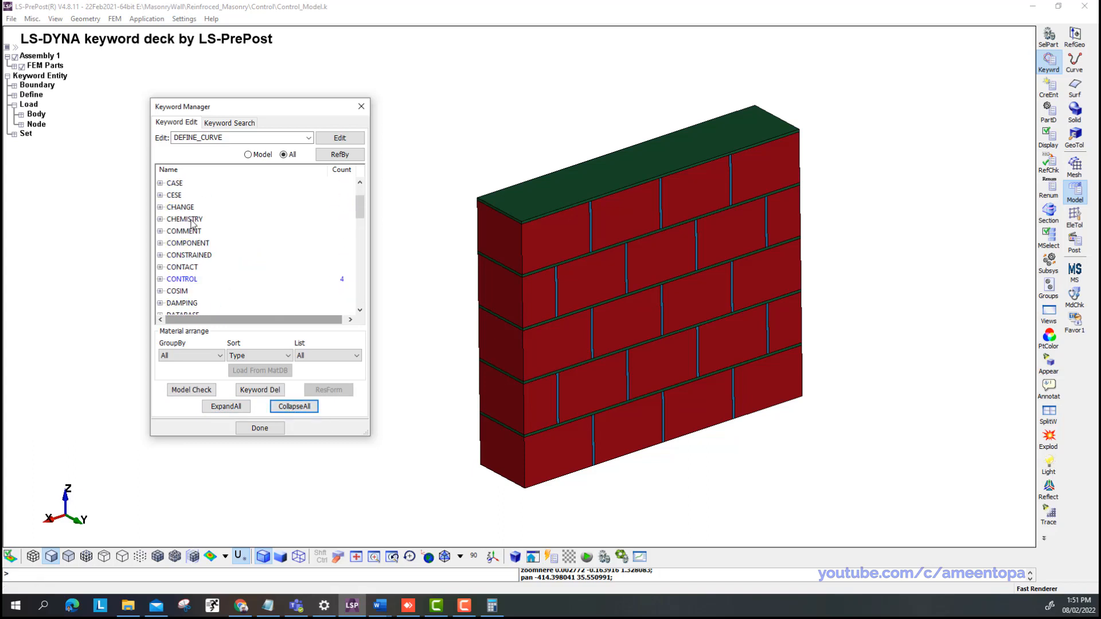
scroll(192, 232, "down", 1)
left_click(186, 268)
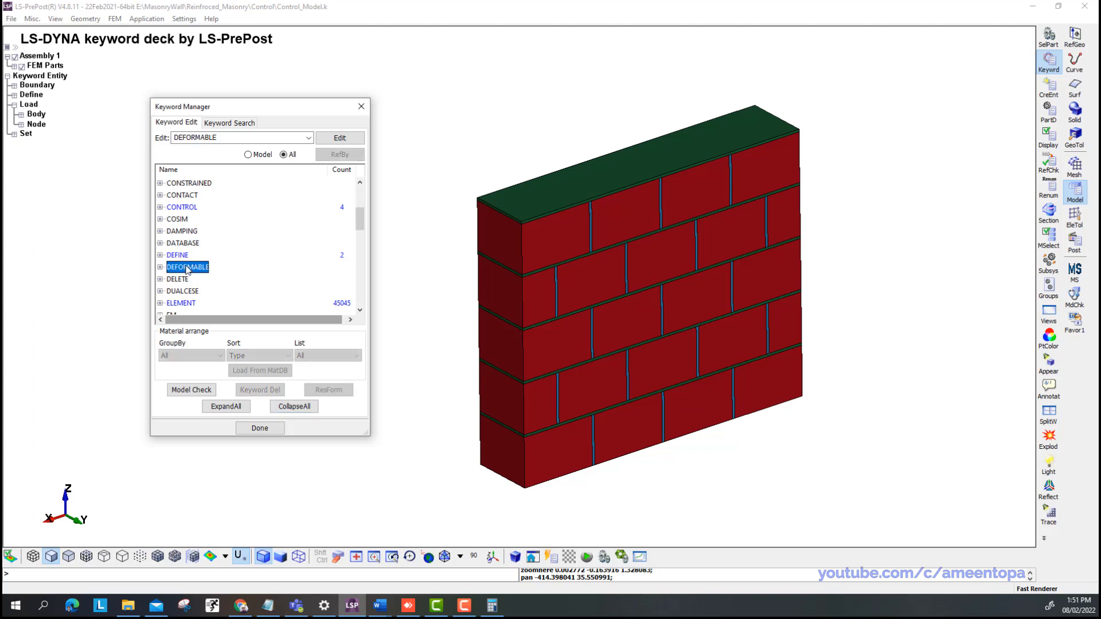
scroll(188, 270, "down", 2)
scroll(188, 270, "up", 4)
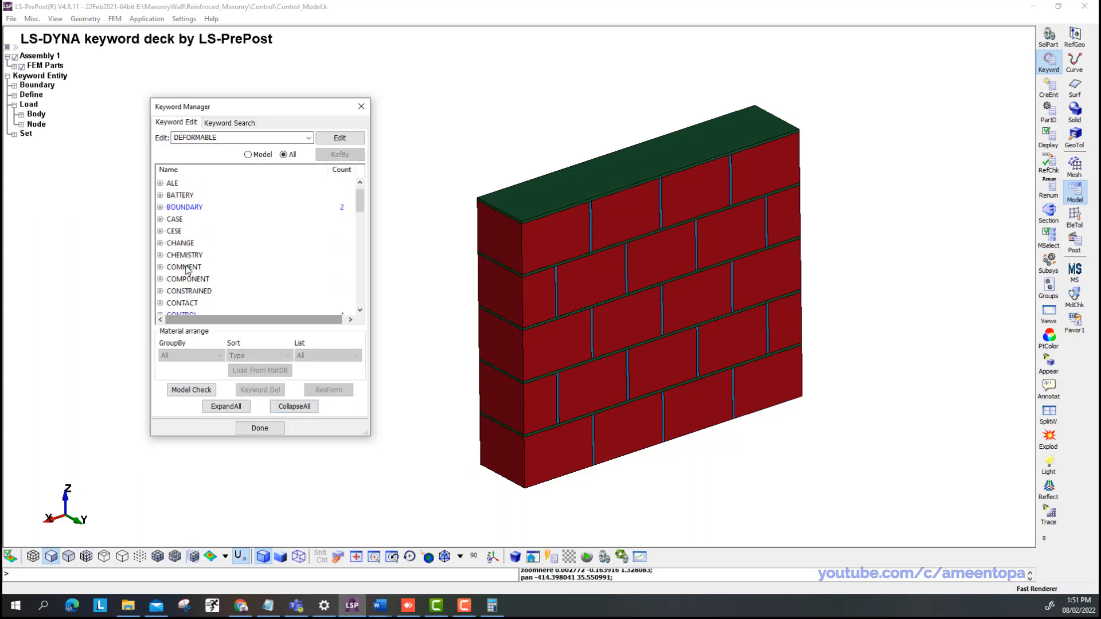
scroll(188, 269, "down", 2)
double_click(182, 243)
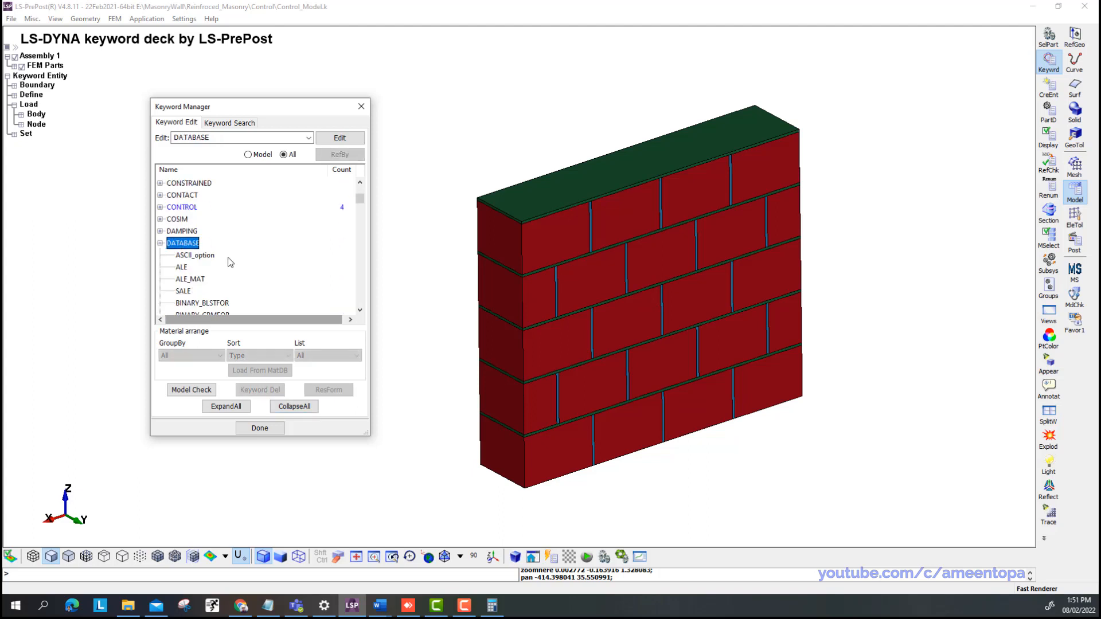
Create a DATABASE_BINARY_D3PLOT card with the output time interval DT set to 0.1.
scroll(229, 261, "down", 8)
scroll(230, 261, "down", 12)
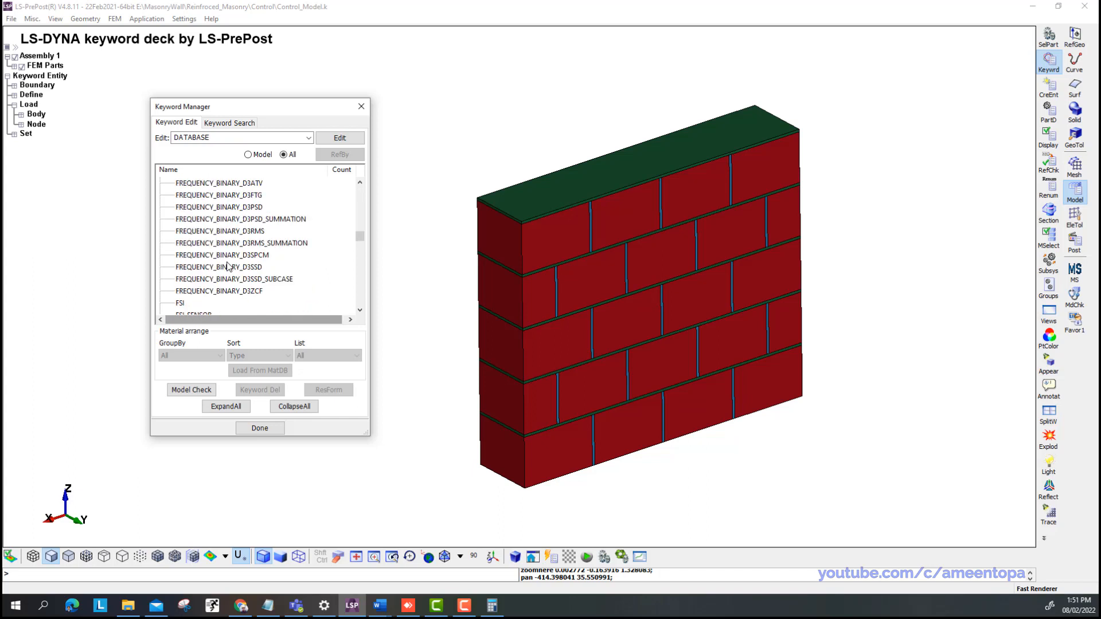
scroll(227, 265, "up", 5)
scroll(226, 266, "up", 10)
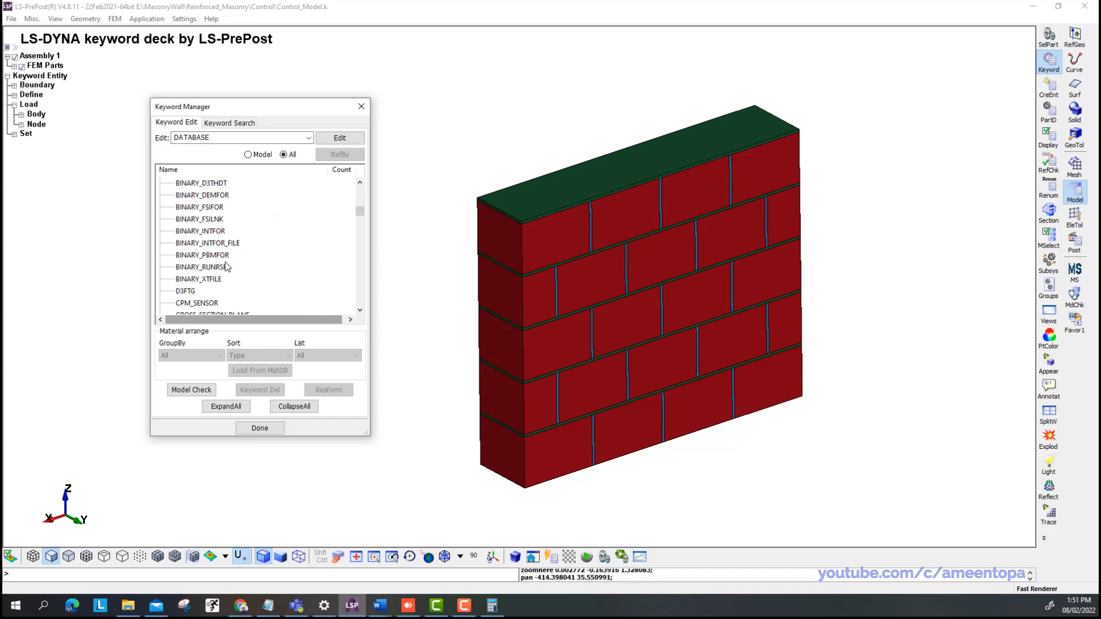
double_click(202, 195)
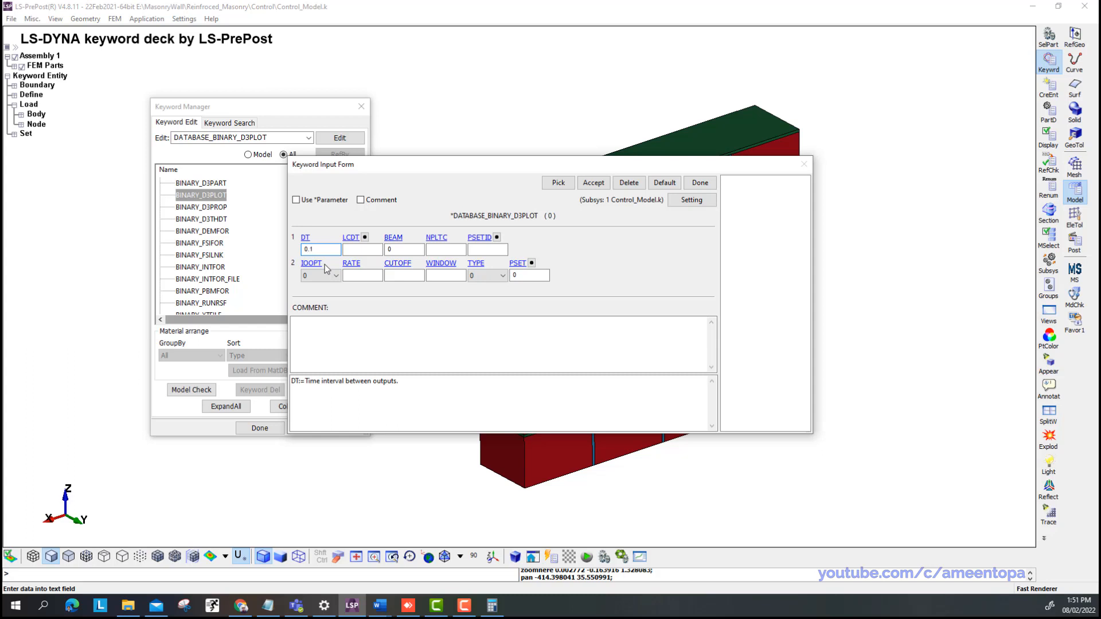
left_click(596, 185)
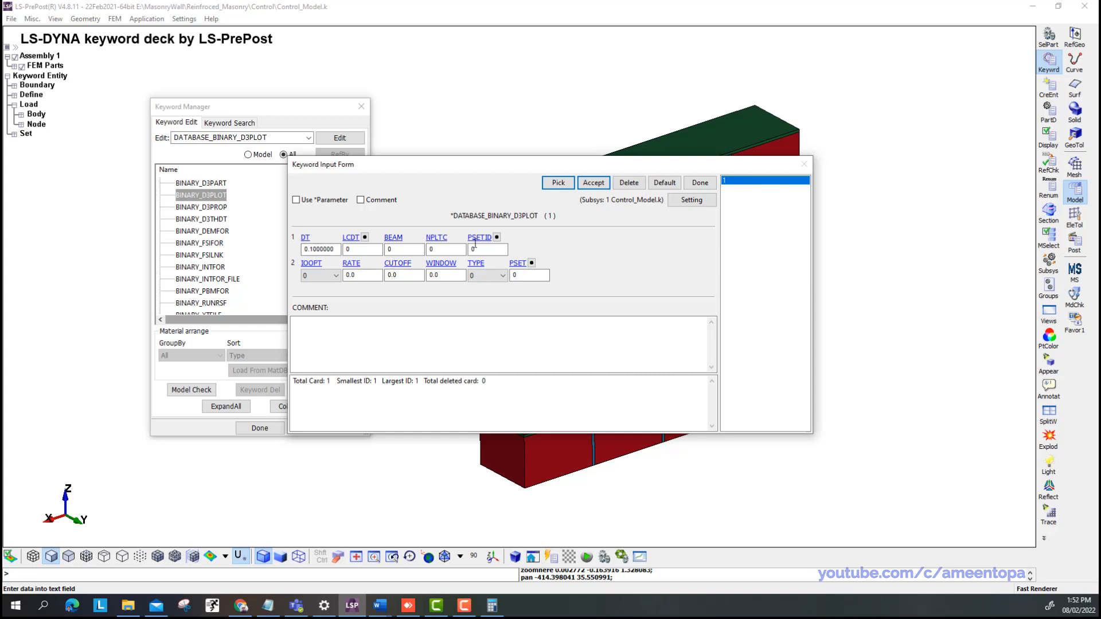
left_click(597, 187)
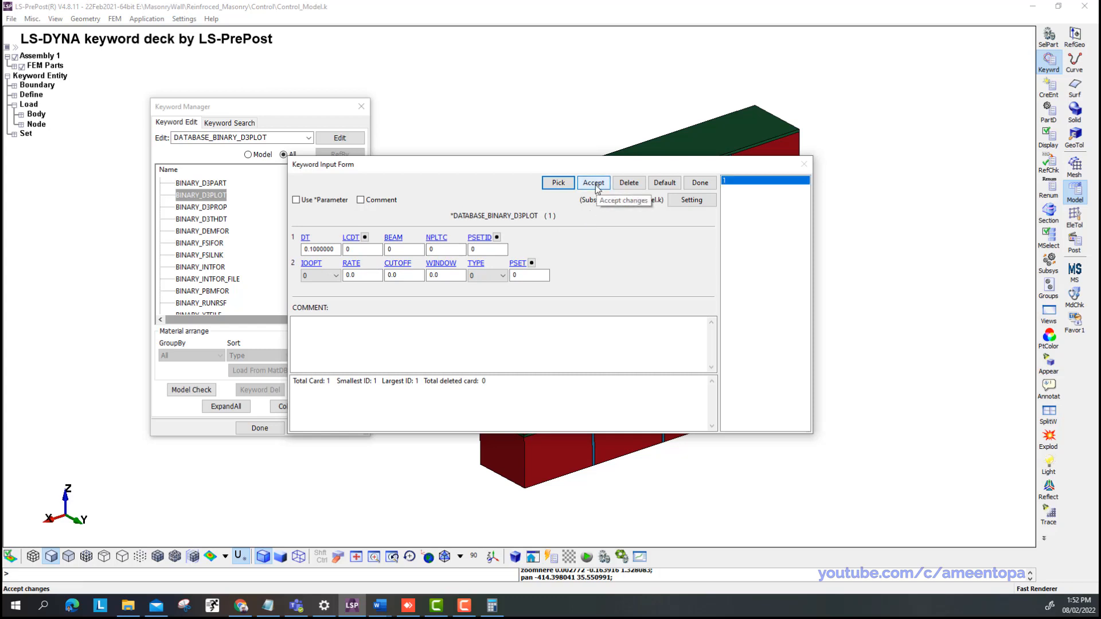
left_click(699, 183)
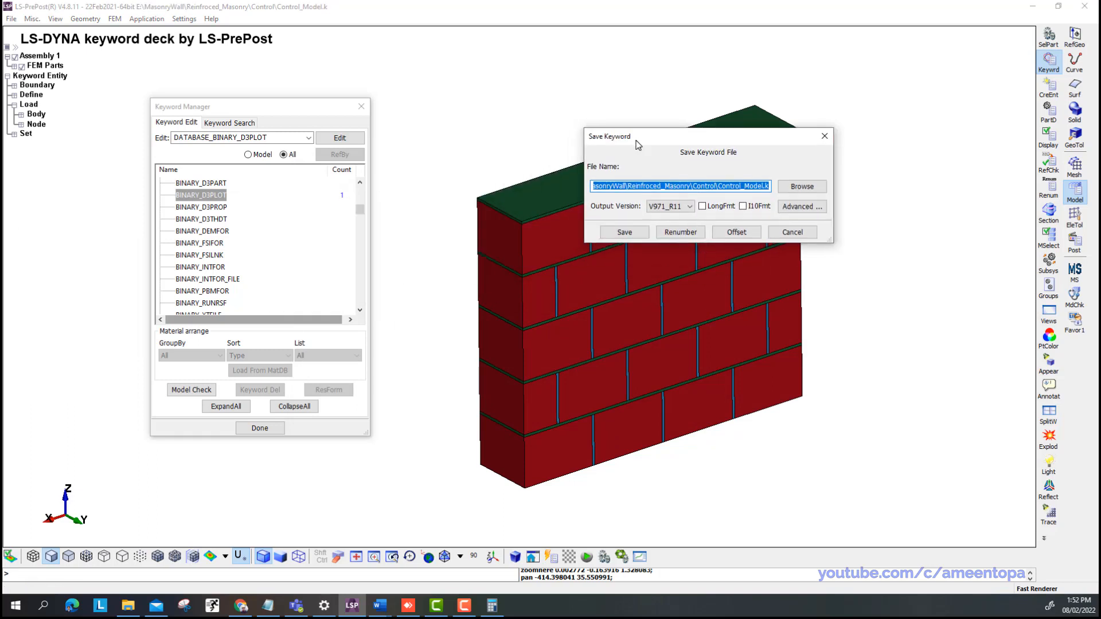
Save the keyword file as Control_Model.k, overwriting the existing file.
left_click(633, 233)
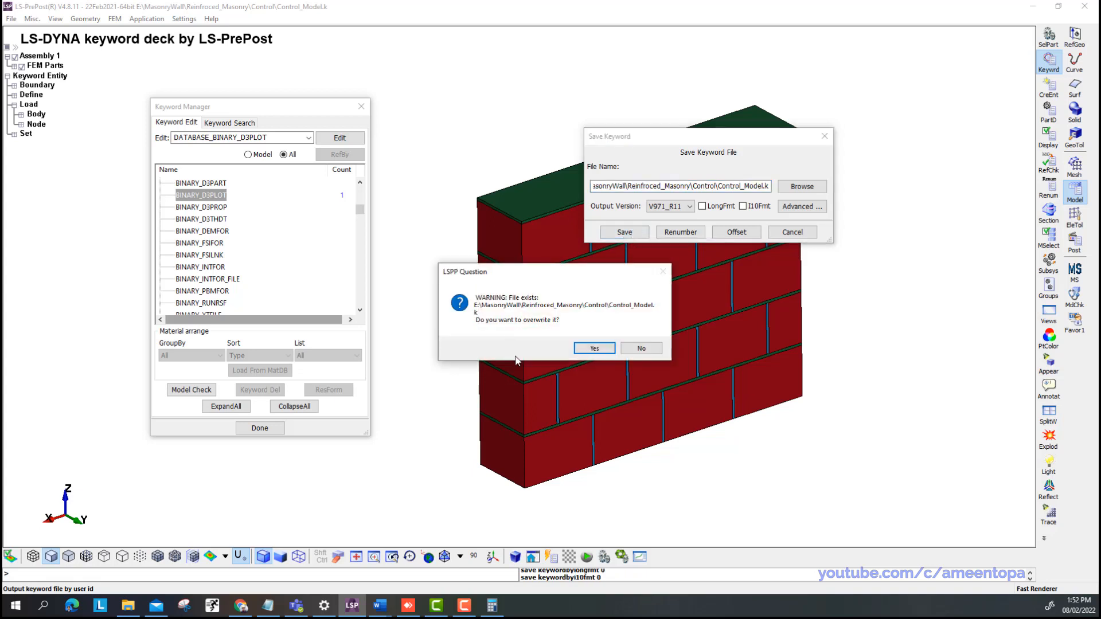
left_click(595, 348)
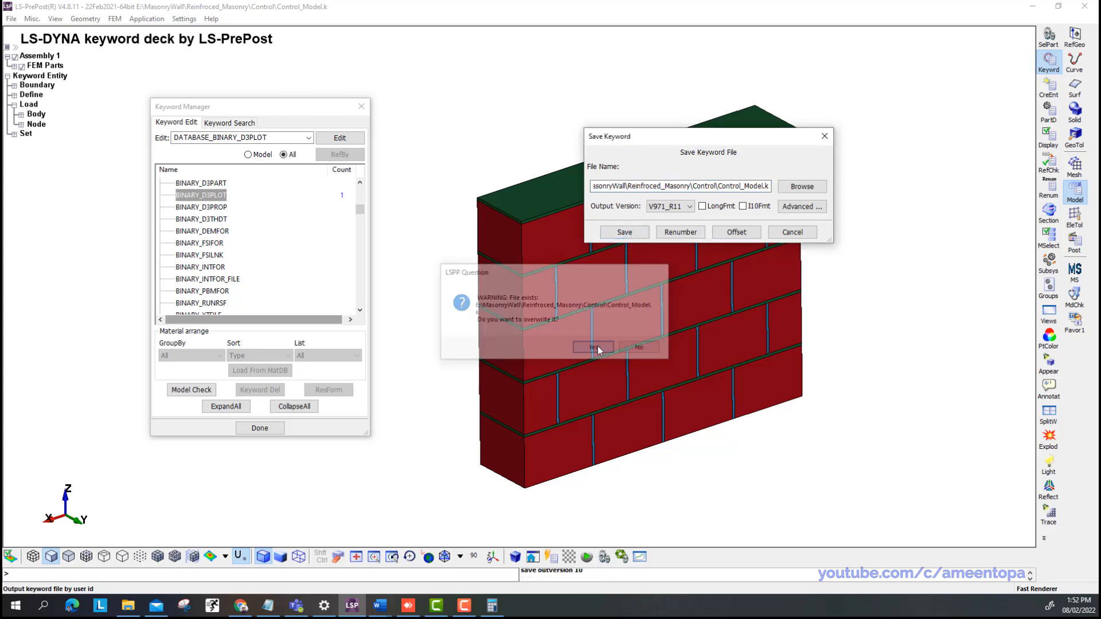
Switch to LS-Run, load E:\MasonryWall\Reinfroced_Masonry\Control\Control_Model.k as the input file and start the solver run.
left_click(211, 607)
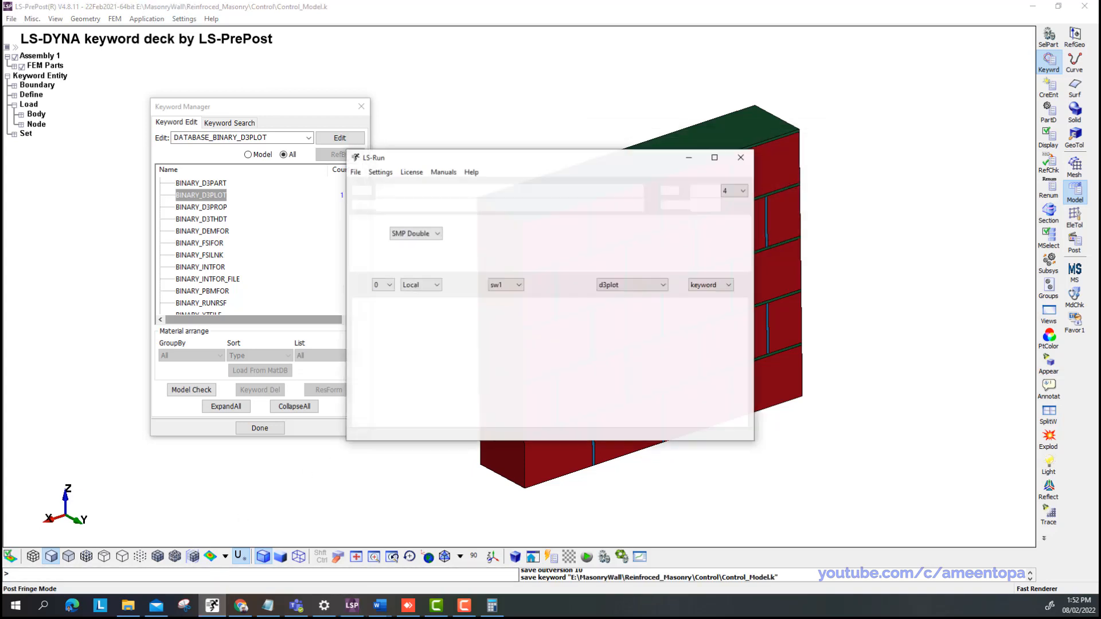
left_click(651, 190)
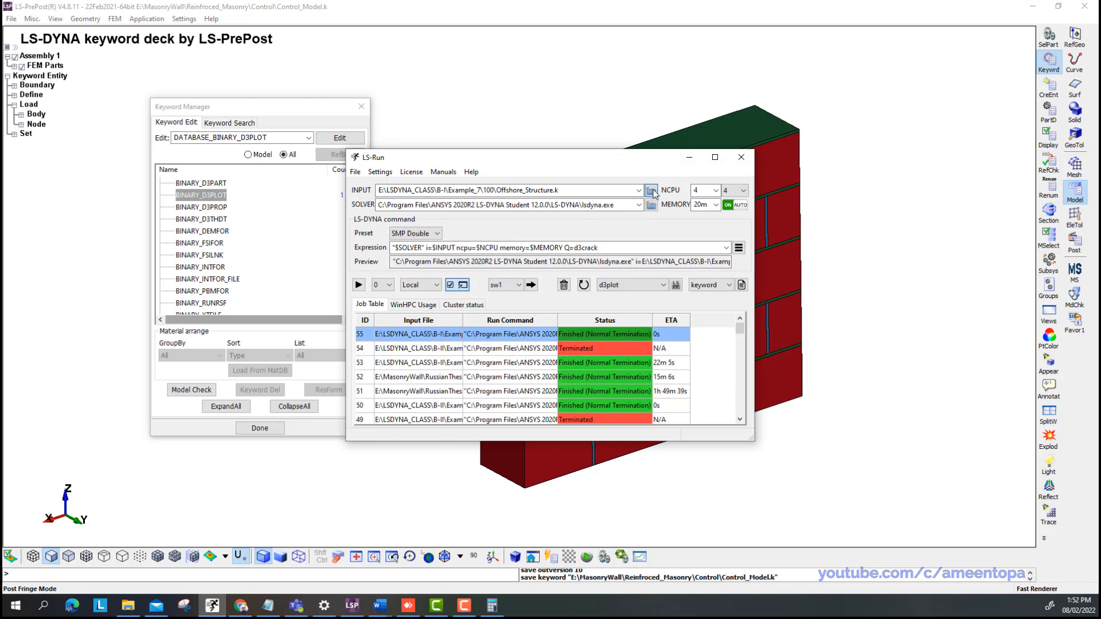
type("E:\\MasonryWall\\Reinforced_Masonry\\Control\\Control_Model.k")
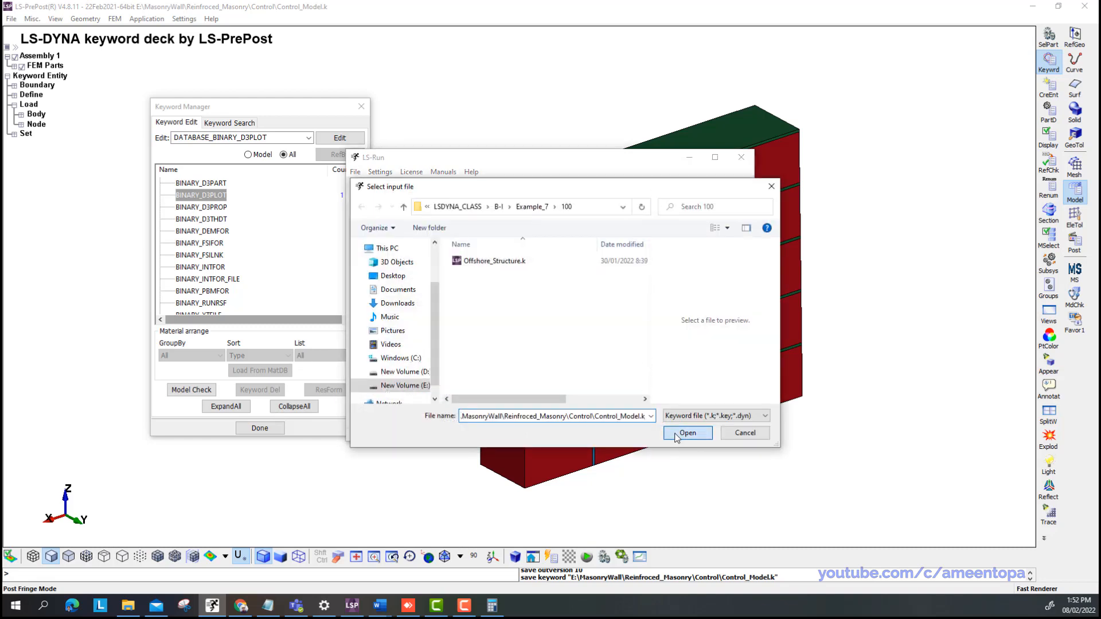
left_click(687, 433)
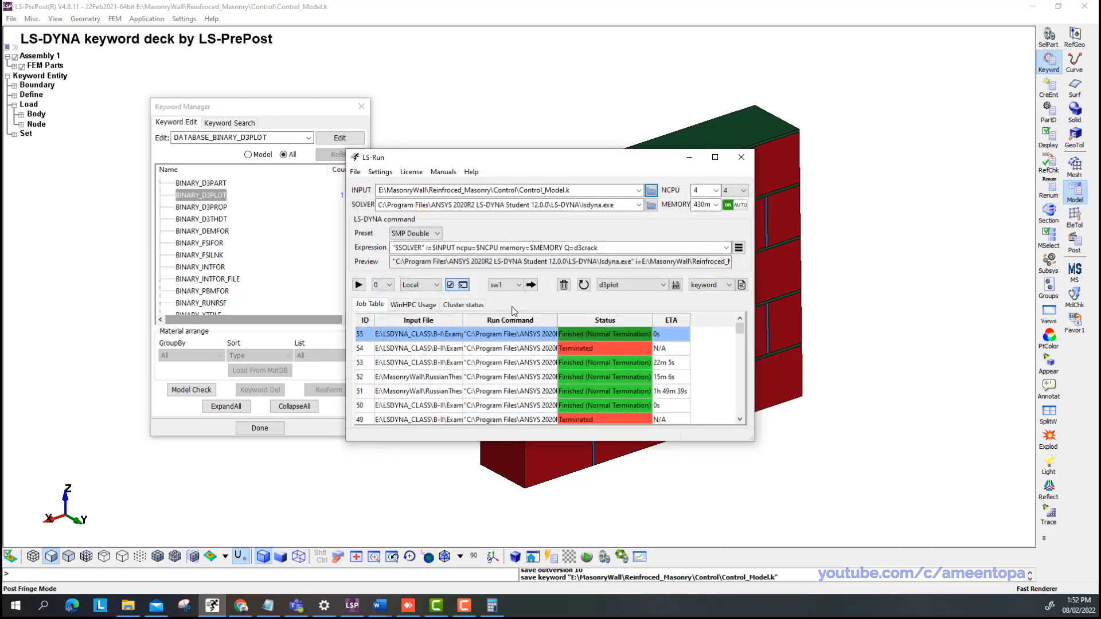
left_click(359, 284)
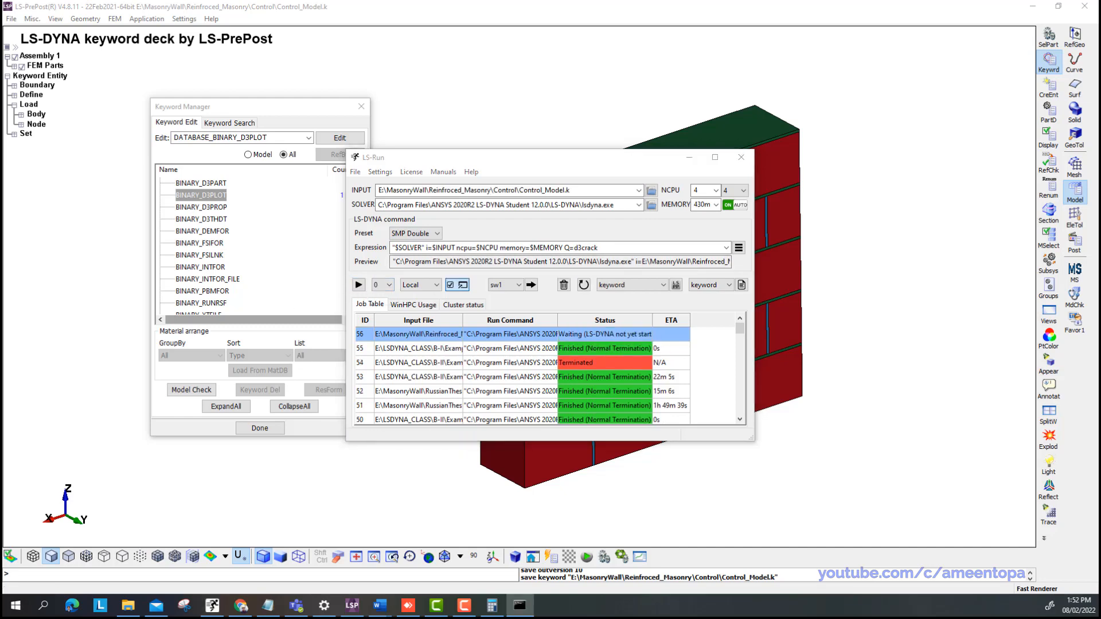
left_click_drag(202, 143, 657, 102)
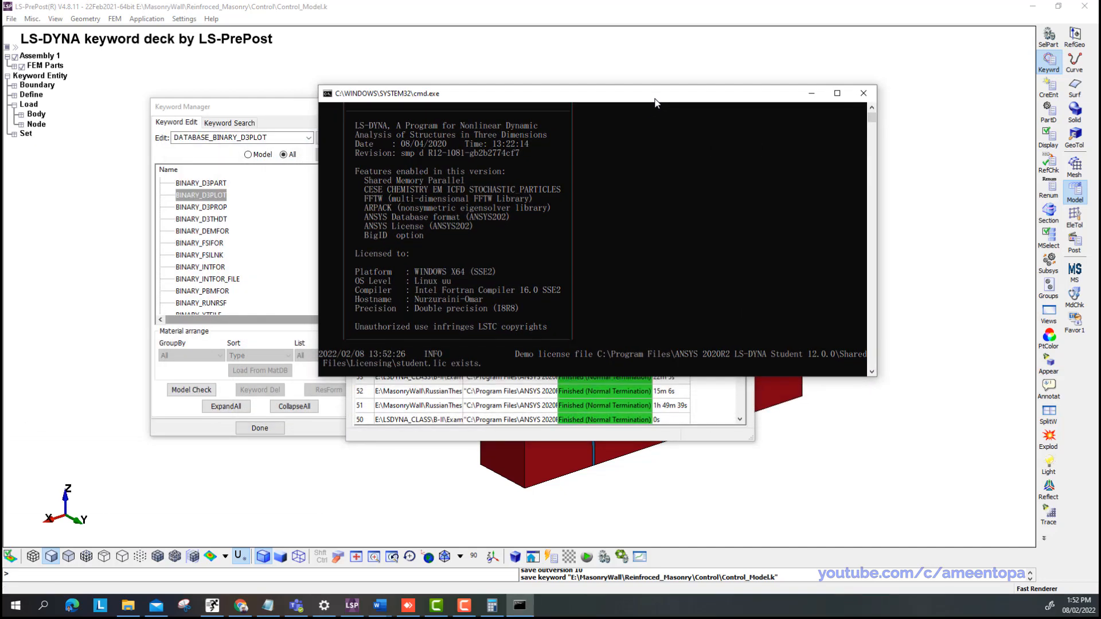